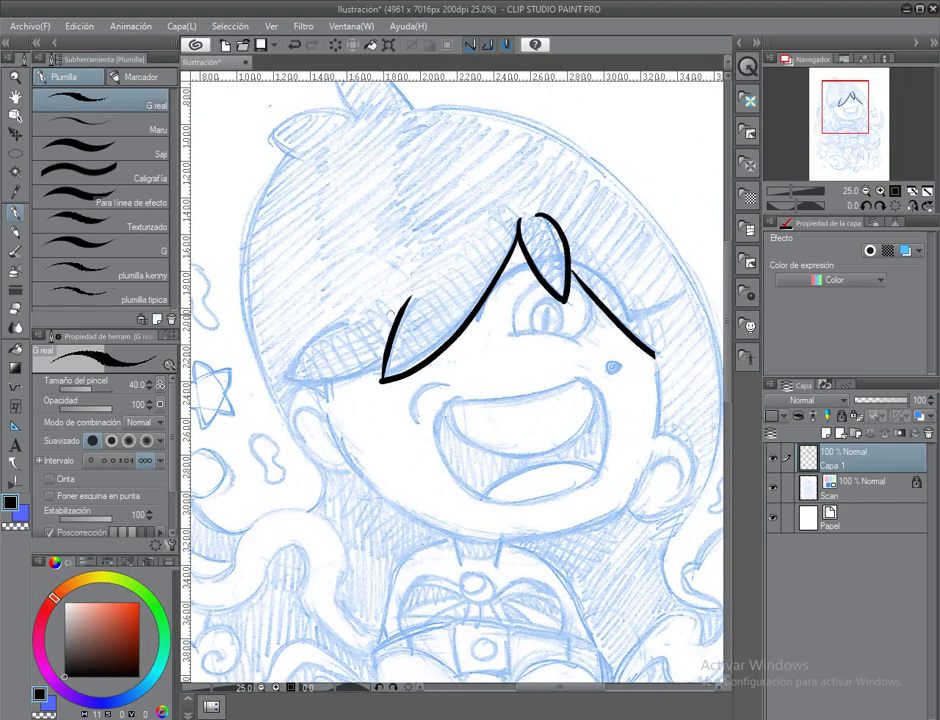
Ink the fringe strands over the forehead with the G real pen, following the blue sketch out to the leftmost lock.
drag(445, 245, 415, 318)
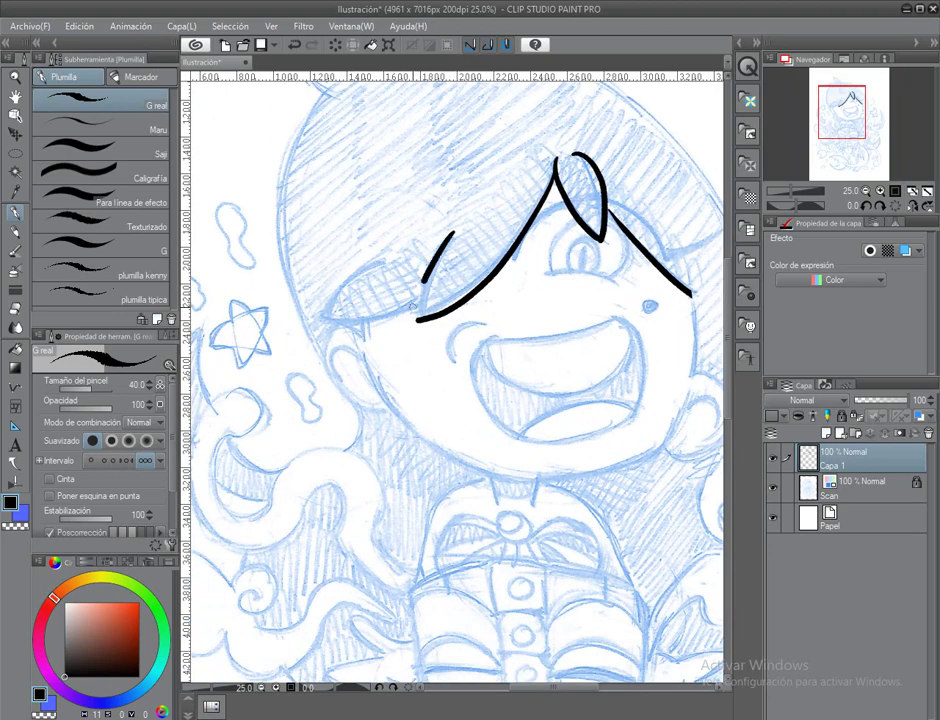
drag(472, 248, 378, 315)
key(ctrl+z)
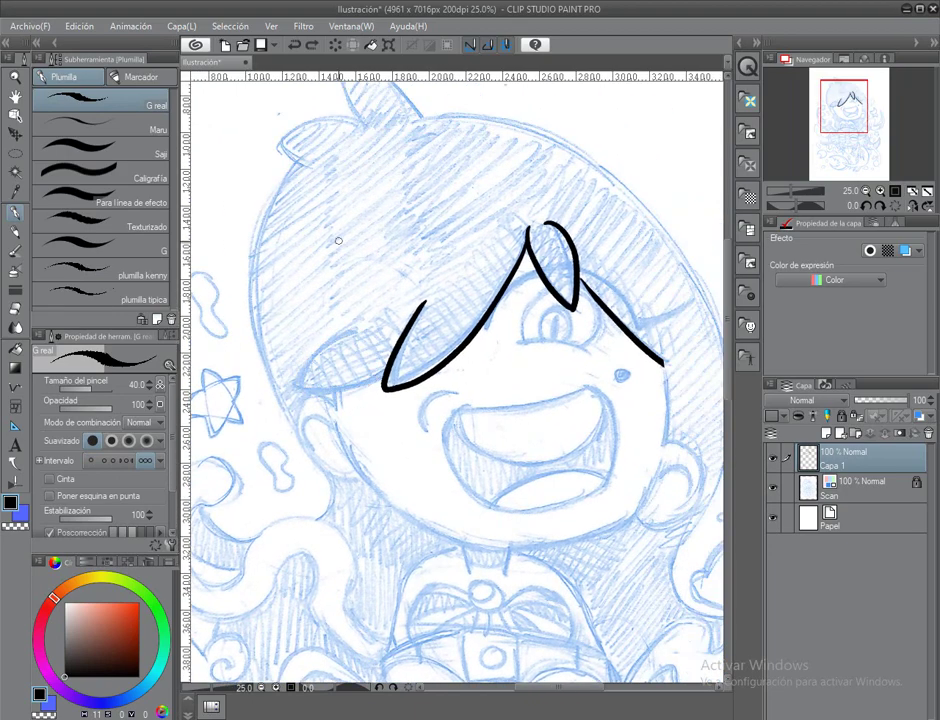
drag(303, 363, 383, 298)
mouse_move(470, 318)
mouse_down()
mouse_move(385, 320)
mouse_move(290, 347)
mouse_up()
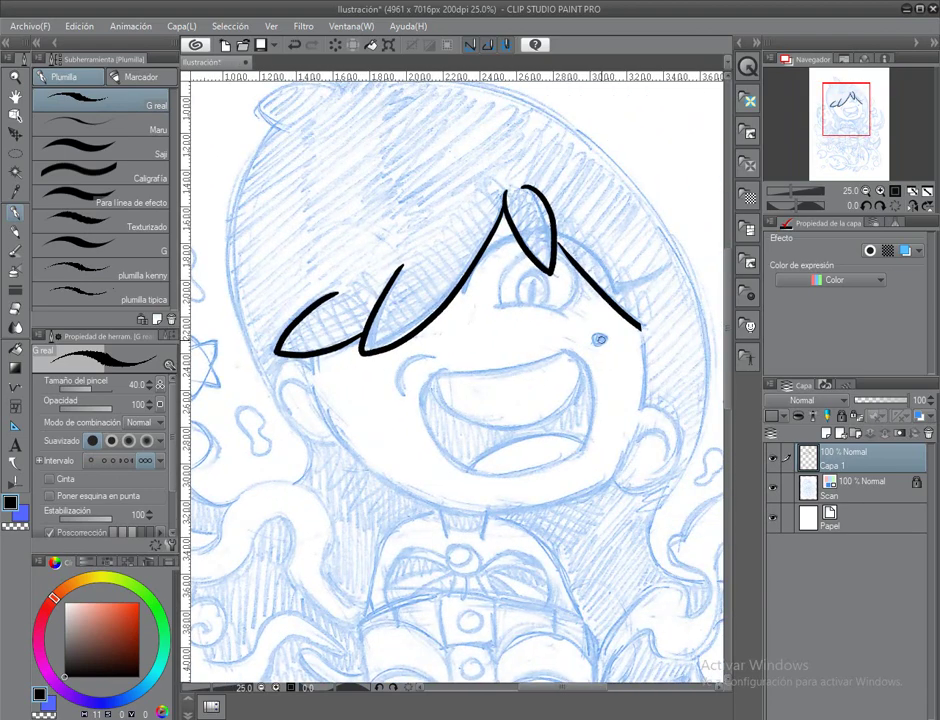
Ink the mole, the cheek crease, the sides of the face below the hair, and the right ear with its inner swirl.
drag(566, 338, 629, 318)
mouse_move(493, 337)
mouse_down()
mouse_move(468, 367)
mouse_move(373, 407)
mouse_move(358, 297)
mouse_up()
mouse_move(596, 290)
mouse_down()
mouse_move(612, 300)
mouse_move(567, 374)
mouse_move(630, 342)
mouse_up()
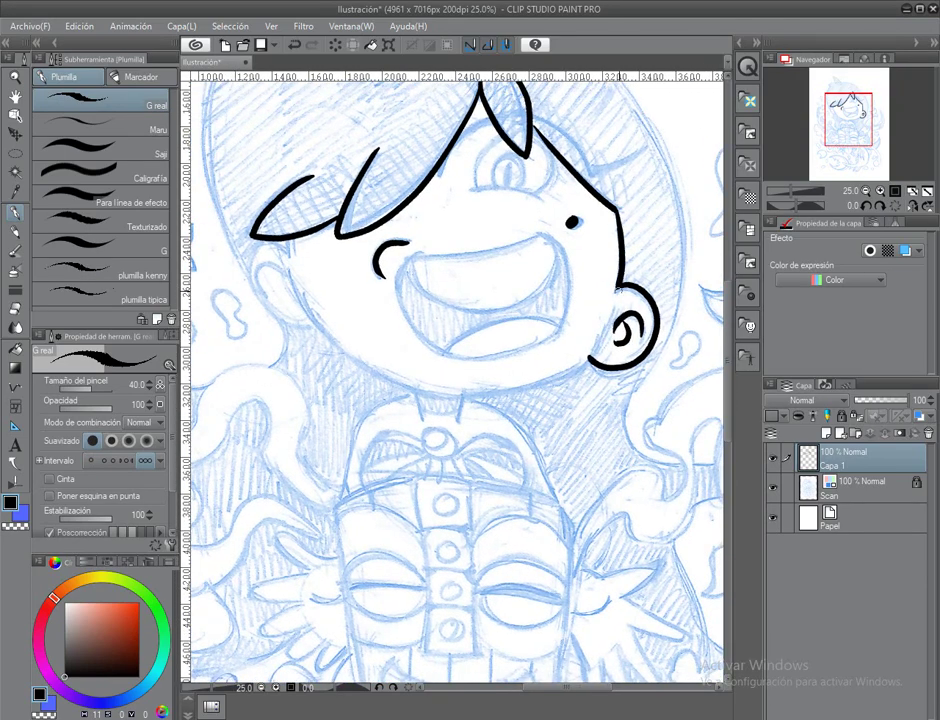
mouse_move(331, 358)
mouse_down()
mouse_move(341, 405)
mouse_move(341, 371)
mouse_move(279, 382)
mouse_up()
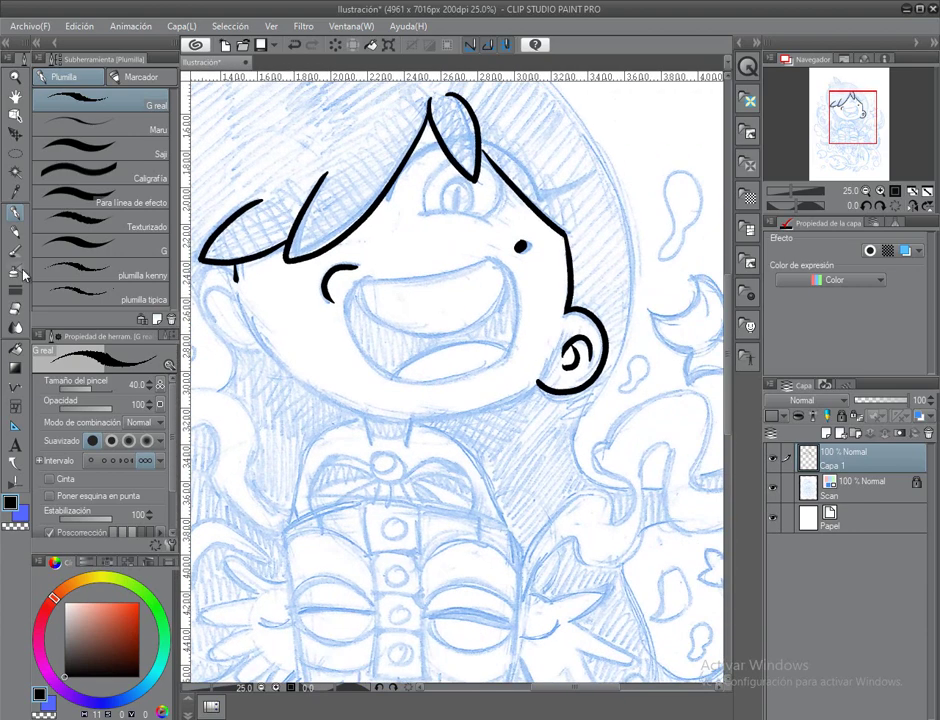
Select the inked right ear with a polyline selection, then copy and paste it onto a new layer.
click(15, 153)
click(100, 180)
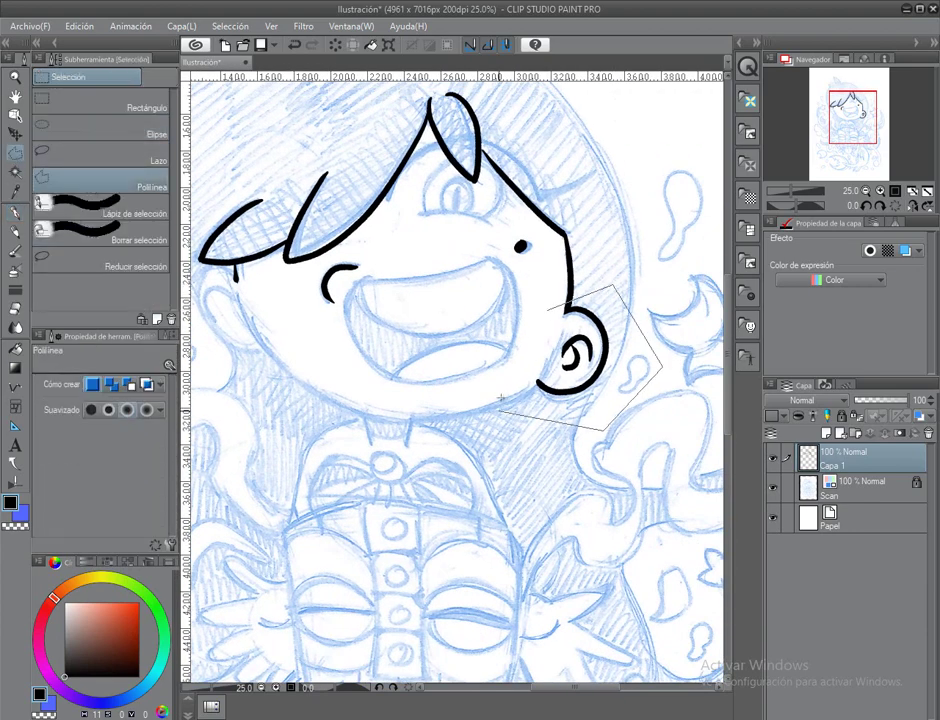
click(550, 311)
key(ctrl+c)
key(ctrl+v)
key(ctrl+d)
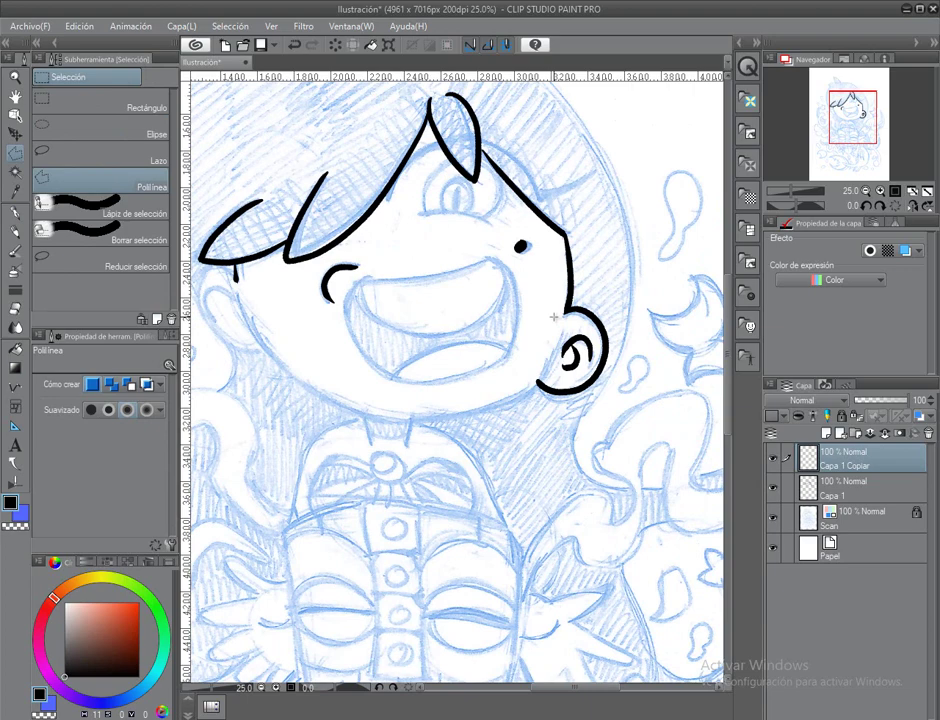
click(79, 26)
mouse_move(250, 306)
click(462, 374)
drag(575, 360, 270, 365)
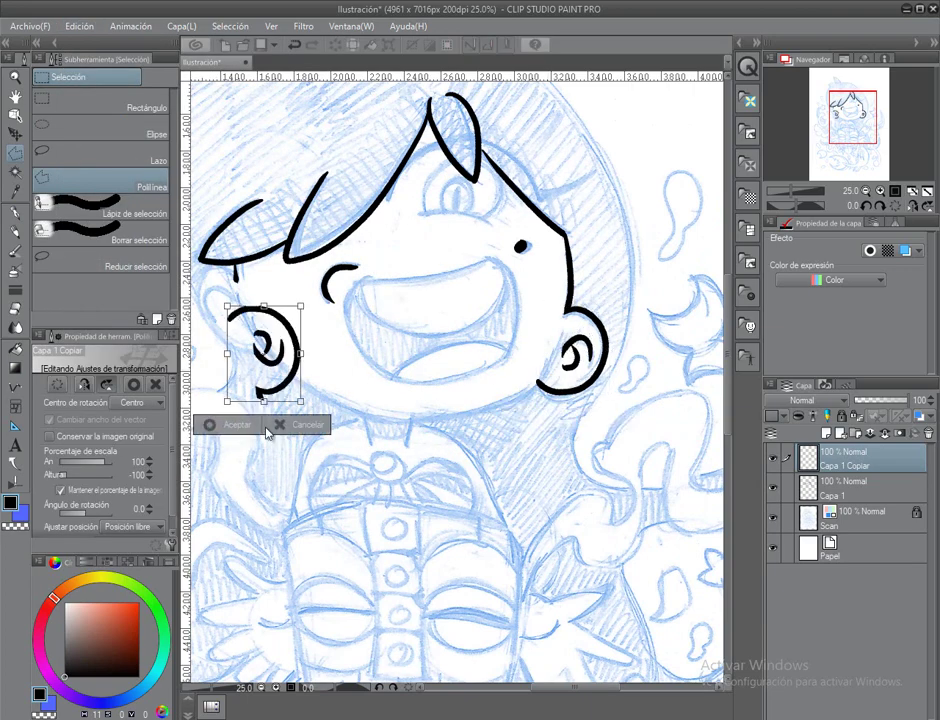
click(270, 428)
Flip the copied ear horizontally, place it on the left side of the head, and merge it into Capa 1.
click(90, 27)
mouse_move(280, 308)
click(400, 352)
drag(584, 384, 243, 366)
key(Return)
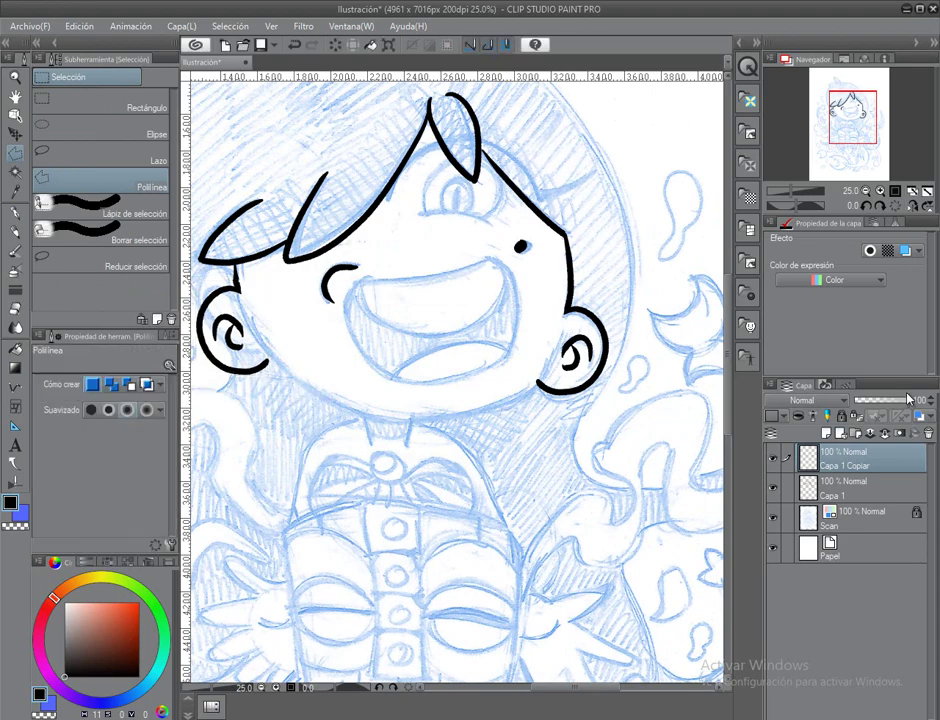
key(ctrl+e)
Rotate the canvas to -105° and ink the jaw and chin curve from ear to ear.
click(868, 205)
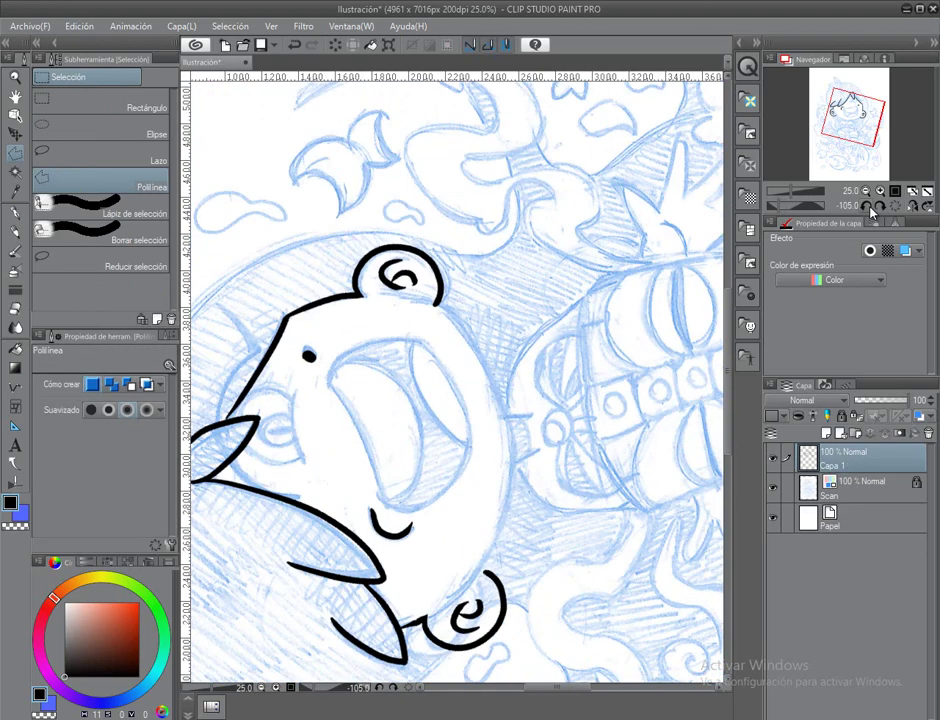
key(p)
mouse_move(418, 428)
mouse_down()
mouse_move(393, 446)
mouse_move(493, 388)
mouse_up()
scroll(288, 284, up, 1)
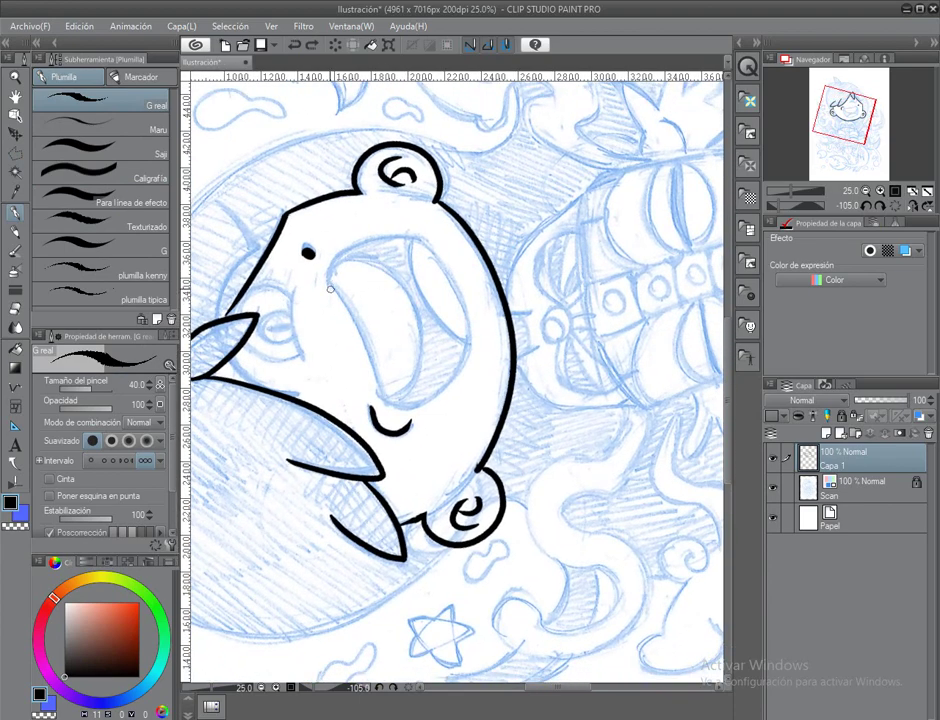
Ink the open mouth's outline together with the upper teeth and the tongue inside it.
mouse_move(418, 238)
mouse_down()
mouse_move(455, 397)
mouse_move(341, 300)
mouse_move(334, 277)
mouse_up()
scroll(334, 277, up, 3)
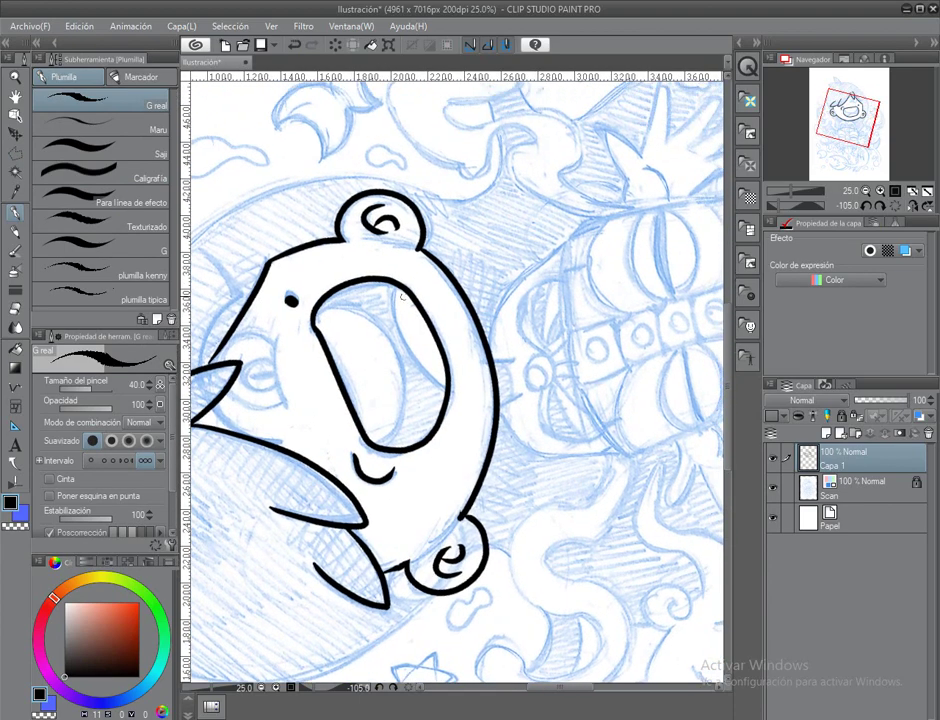
drag(395, 290, 447, 390)
scroll(392, 315, up, 4)
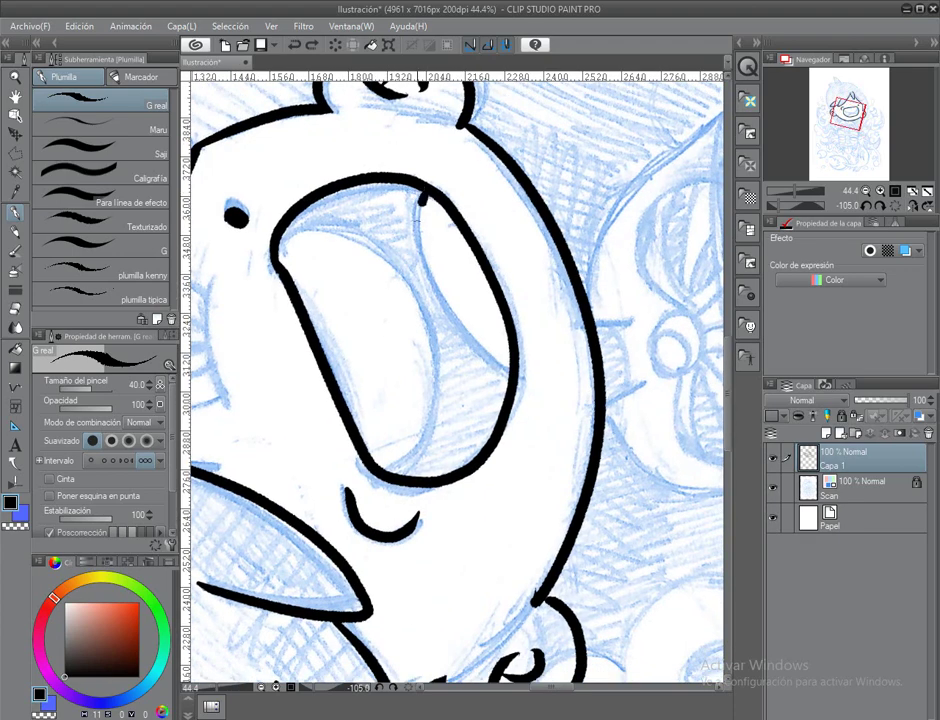
mouse_move(300, 262)
mouse_down()
mouse_move(440, 350)
mouse_move(395, 490)
mouse_up()
drag(240, 420, 475, 385)
mouse_move(455, 258)
mouse_down()
mouse_move(480, 420)
mouse_move(500, 430)
mouse_up()
Ink the open eye with its lower lid, iris and pupil, plus the large arc above it and its outer lash.
mouse_move(404, 386)
mouse_down()
mouse_move(359, 386)
mouse_move(400, 410)
mouse_up()
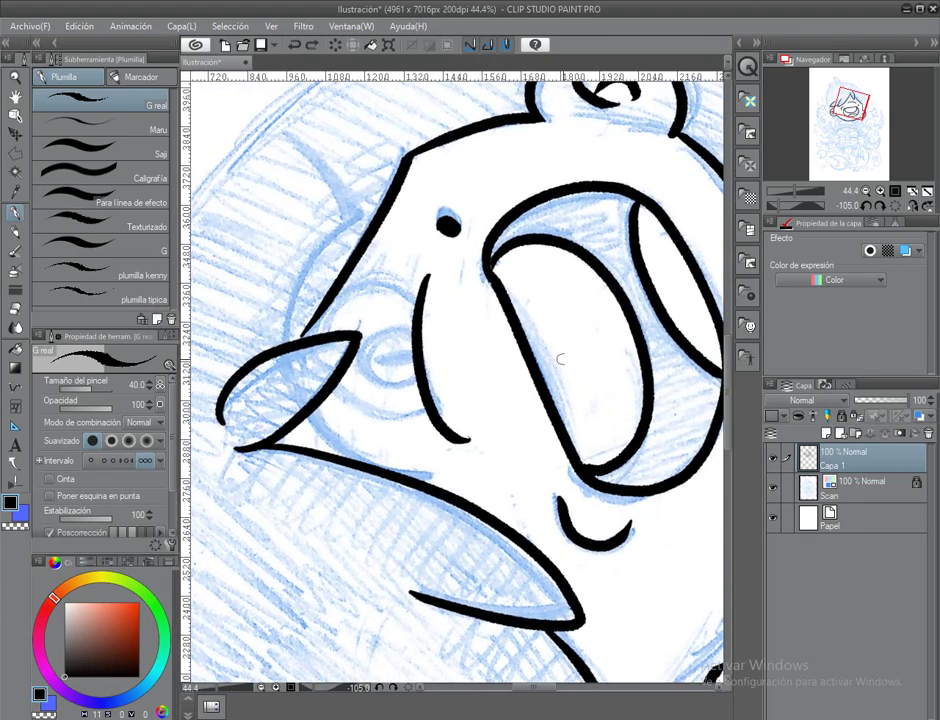
click(880, 205)
drag(480, 330, 437, 364)
drag(498, 302, 530, 390)
drag(436, 361, 460, 367)
drag(470, 298, 423, 385)
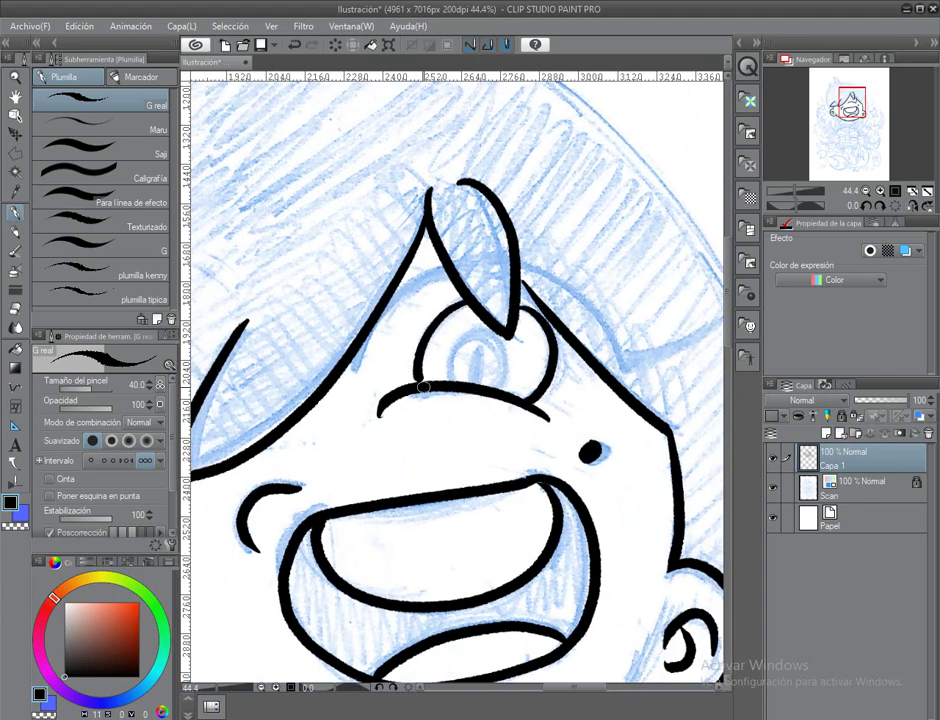
drag(483, 330, 397, 370)
drag(535, 400, 630, 385)
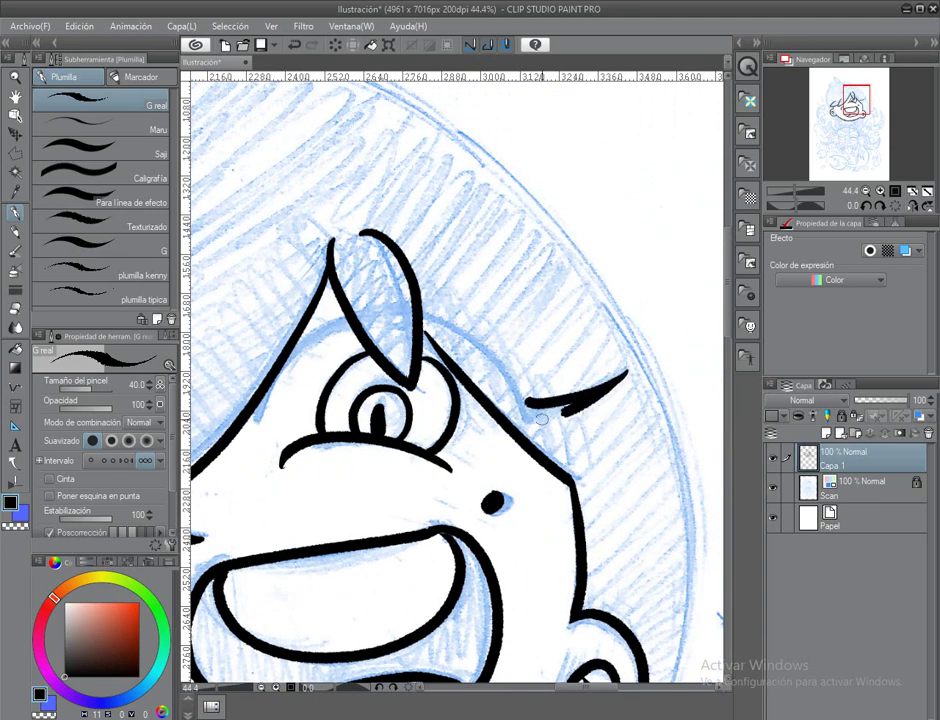
mouse_move(270, 437)
mouse_down()
mouse_move(315, 382)
mouse_move(585, 332)
mouse_move(540, 375)
mouse_move(693, 275)
mouse_up()
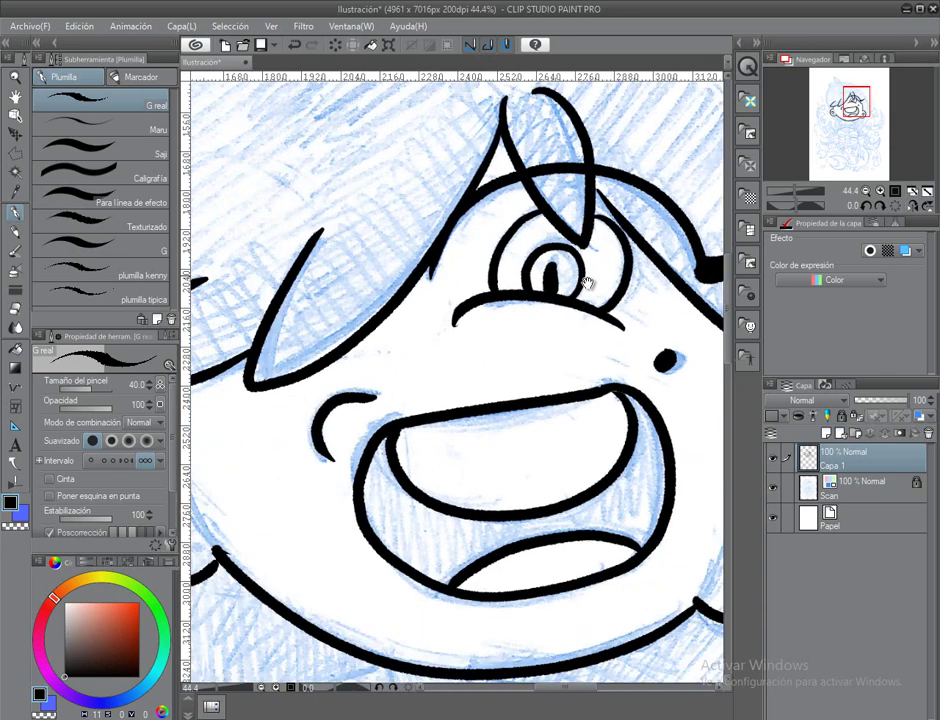
Ink the neck edges below the chin and fill the shadow between them solid black.
mouse_move(466, 683)
mouse_down()
mouse_move(485, 260)
mouse_move(409, 174)
mouse_up()
drag(364, 218, 418, 216)
key(p)
drag(347, 196, 355, 320)
click(64, 77)
drag(400, 400, 274, 306)
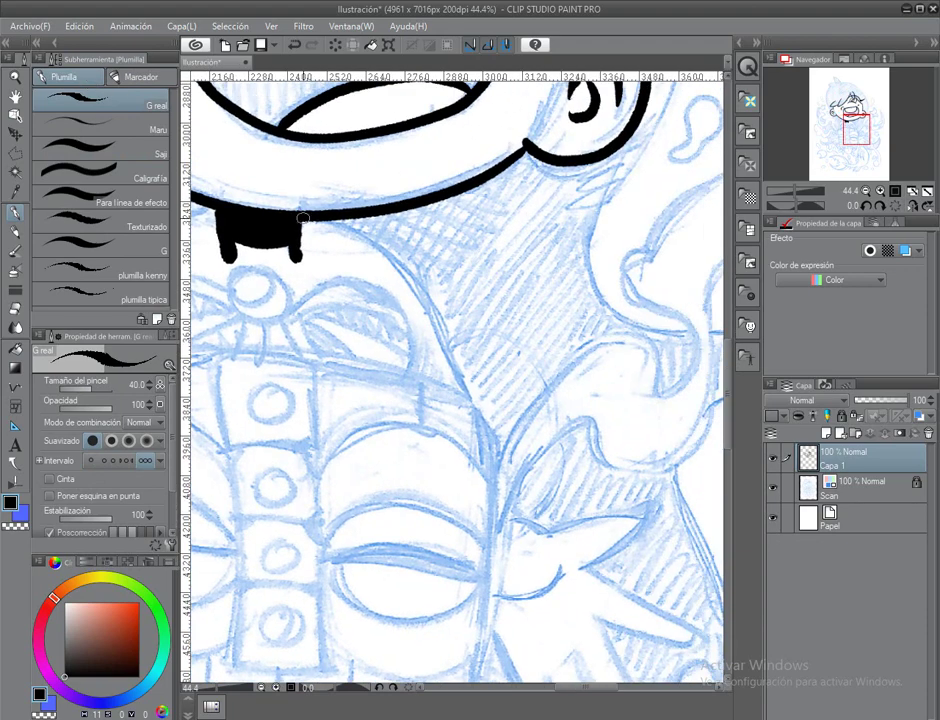
drag(316, 210, 438, 370)
mouse_move(367, 277)
mouse_down()
mouse_move(517, 322)
mouse_move(667, 351)
mouse_up()
key(ctrl+z)
Ink the left shoulder line and the round knot of the bow with its inner highlight.
drag(499, 285, 395, 440)
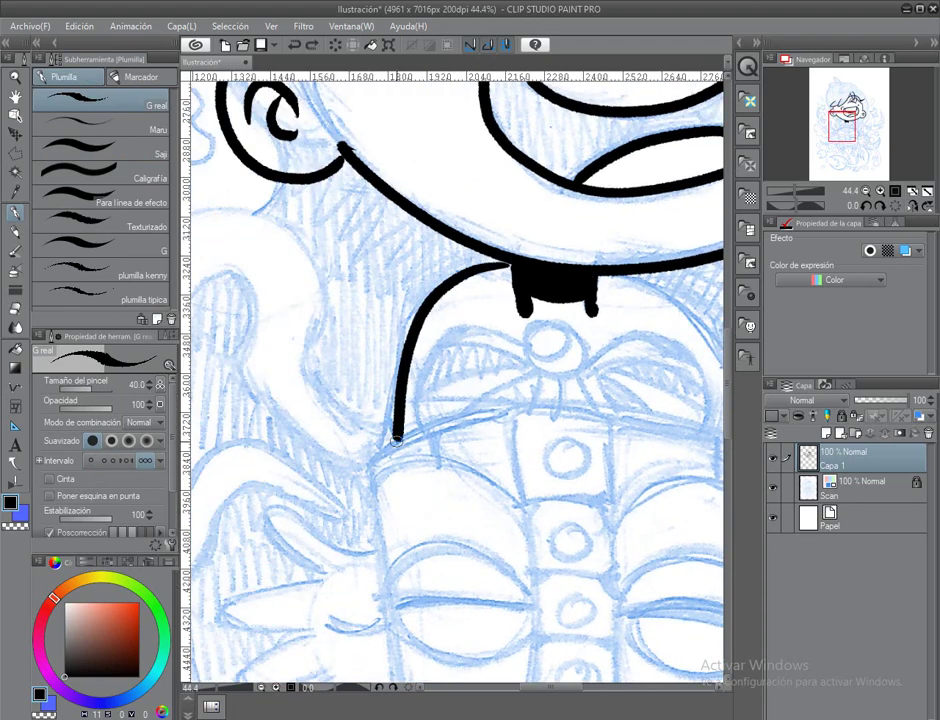
drag(621, 325, 396, 291)
mouse_move(350, 322)
mouse_down()
mouse_move(343, 244)
mouse_move(397, 280)
mouse_up()
drag(332, 262, 303, 277)
Ink the arched outlines of the bow's right and left loops on either side of the knot.
mouse_move(350, 306)
mouse_down()
mouse_move(479, 372)
mouse_move(596, 370)
mouse_up()
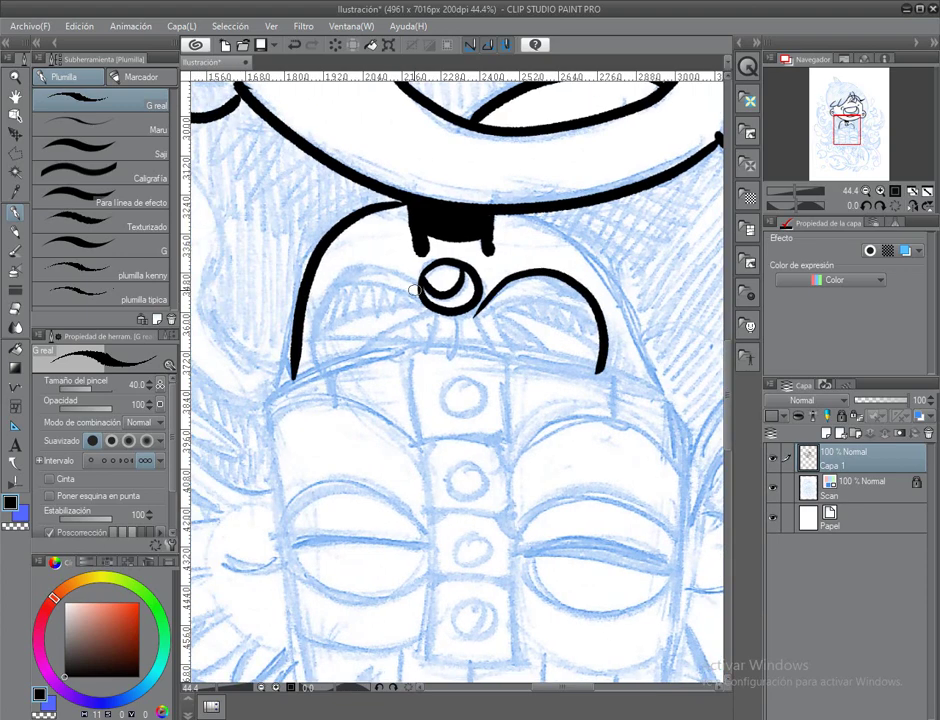
mouse_move(420, 290)
mouse_down()
mouse_move(335, 279)
mouse_move(329, 366)
mouse_up()
drag(406, 291, 428, 297)
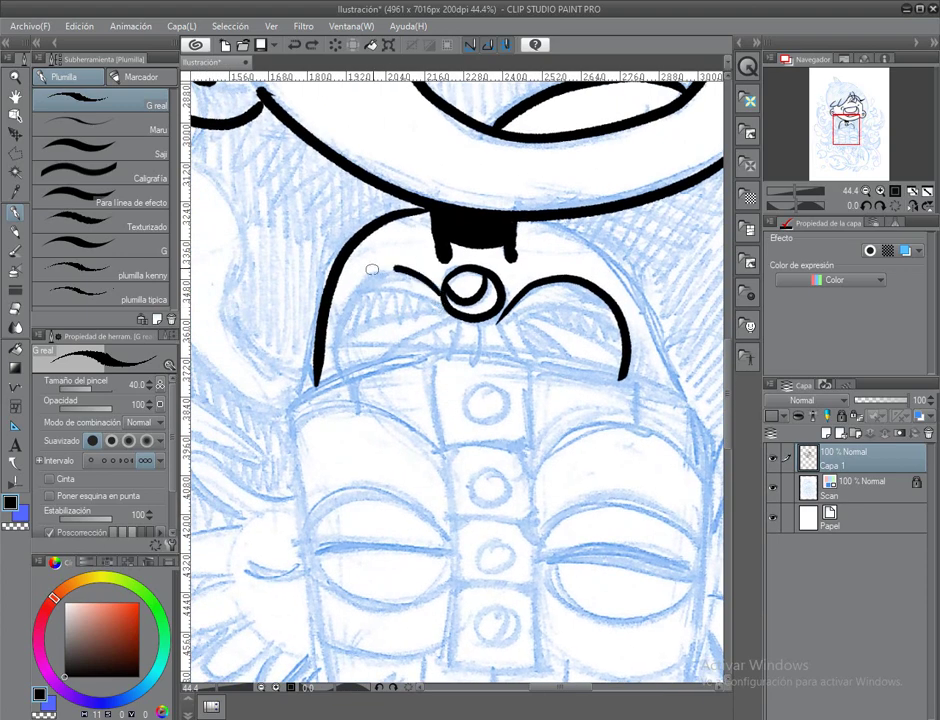
drag(372, 269, 319, 334)
Select the bow's right loop with a polyline selection, transform it to meet the knot, and deselect it.
key(m)
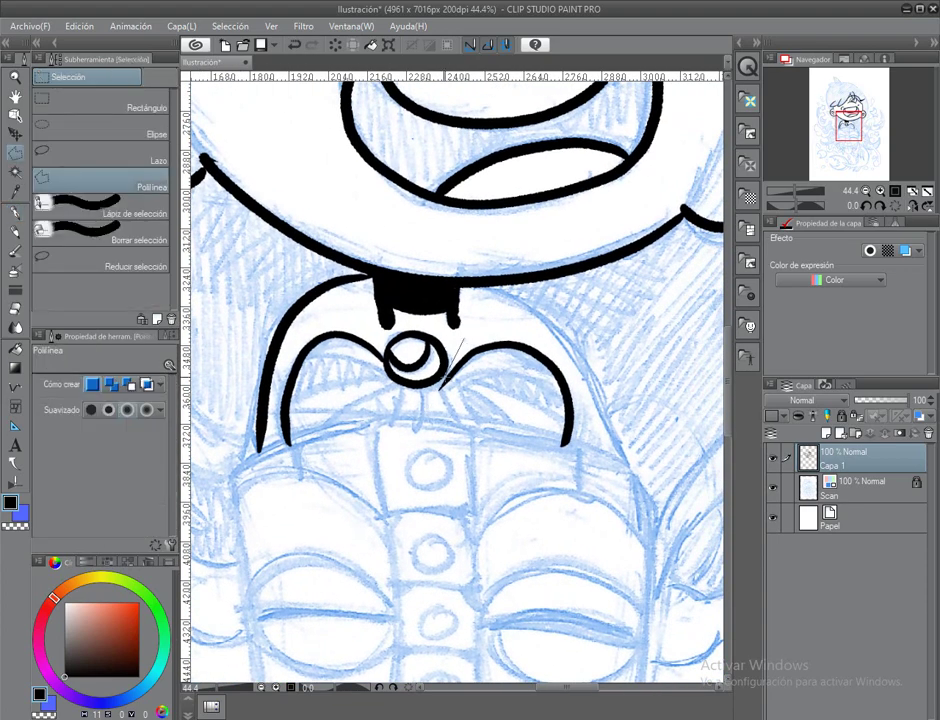
click(505, 478)
click(579, 453)
click(608, 366)
click(489, 324)
click(462, 341)
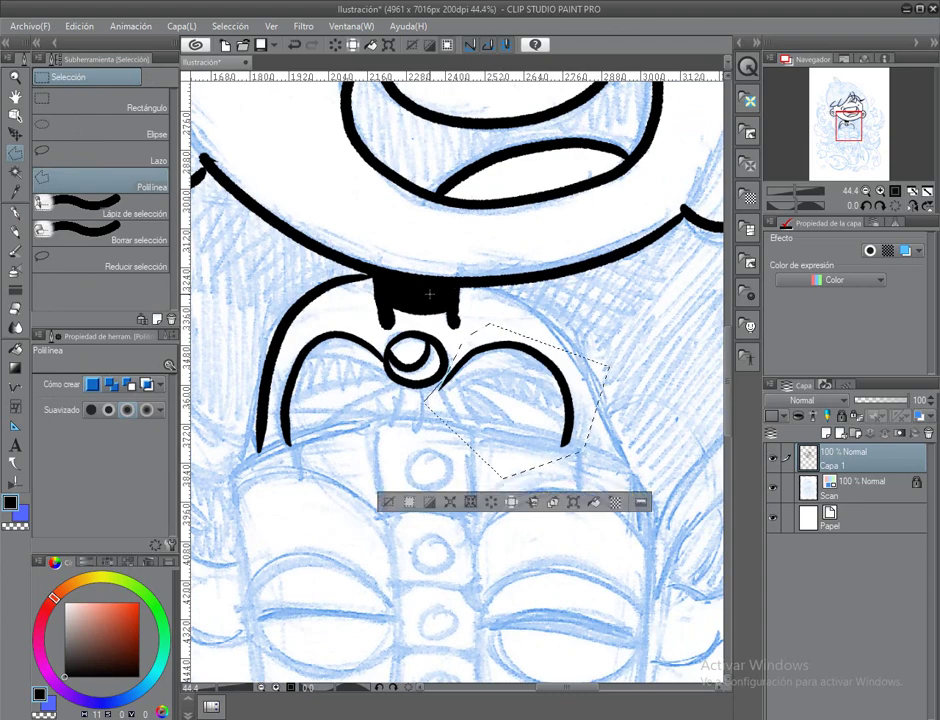
click(572, 502)
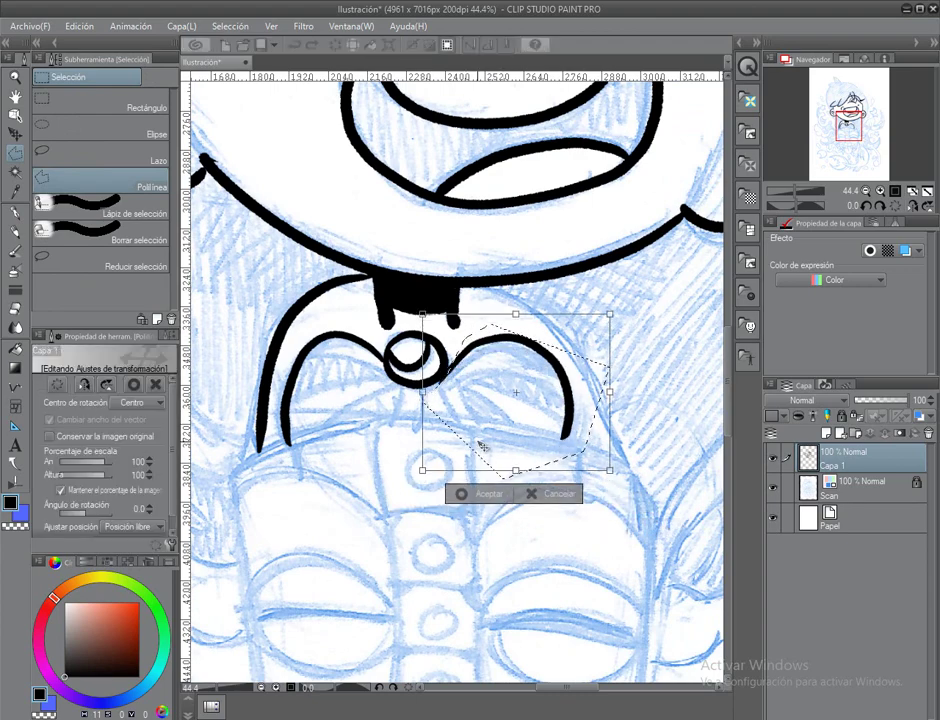
click(462, 489)
click(641, 489)
Ink the two short ribbon folds fanning down from the bow's knot.
scroll(357, 390, down, 2)
key(p)
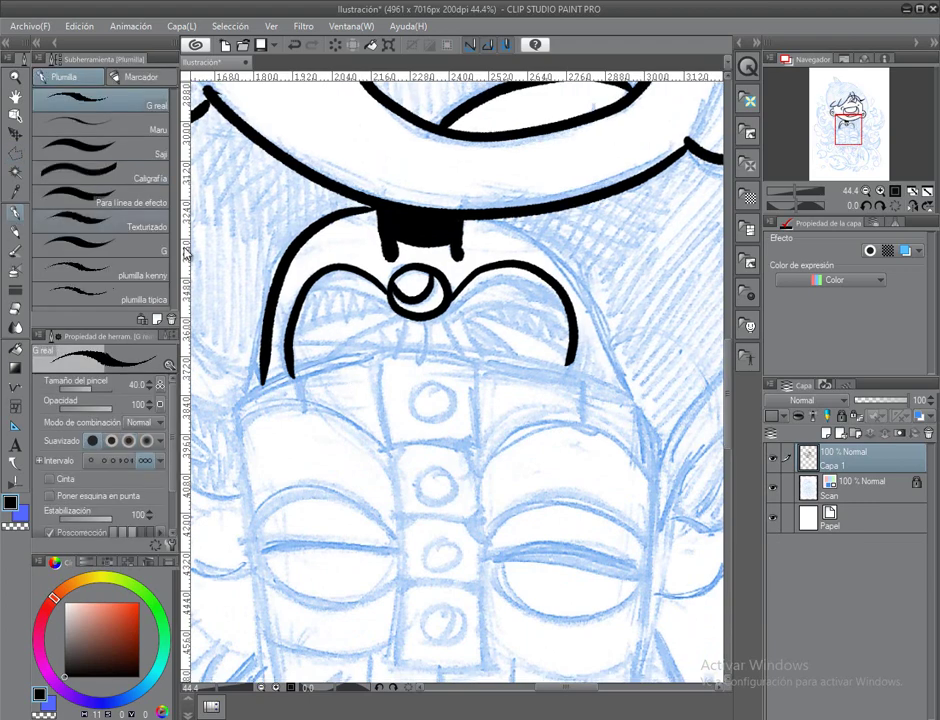
drag(432, 321, 411, 316)
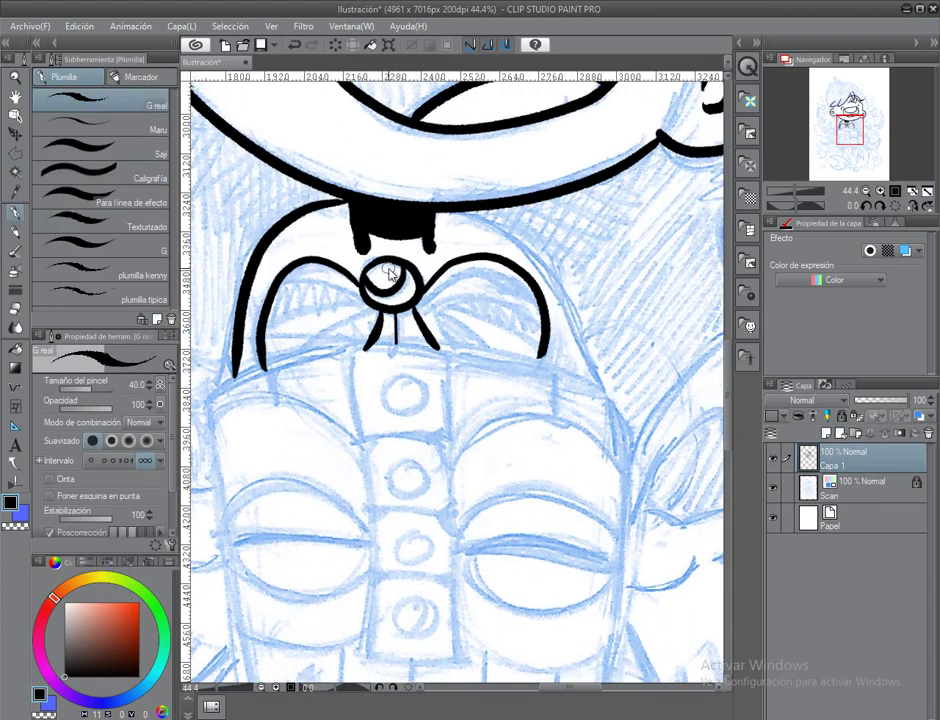
mouse_move(401, 378)
mouse_down()
mouse_move(459, 385)
mouse_move(481, 360)
mouse_up()
drag(448, 301, 439, 331)
Ink the lower edge of the bow's left loop and fill the gap beneath it solid black with Rellenar mono.
drag(441, 305, 378, 333)
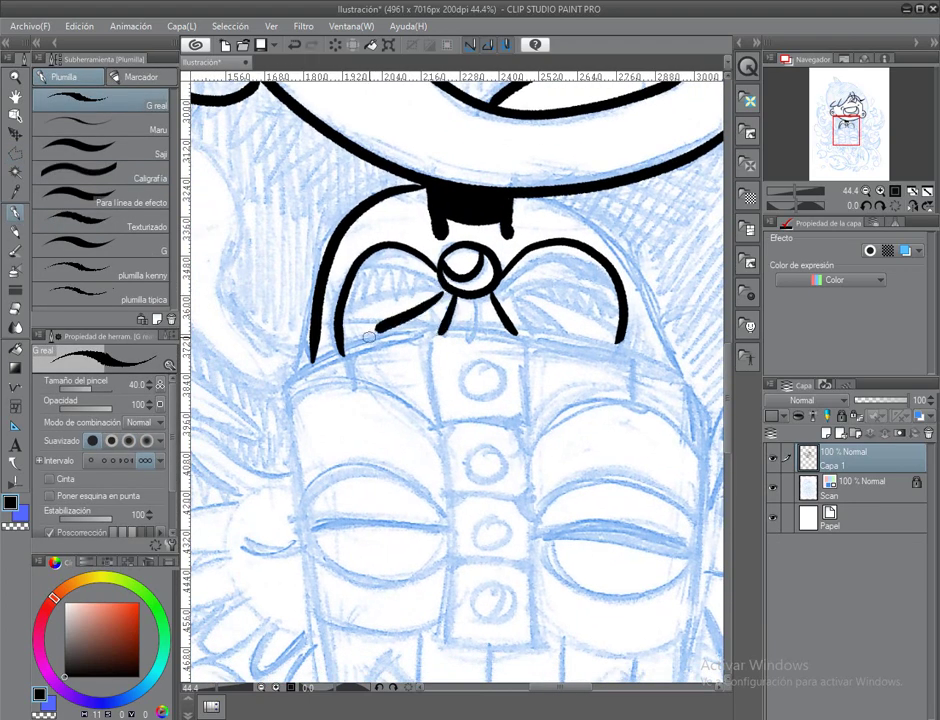
drag(300, 226, 400, 231)
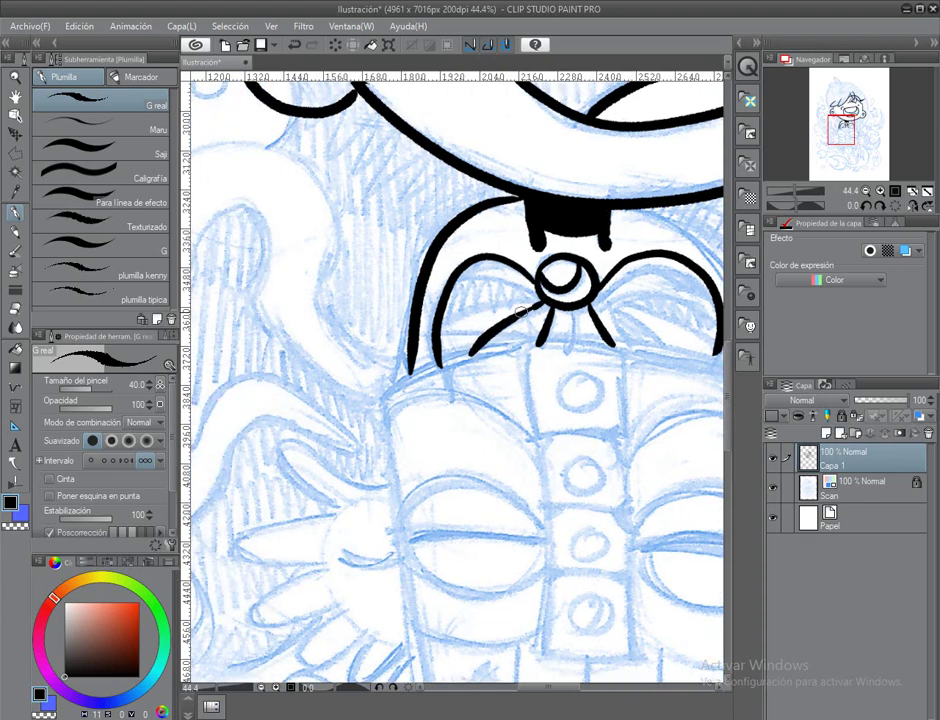
key(p)
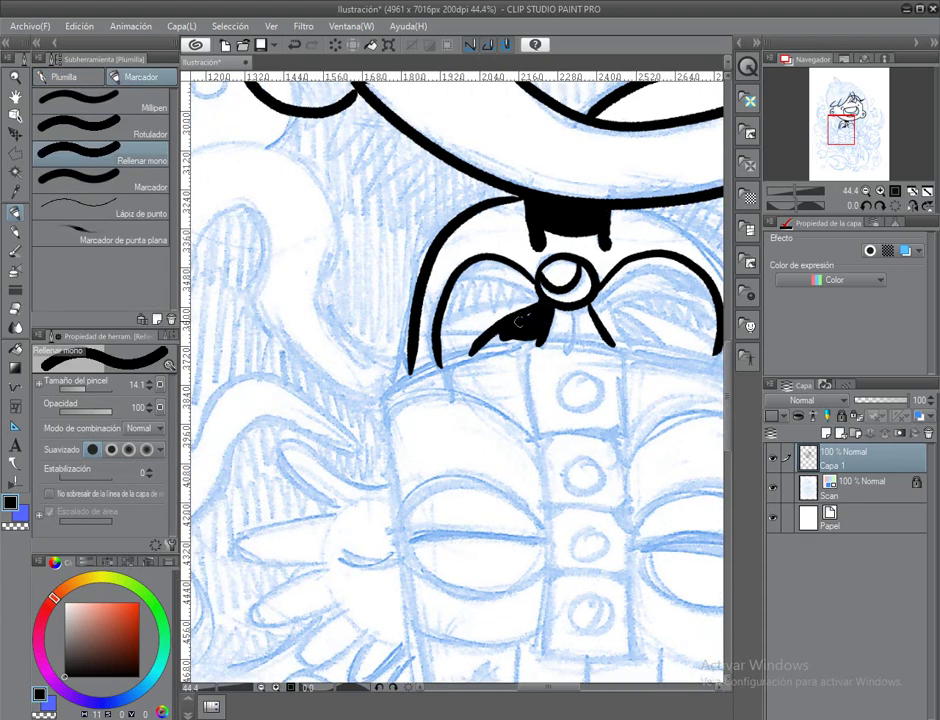
click(85, 86)
Rotate the canvas to 90° and ink the curved upper edge of the torso beneath the bow.
drag(790, 205, 818, 205)
mouse_move(455, 213)
mouse_down()
mouse_move(468, 270)
mouse_move(492, 276)
mouse_move(516, 314)
mouse_up()
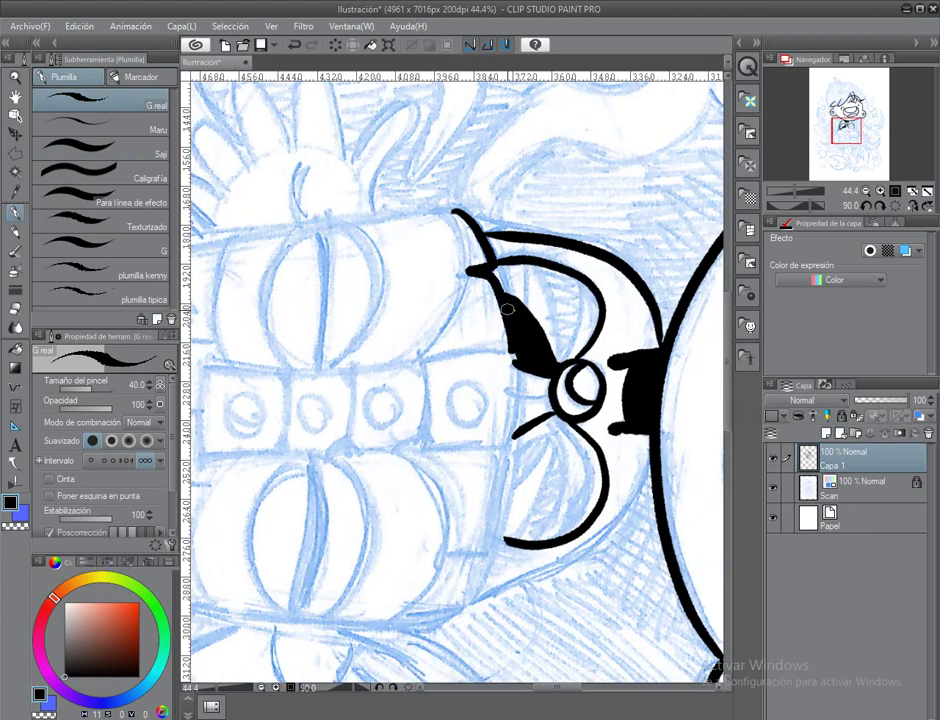
scroll(507, 310, down, 5)
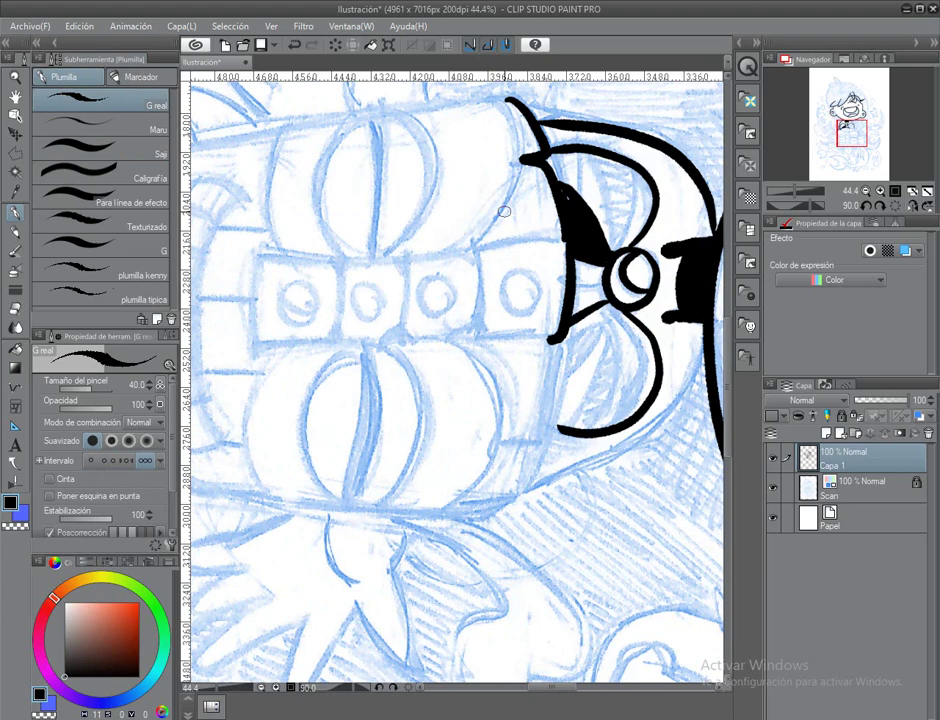
scroll(504, 211, down, 1)
mouse_move(545, 308)
mouse_down()
mouse_move(536, 396)
mouse_move(470, 487)
mouse_up()
scroll(487, 350, up, 3)
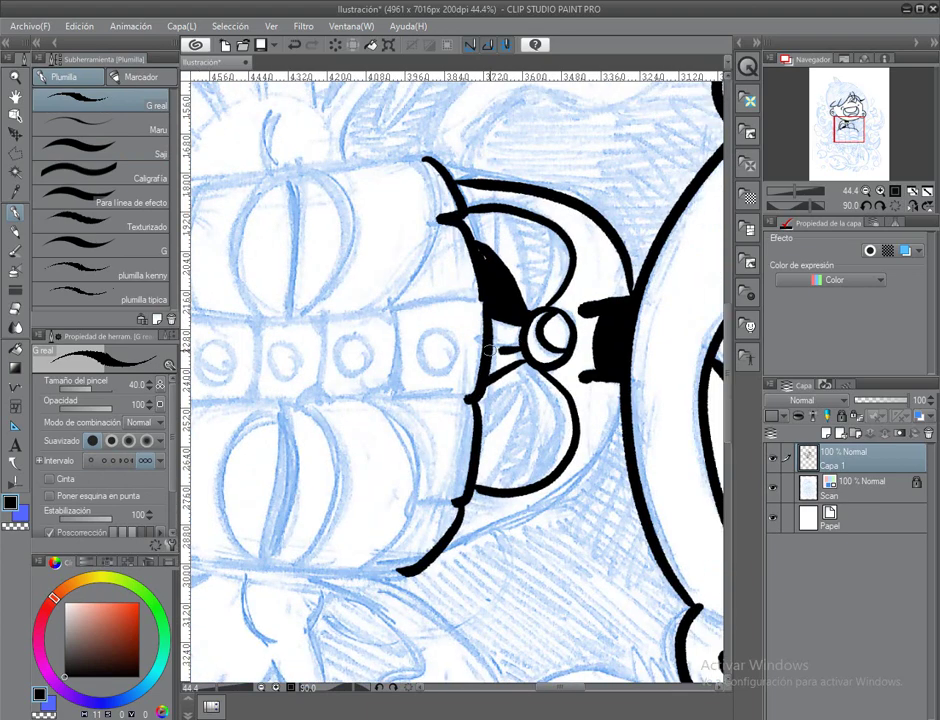
Ink the curved fold lines inside both loops of the bow.
scroll(488, 350, up, 3)
mouse_move(432, 263)
mouse_down()
mouse_move(490, 356)
mouse_move(510, 352)
mouse_move(511, 472)
mouse_up()
scroll(480, 360, up, 3)
scroll(489, 390, down, 5)
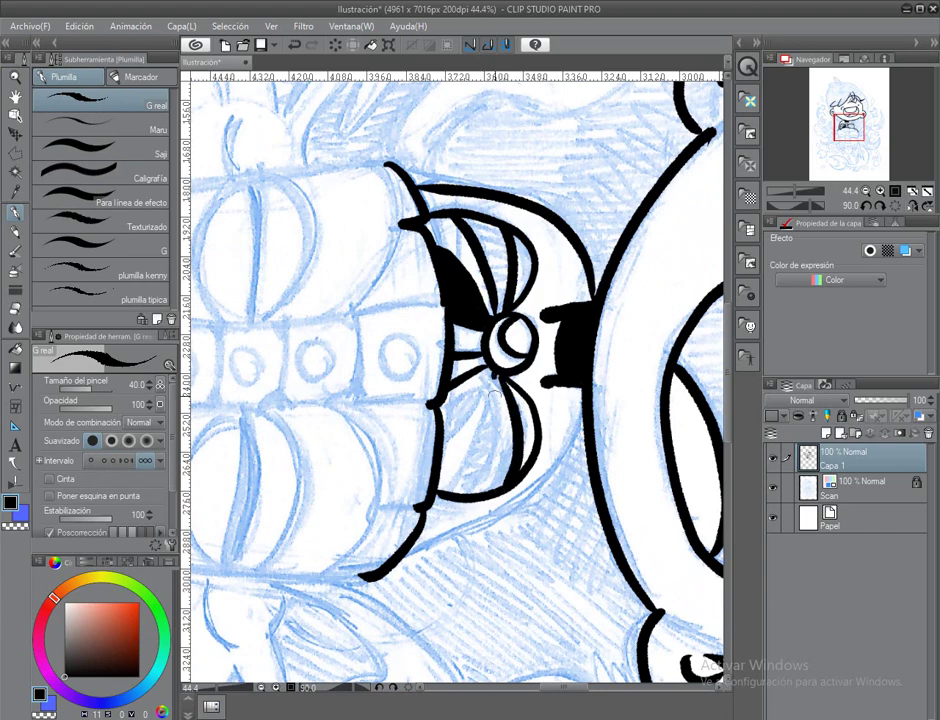
scroll(492, 393, up, 2)
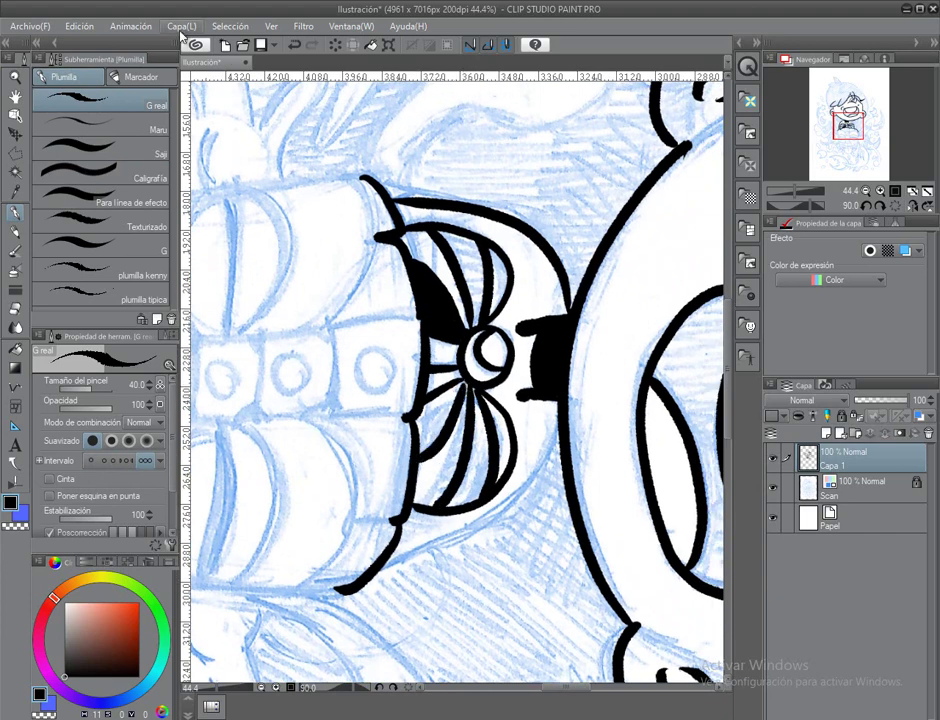
Fill the alternating fold sections of both bow loops solid black with Rellenar mono.
key(p)
mouse_move(445, 398)
mouse_down()
mouse_move(420, 423)
mouse_move(427, 439)
mouse_move(494, 428)
mouse_move(480, 425)
mouse_move(454, 499)
mouse_up()
scroll(468, 410, up, 4)
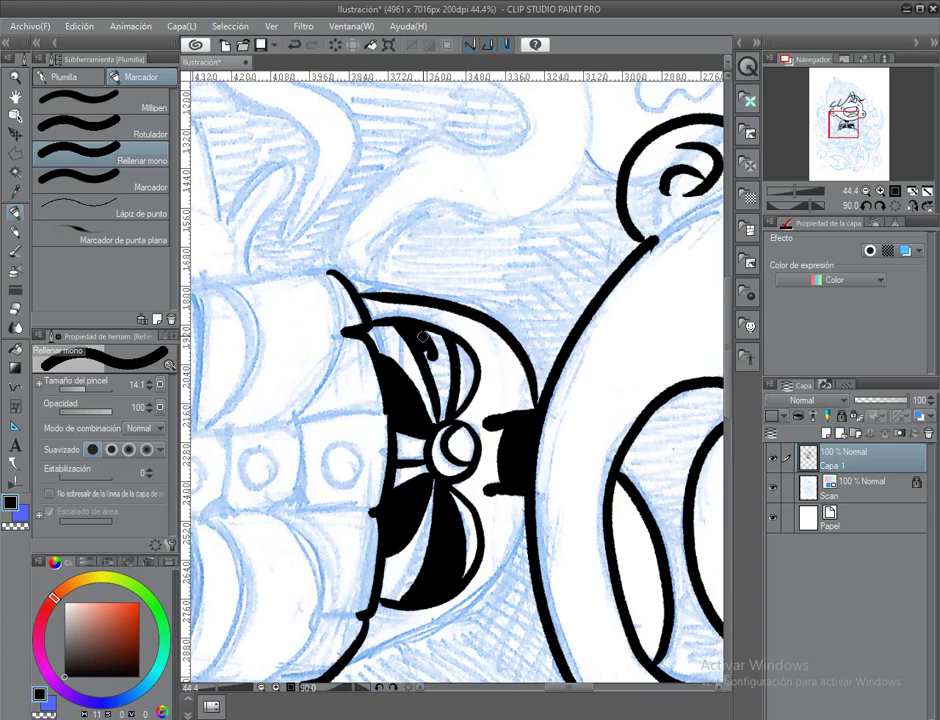
scroll(455, 380, down, 2)
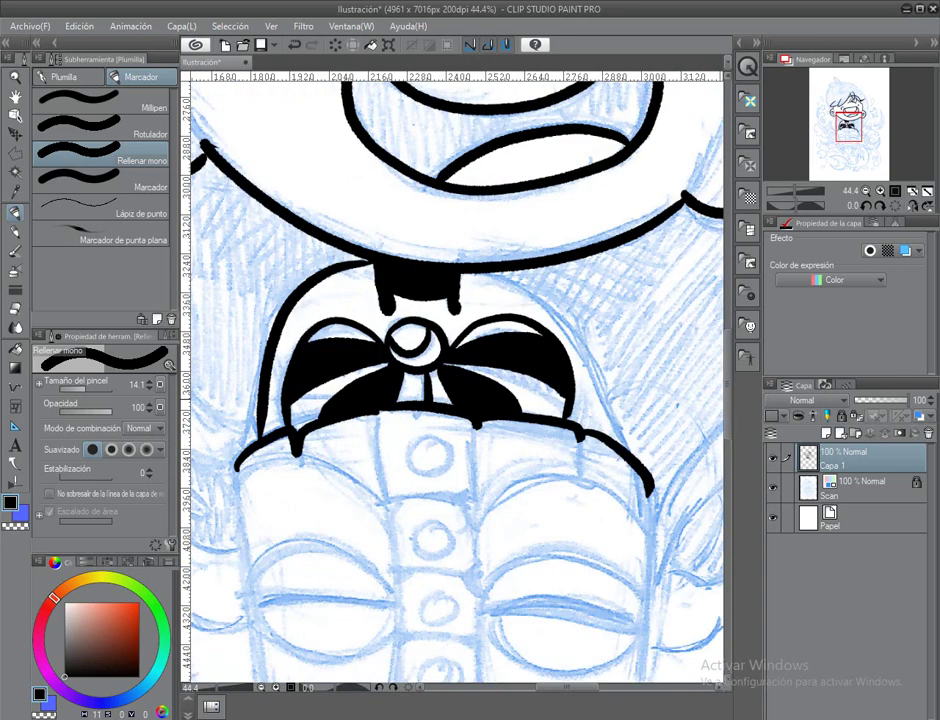
Ink the right-hand curve of the collar around the bow with the G real pen, with the canvas unrotated.
key(at)
key(p)
scroll(455, 380, right, 2)
scroll(507, 410, left, 3)
scroll(470, 420, down, 6)
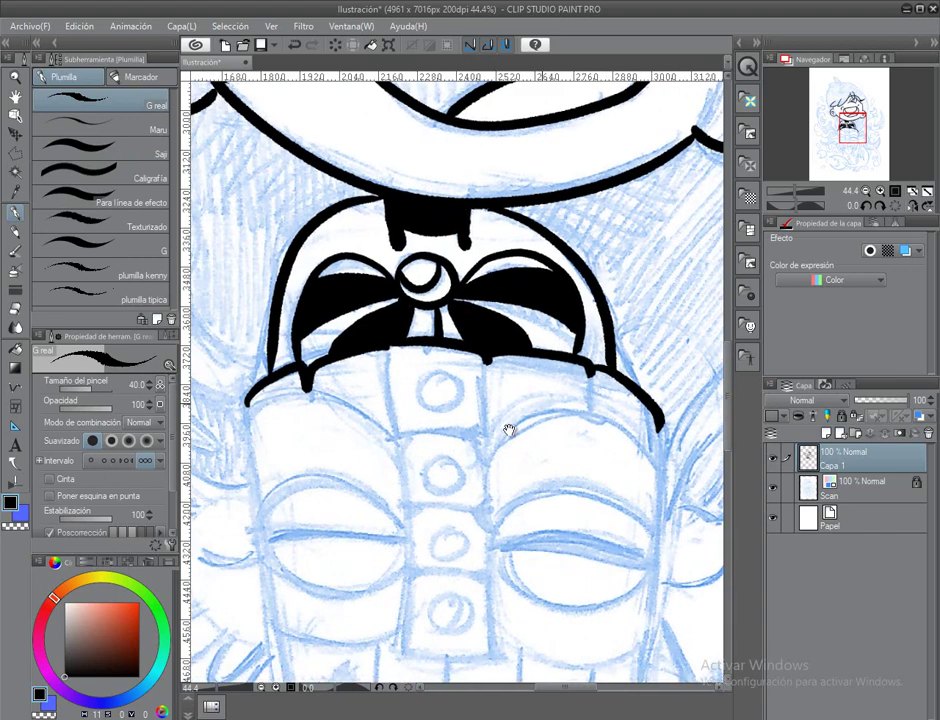
Ink the first two square segments of the torso's central strip and the round button inside the top one.
drag(388, 204, 397, 287)
drag(487, 205, 473, 294)
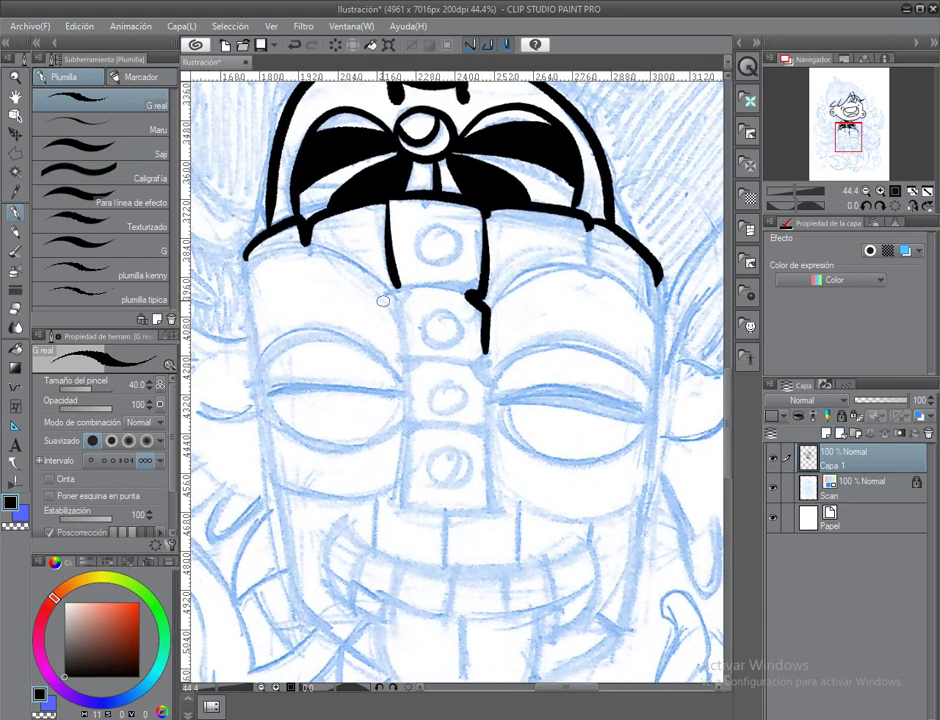
drag(397, 300, 404, 352)
drag(473, 287, 400, 289)
mouse_move(440, 226)
mouse_down()
mouse_move(420, 252)
mouse_move(442, 228)
mouse_up()
scroll(480, 322, down, 1)
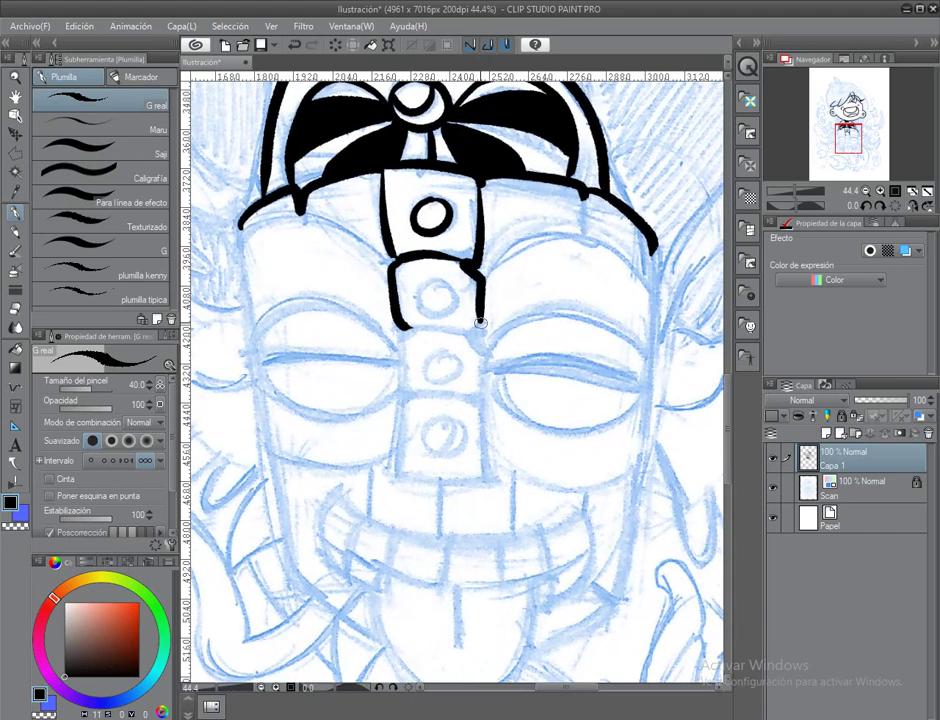
Ink the stepped sides of the central strip's lower two segments and the divider below the second segment.
drag(472, 397, 492, 470)
drag(402, 366, 396, 483)
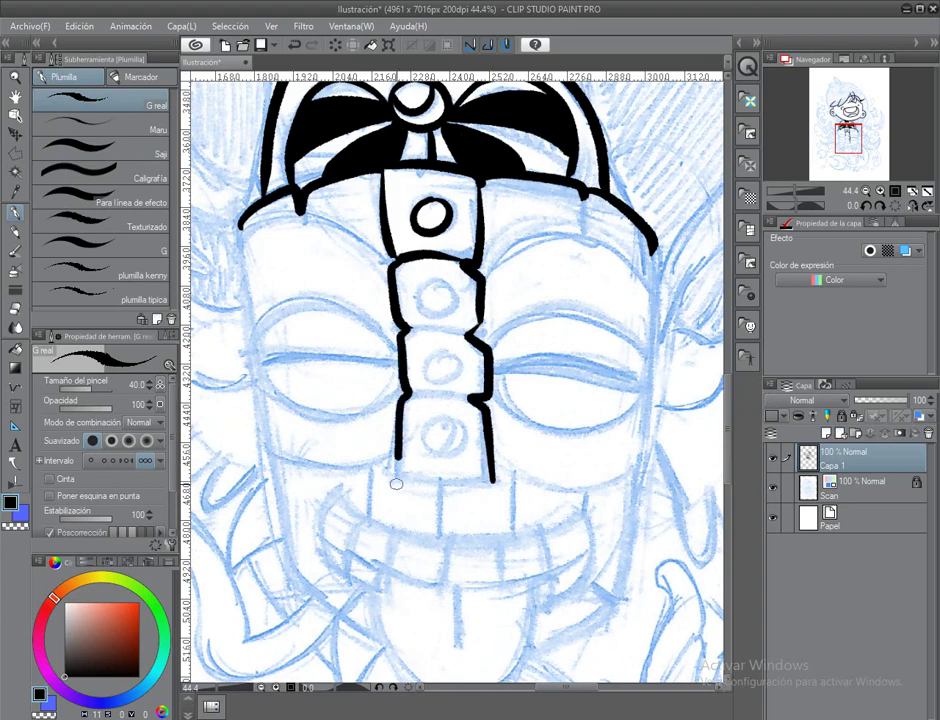
drag(404, 333, 462, 330)
Rotate the canvas to 75° and ink the central strip's remaining dividers, bottom edge and the buttons inside the lower three segments.
drag(873, 218, 488, 272)
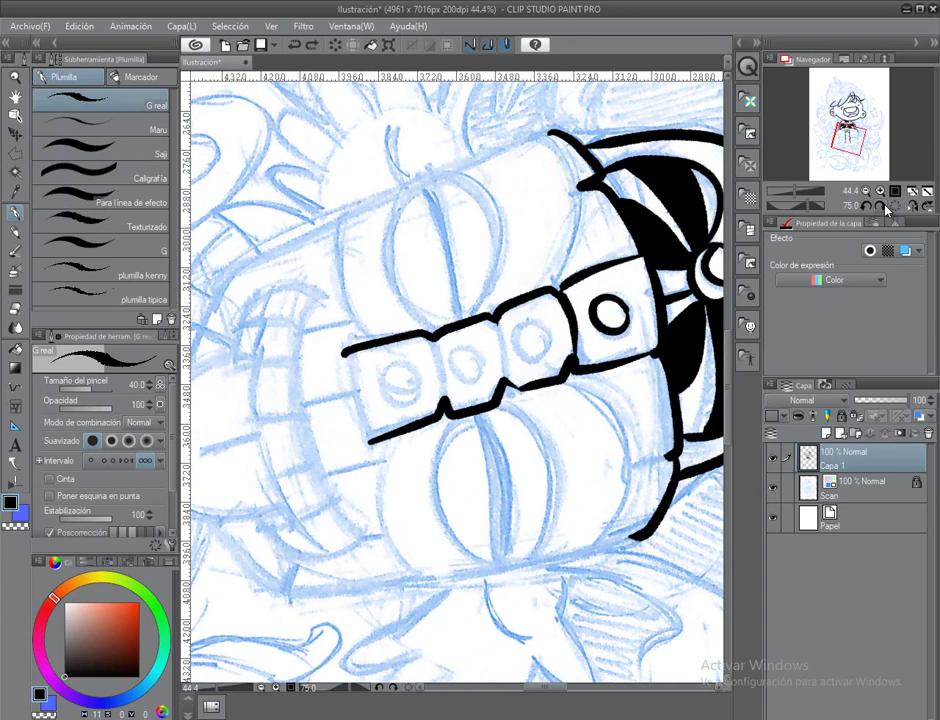
scroll(418, 303, down, 1)
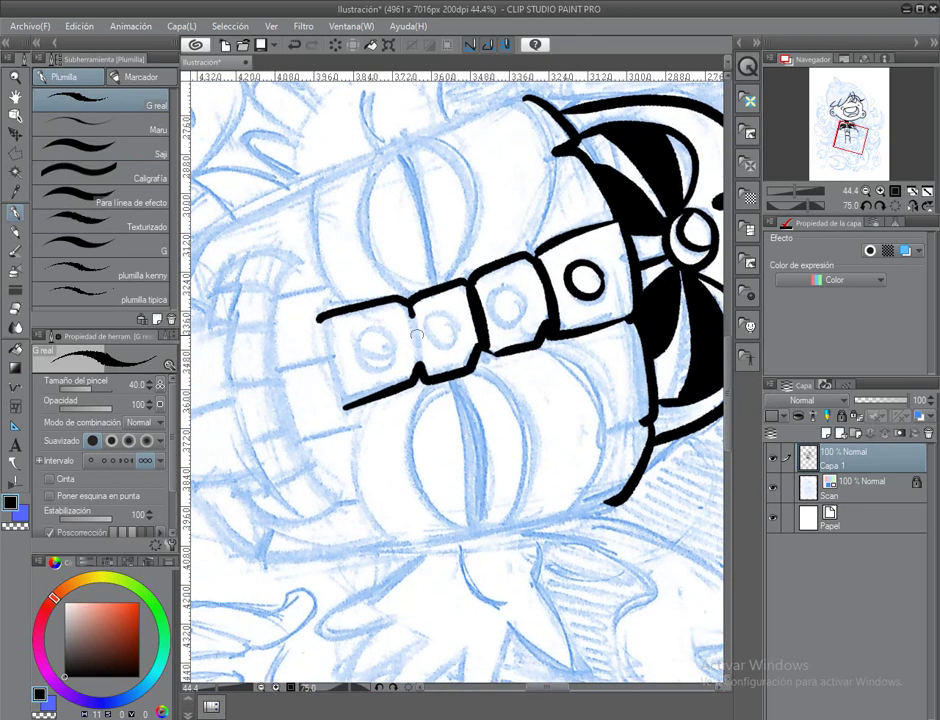
scroll(350, 357, up, 2)
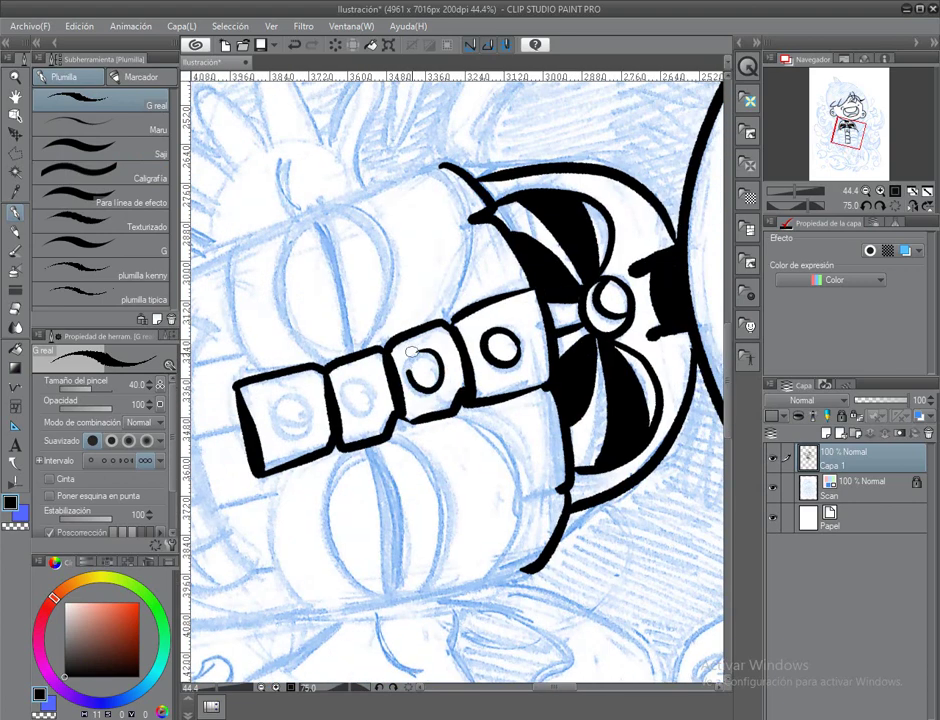
scroll(405, 346, down, 1)
scroll(351, 374, down, 1)
scroll(384, 325, down, 1)
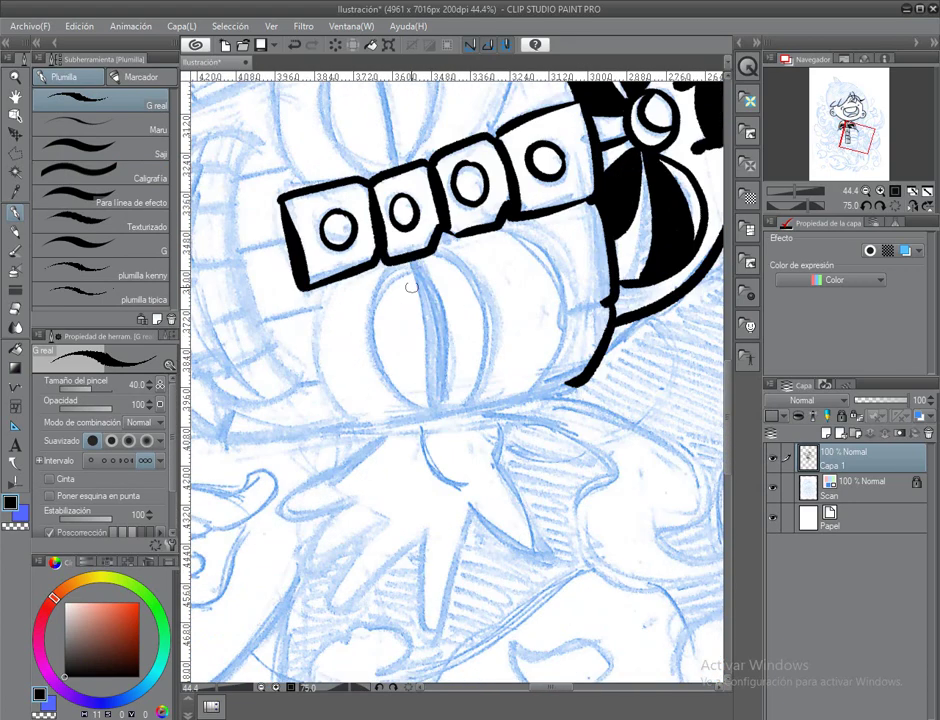
Ink a thick tapered black slit across each of the two large eyes on the torso's tiki face.
mouse_move(415, 262)
mouse_down()
mouse_move(440, 400)
mouse_move(415, 258)
mouse_move(367, 396)
mouse_up()
scroll(426, 309, up, 4)
scroll(391, 340, down, 2)
scroll(370, 330, down, 1)
key(ctrl+z)
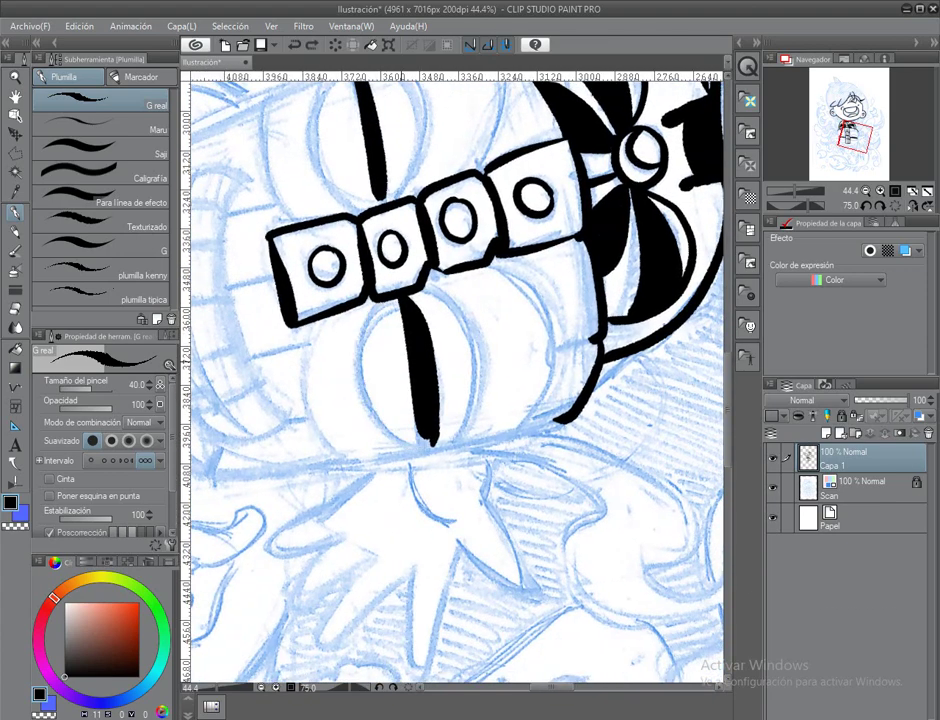
scroll(389, 219, down, 1)
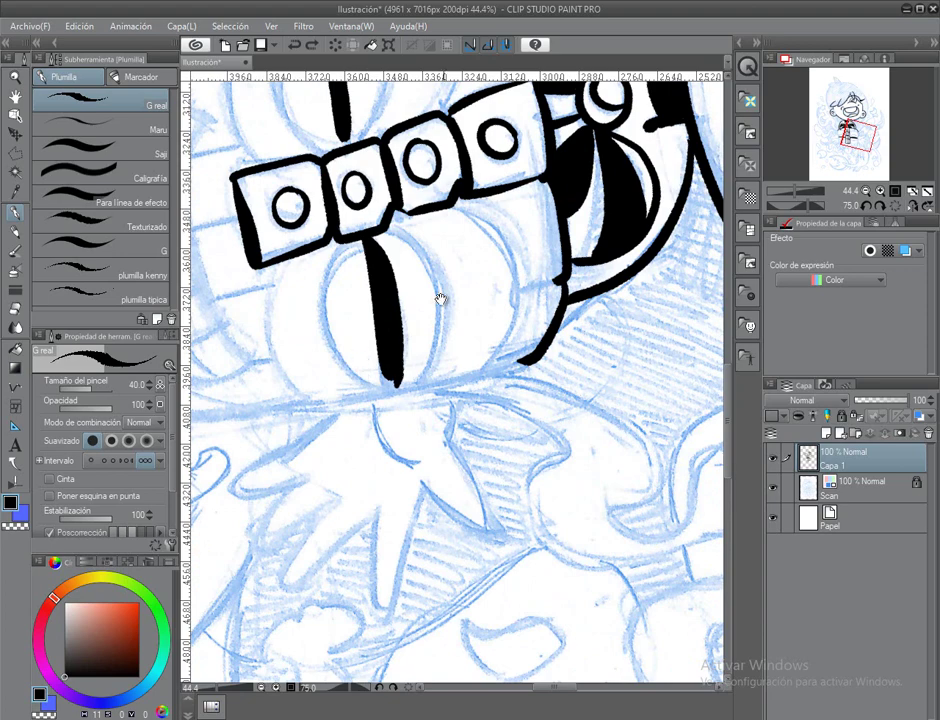
Ink the oval outlines around the slits of both torso eyes.
drag(440, 298, 460, 318)
mouse_move(470, 266)
mouse_down()
mouse_move(492, 308)
mouse_move(388, 405)
mouse_move(385, 288)
mouse_move(467, 190)
mouse_move(515, 338)
mouse_up()
key(ctrl+z)
drag(548, 196, 560, 335)
scroll(510, 340, up, 5)
drag(497, 267, 513, 325)
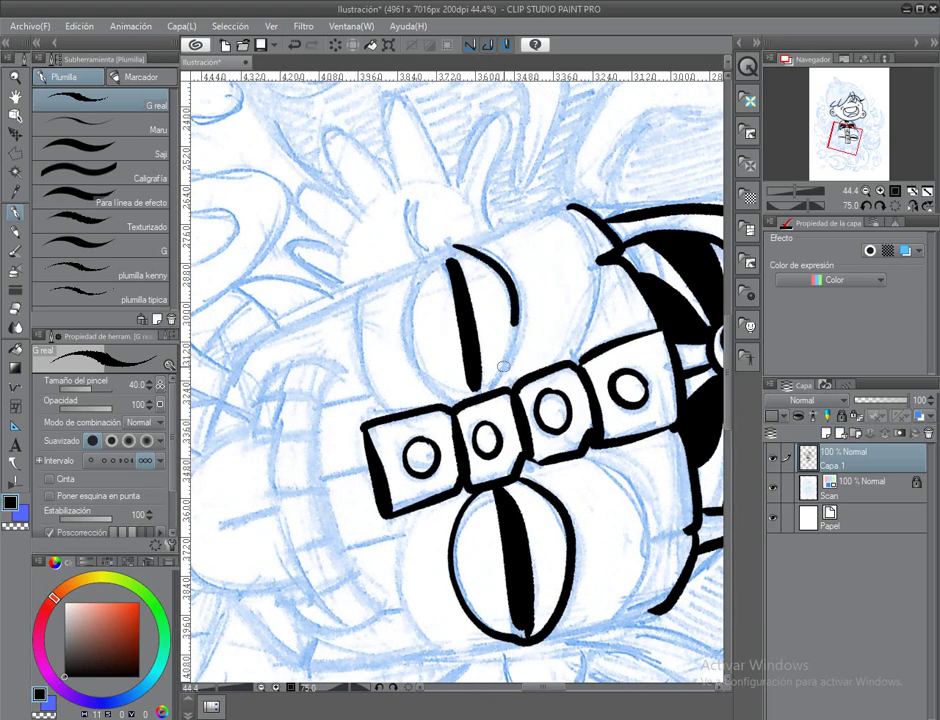
drag(490, 258, 470, 415)
Ink the arched brow above the torso's right eye and the rounded pouch beneath it.
scroll(495, 440, down, 3)
drag(505, 355, 465, 510)
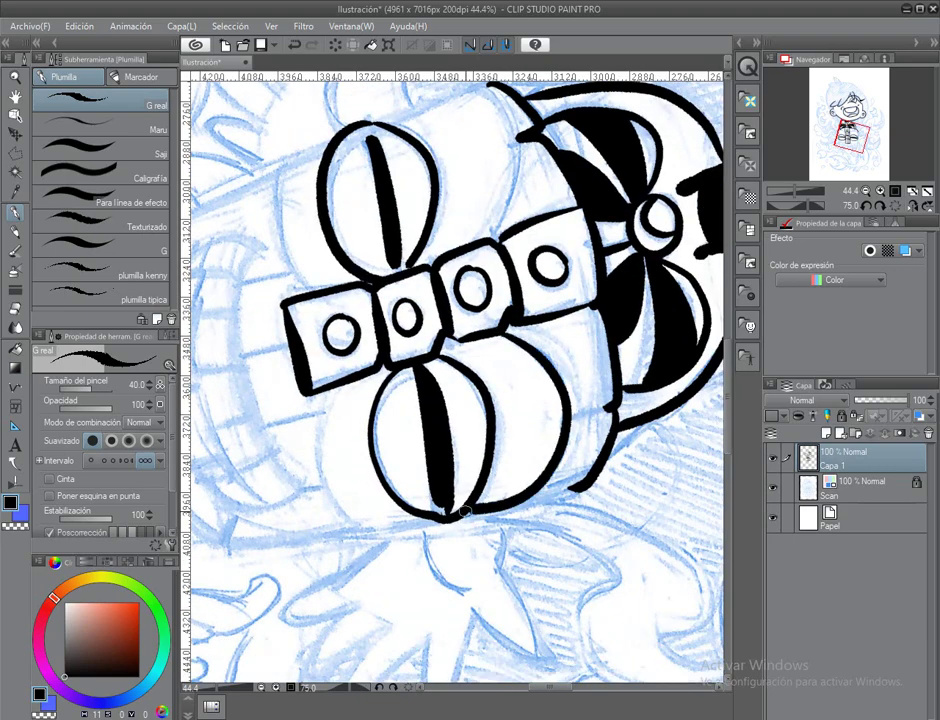
scroll(465, 510, down, 2)
mouse_move(452, 280)
mouse_down()
mouse_move(438, 384)
mouse_move(553, 418)
mouse_up()
Ink the brow and lower pouch around the torso's left eye, plus the short seam mark above the right brow.
scroll(500, 400, up, 5)
drag(392, 335, 522, 353)
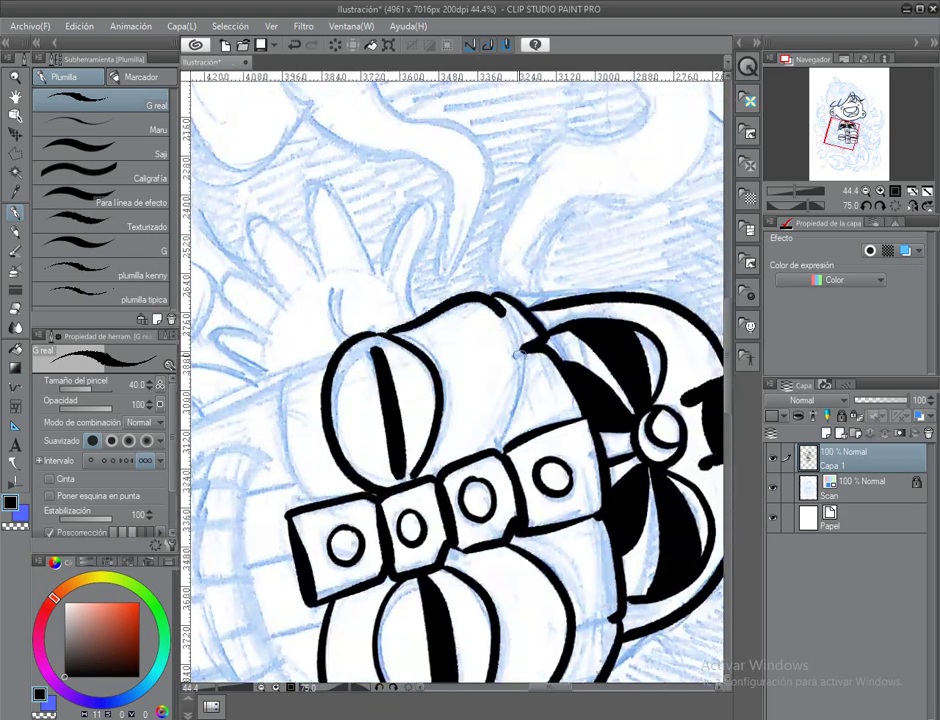
scroll(518, 353, down, 2)
drag(329, 210, 305, 320)
scroll(310, 320, down, 3)
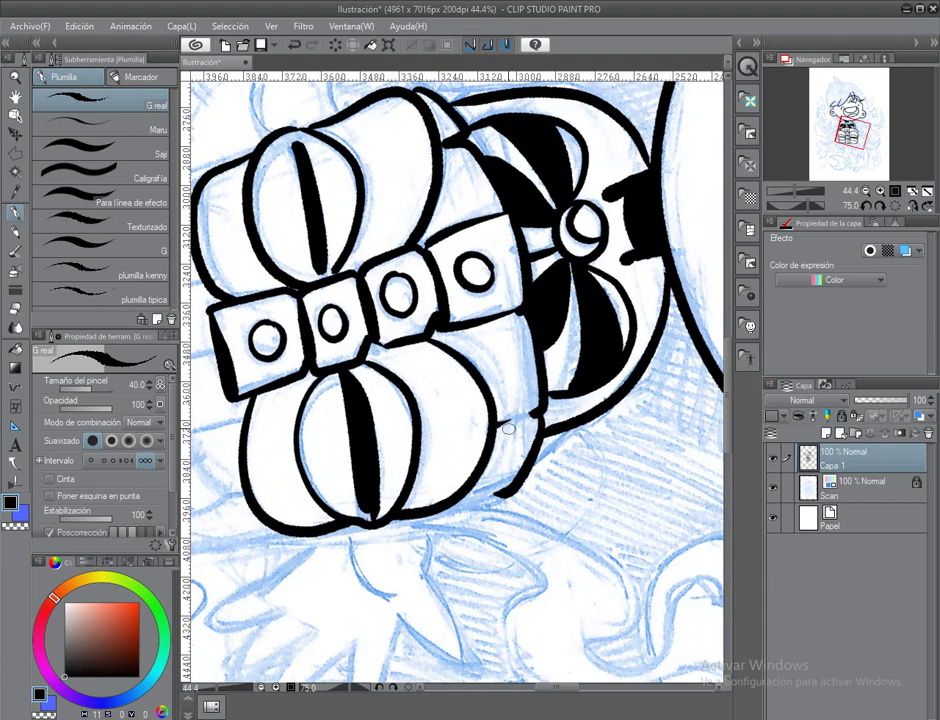
scroll(510, 432, down, 3)
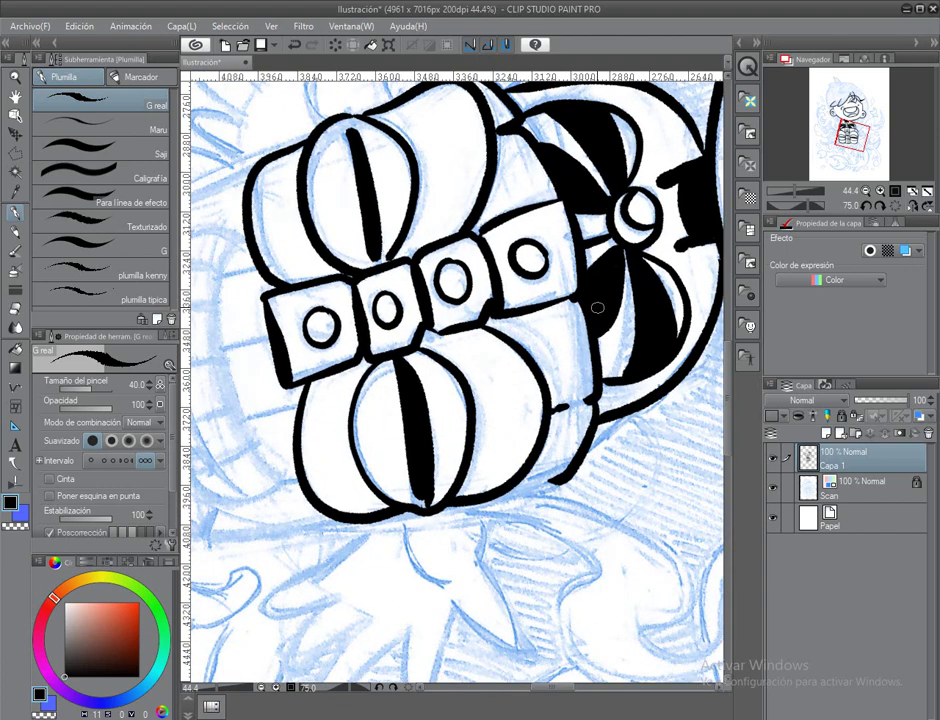
Return the canvas to 0° and ink the short vertical lines beneath the central strip and eye pouches.
click(880, 205)
scroll(498, 452, down, 3)
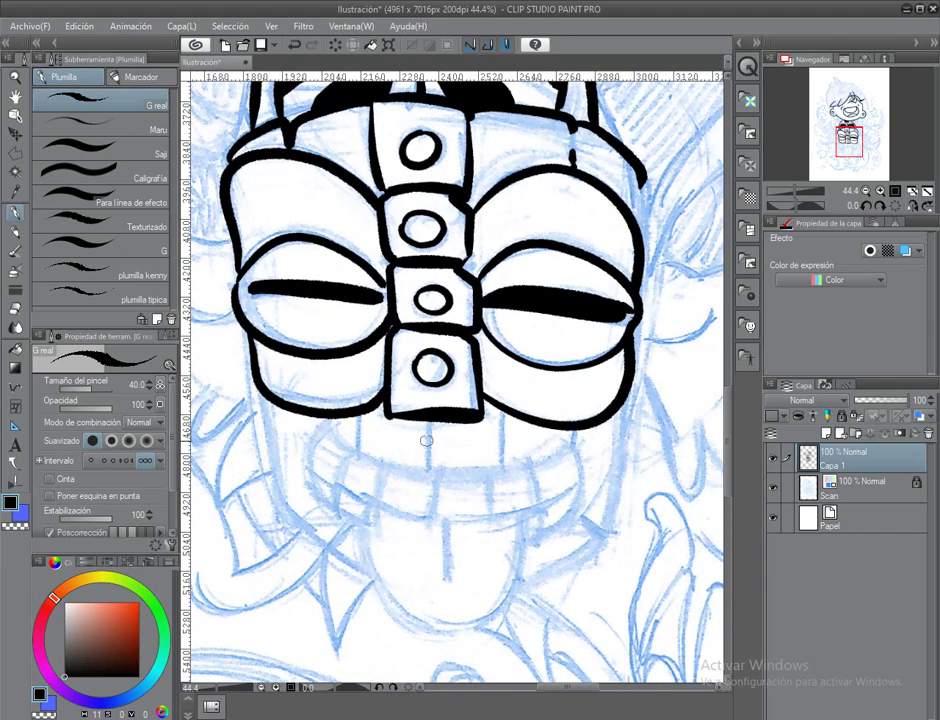
scroll(428, 433, down, 2)
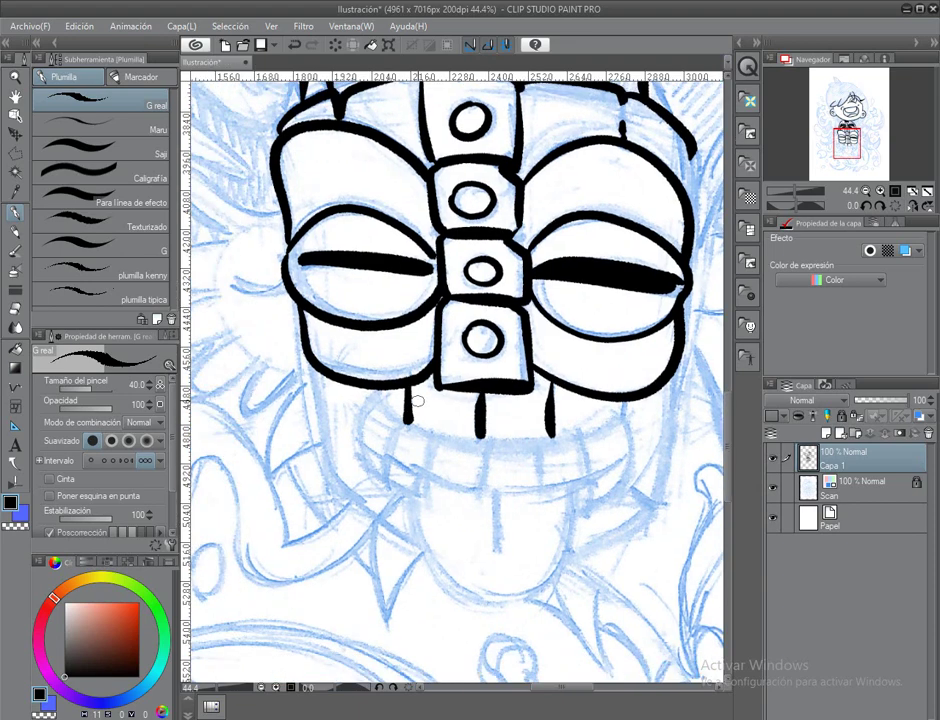
mouse_move(444, 515)
mouse_down()
mouse_move(349, 512)
mouse_move(464, 512)
mouse_move(349, 510)
mouse_up()
Ink both jaw lines of the tiki face and the torso's outer edge beside the right brow.
drag(225, 330, 262, 420)
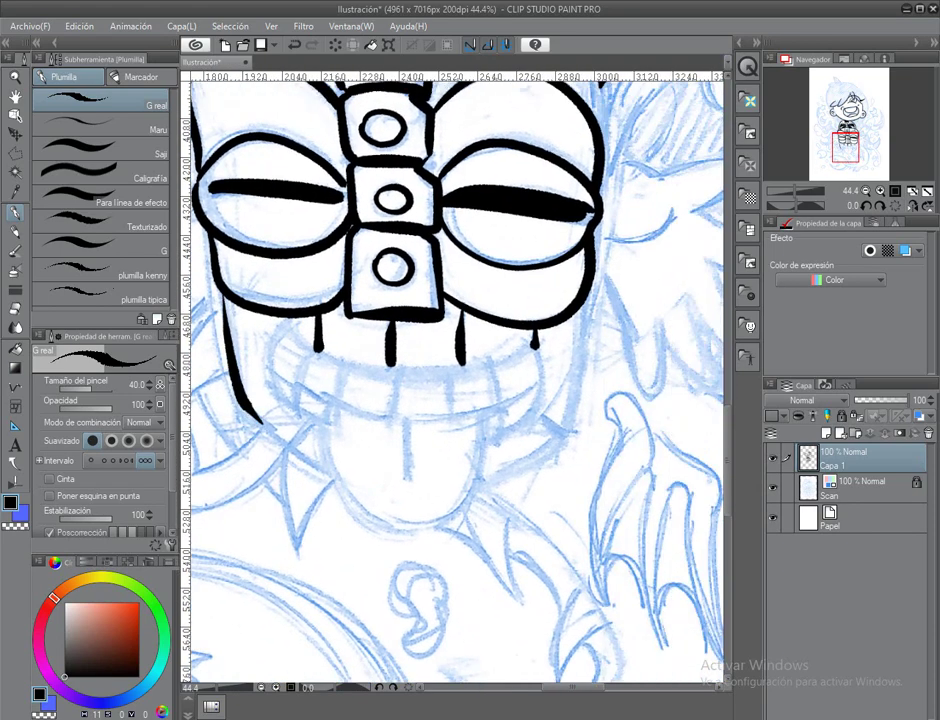
drag(600, 290, 513, 468)
scroll(549, 306, up, 4)
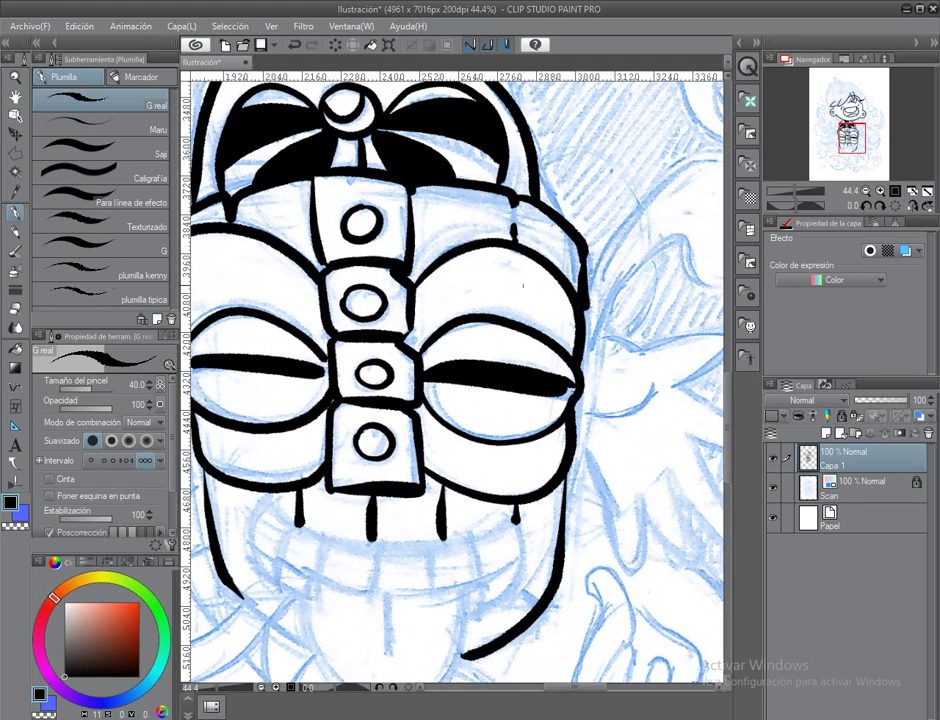
mouse_move(570, 357)
mouse_down()
mouse_move(640, 282)
mouse_move(642, 187)
mouse_up()
Ink the tiki face's protruding tongue with its rounded outline and central groove.
drag(462, 430, 464, 490)
drag(539, 425, 537, 480)
drag(400, 470, 537, 480)
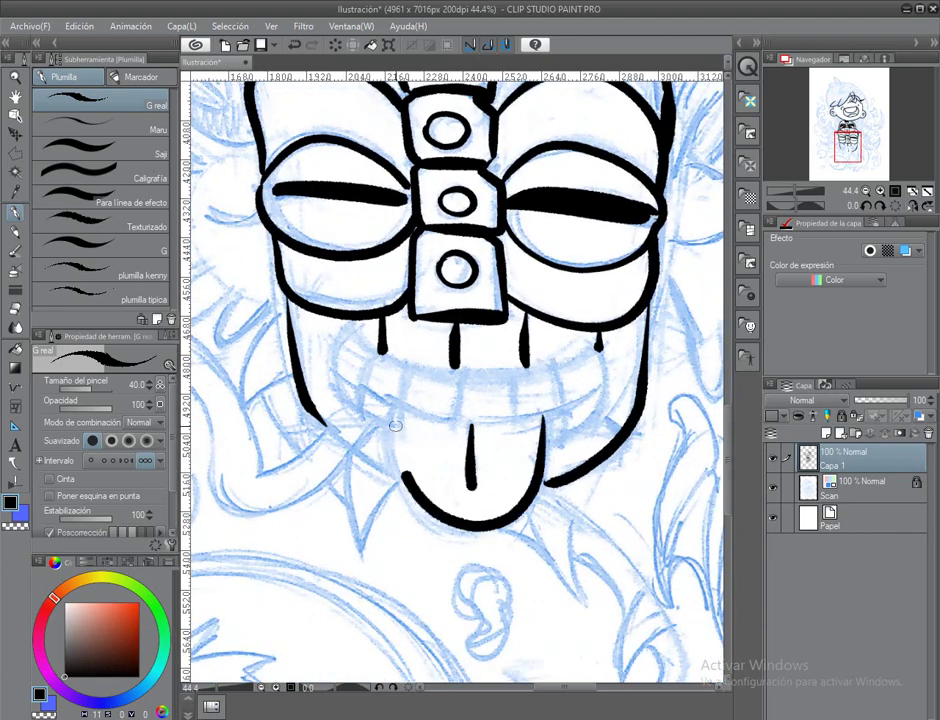
drag(389, 418, 410, 500)
Ink the curved outline of the grinning mouth and the lower edge of its teeth, rotating the canvas to -75°.
drag(448, 395, 506, 395)
mouse_move(465, 468)
mouse_down()
mouse_move(520, 440)
mouse_move(481, 463)
mouse_up()
scroll(505, 410, up, 2)
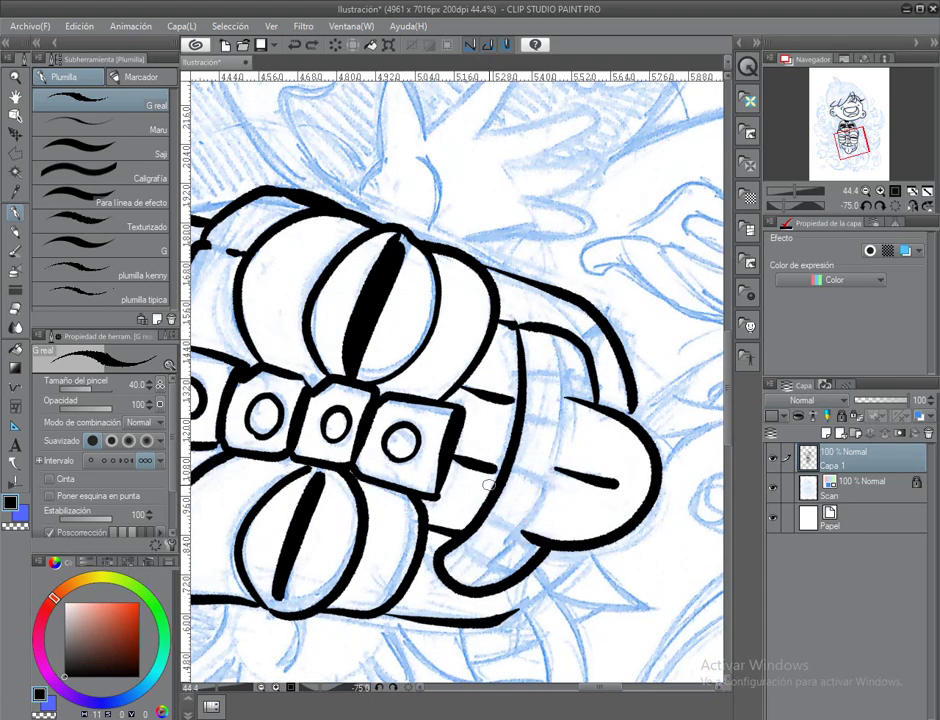
scroll(580, 360, down, 2)
scroll(604, 395, up, 2)
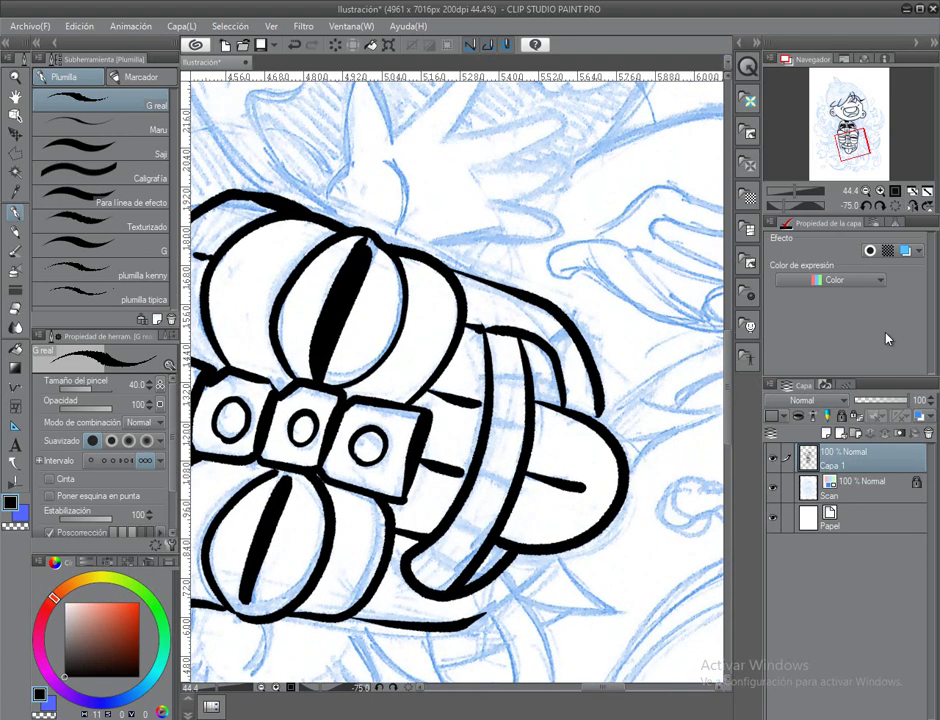
Return the canvas to 0° and ink the dividing lines between the teeth of the grin.
key(ctrl+@)
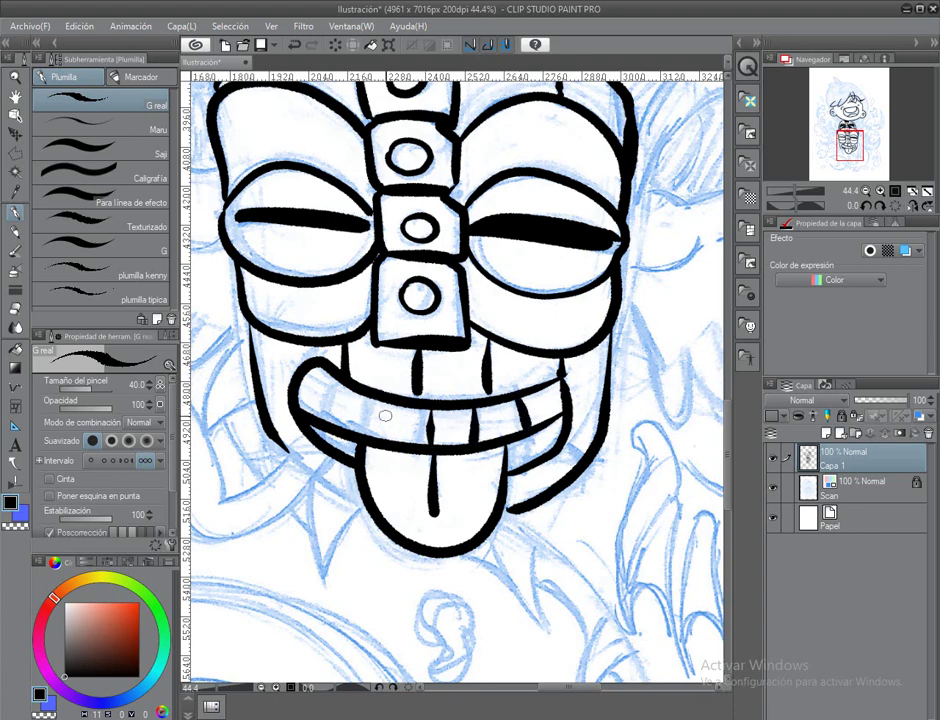
scroll(470, 398, down, 1)
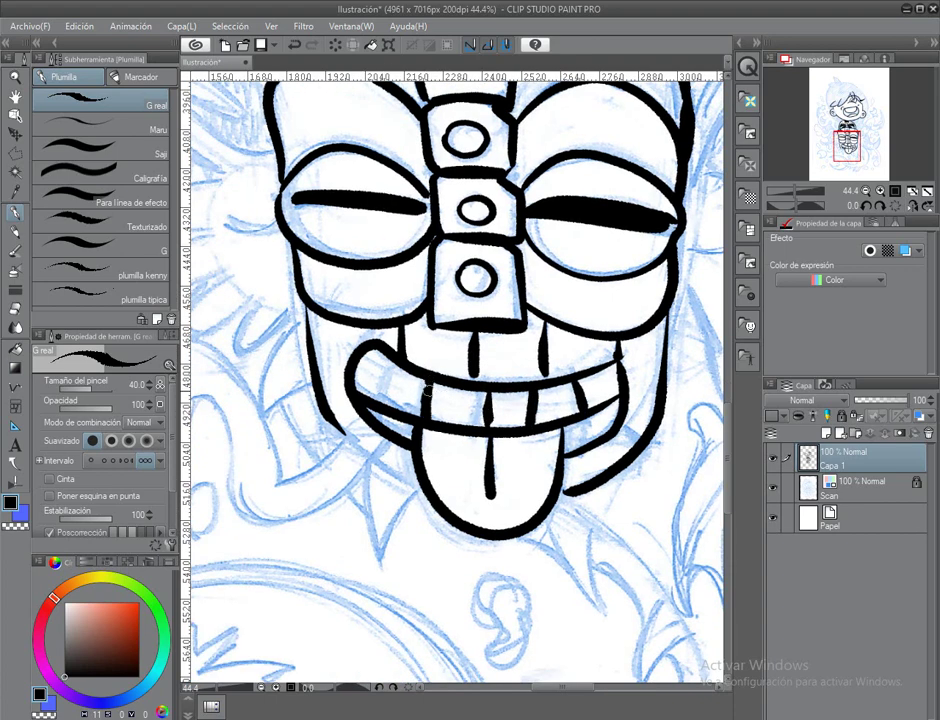
scroll(384, 407, down, 2)
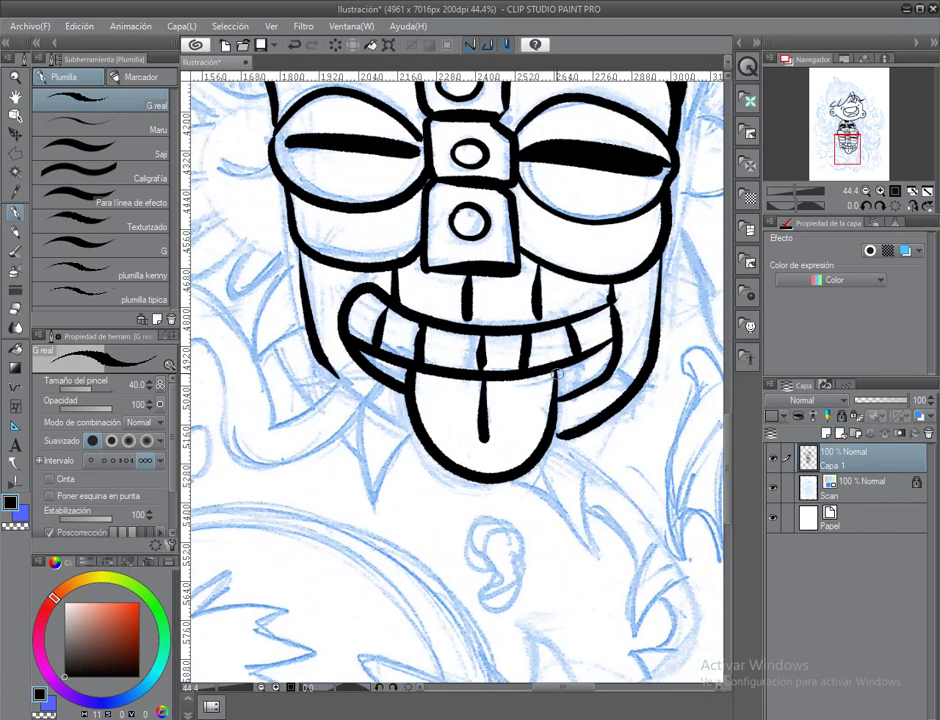
Rotate the canvas to 75° and extend the left jaw line to meet the tongue.
key(asciicircum)
key(asciicircum)
key(asciicircum)
key(asciicircum)
key(asciicircum)
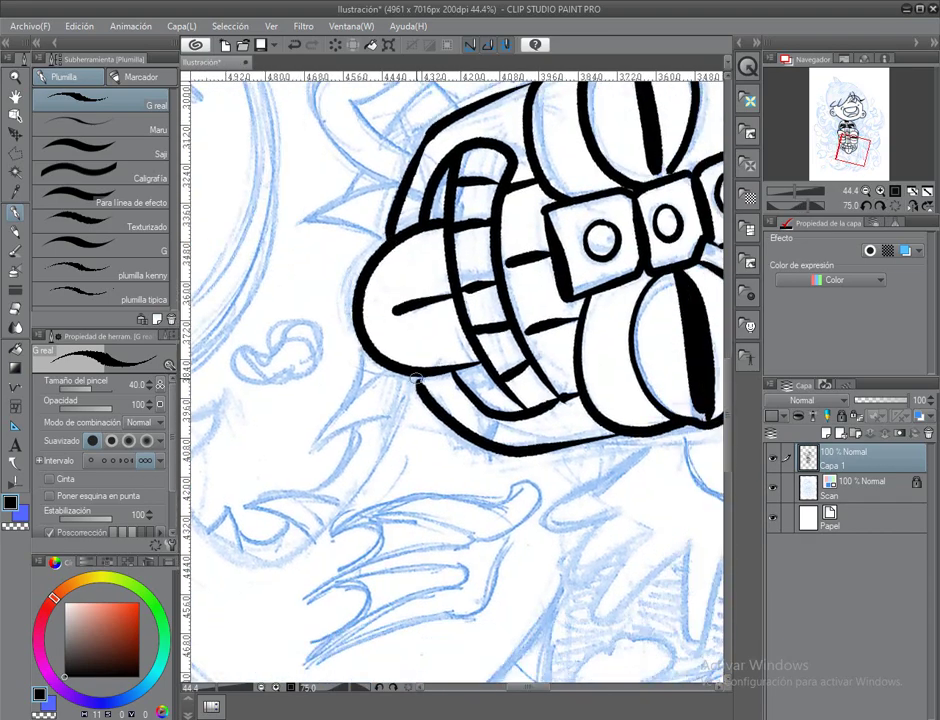
Fill the two mouth gaps beneath the teeth beside the tongue solid black with Rellenar mono.
scroll(416, 378, up, 2)
key(p)
scroll(416, 378, up, 1)
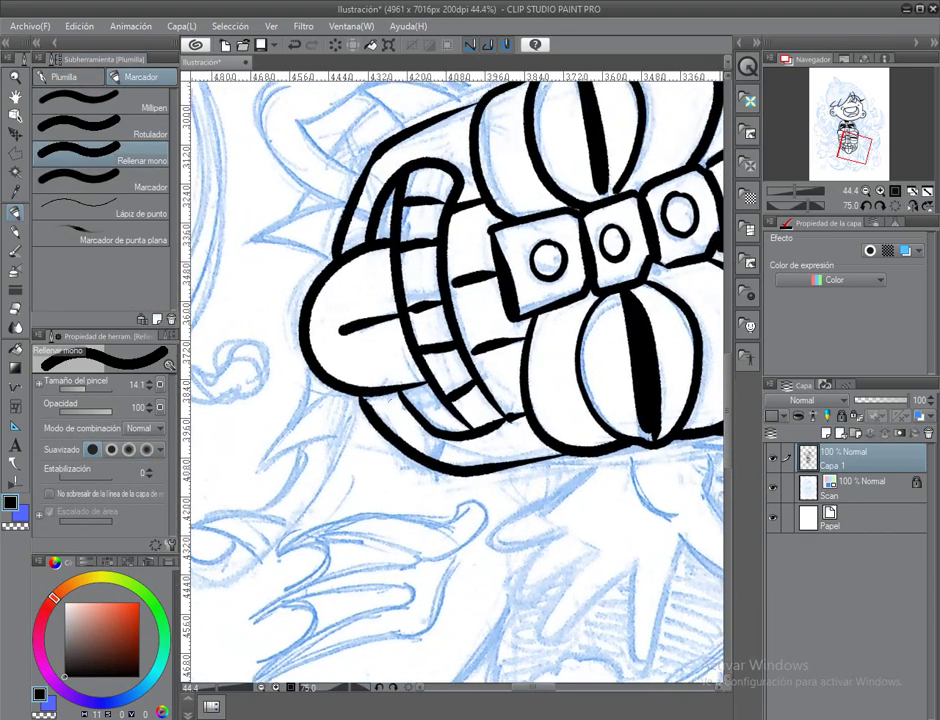
scroll(384, 334, up, 3)
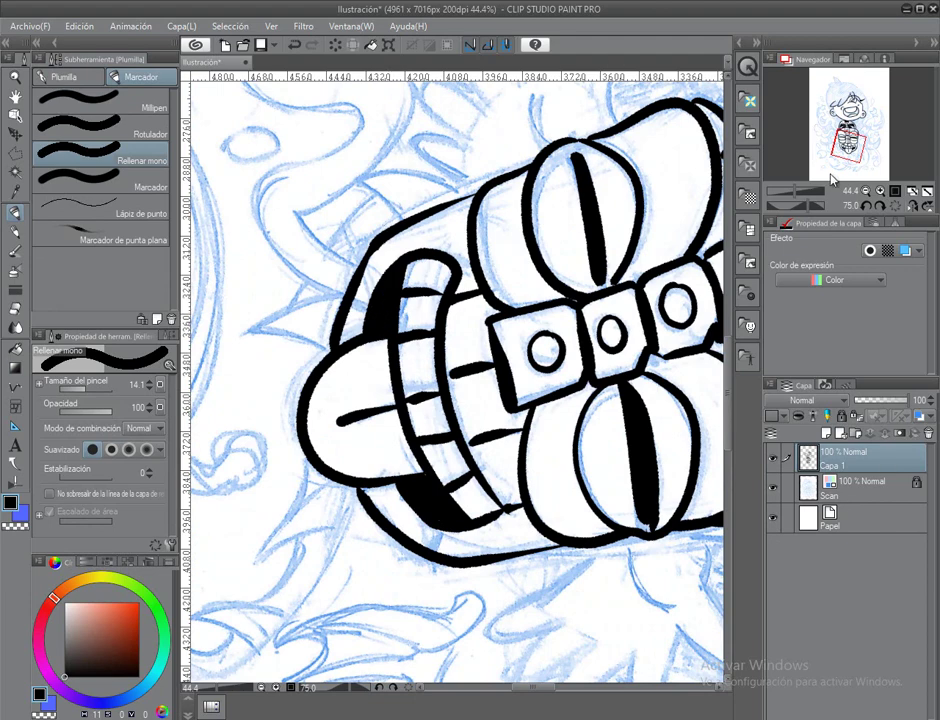
Reset the canvas rotation and ink the palm crease and three lower fingers of the left-hand hand with G real.
key(ctrl+at)
click(63, 78)
drag(241, 232, 466, 422)
scroll(458, 427, down, 1)
mouse_move(406, 428)
mouse_down()
mouse_move(468, 470)
mouse_move(463, 455)
mouse_up()
drag(410, 435, 460, 465)
drag(440, 380, 390, 460)
drag(400, 400, 400, 448)
drag(450, 410, 380, 482)
scroll(380, 495, up, 2)
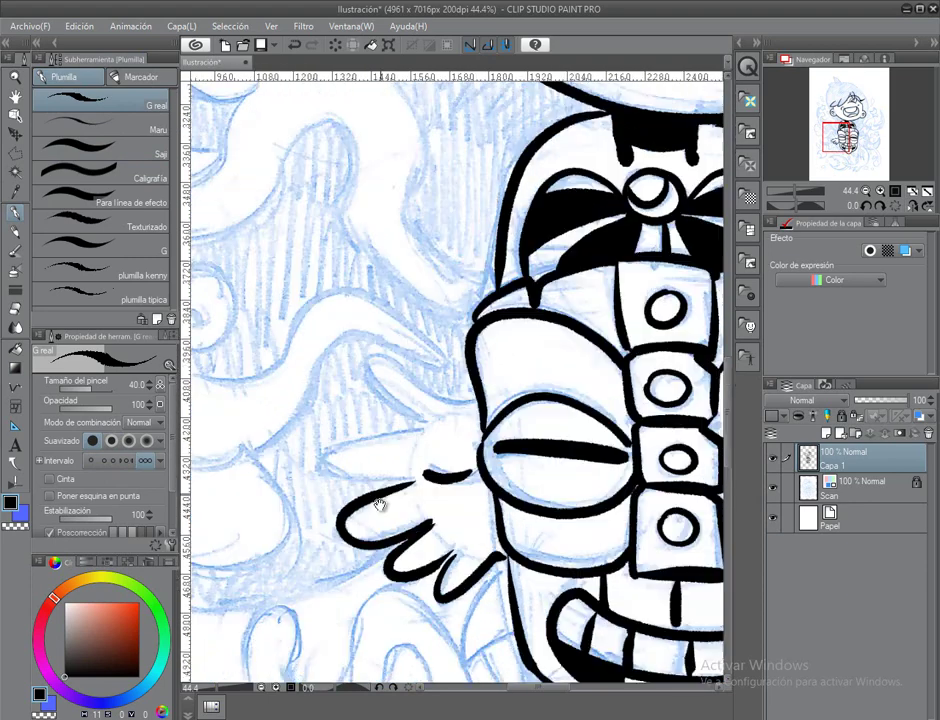
Ink the raised thumb and the long upper finger of the hand left of the torso.
key(ctrl+z)
mouse_move(358, 372)
mouse_down()
mouse_move(392, 451)
mouse_move(480, 428)
mouse_move(440, 368)
mouse_up()
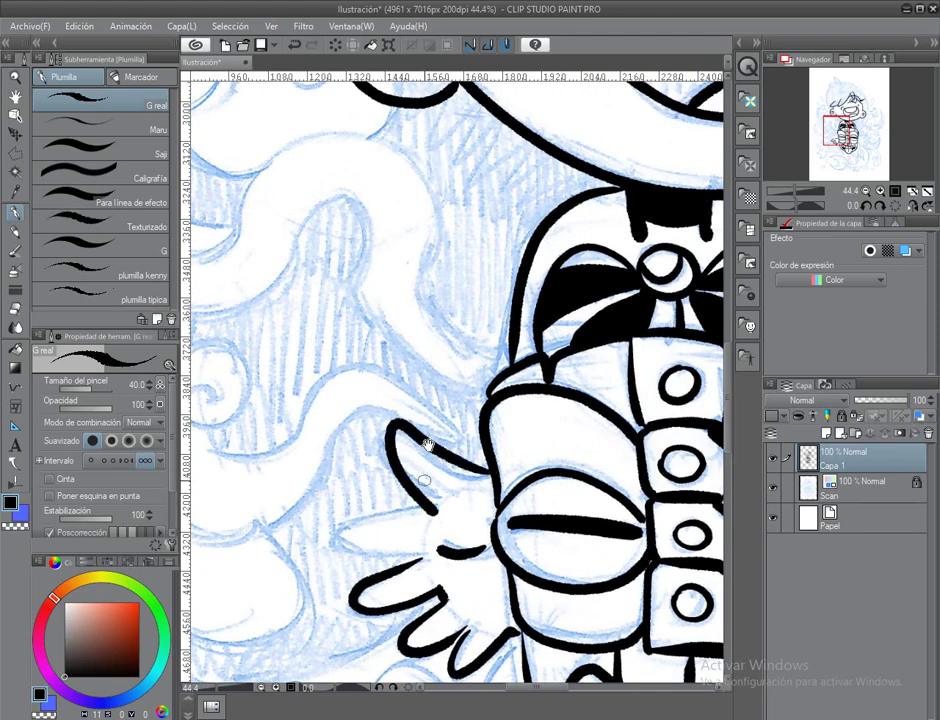
drag(343, 389, 239, 275)
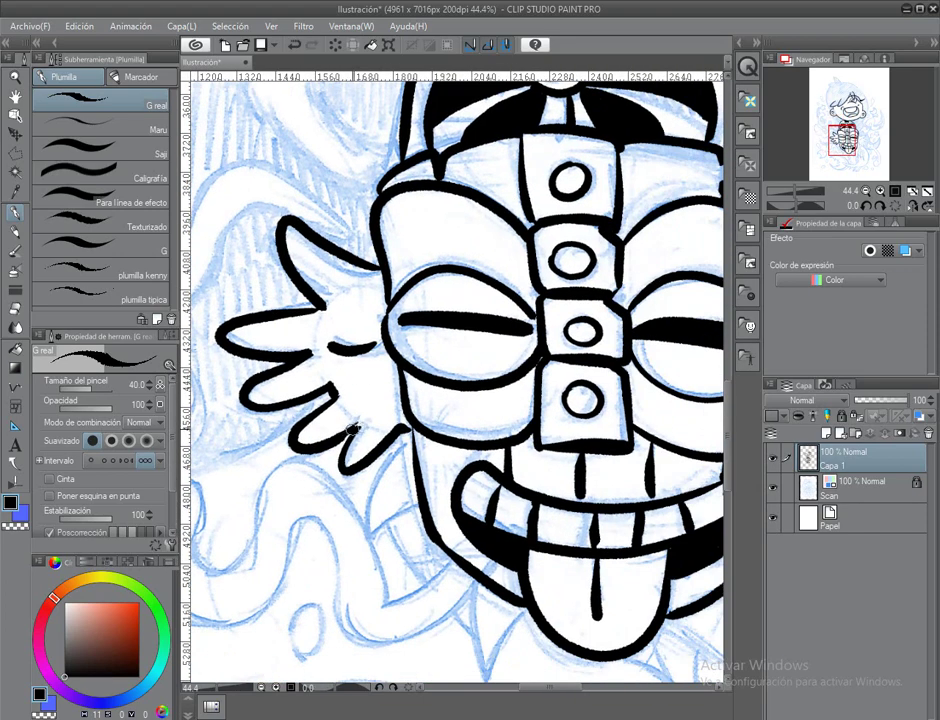
drag(325, 345, 305, 290)
Ink the palm crease and the uppermost digit of the hand right of the torso.
mouse_move(431, 403)
mouse_down()
mouse_move(111, 521)
mouse_move(101, 492)
mouse_up()
drag(445, 409, 505, 404)
mouse_move(452, 342)
mouse_down()
mouse_move(595, 322)
mouse_move(543, 386)
mouse_up()
drag(463, 294, 387, 239)
Ink the lowest finger beside the torso and the long finger below the top digit of the right-hand hand.
drag(361, 357, 405, 505)
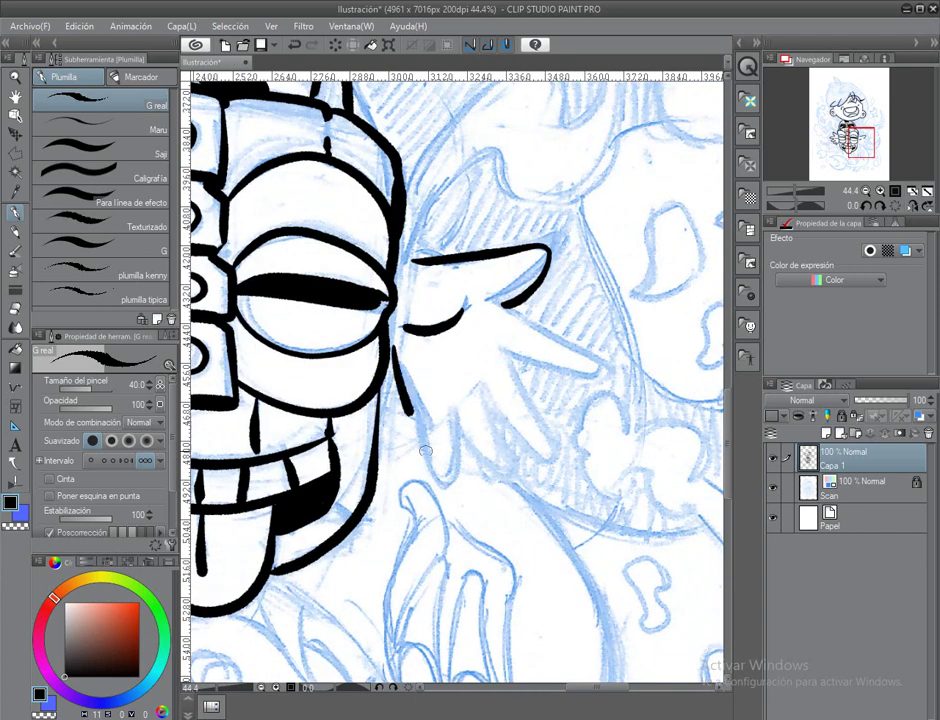
drag(421, 447, 421, 497)
drag(421, 497, 365, 470)
drag(415, 342, 504, 378)
mouse_move(305, 272)
mouse_down()
mouse_move(386, 266)
mouse_move(348, 211)
mouse_up()
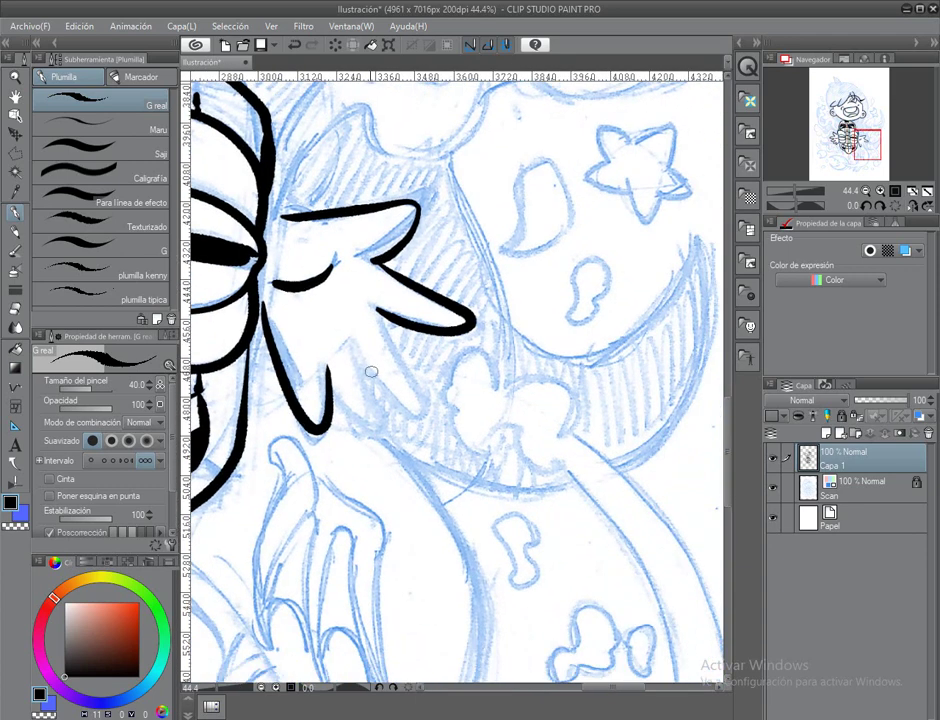
Ink the two remaining lower fingers of the hand right of the torso.
drag(348, 330, 388, 393)
drag(382, 322, 412, 414)
drag(402, 300, 370, 356)
mouse_move(370, 356)
mouse_down()
mouse_move(370, 306)
mouse_move(376, 330)
mouse_up()
Ink the outer hair contour right of the face, running down past the right-hand ear.
drag(248, 158, 298, 318)
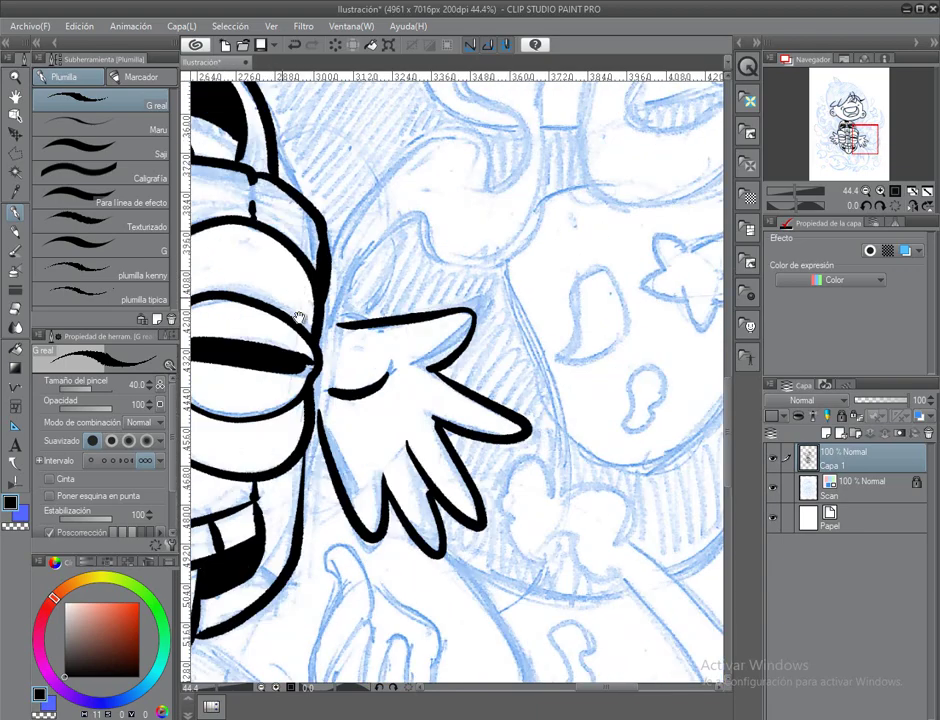
mouse_move(344, 201)
mouse_down()
mouse_move(436, 245)
mouse_move(340, 369)
mouse_move(361, 514)
mouse_move(296, 393)
mouse_move(388, 413)
mouse_move(488, 287)
mouse_move(423, 290)
mouse_move(455, 485)
mouse_up()
drag(455, 270, 455, 480)
drag(435, 125, 470, 460)
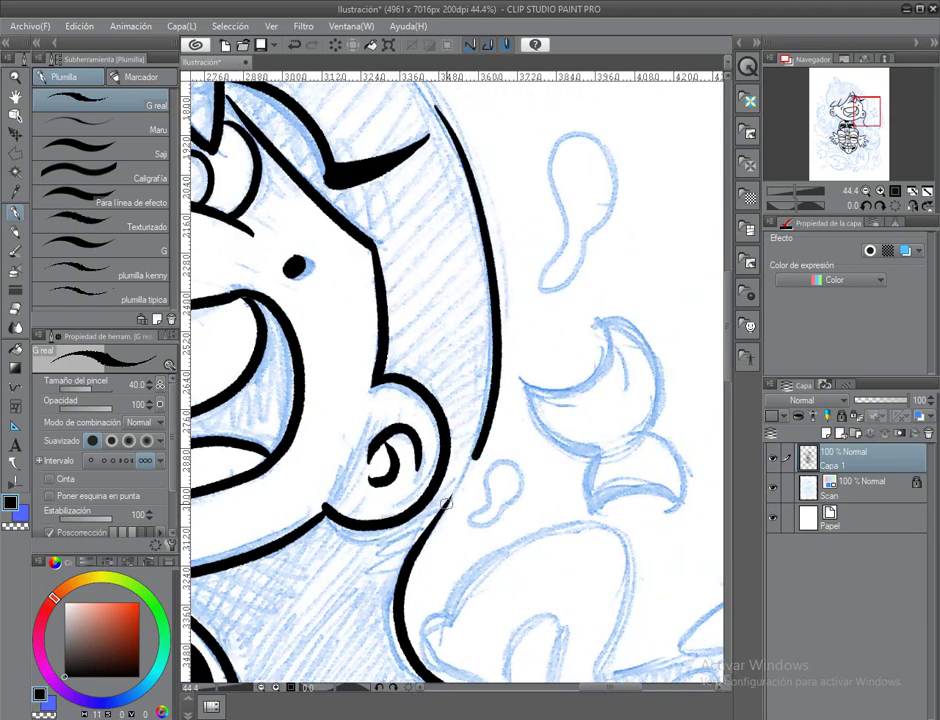
drag(445, 503, 373, 287)
Ink the hair contour above the left-hand ear and the rounded and pointed tufts on top of the head.
drag(342, 404, 414, 620)
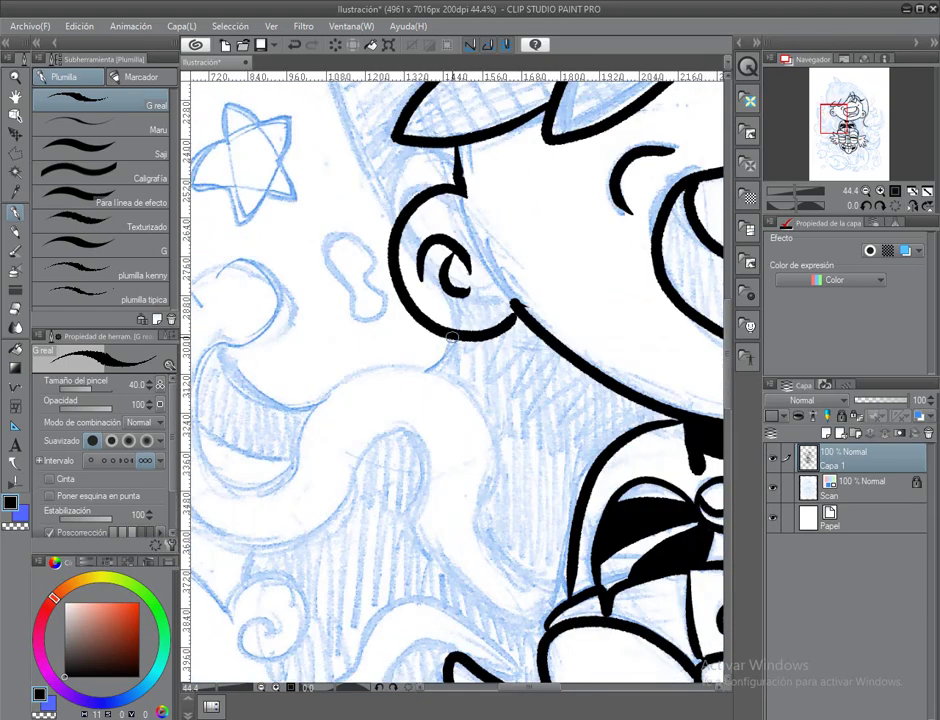
drag(360, 120, 369, 298)
drag(330, 60, 511, 322)
mouse_move(433, 212)
mouse_down()
mouse_move(488, 338)
mouse_move(578, 355)
mouse_up()
drag(522, 222, 672, 338)
drag(500, 330, 563, 252)
mouse_move(515, 320)
mouse_down()
mouse_move(550, 365)
mouse_move(542, 327)
mouse_up()
Ink the hair's upper-left contour below the rounded tuft, undoing and redrawing the stroke to follow the sketch.
drag(600, 235, 417, 494)
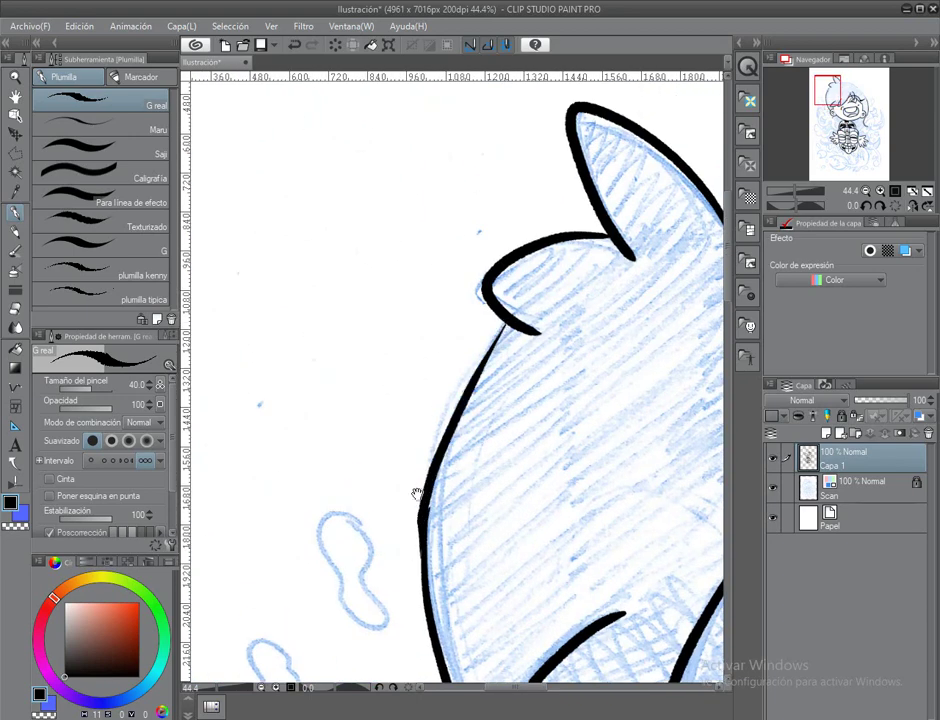
key(ctrl+z)
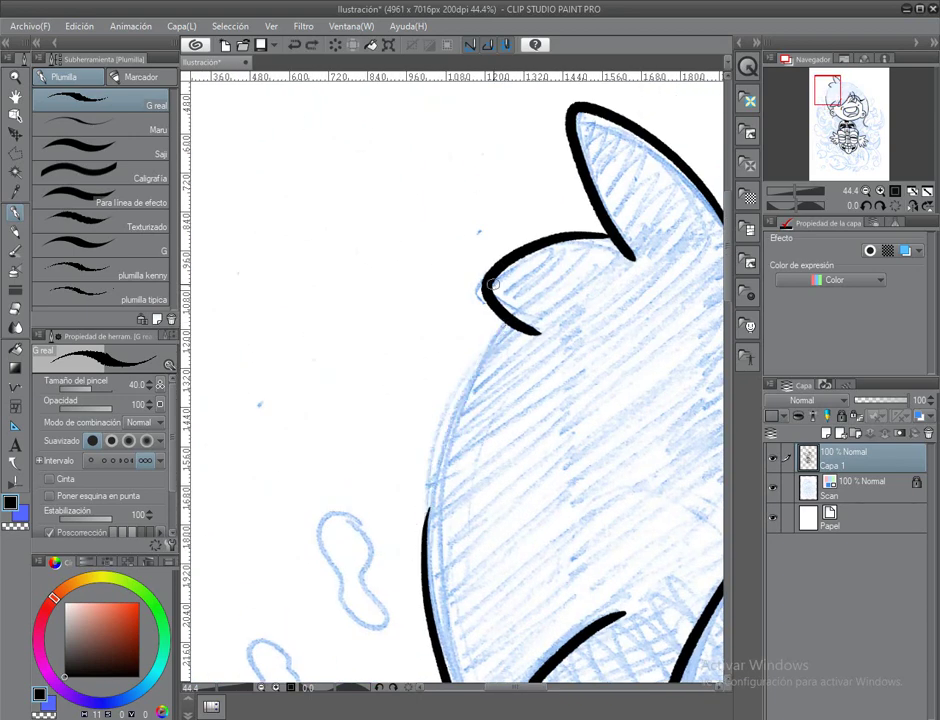
drag(430, 212, 430, 361)
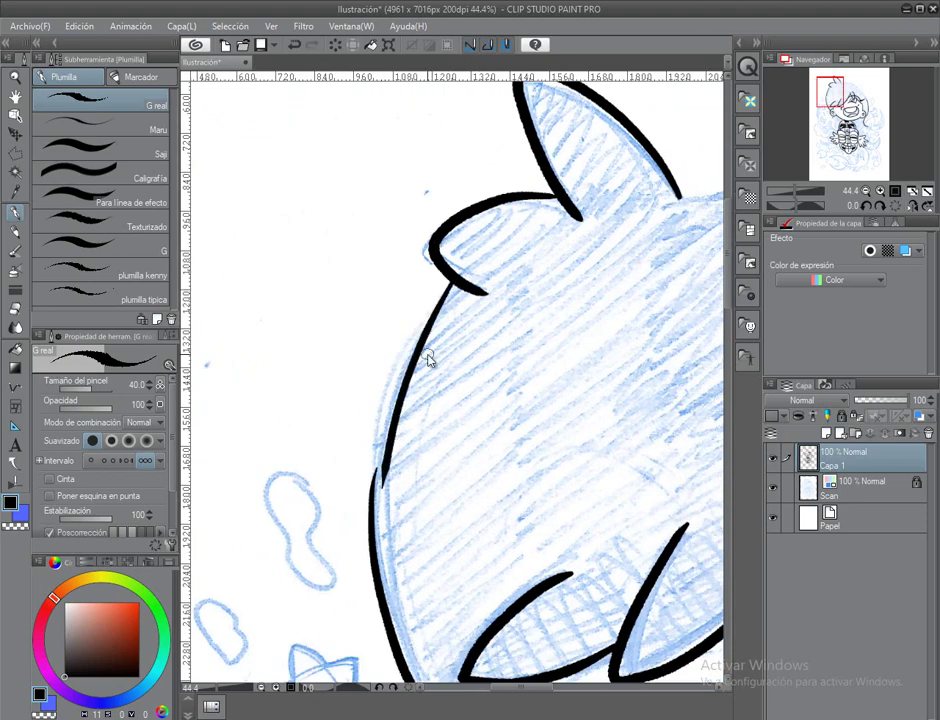
key(ctrl+z)
drag(500, 232, 436, 472)
Rotate the canvas to 30 degrees and ink the hair's upper-right contour from the pointed tuft down to the side lock.
scroll(330, 410, up, 5)
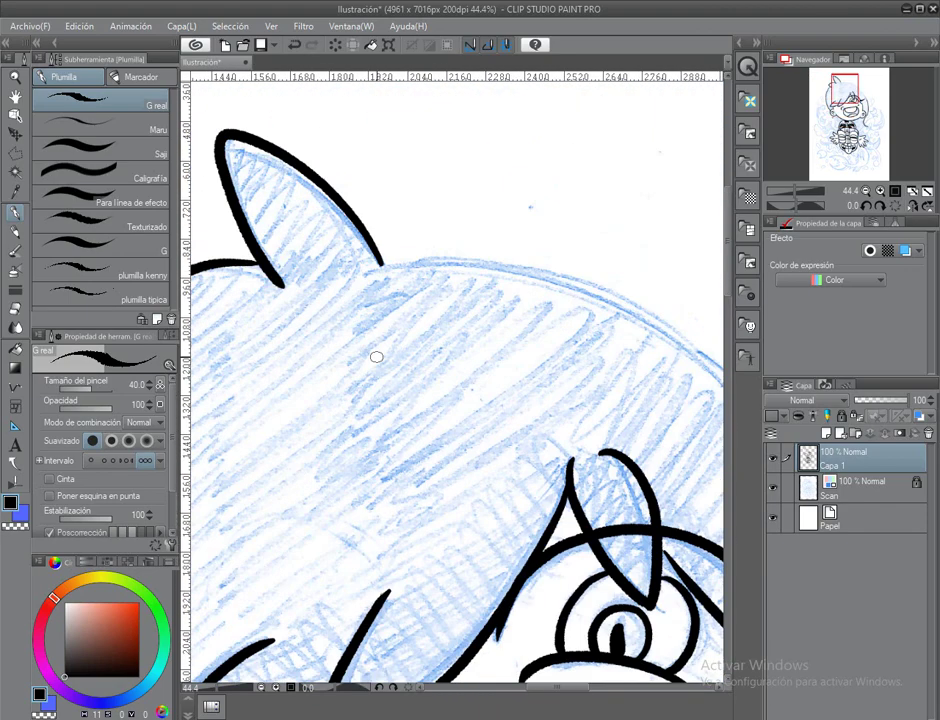
click(881, 207)
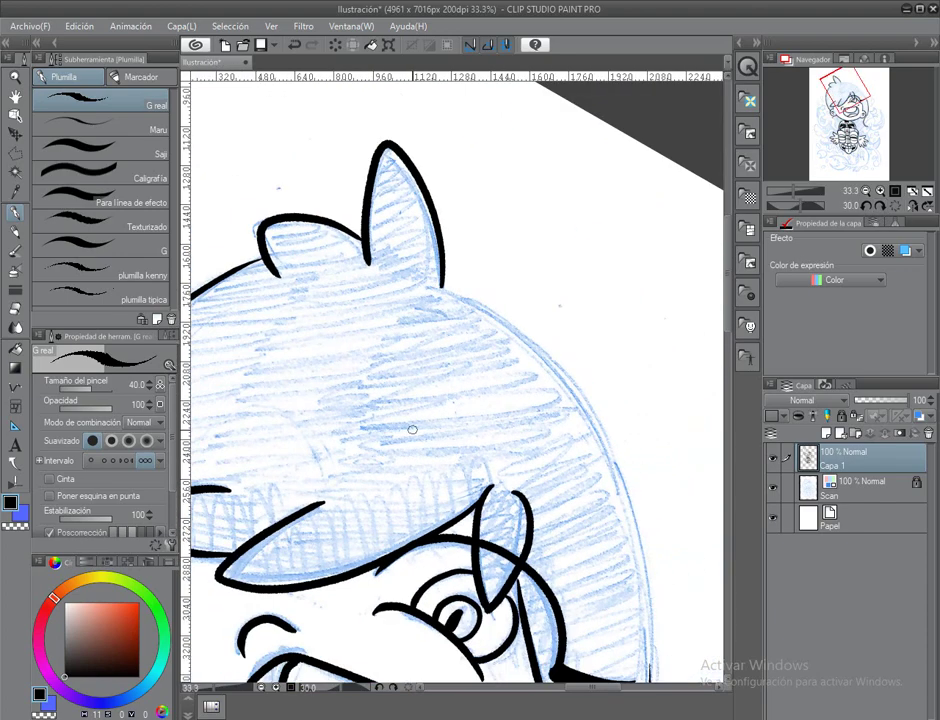
drag(413, 430, 323, 310)
drag(503, 231, 537, 667)
mouse_move(520, 565)
mouse_down()
mouse_move(565, 548)
mouse_move(581, 529)
mouse_up()
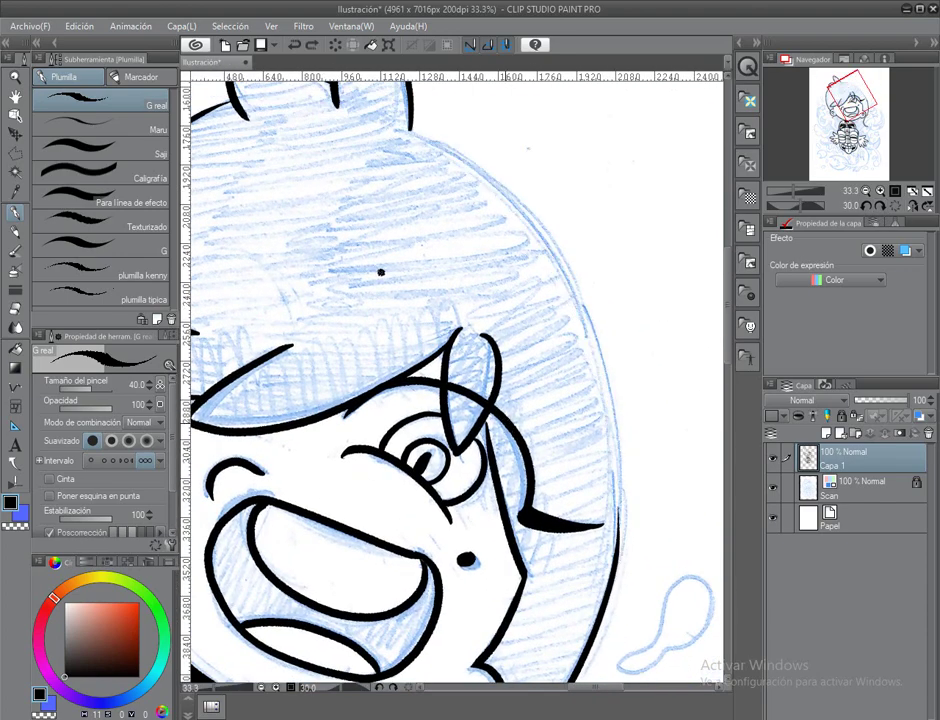
scroll(408, 397, up, 2)
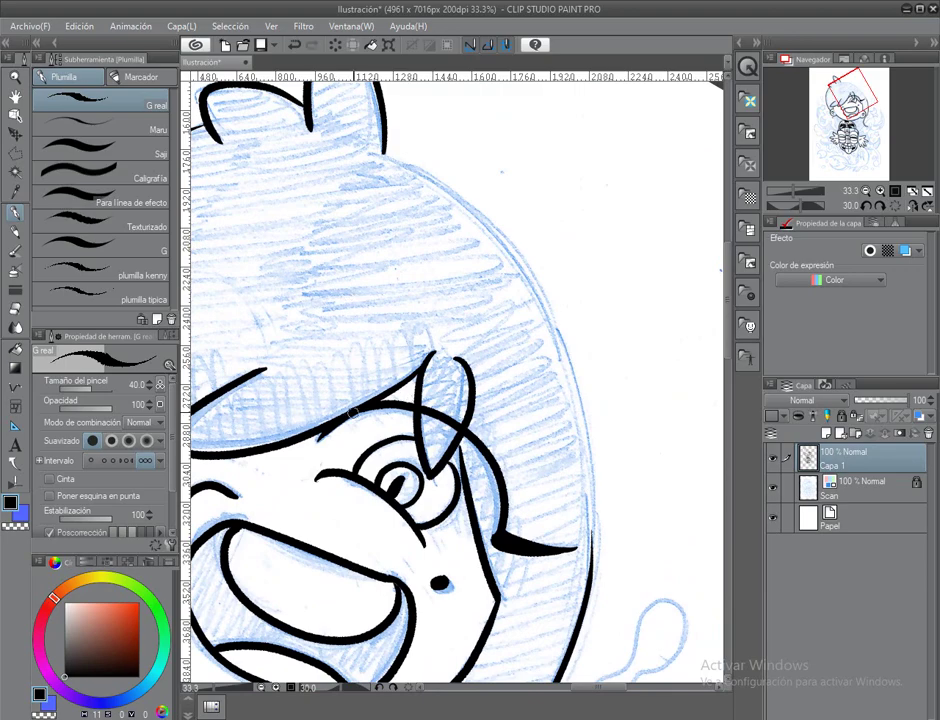
scroll(351, 411, down, 10)
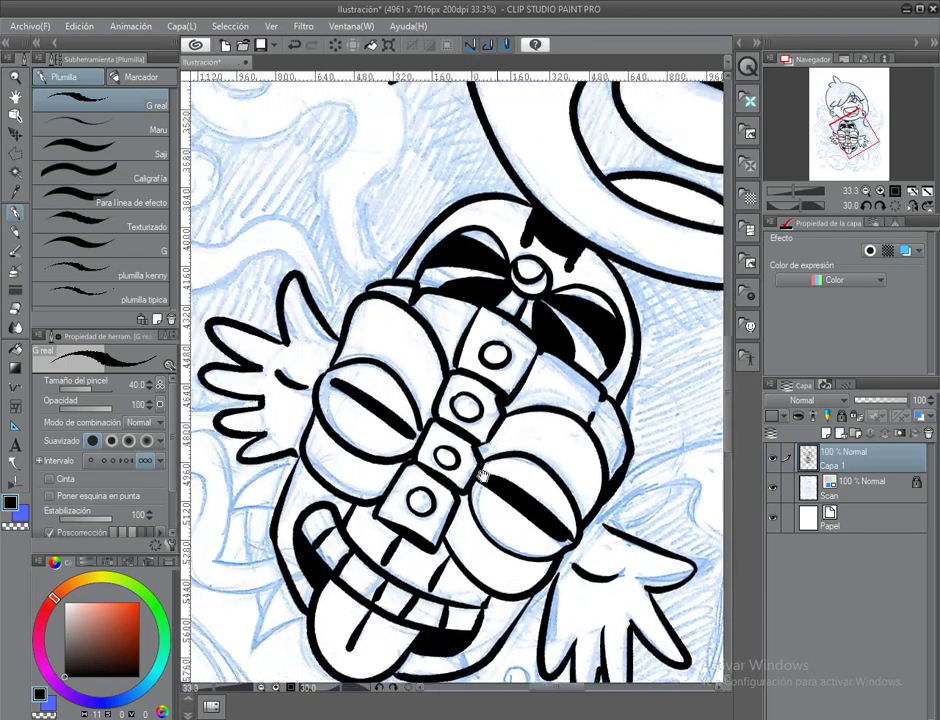
Ink the pointed fins along the left edge of the tiki face and the spike just below its tongue.
scroll(482, 476, up, 8)
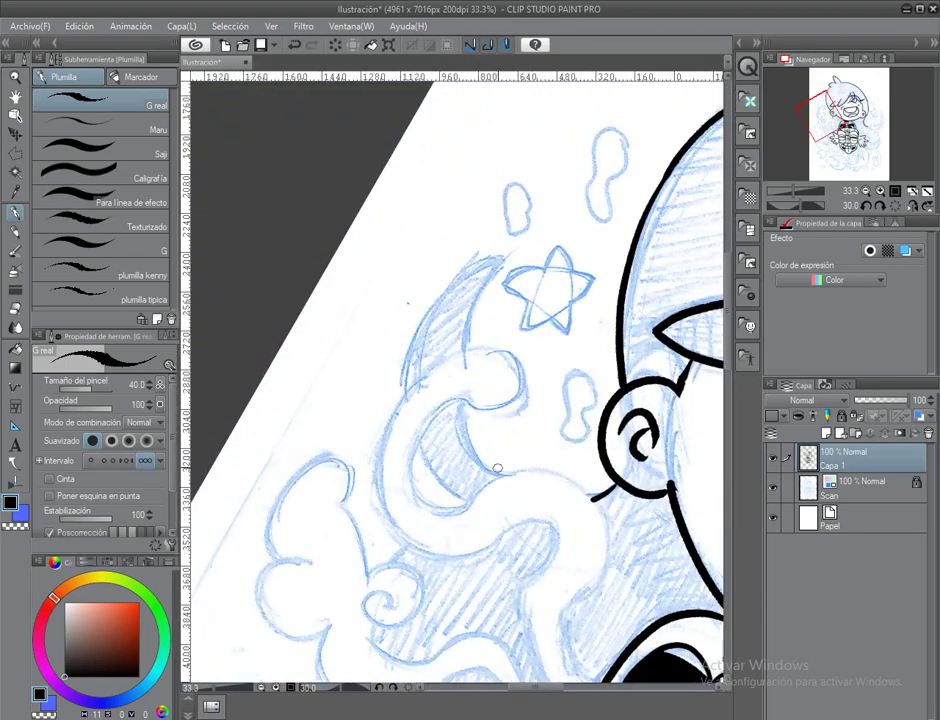
scroll(420, 450, up, 3)
scroll(367, 430, down, 10)
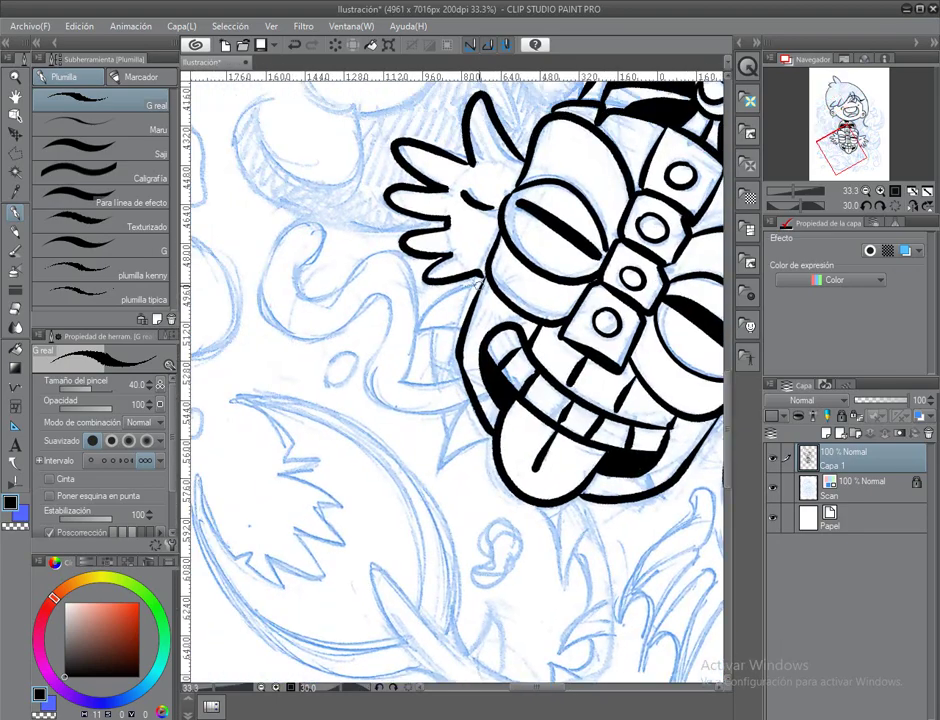
scroll(435, 378, down, 2)
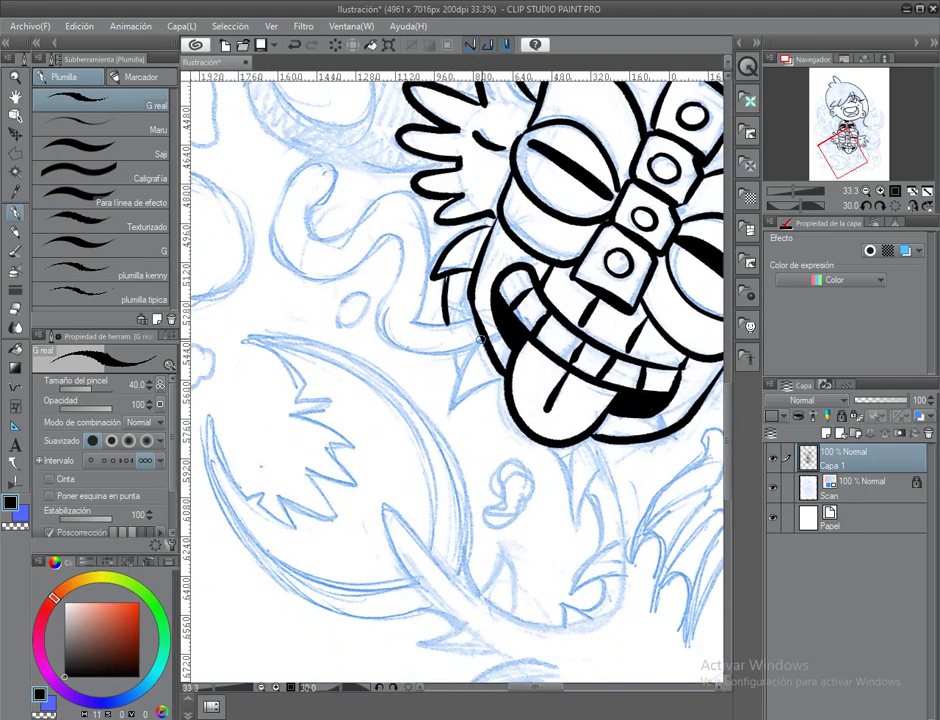
scroll(430, 365, down, 3)
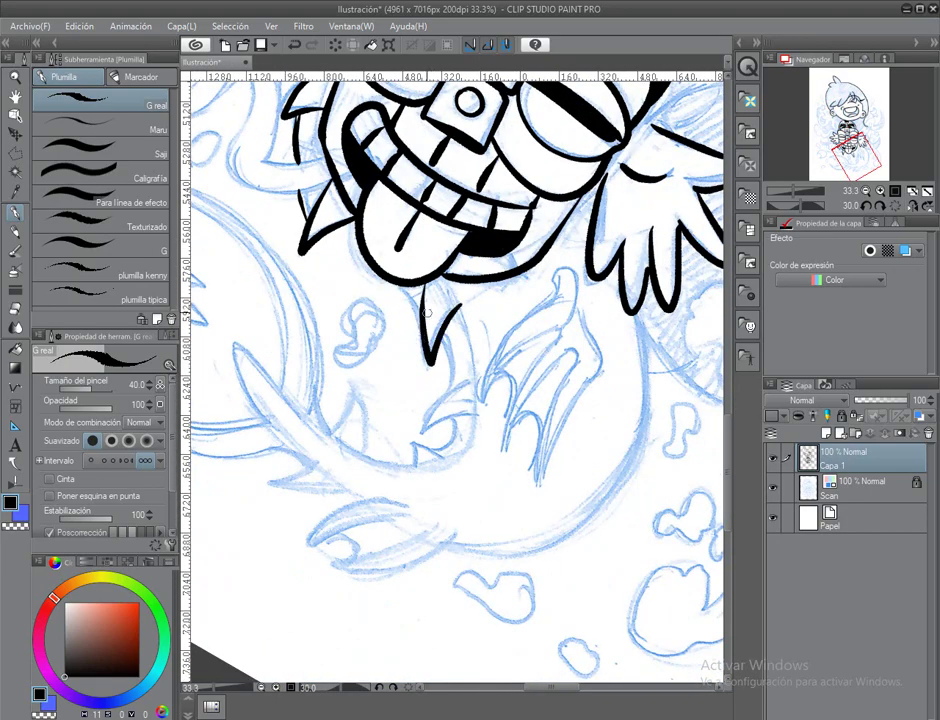
Ink the jagged spikes along the inner curve of the tail below the tongue.
scroll(428, 313, down, 3)
mouse_move(450, 344)
mouse_down()
mouse_move(492, 318)
mouse_move(484, 388)
mouse_move(402, 408)
mouse_up()
scroll(484, 388, up, 1)
scroll(390, 341, up, 2)
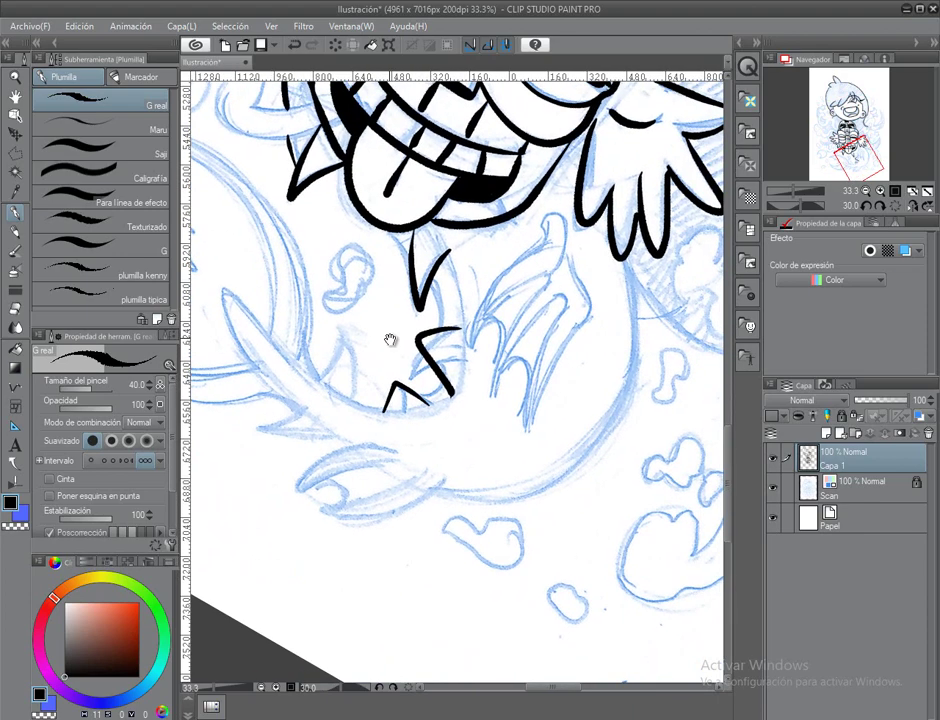
Ink the hooked upper edge and first rib of the bat-like fin on the tail.
mouse_move(390, 340)
mouse_down()
mouse_move(398, 336)
mouse_move(399, 405)
mouse_move(330, 441)
mouse_move(285, 370)
mouse_up()
mouse_move(355, 385)
mouse_down()
mouse_move(425, 262)
mouse_move(452, 277)
mouse_move(426, 474)
mouse_up()
key(ctrl+z)
mouse_move(432, 308)
mouse_down()
mouse_move(470, 300)
mouse_move(425, 425)
mouse_up()
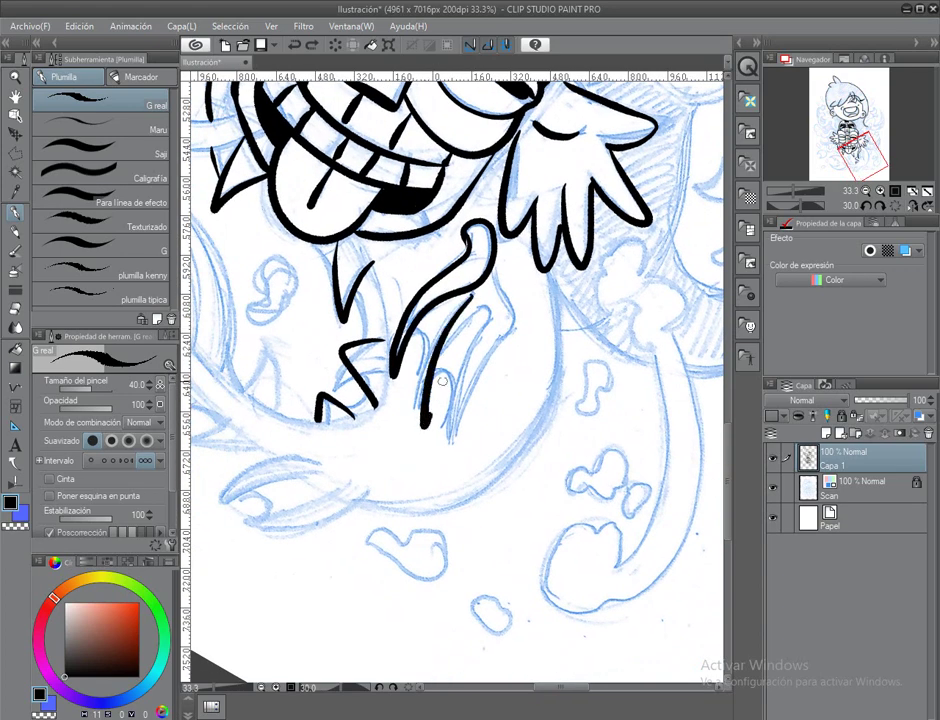
Ink the short inner tail contours joining the chin and the spikes below the tongue.
mouse_move(441, 381)
mouse_down()
mouse_move(483, 297)
mouse_move(504, 335)
mouse_move(500, 433)
mouse_up()
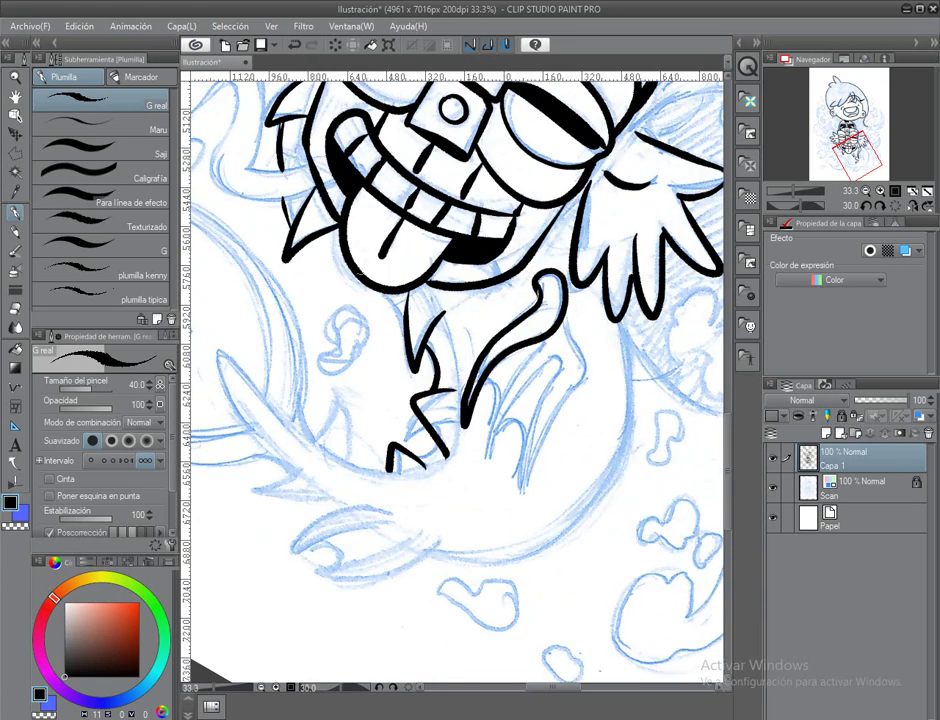
drag(404, 220, 359, 180)
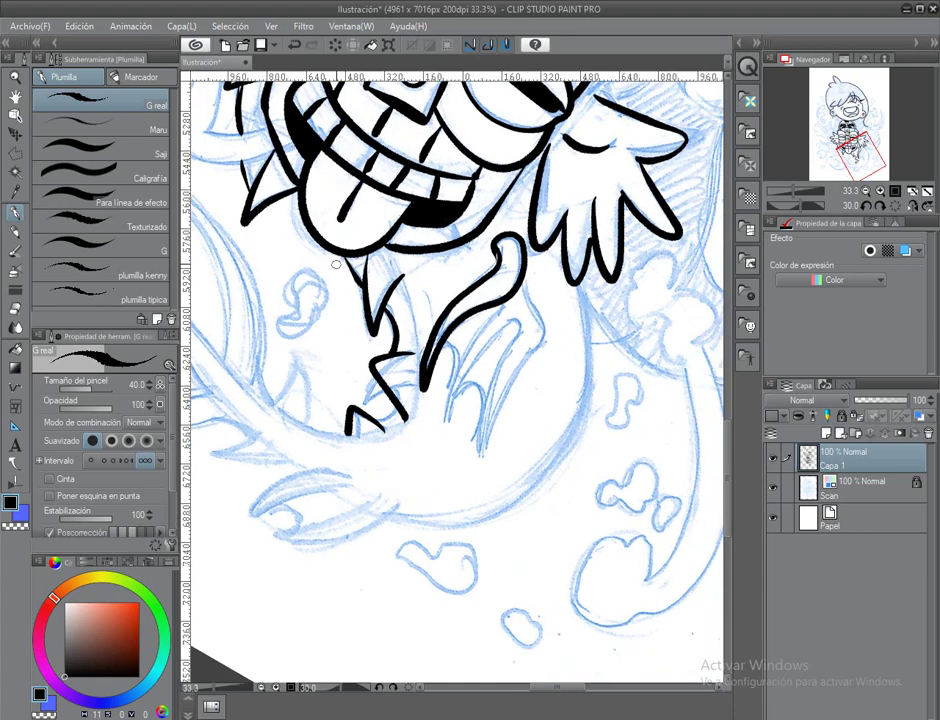
drag(323, 358, 383, 268)
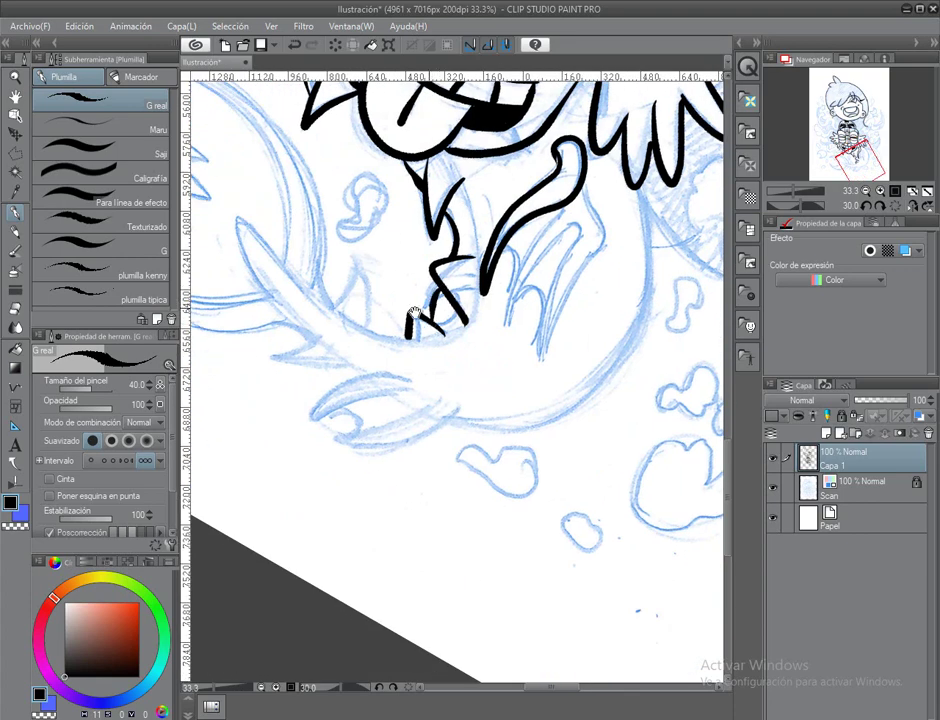
Ink the ribs and outer edge of the bat-like fin and the tail's outer curve around it.
drag(413, 315, 303, 425)
mouse_move(440, 345)
mouse_down()
mouse_move(385, 452)
mouse_move(410, 455)
mouse_up()
drag(468, 340, 425, 485)
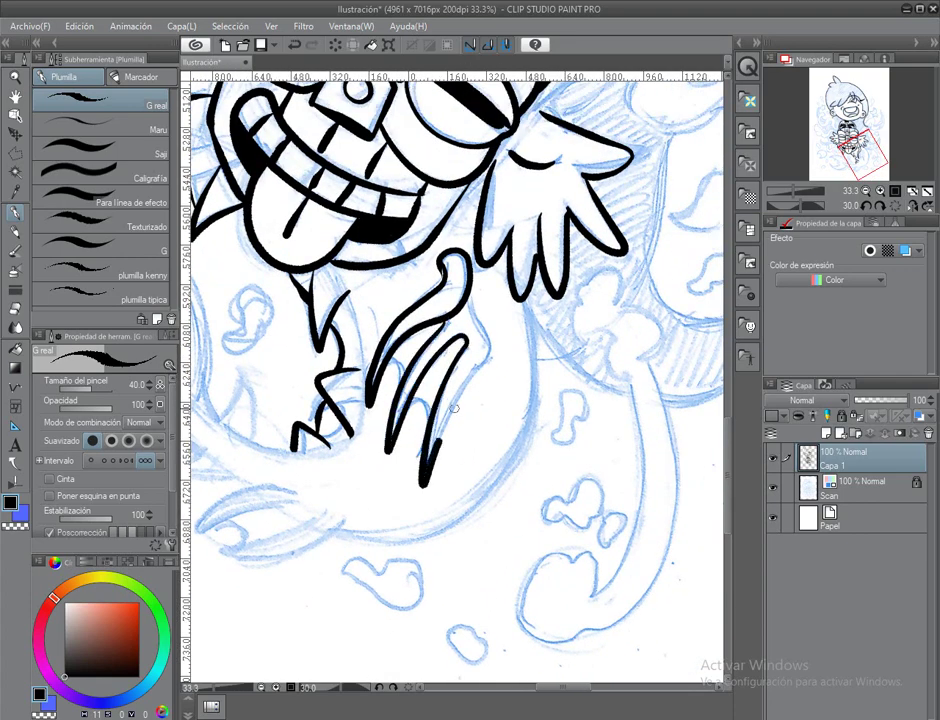
mouse_move(470, 300)
mouse_down()
mouse_move(433, 470)
mouse_move(400, 395)
mouse_move(630, 490)
mouse_up()
key(h)
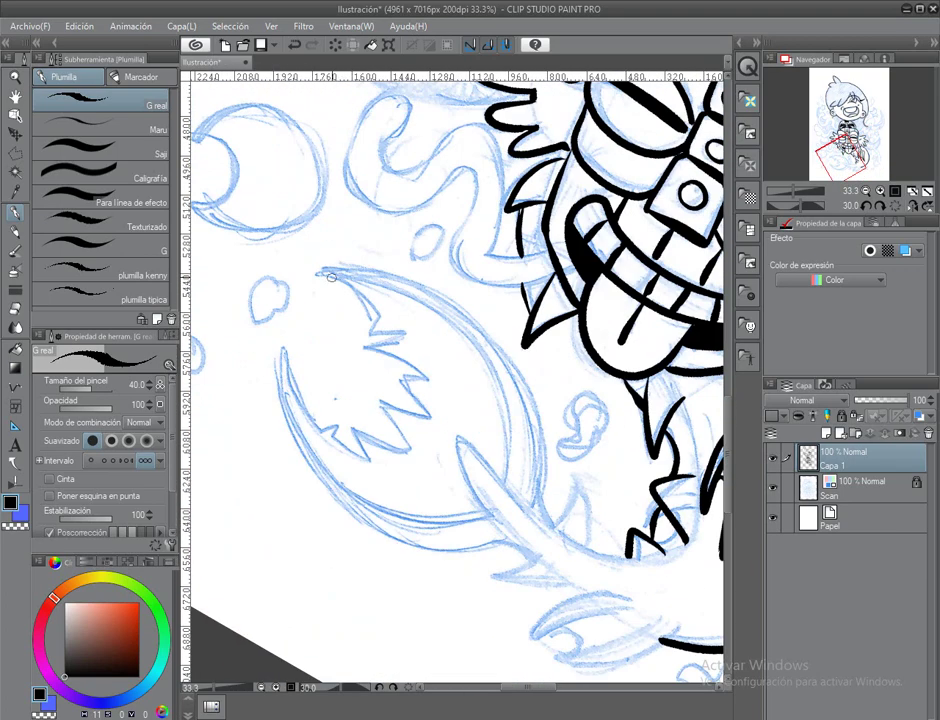
Ink the jagged zigzag inner edge of the large crescent left of the tail.
drag(390, 374, 429, 380)
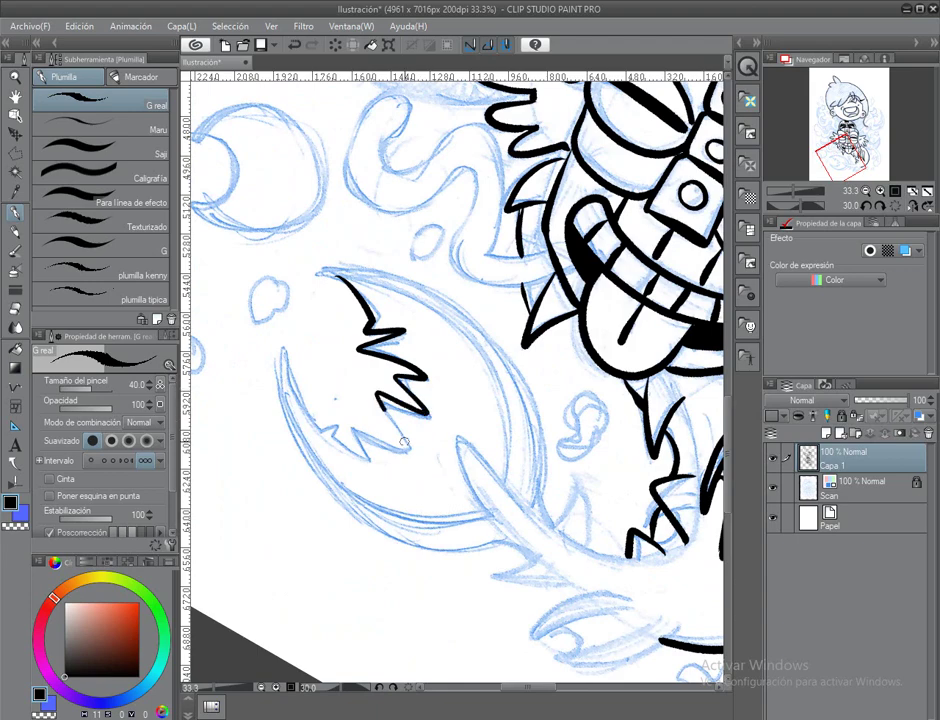
drag(320, 427, 284, 342)
scroll(392, 384, down, 4)
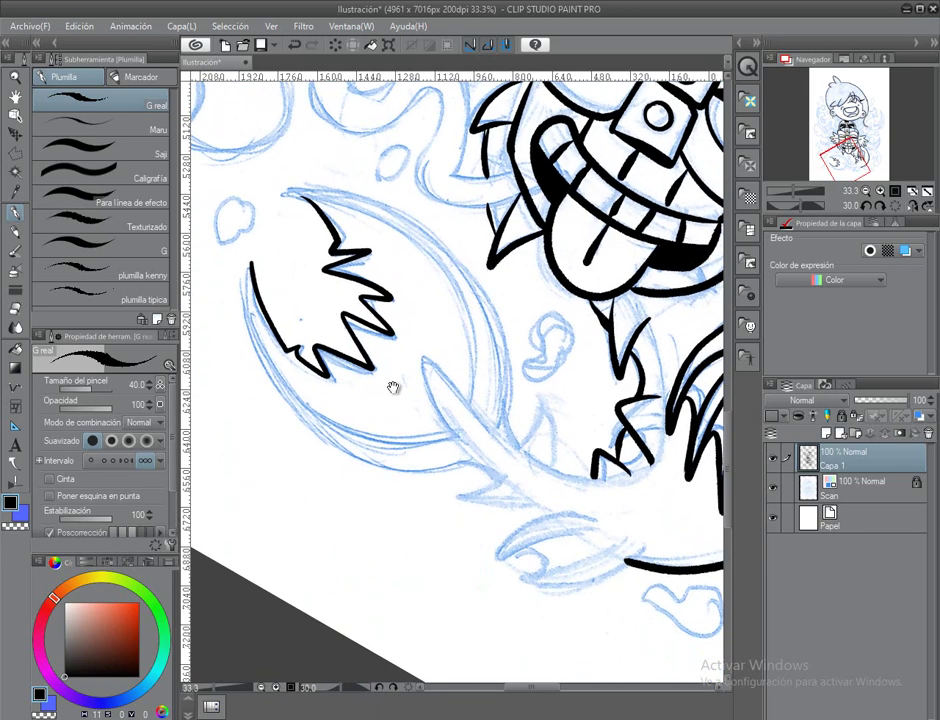
drag(314, 164, 435, 213)
scroll(482, 270, down, 3)
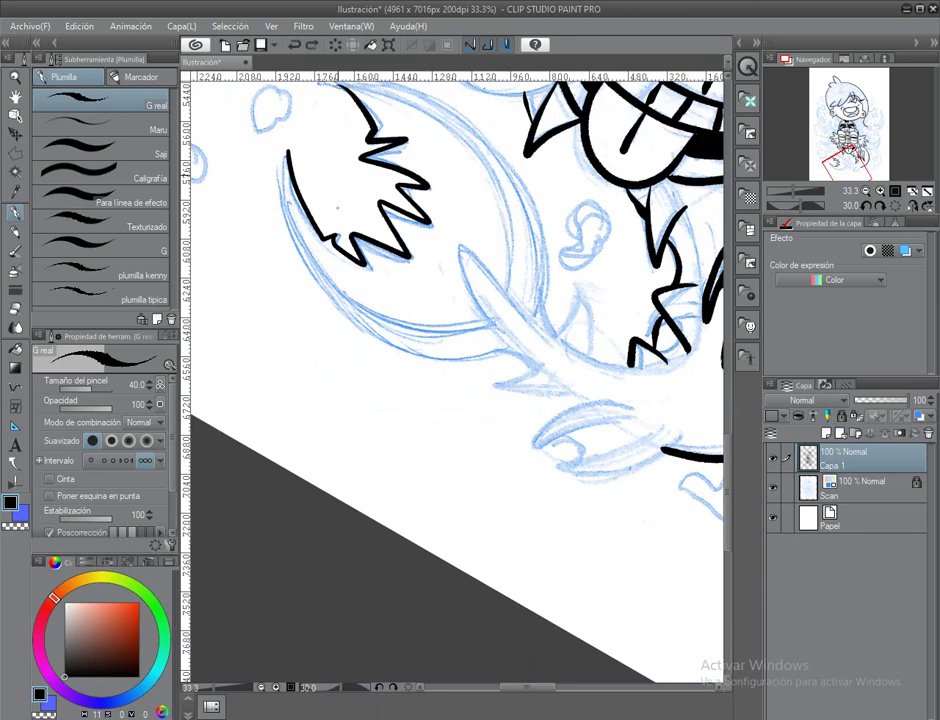
Ink the tail's pointed tip, the spike on its underside and the small spikes along its upper edge.
scroll(482, 270, right, 2)
mouse_move(460, 352)
mouse_down()
mouse_move(447, 383)
mouse_move(519, 383)
mouse_up()
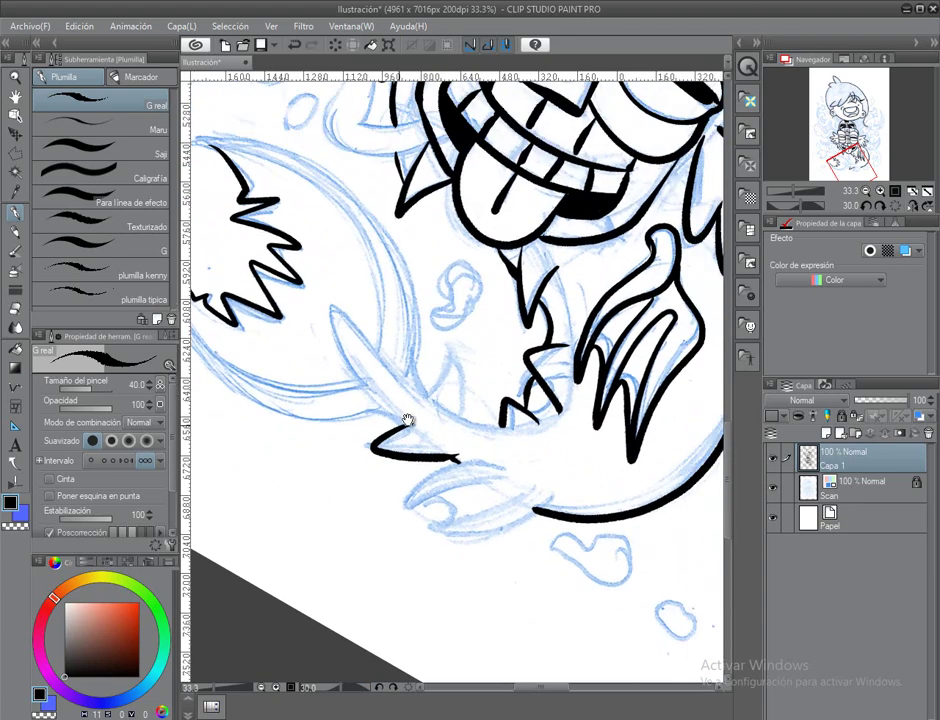
scroll(500, 385, up, 3)
scroll(500, 385, right, 2)
drag(464, 417, 431, 378)
scroll(410, 352, down, 3)
drag(306, 240, 244, 180)
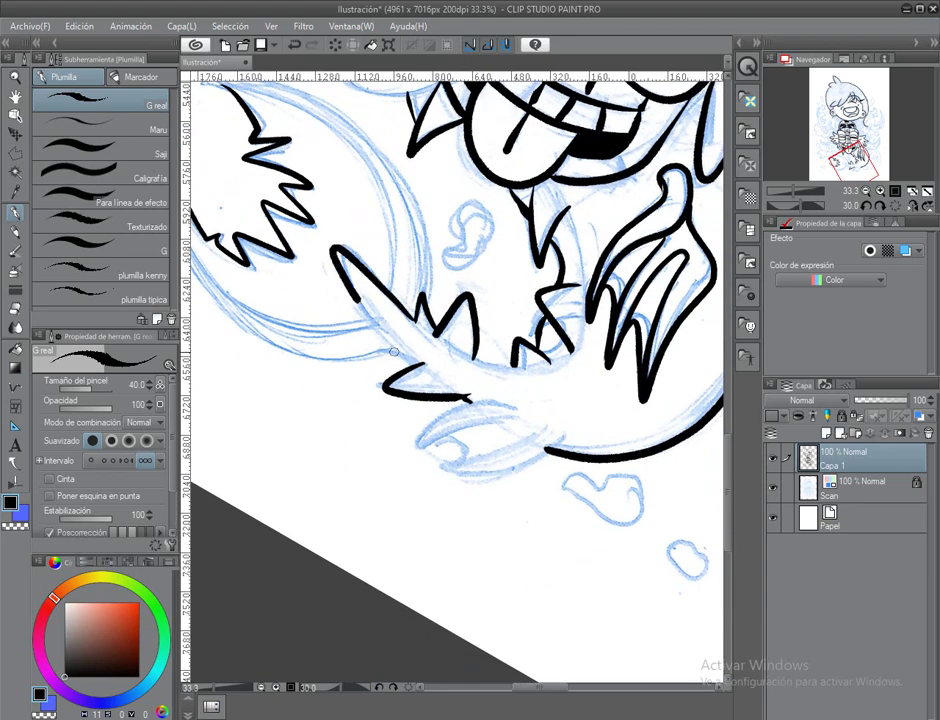
Reset the canvas rotation to 0 and ink the tail's lower tip edge and its inner curve linking the spikes.
scroll(260, 220, up, 2)
click(880, 207)
scroll(450, 300, up, 2)
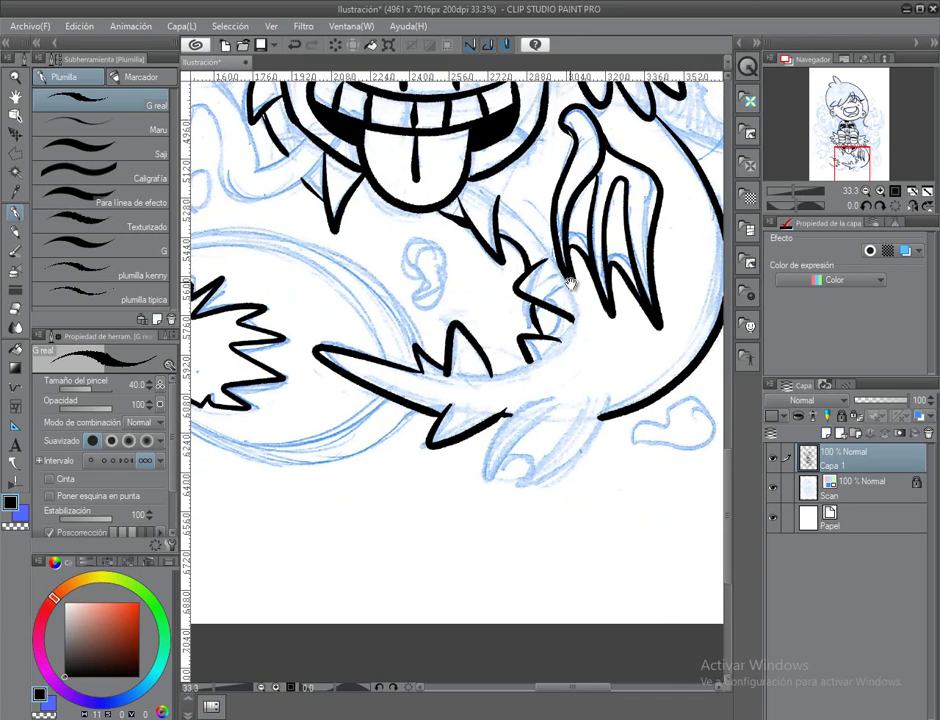
drag(262, 290, 200, 345)
scroll(590, 372, down, 3)
mouse_move(565, 342)
mouse_down()
mouse_move(493, 420)
mouse_move(560, 318)
mouse_up()
key(ctrl+z)
Ink the ribbed fin on the underside of the tail.
scroll(499, 367, down, 1)
scroll(611, 248, up, 2)
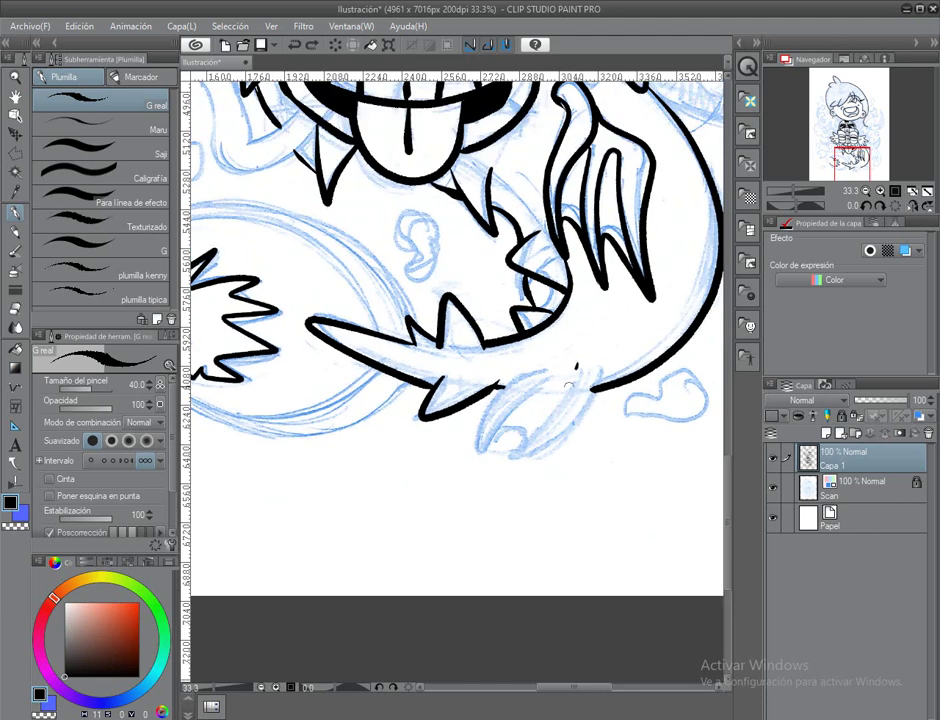
mouse_move(575, 372)
mouse_down()
mouse_move(502, 462)
mouse_move(490, 430)
mouse_move(479, 459)
mouse_up()
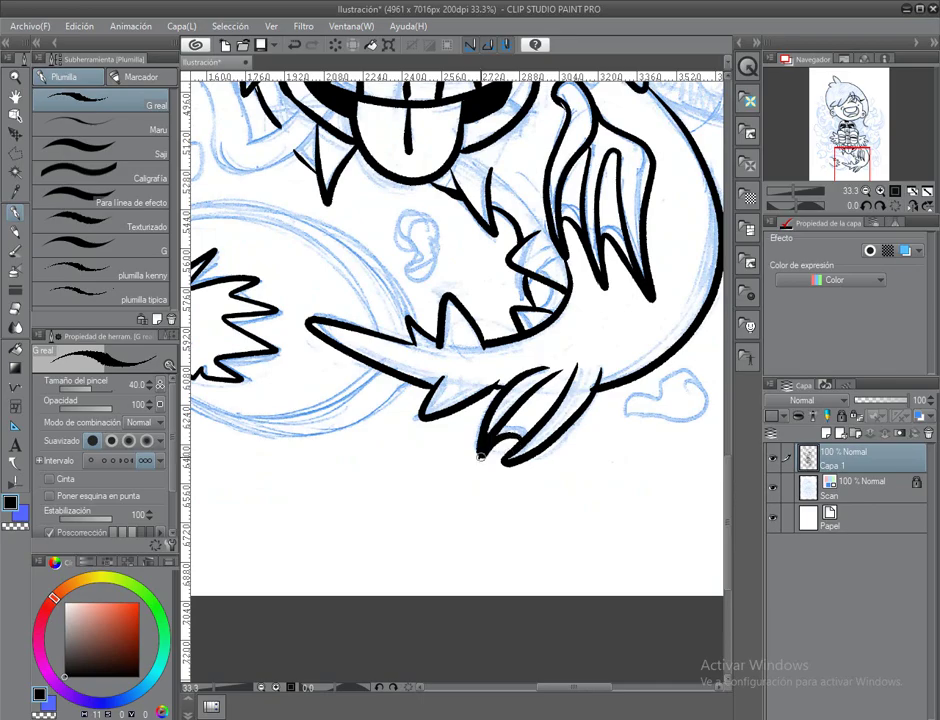
scroll(480, 456, up, 10)
scroll(497, 316, down, 8)
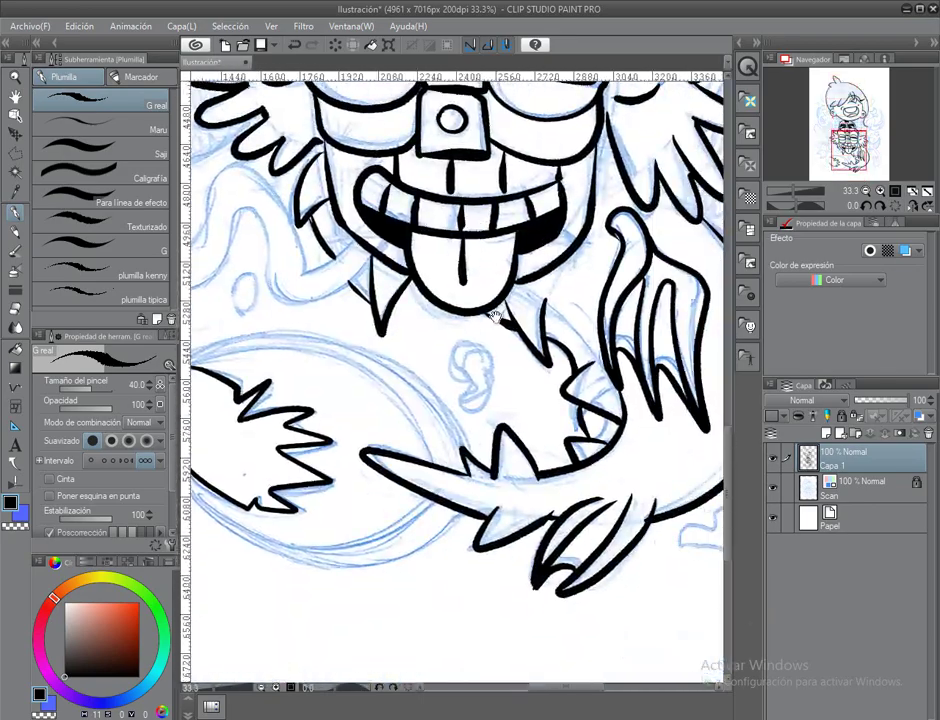
scroll(497, 316, up, 8)
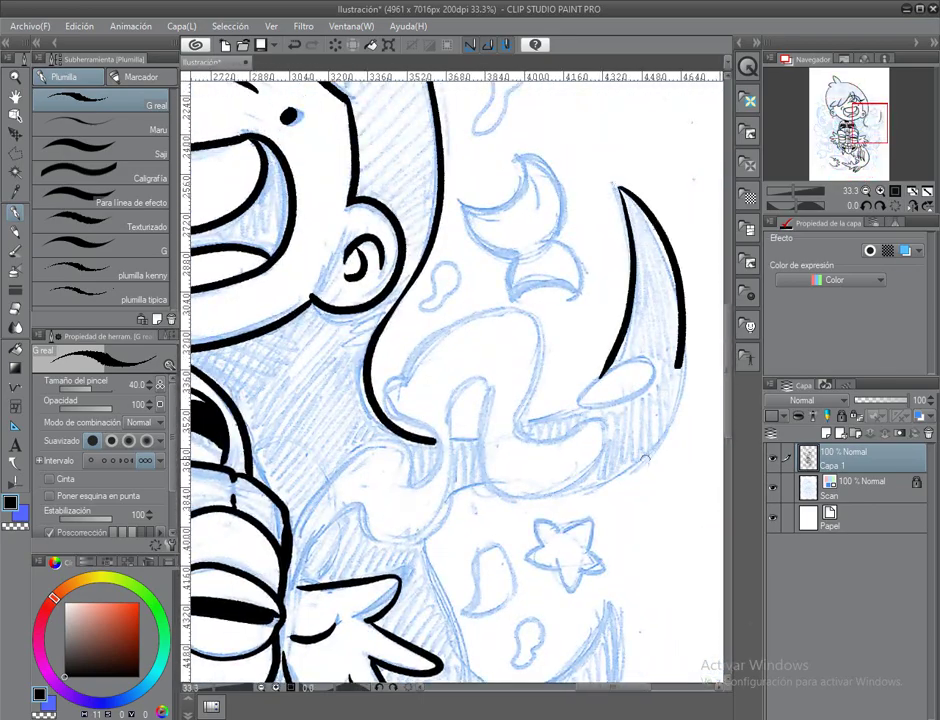
scroll(645, 458, up, 1)
key(ctrl+z)
Ink the large upper hair curl right of the head and continue its contour along the lower curl's inner edge.
scroll(637, 241, down, 2)
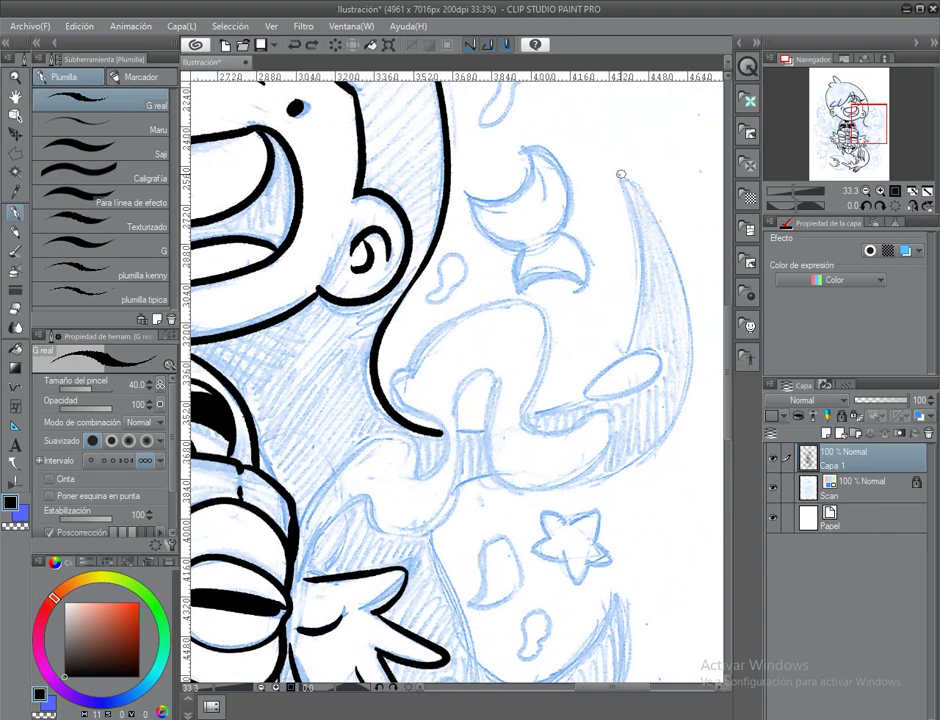
mouse_move(629, 175)
mouse_down()
mouse_move(511, 425)
mouse_move(450, 430)
mouse_up()
scroll(450, 430, down, 2)
drag(620, 360, 401, 437)
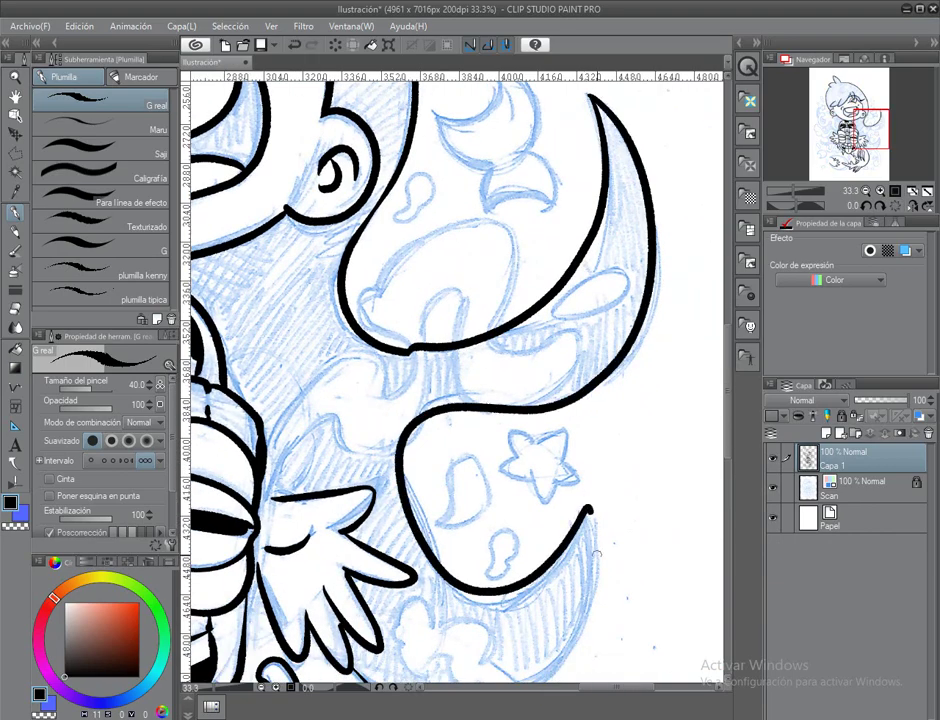
Rotate the canvas to 90 degrees and ink the outer edge of the lower hair curl by the finned tail.
scroll(455, 385, down, 3)
scroll(455, 385, up, 1)
click(880, 206)
scroll(399, 357, up, 1)
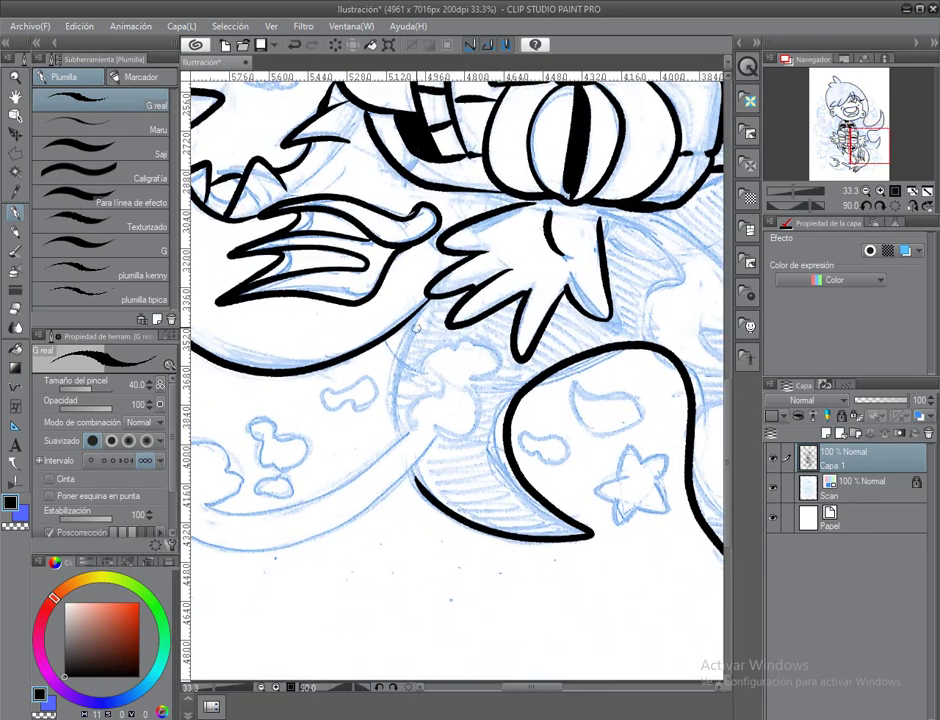
scroll(348, 450, up, 4)
Ink the inner and outer edges of the upper left hair curl beside the ear, resetting the canvas rotation to 0.
drag(520, 295, 340, 408)
scroll(348, 466, up, 1)
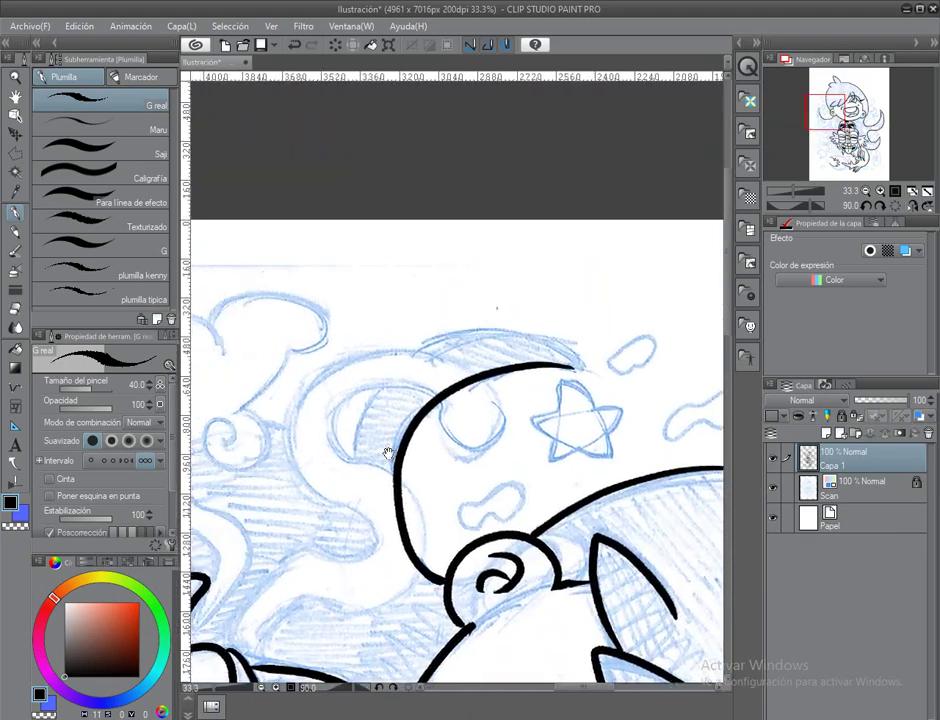
drag(520, 360, 395, 480)
click(862, 206)
scroll(455, 380, down, 3)
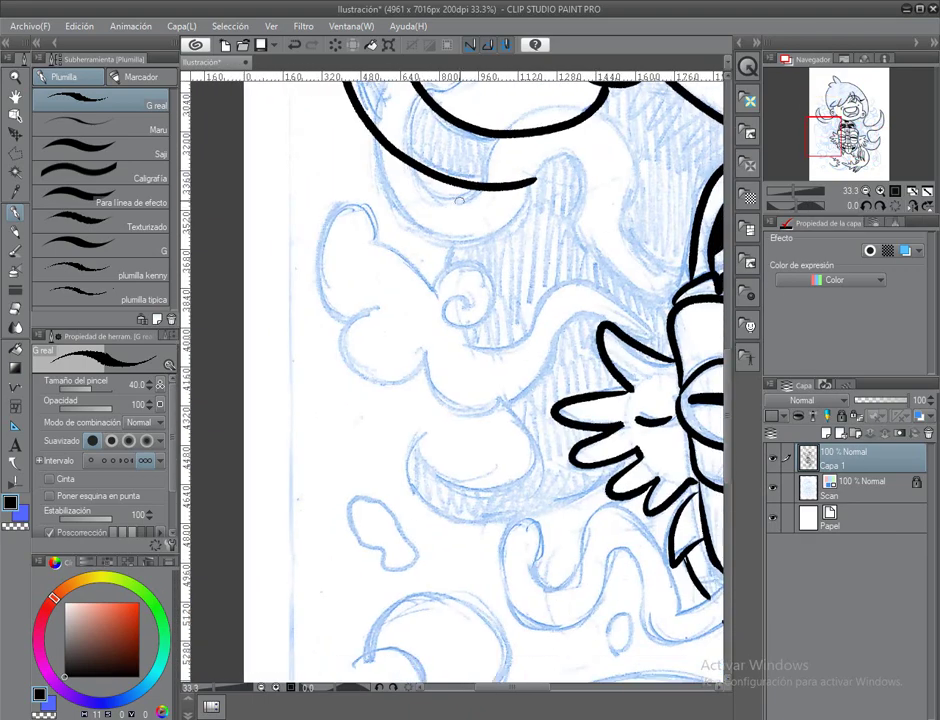
Ink the lower left hair curl from the upper curl down to its pointed tip and back toward the hand.
mouse_move(350, 140)
mouse_down()
mouse_move(360, 288)
mouse_move(330, 355)
mouse_up()
scroll(372, 330, down, 2)
drag(560, 372, 370, 354)
scroll(384, 567, up, 3)
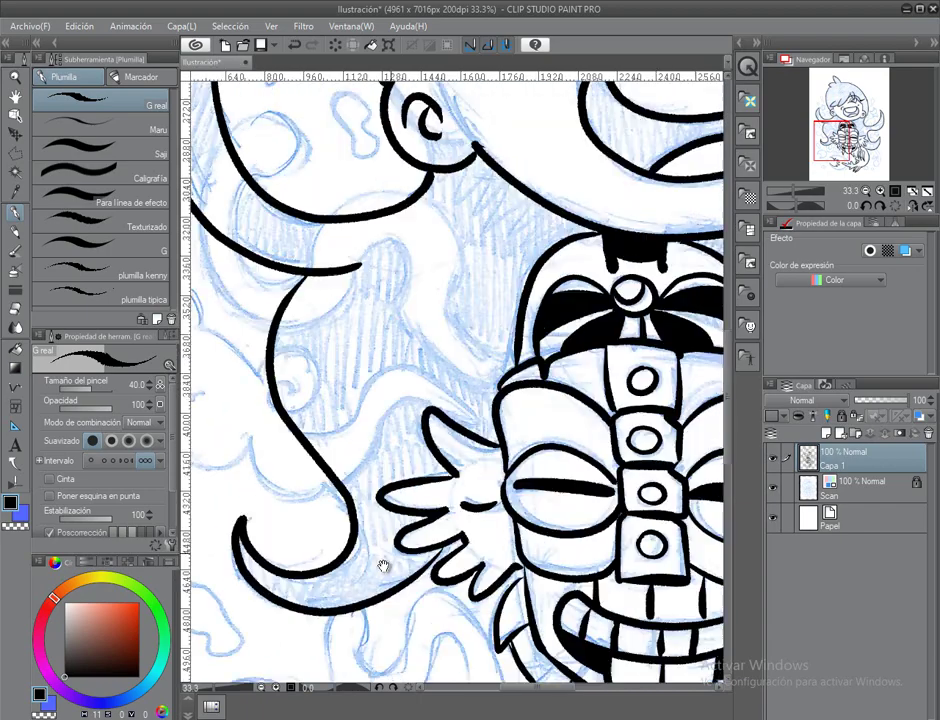
Rotate the canvas to -90 degrees and ink the inner and outer arcs of the tail fin's lower lobe.
scroll(384, 567, down, 4)
key(h)
key(ctrl+0)
scroll(411, 612, up, 5)
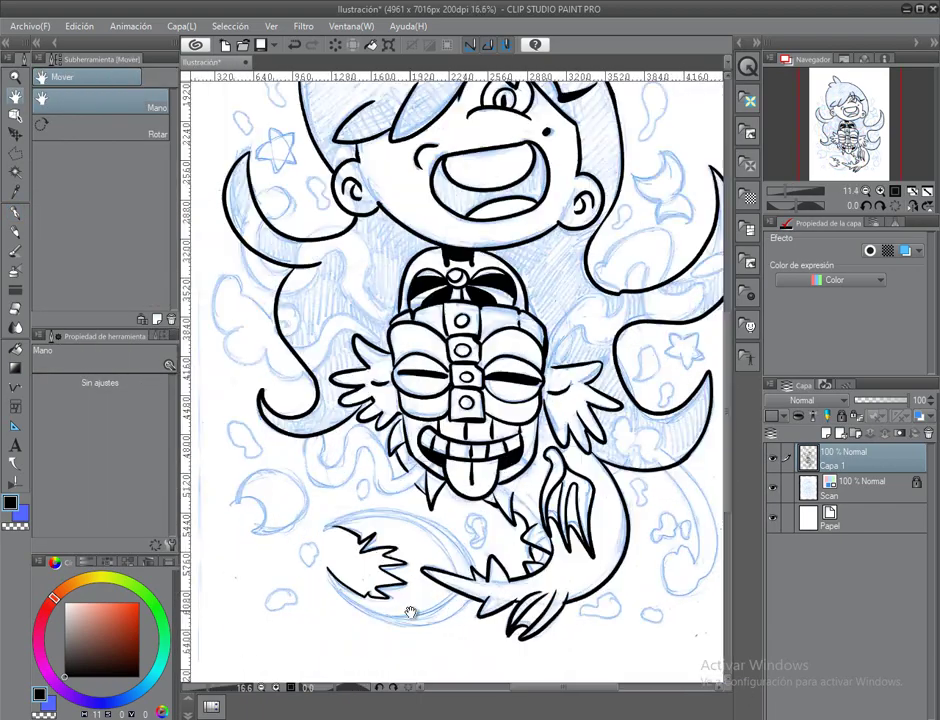
drag(373, 220, 513, 62)
key(p)
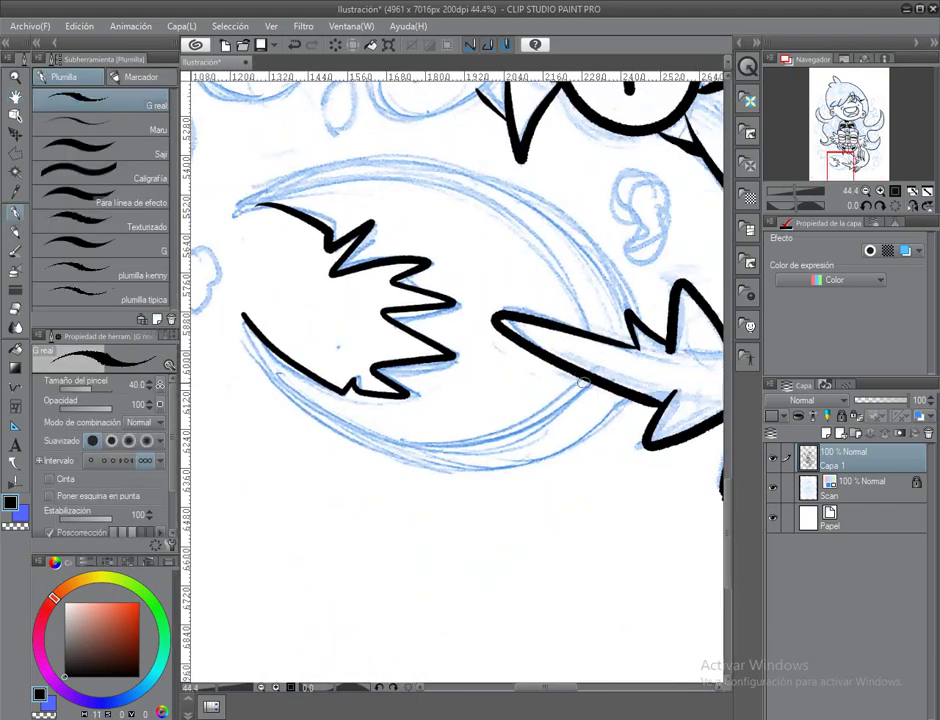
key(minus)
key(minus)
key(minus)
key(minus)
key(minus)
key(minus)
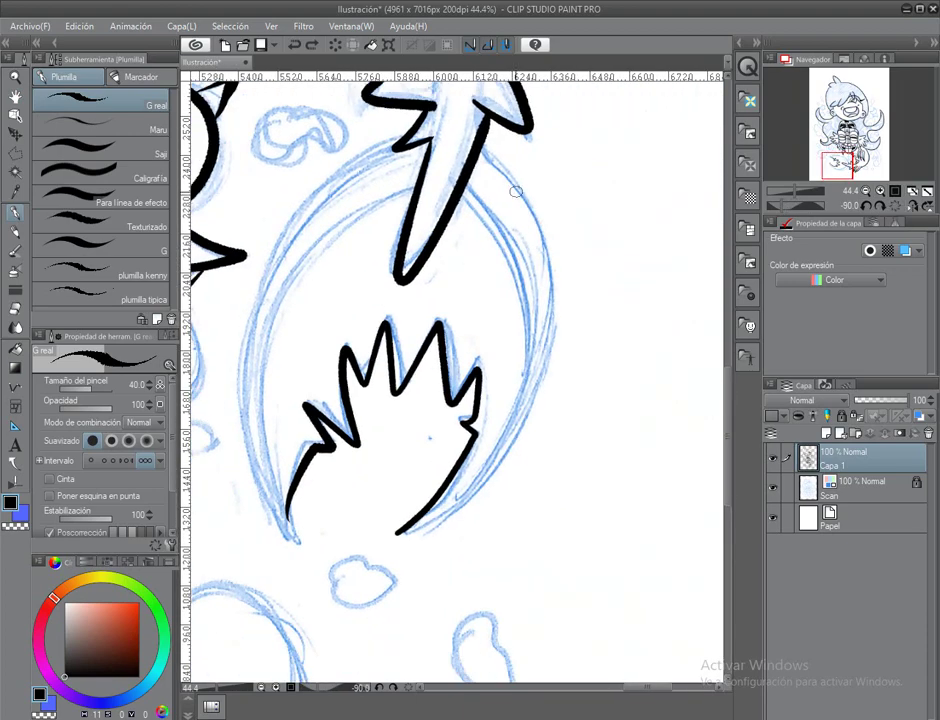
mouse_move(478, 150)
mouse_down()
mouse_move(545, 420)
mouse_move(398, 531)
mouse_up()
drag(477, 207, 588, 171)
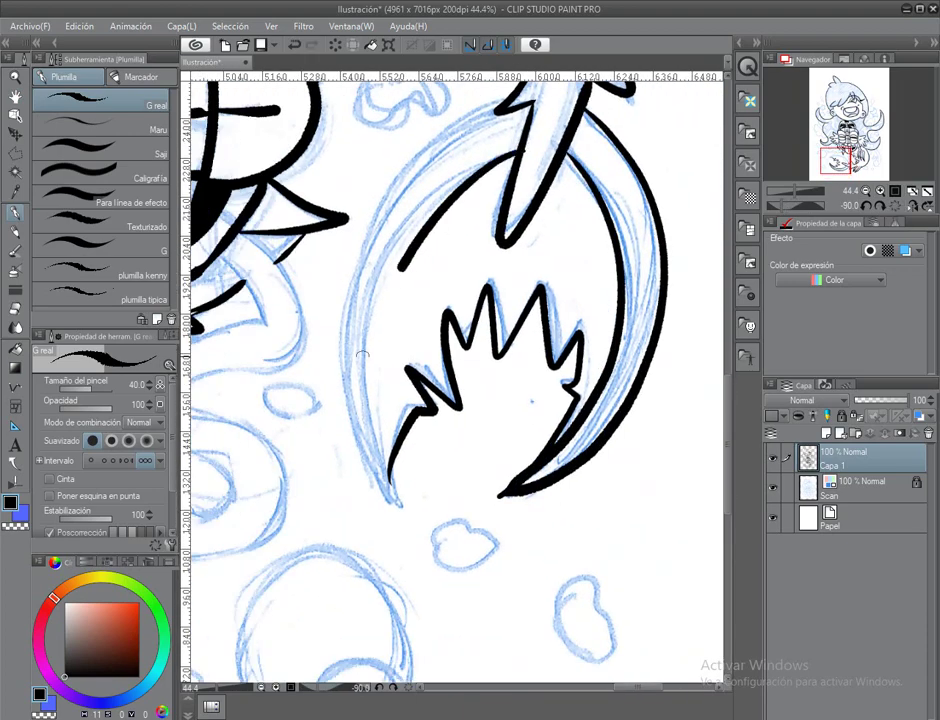
Ink the inner and outer arcs of the tail fin's upper lobe down to its pointed tip.
drag(299, 194, 272, 380)
key(ctrl+z)
mouse_move(528, 149)
mouse_down()
mouse_move(553, 154)
mouse_move(424, 507)
mouse_up()
mouse_move(450, 330)
mouse_down()
mouse_move(481, 384)
mouse_move(495, 380)
mouse_up()
key(ctrl+z)
mouse_move(585, 215)
mouse_down()
mouse_move(476, 557)
mouse_move(491, 545)
mouse_up()
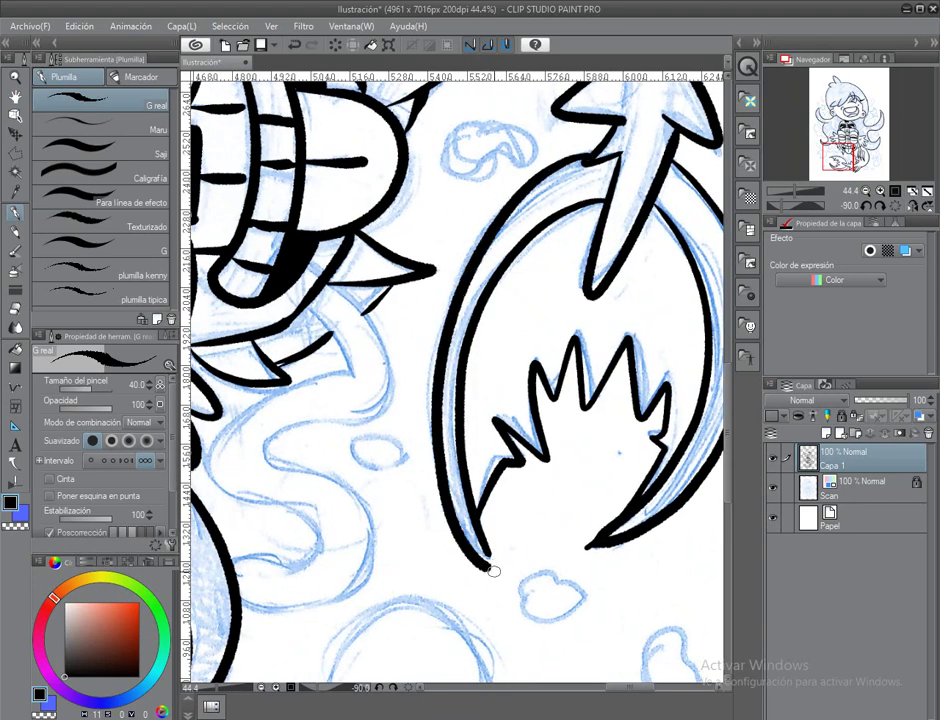
drag(498, 375, 511, 372)
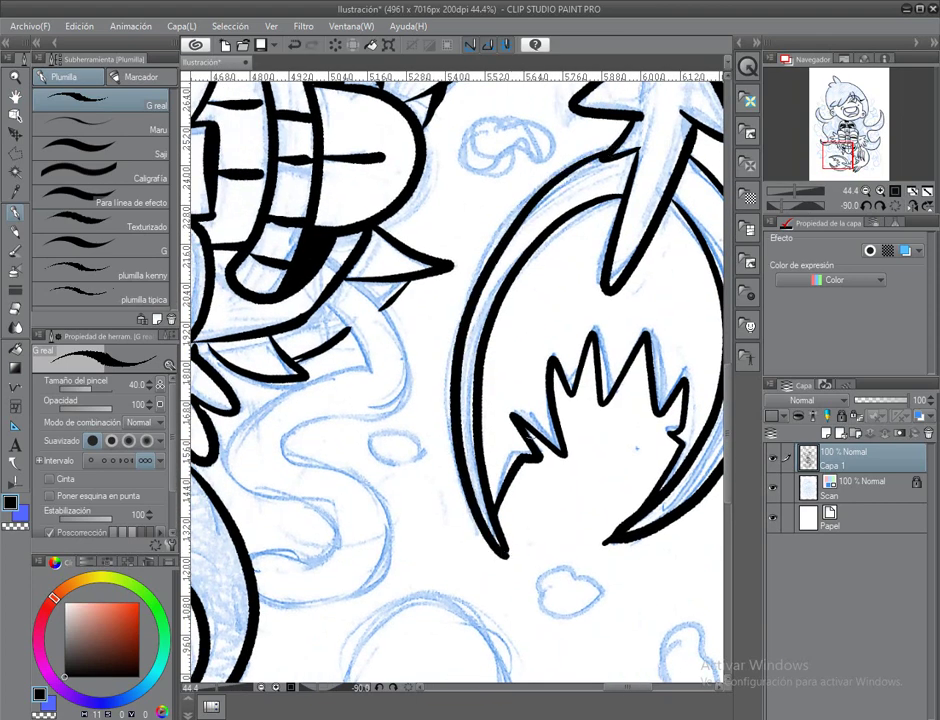
Reset the canvas rotation, add a new layer beneath the line art and ink the long droplet right of the head.
scroll(362, 302, up, 4)
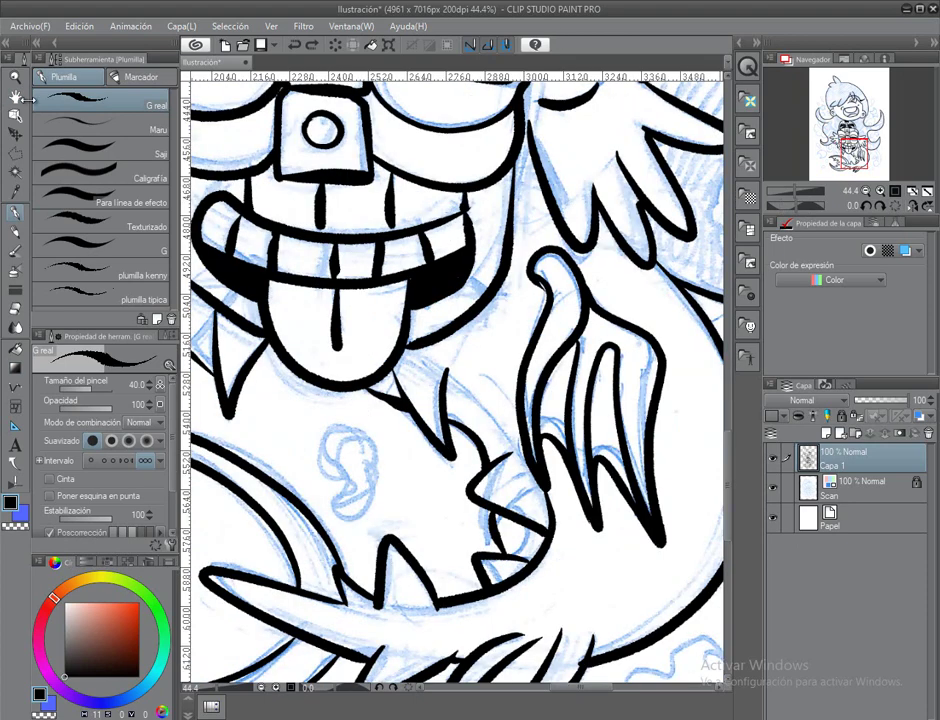
key(h)
key(ctrl+0)
key(ctrl+shift+n)
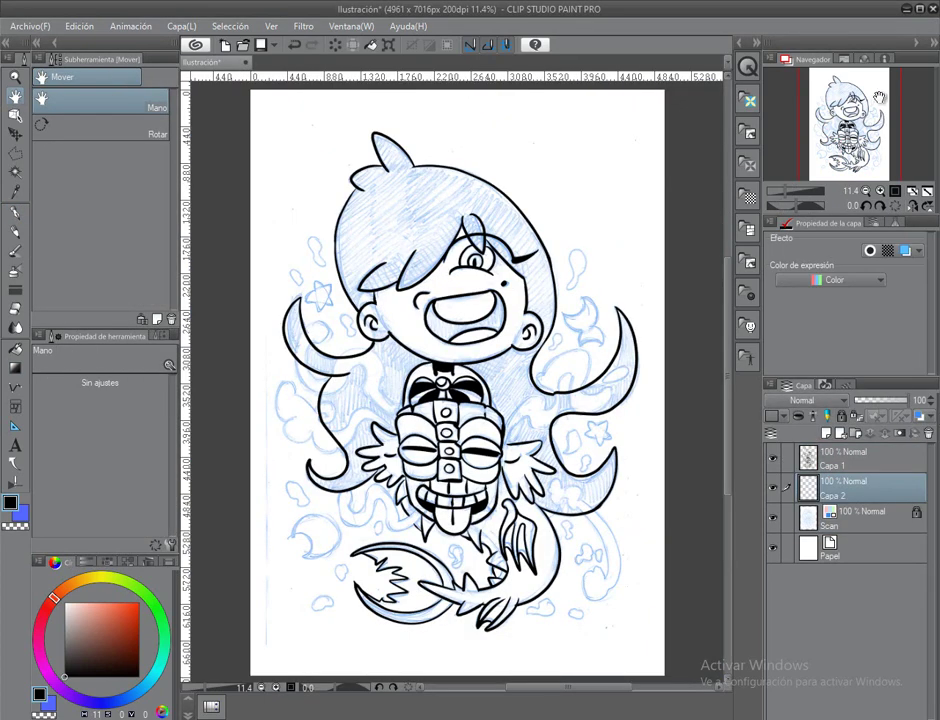
scroll(568, 294, up, 5)
key(p)
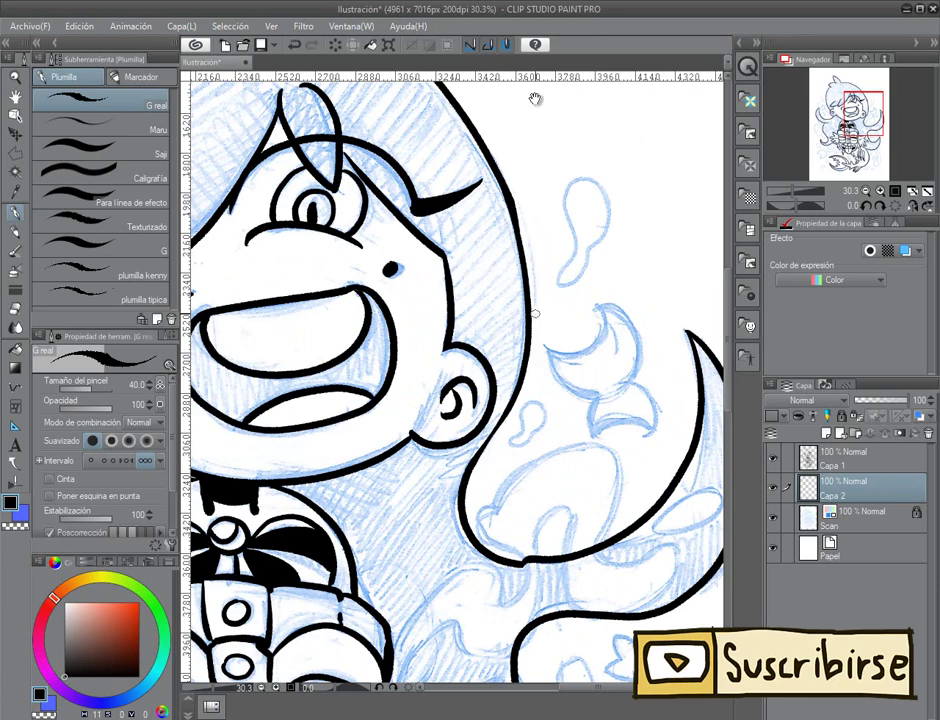
drag(535, 98, 460, 173)
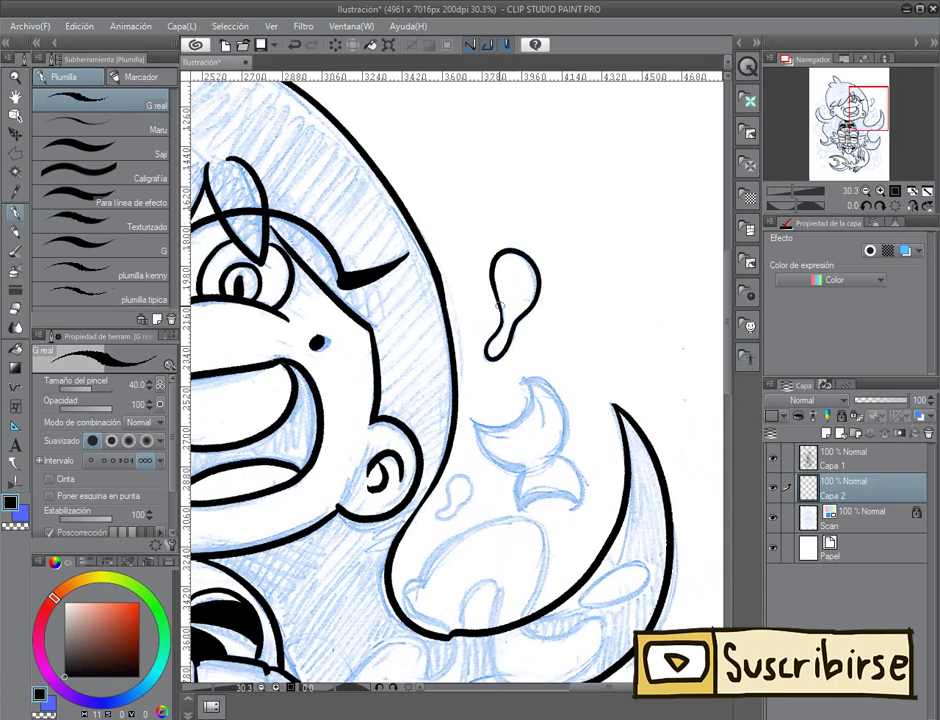
Ink the small droplet near the right ear and the two droplets inside the lower right hair curl.
mouse_move(438, 515)
mouse_down()
mouse_move(469, 375)
mouse_move(488, 337)
mouse_move(438, 195)
mouse_move(493, 110)
mouse_up()
drag(548, 438, 546, 452)
drag(512, 396, 474, 369)
mouse_move(475, 372)
mouse_down()
mouse_move(490, 318)
mouse_move(495, 378)
mouse_move(491, 292)
mouse_up()
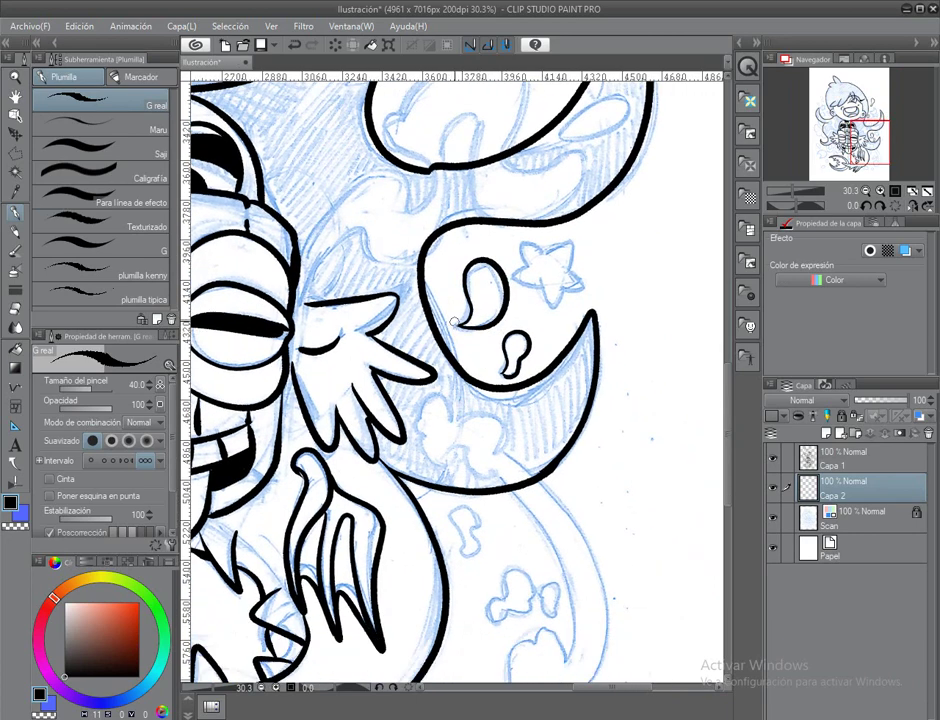
Ink the bumpy cloud shape overlapping the lower right hair curl.
mouse_move(435, 442)
mouse_down()
mouse_move(475, 362)
mouse_move(445, 312)
mouse_up()
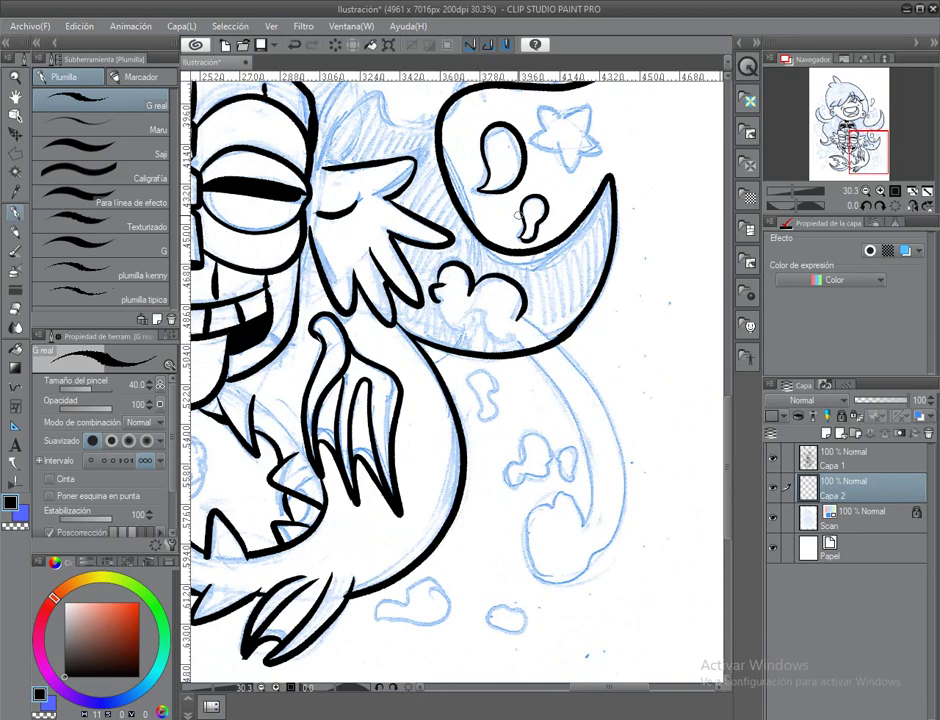
drag(485, 266, 460, 331)
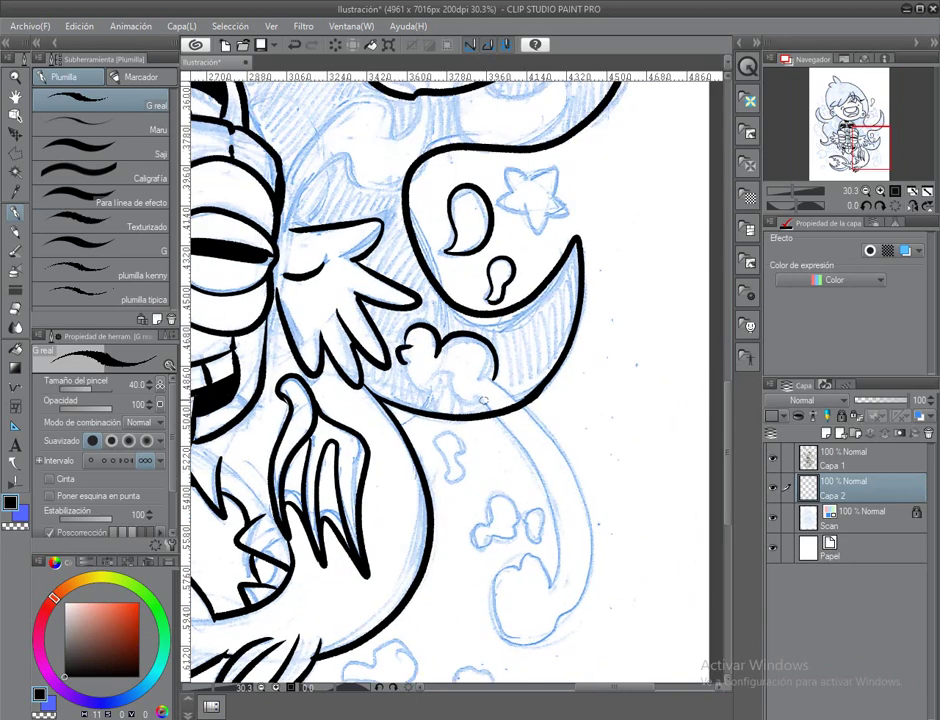
scroll(425, 358, down, 1)
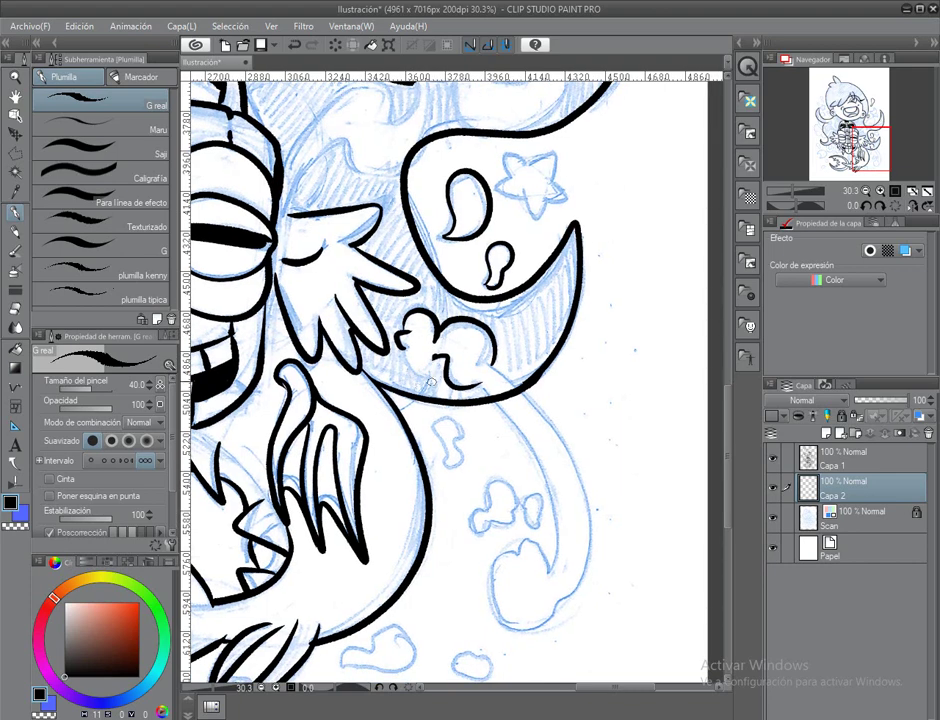
Close the cloud's lower contour and ink the long curved tentacle descending from it to its rounded end.
mouse_move(406, 340)
mouse_down()
mouse_move(360, 212)
mouse_move(343, 197)
mouse_up()
mouse_move(405, 237)
mouse_down()
mouse_move(441, 275)
mouse_move(481, 417)
mouse_up()
mouse_move(414, 214)
mouse_down()
mouse_move(491, 467)
mouse_move(446, 410)
mouse_up()
scroll(470, 410, up, 3)
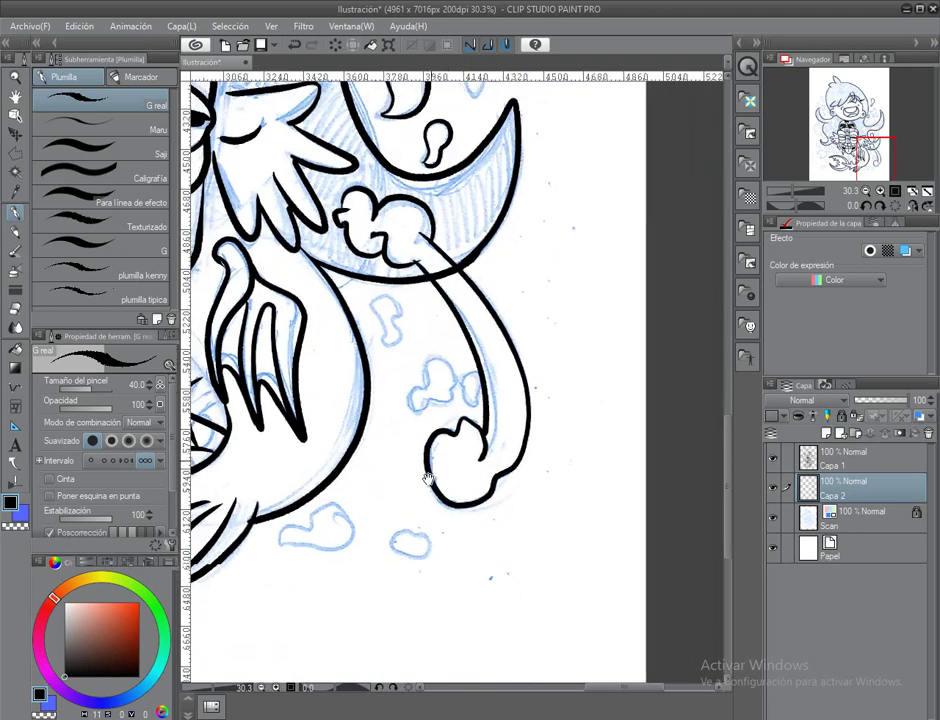
Ink the small blobs between the tail and the curved tentacle and the two blobs below the tail.
scroll(450, 437, down, 2)
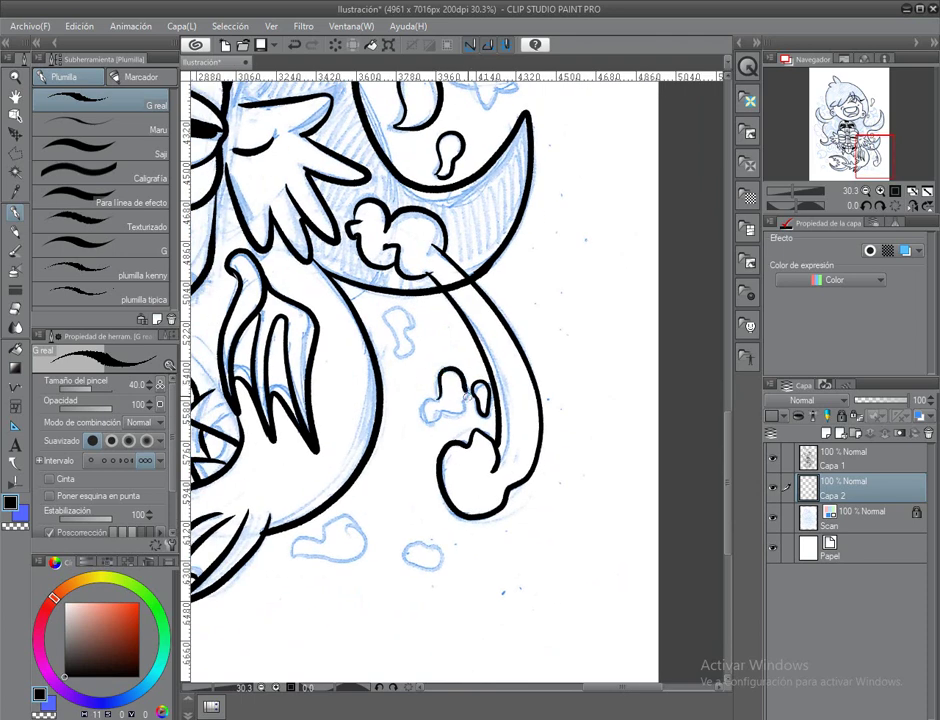
drag(387, 327, 447, 362)
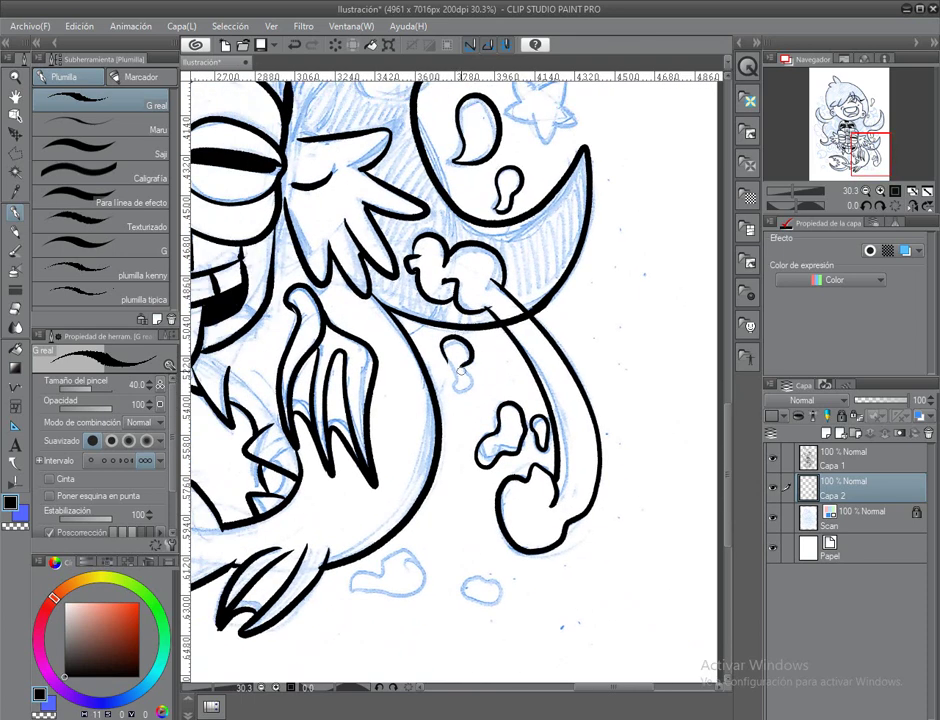
scroll(450, 362, down, 8)
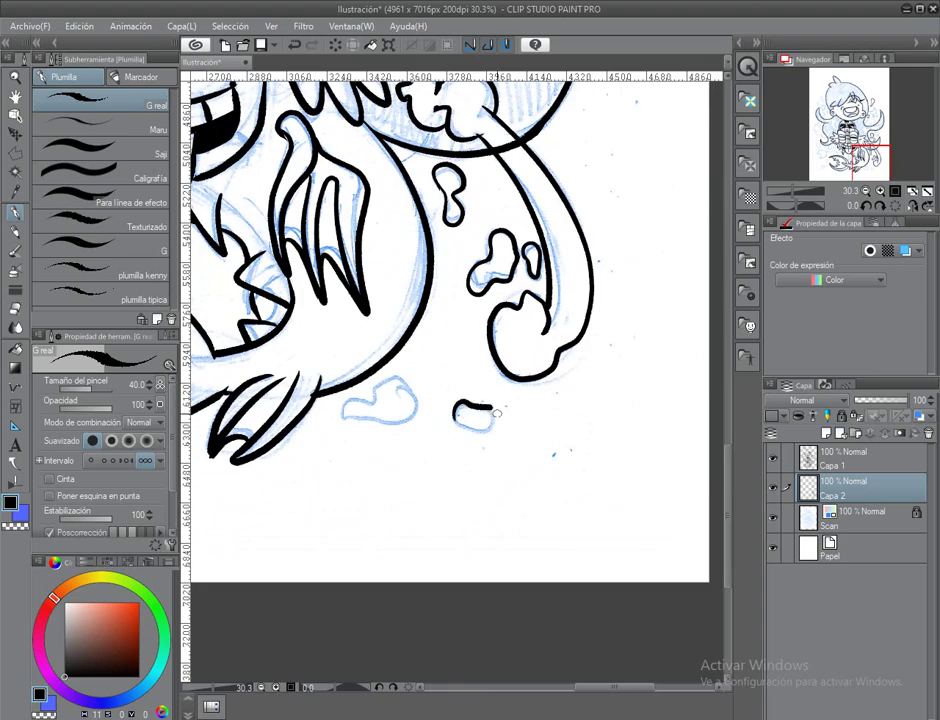
scroll(455, 414, left, 3)
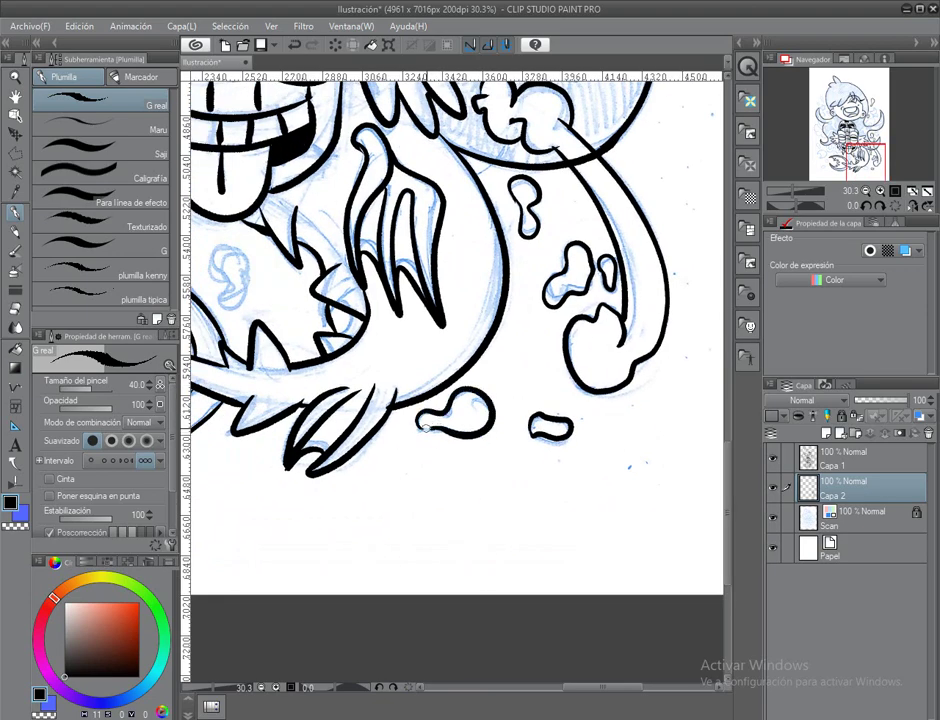
Ink the bean-shaped blob beneath the tiki's tongue and the small oval above the tail fin.
scroll(490, 436, up, 6)
scroll(400, 413, left, 6)
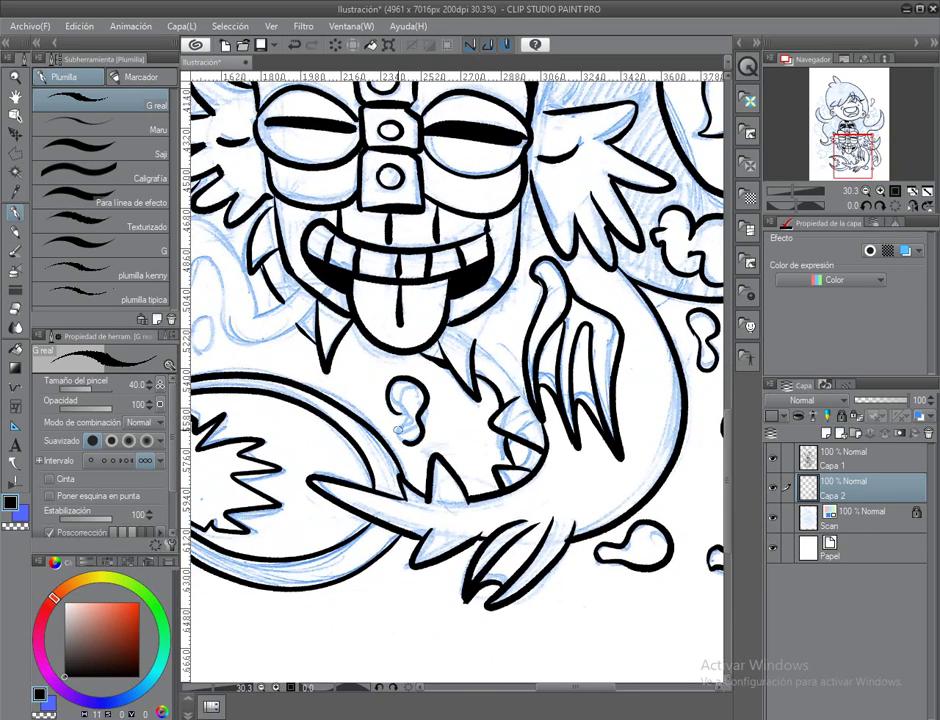
scroll(397, 427, left, 6)
scroll(380, 418, up, 4)
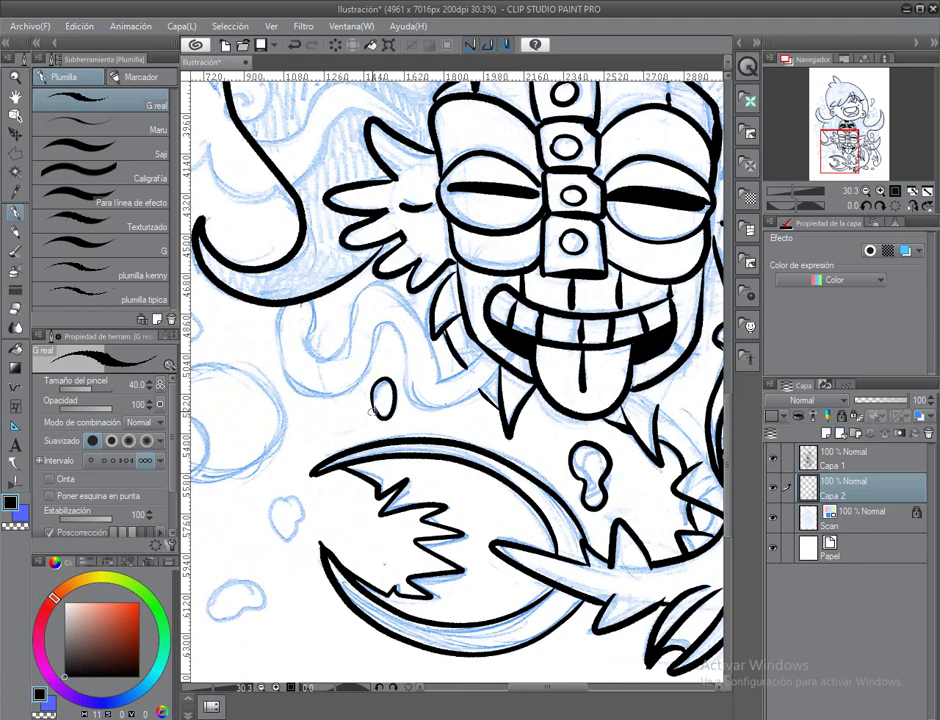
Ink the two small blobs to the left of the tail fin.
scroll(372, 412, down, 3)
scroll(390, 418, left, 4)
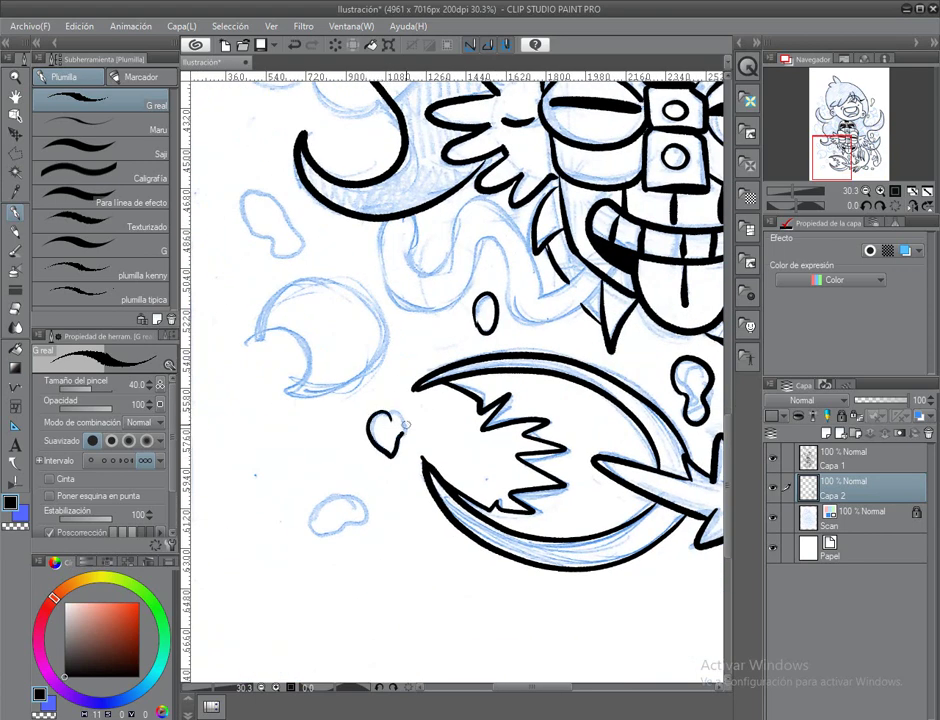
scroll(405, 424, down, 3)
scroll(395, 410, left, 3)
scroll(415, 418, up, 6)
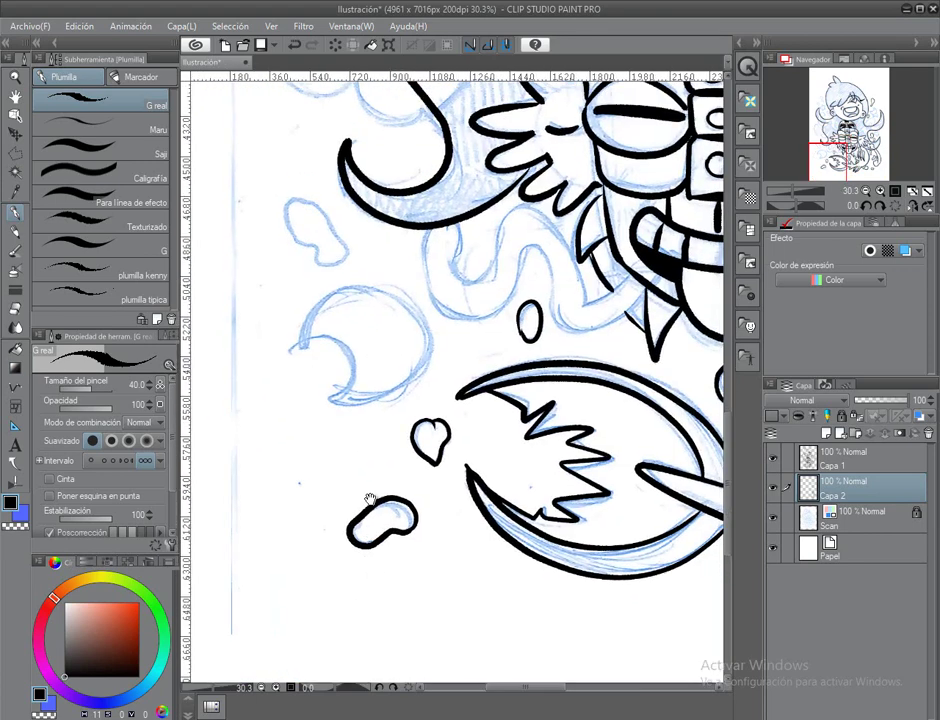
Ink the blob below the lower left hair curl and the three droplets left of the head.
scroll(327, 342, up, 15)
scroll(315, 466, right, 4)
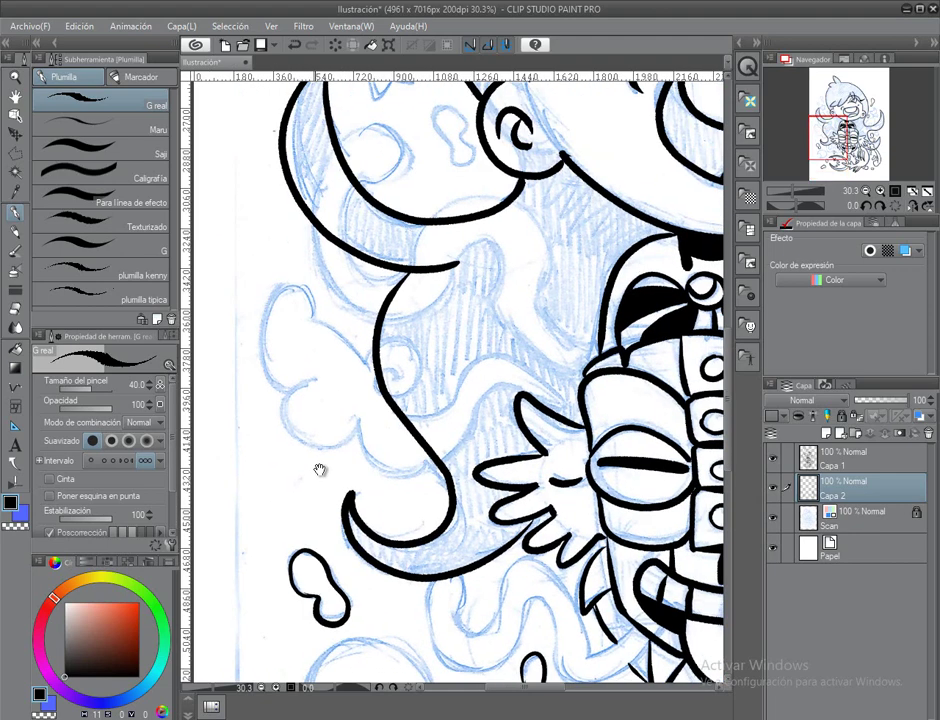
scroll(364, 415, up, 4)
scroll(364, 415, left, 4)
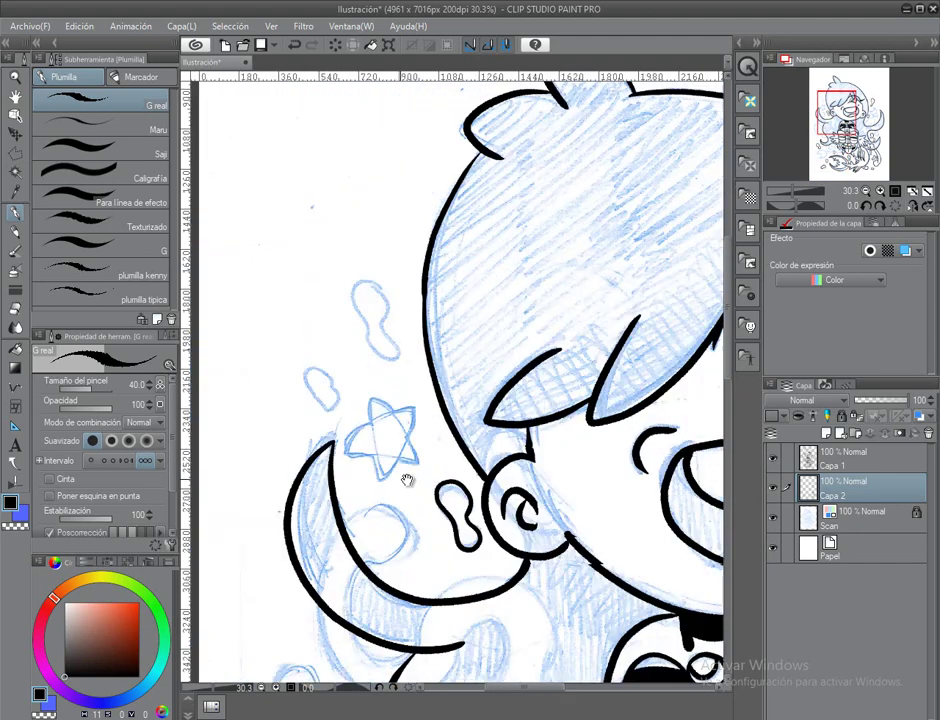
scroll(340, 390, up, 2)
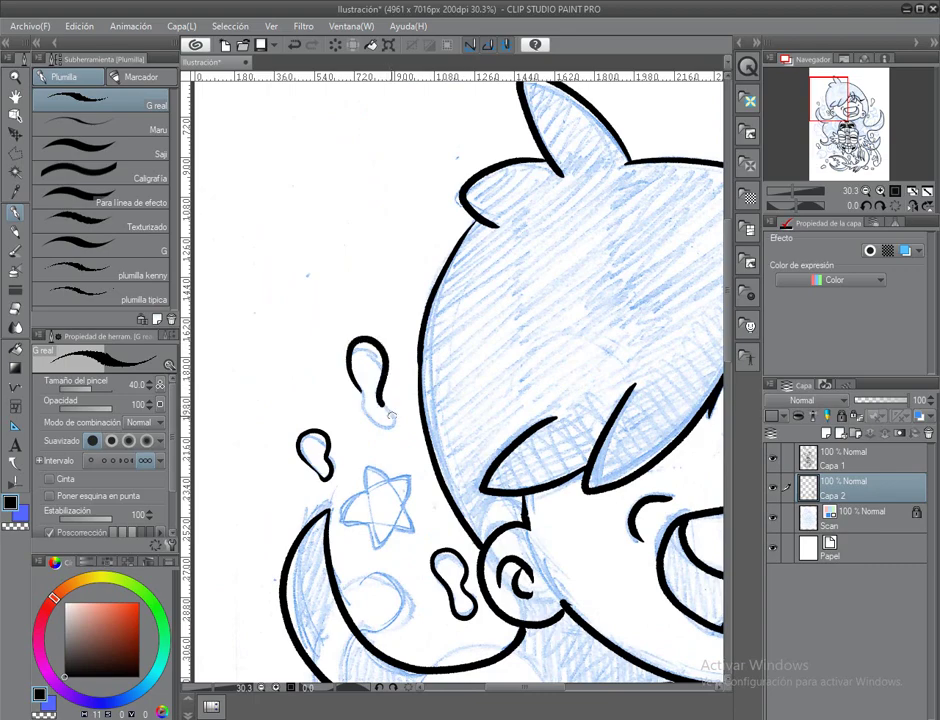
Add a new layer above the line art and ink the spiral, the cloud and its wavy tentacle left of the torso.
scroll(346, 367, down, 13)
scroll(346, 367, right, 2)
scroll(311, 324, up, 3)
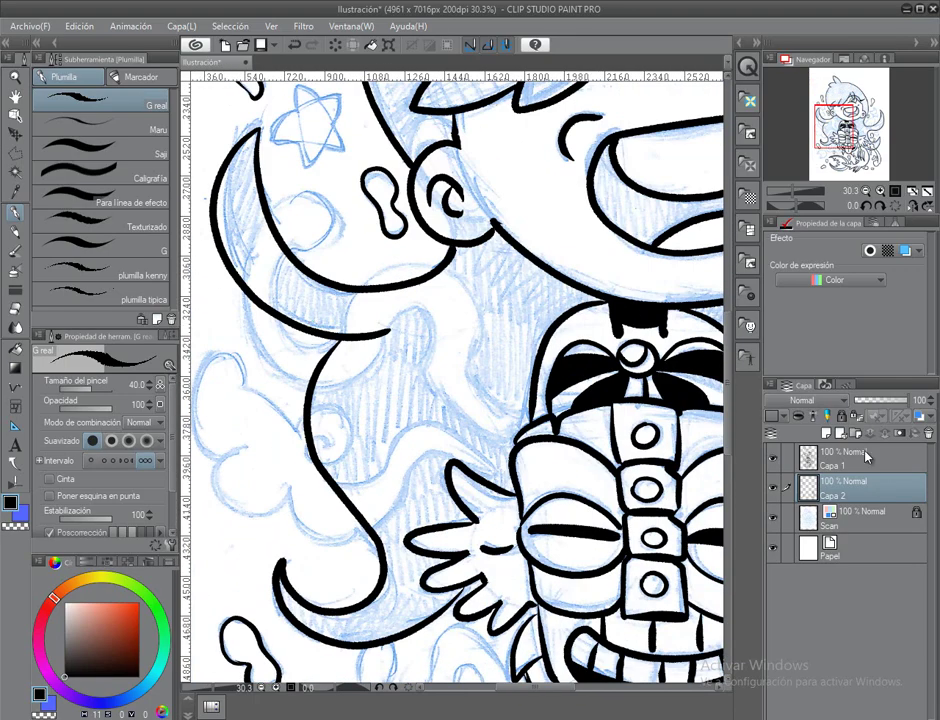
click(826, 433)
drag(318, 397, 437, 356)
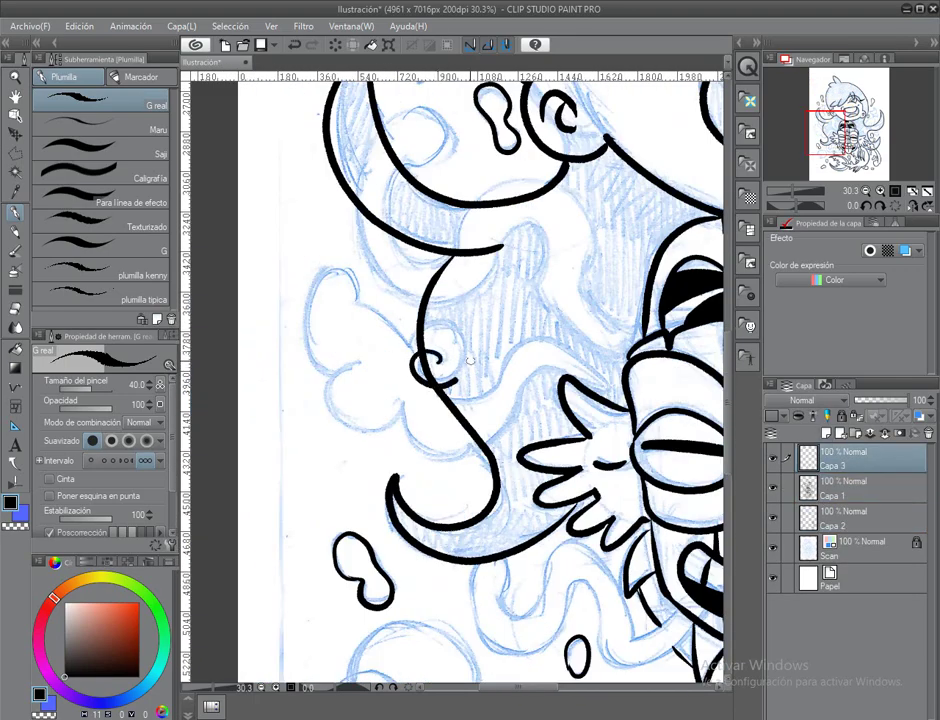
mouse_move(356, 287)
mouse_down()
mouse_move(330, 376)
mouse_move(345, 402)
mouse_move(290, 442)
mouse_move(373, 425)
mouse_move(344, 401)
mouse_move(419, 368)
mouse_move(429, 530)
mouse_up()
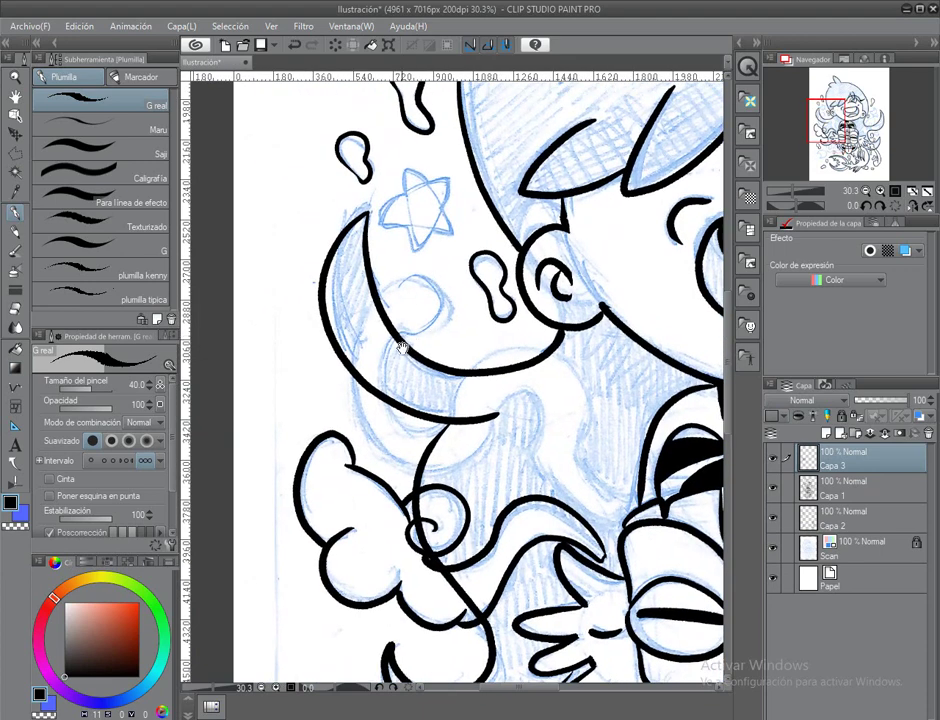
Ink the small cloud and its long curved tentacle at the lower right of the tiki.
drag(403, 346, 391, 374)
mouse_move(320, 226)
mouse_down()
mouse_move(270, 372)
mouse_move(385, 318)
mouse_move(456, 405)
mouse_move(432, 408)
mouse_move(408, 348)
mouse_move(318, 338)
mouse_move(258, 300)
mouse_move(192, 198)
mouse_move(131, 166)
mouse_up()
mouse_move(600, 360)
mouse_down()
mouse_move(260, 365)
mouse_move(140, 385)
mouse_up()
drag(400, 305, 543, 115)
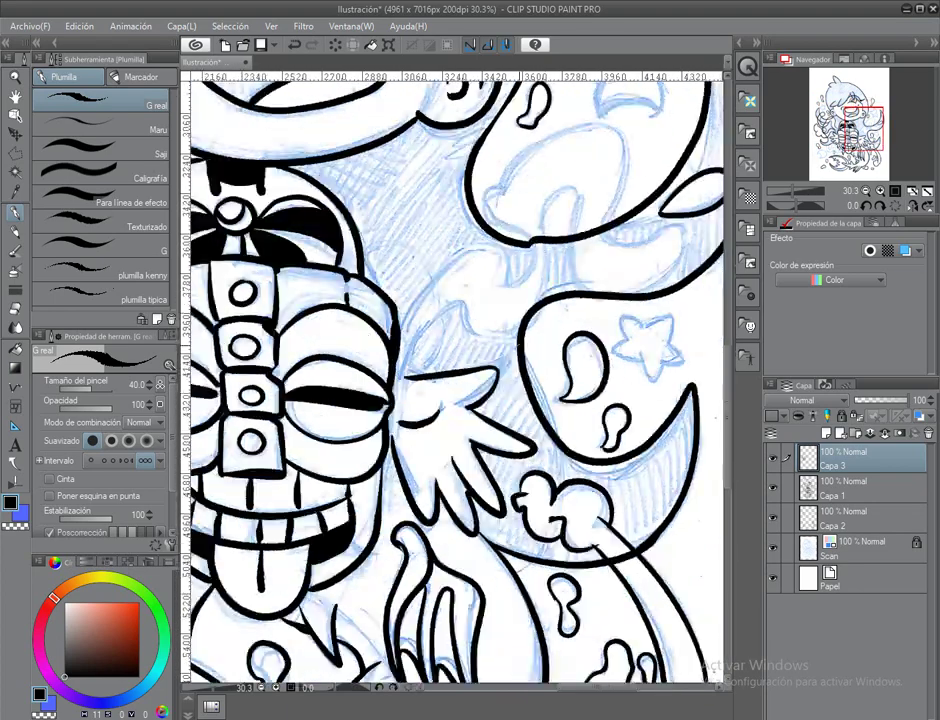
Ink the large wavy tentacle that rises from the tiki's side across the upper right hair curl.
mouse_move(300, 270)
mouse_down()
mouse_move(239, 377)
mouse_move(218, 318)
mouse_up()
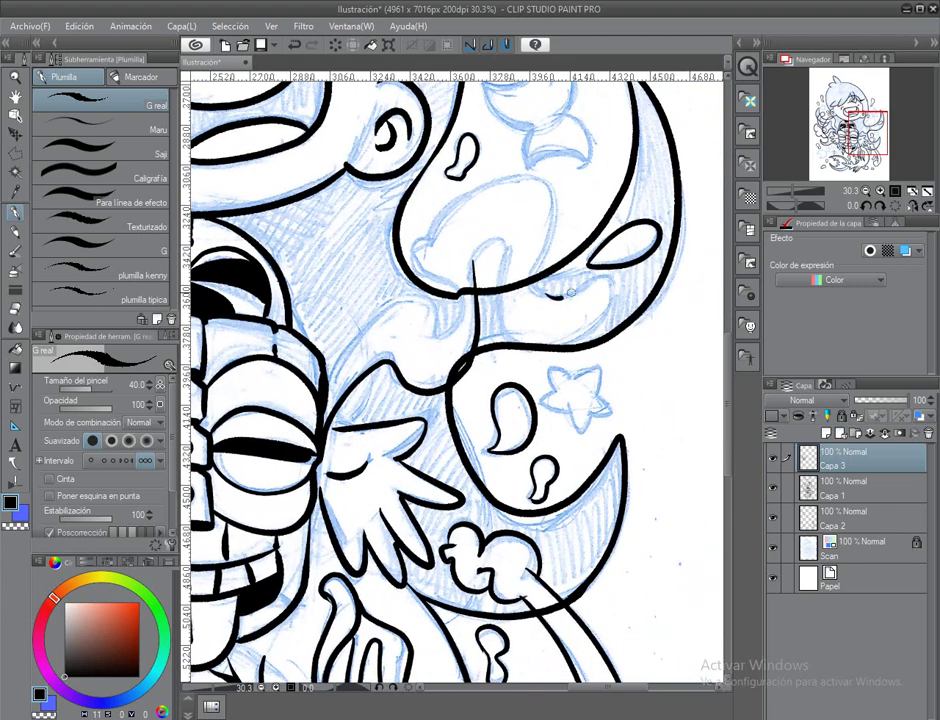
drag(419, 221, 410, 321)
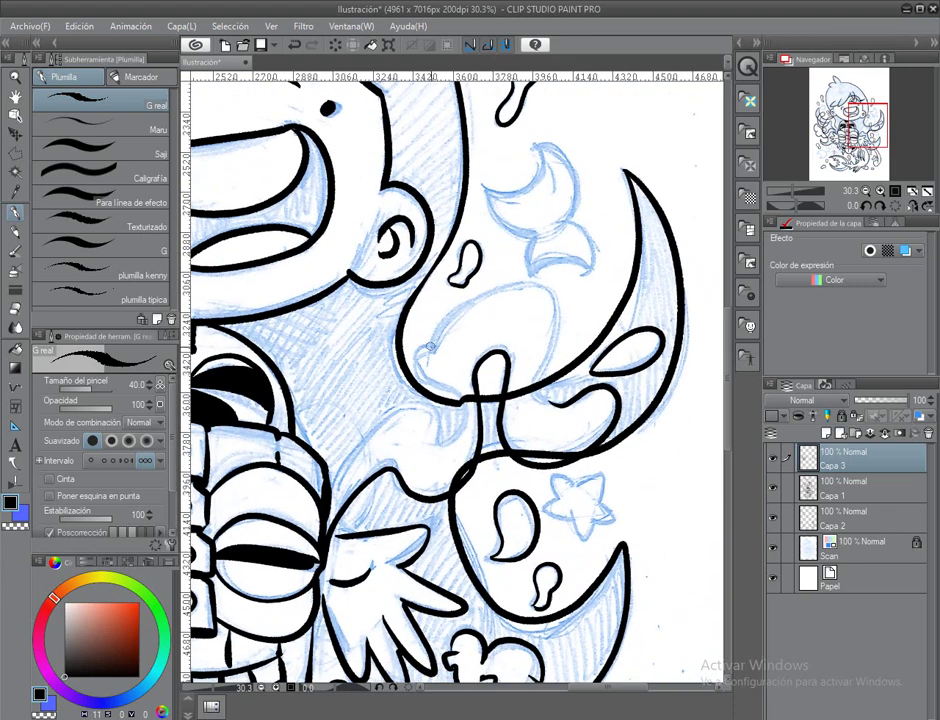
drag(336, 451, 287, 553)
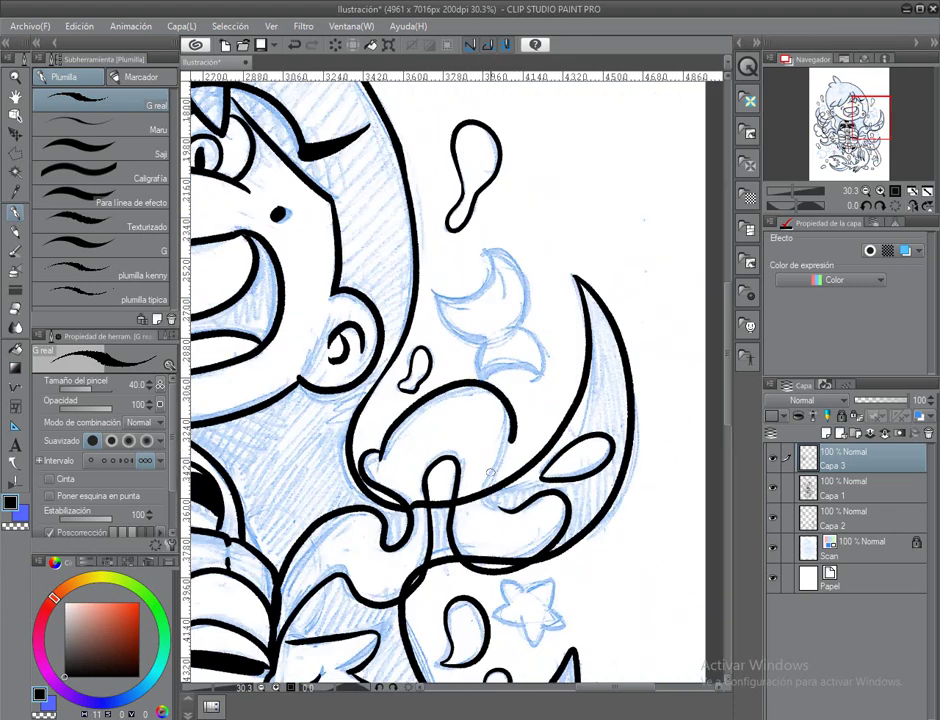
mouse_move(417, 460)
mouse_down()
mouse_move(404, 449)
mouse_move(454, 481)
mouse_move(461, 517)
mouse_up()
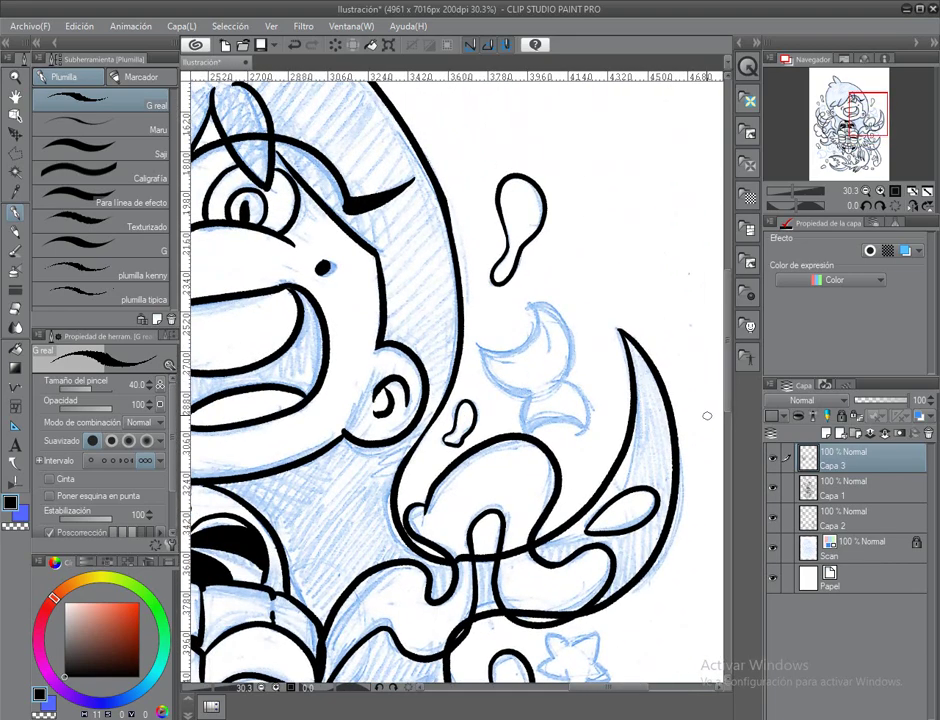
Add another layer on top, then on Capa 3 ink the wavy tentacles beside the tiki's mouth and across the upper left hair curl.
key(ctrl+shift+n)
click(870, 150)
click(842, 160)
click(843, 488)
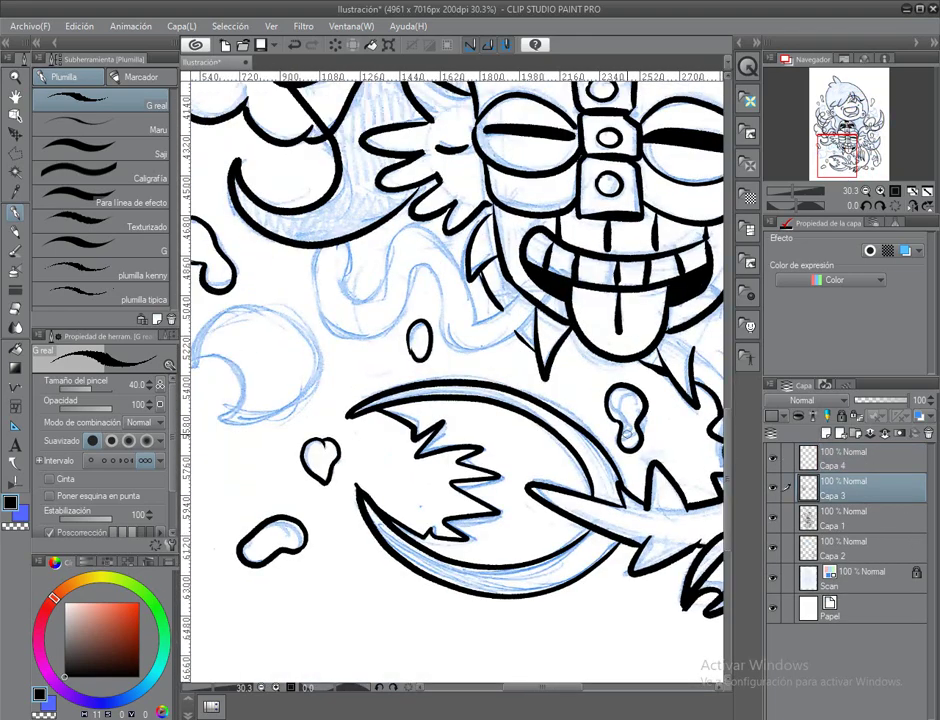
mouse_move(842, 160)
mouse_down()
mouse_move(854, 156)
mouse_move(842, 160)
mouse_up()
mouse_move(440, 290)
mouse_down()
mouse_move(330, 322)
mouse_move(296, 232)
mouse_move(331, 259)
mouse_move(397, 257)
mouse_up()
key(ctrl+z)
mouse_move(300, 195)
mouse_down()
mouse_move(250, 158)
mouse_move(305, 205)
mouse_move(400, 222)
mouse_up()
drag(320, 252, 470, 482)
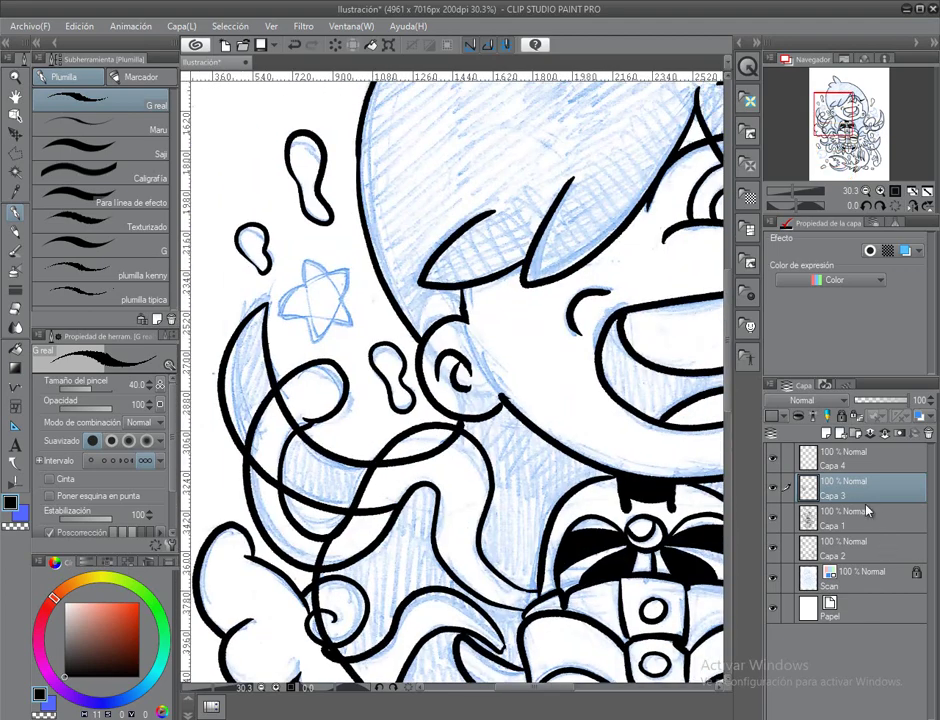
On the Capa 4 layer, ink the crescent moons and the stars around the character.
drag(635, 370, 745, 470)
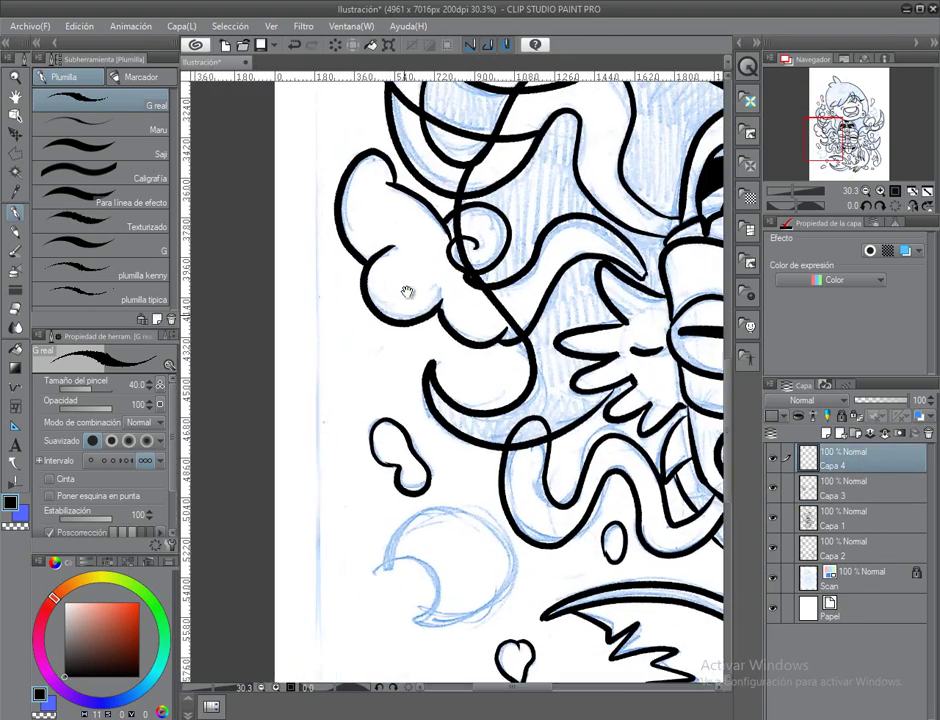
drag(399, 505, 399, 283)
drag(412, 348, 420, 460)
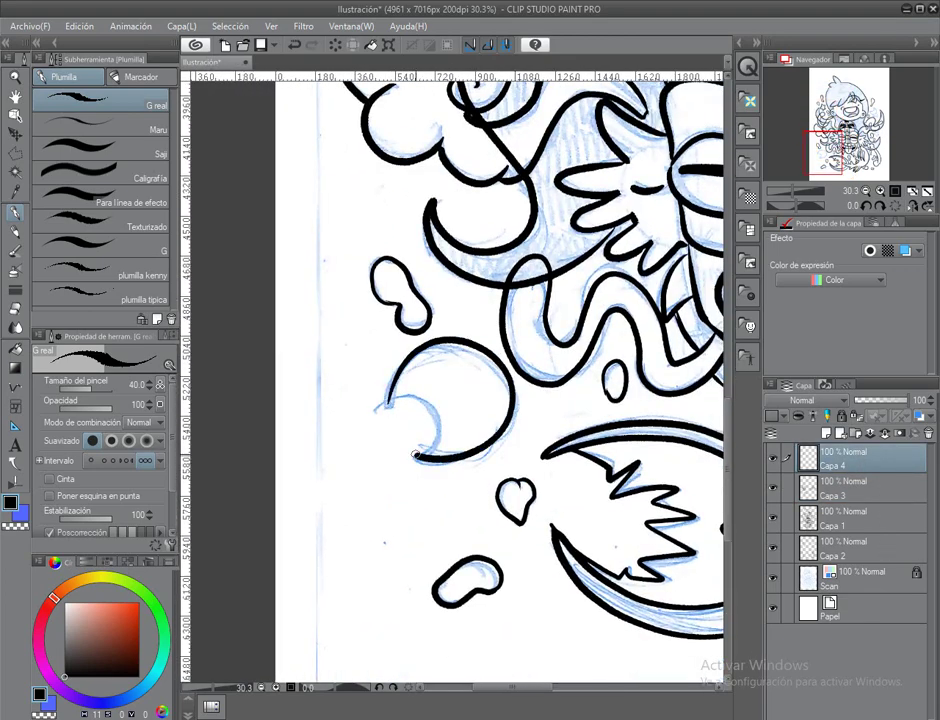
drag(388, 405, 410, 365)
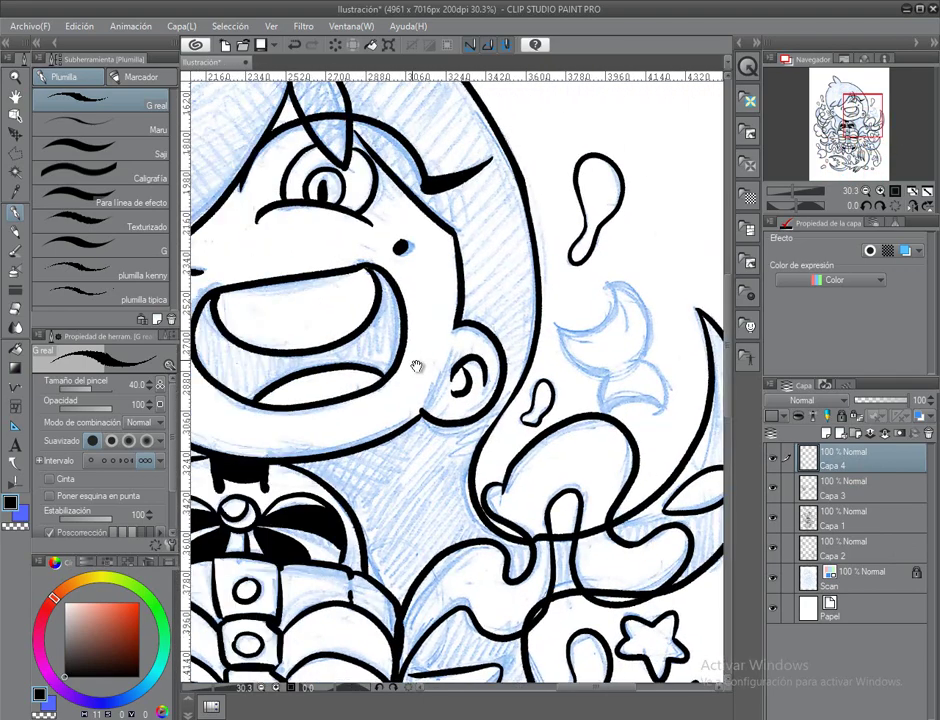
drag(624, 308, 580, 370)
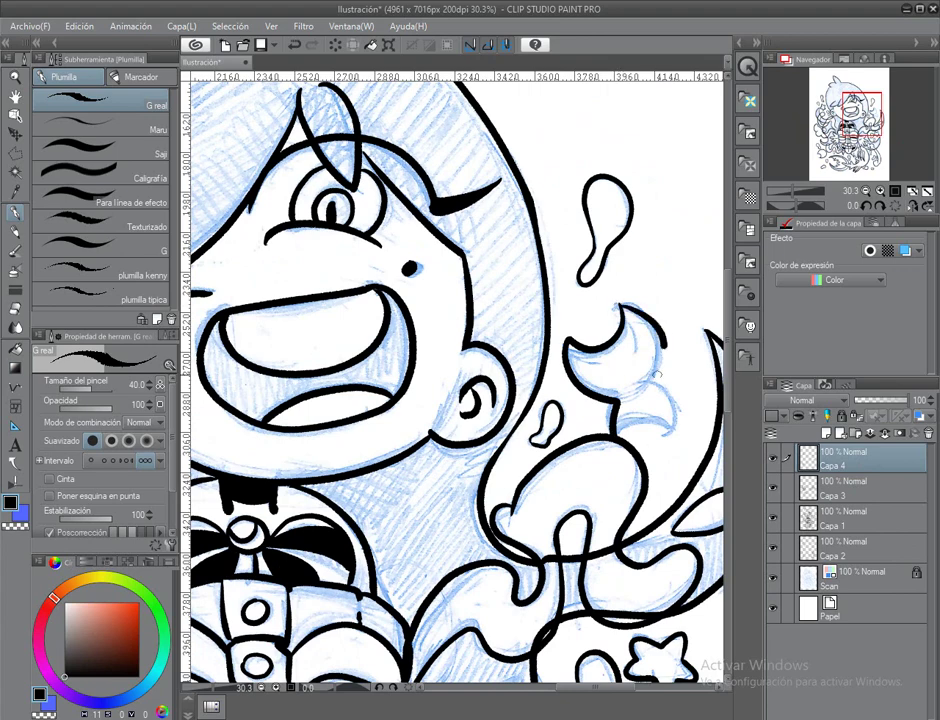
drag(470, 314, 570, 322)
Rename Capa 1 to mermaid, Capa 3 to magia, Capa 2 to magia particulas and Capa 4 to lunas y estrellas.
click(840, 518)
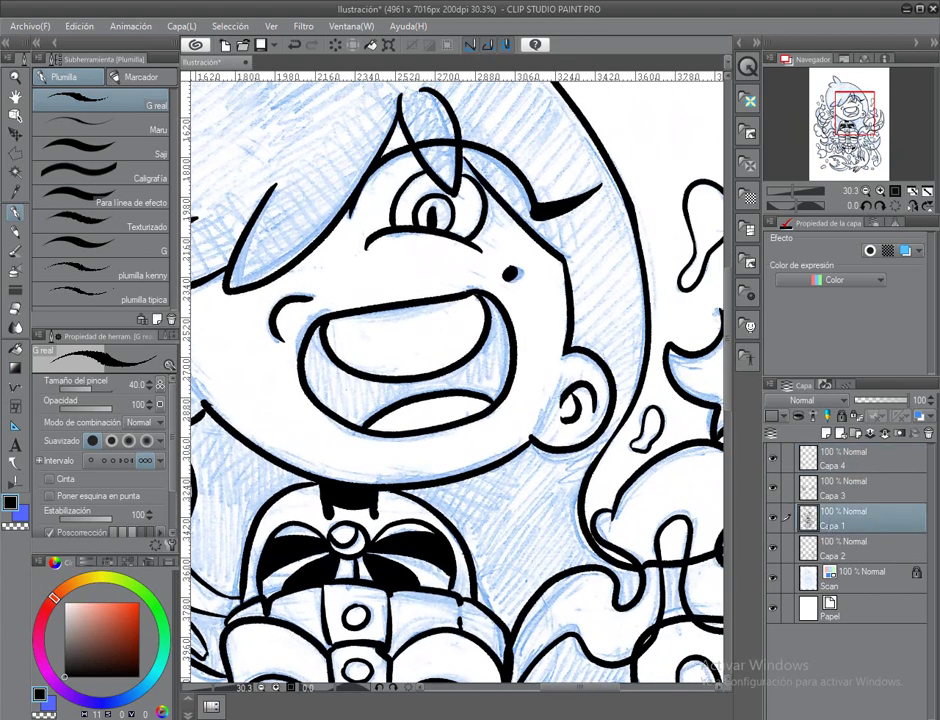
double_click(826, 525)
text(mermaid)
double_click(830, 495)
text(magia)
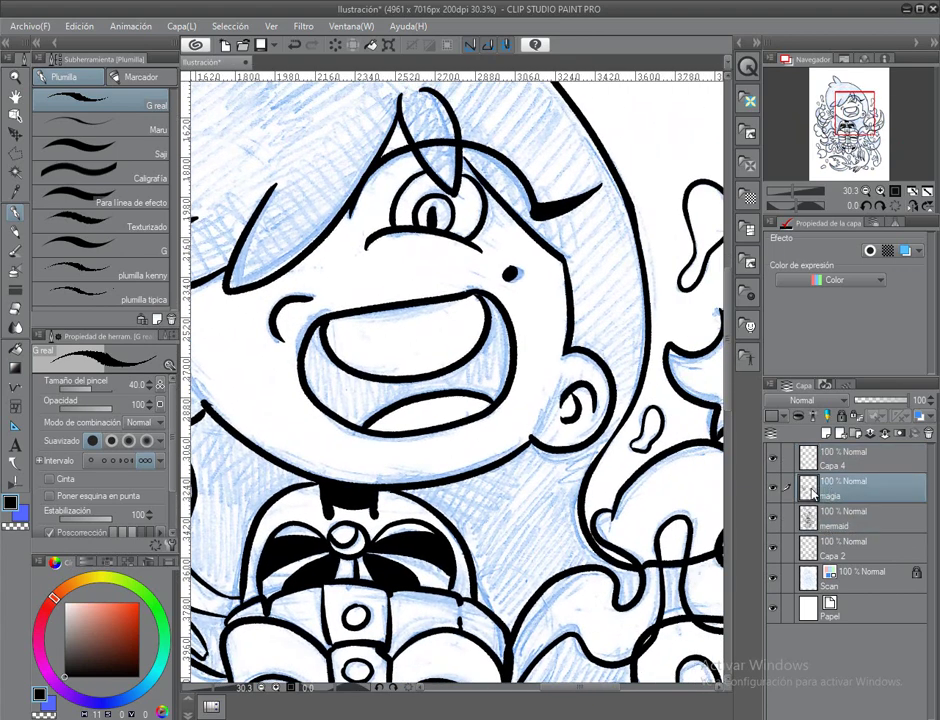
double_click(836, 554)
text(magia particulas)
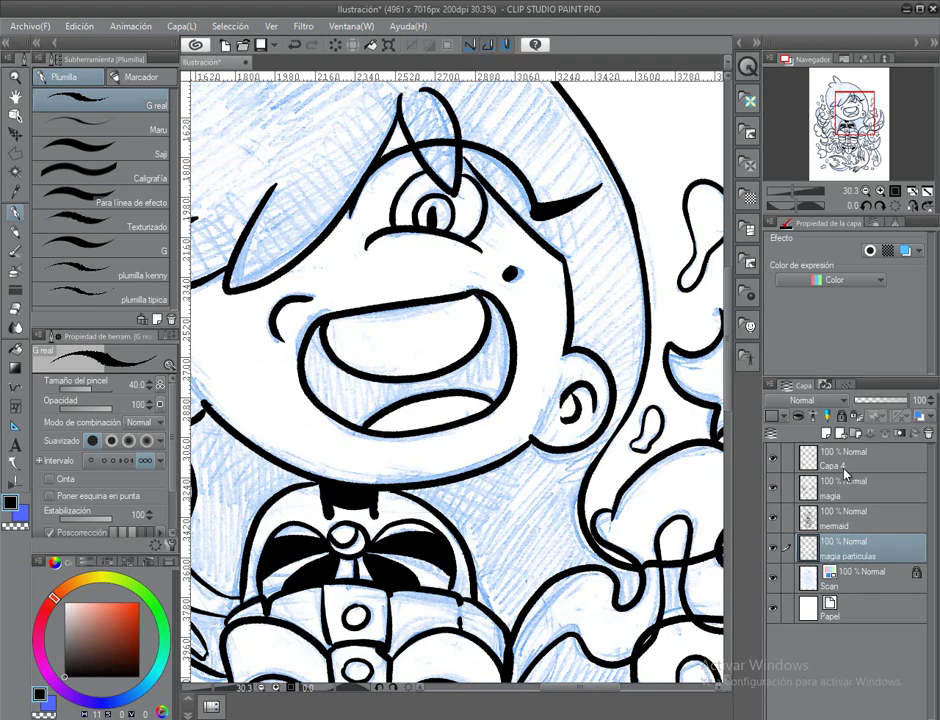
double_click(840, 465)
text(lunas y estrellas)
key(Return)
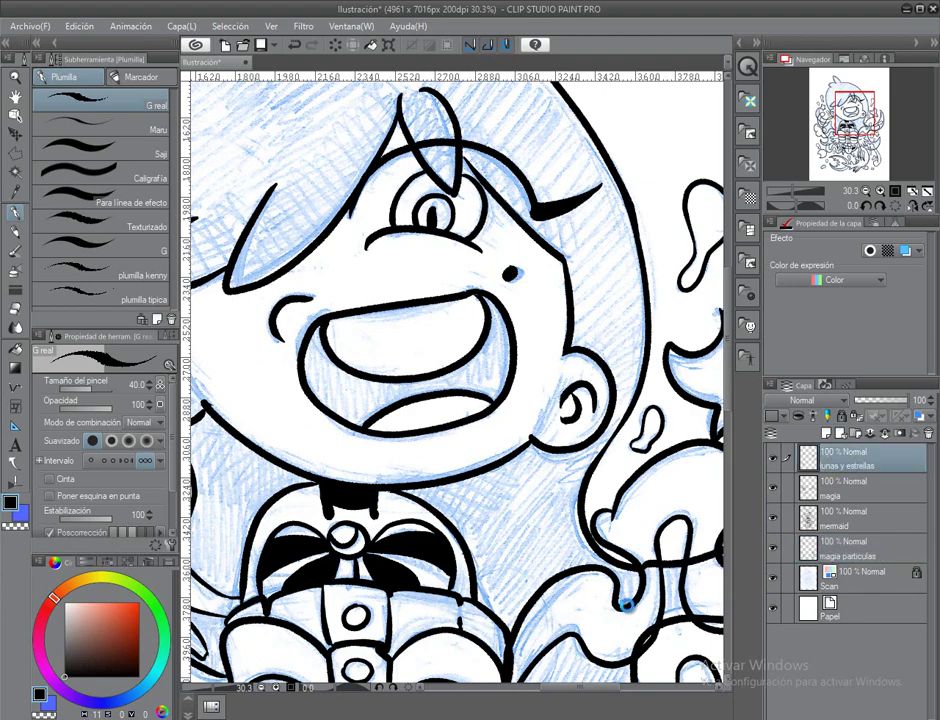
Add a layer above mermaid and start filling the tentacle right of the tiki with red using the Rellenar mono marker.
key(ctrl+shift+n)
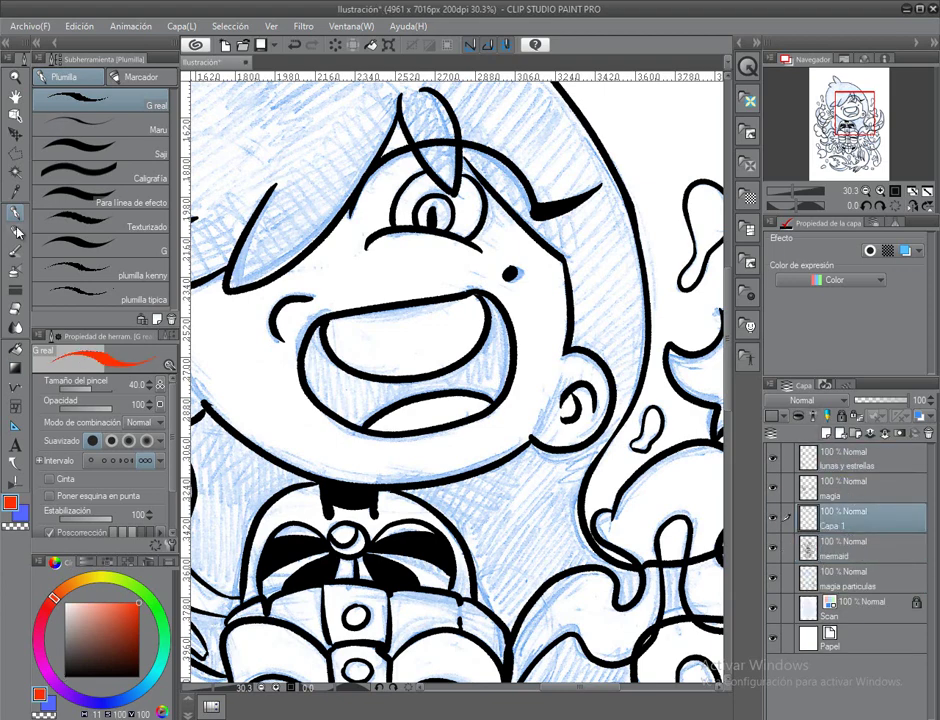
click(135, 77)
click(140, 160)
drag(478, 356, 458, 388)
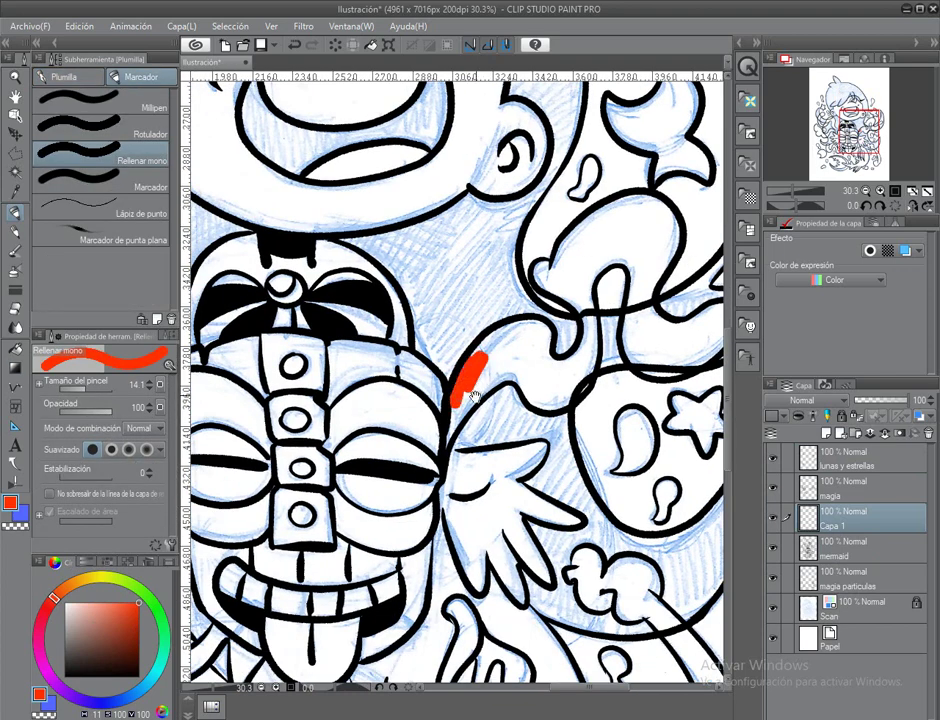
mouse_move(482, 345)
mouse_down()
mouse_move(512, 325)
mouse_move(538, 335)
mouse_up()
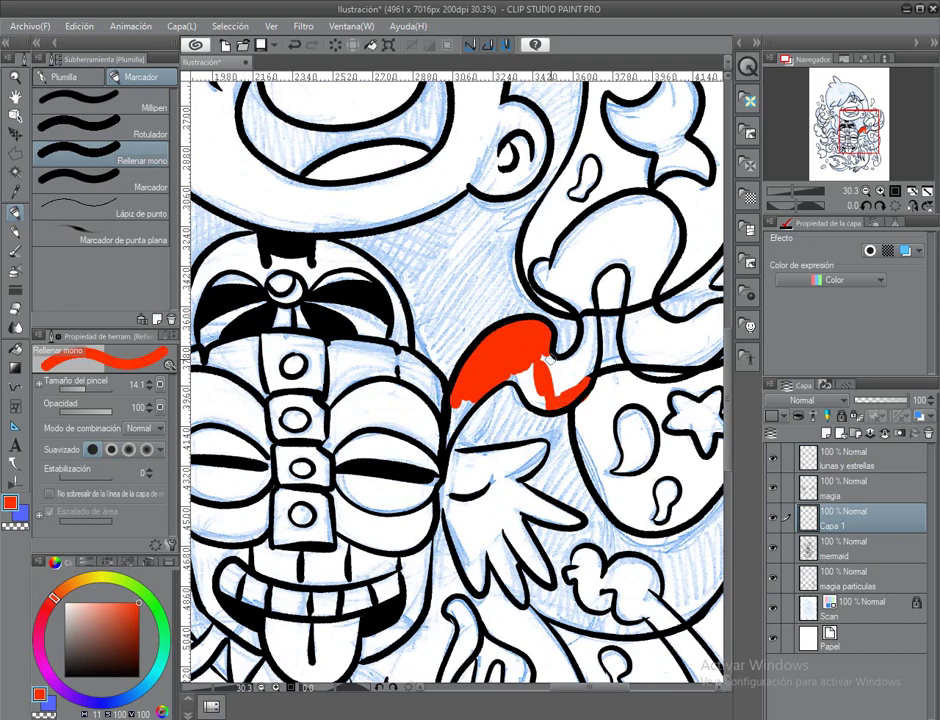
drag(452, 385, 372, 377)
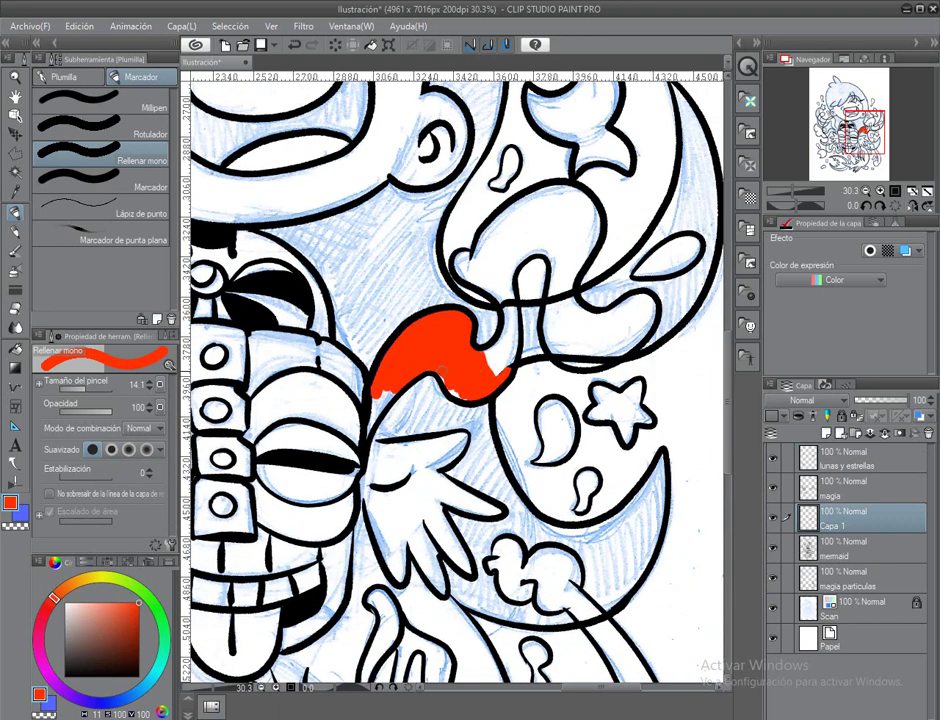
drag(512, 281, 432, 391)
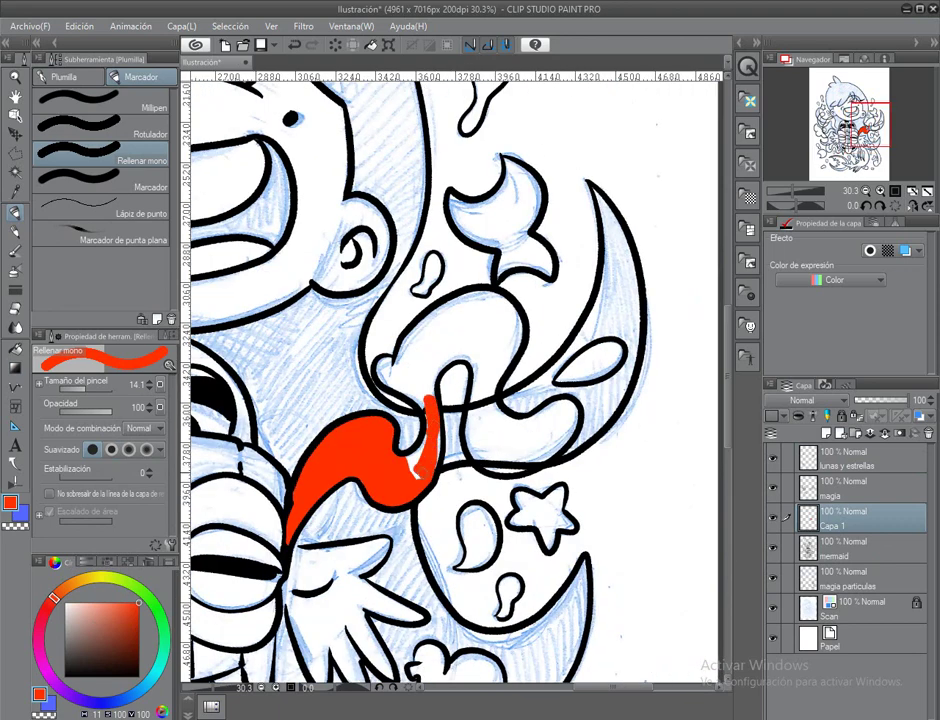
Fill the remaining upper loop and rounded end of the tentacle over the right hair curl with red.
mouse_move(385, 362)
mouse_down()
mouse_move(375, 385)
mouse_move(420, 405)
mouse_up()
mouse_move(405, 392)
mouse_down()
mouse_move(402, 365)
mouse_move(420, 352)
mouse_move(460, 423)
mouse_move(497, 352)
mouse_up()
drag(452, 487, 520, 460)
mouse_move(440, 428)
mouse_down()
mouse_move(466, 495)
mouse_move(436, 450)
mouse_up()
drag(445, 395, 508, 490)
mouse_move(449, 351)
mouse_down()
mouse_move(430, 430)
mouse_move(487, 397)
mouse_move(495, 440)
mouse_up()
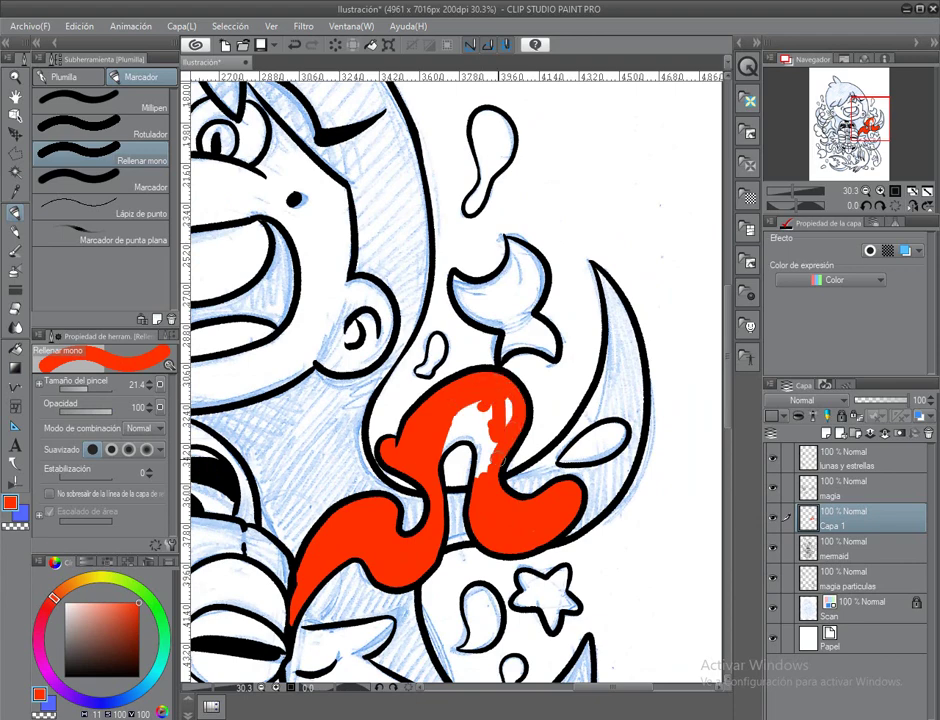
drag(463, 402, 482, 400)
Move the magia particulas layer above the red fill layer Capa 1 and make Capa 1 active again.
scroll(482, 445, down, 5)
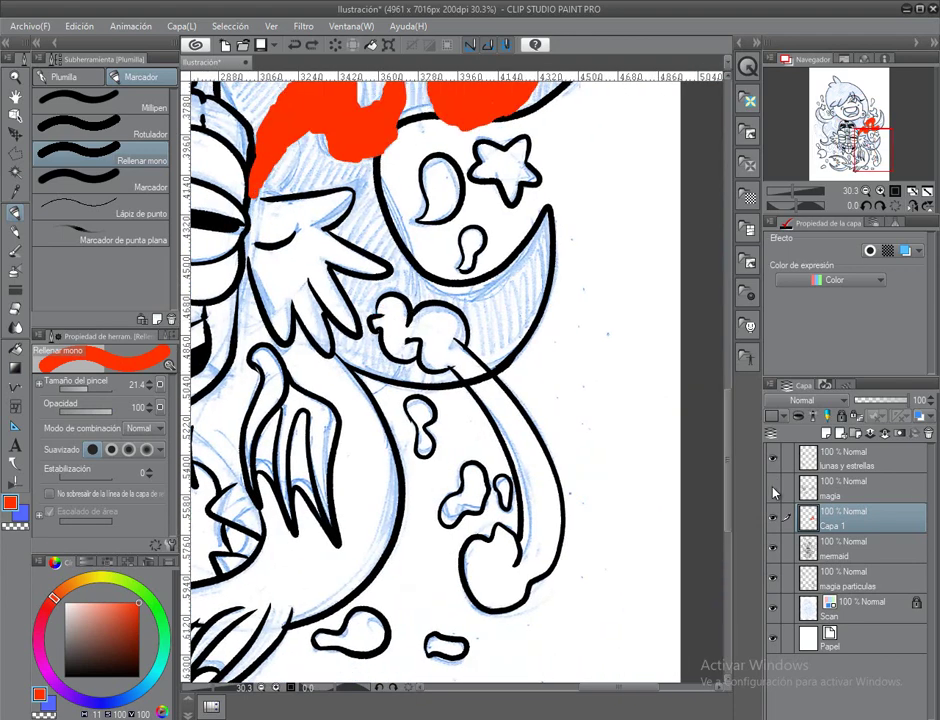
drag(845, 578, 840, 508)
click(845, 548)
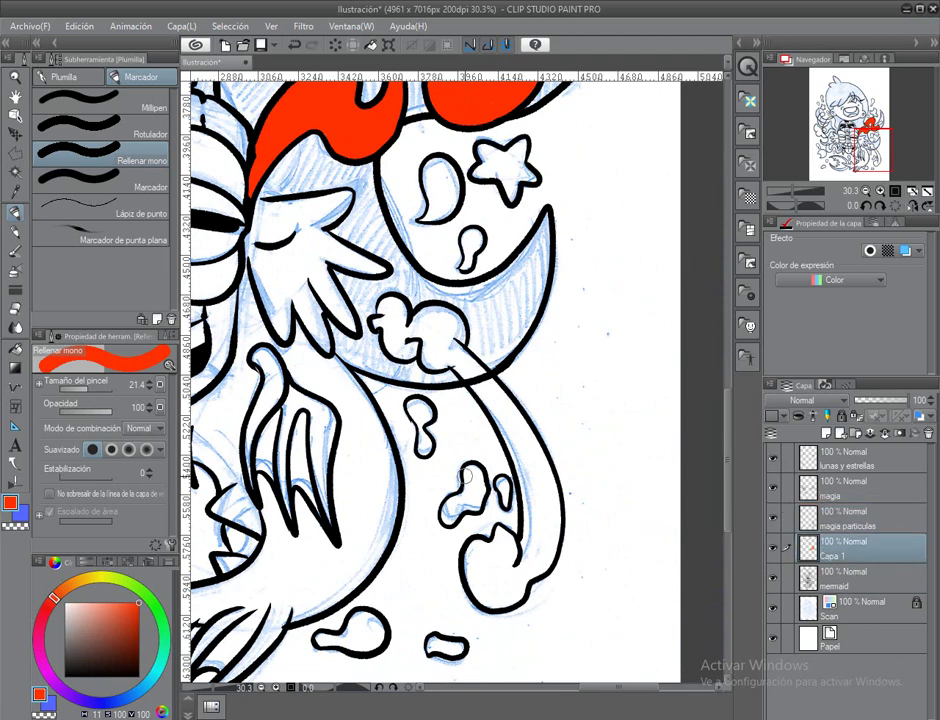
Fill the lower right cloud and its long curved tentacle with red.
mouse_move(400, 335)
mouse_down()
mouse_move(340, 300)
mouse_move(365, 305)
mouse_move(392, 290)
mouse_move(386, 331)
mouse_move(355, 280)
mouse_up()
mouse_move(345, 270)
mouse_down()
mouse_move(378, 315)
mouse_move(412, 398)
mouse_move(403, 499)
mouse_up()
mouse_move(395, 420)
mouse_down()
mouse_move(404, 500)
mouse_move(428, 405)
mouse_move(461, 387)
mouse_move(465, 425)
mouse_move(476, 428)
mouse_up()
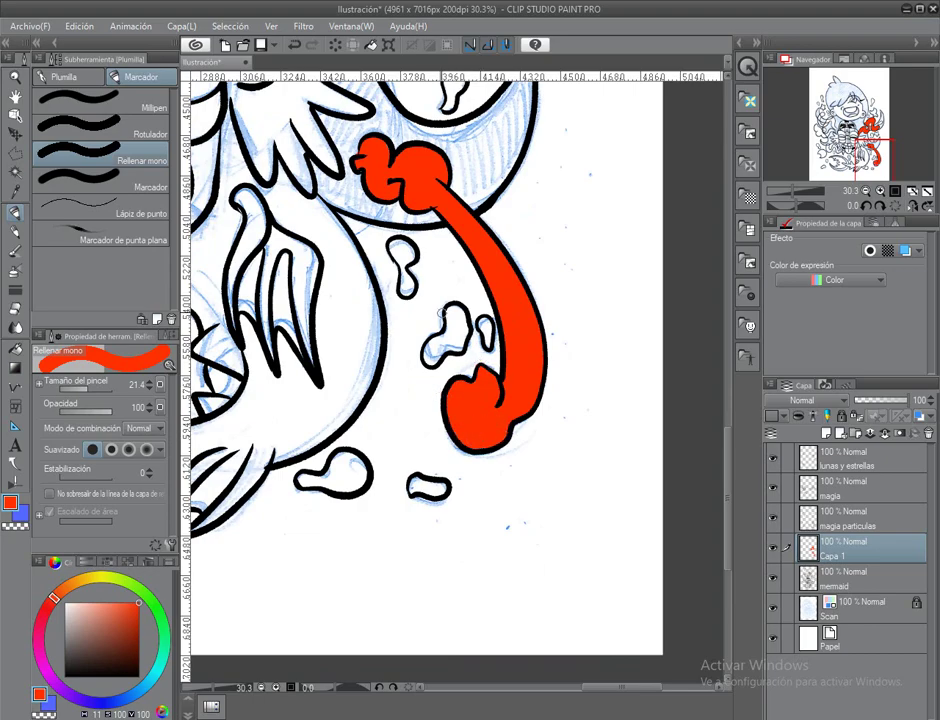
drag(310, 188, 430, 443)
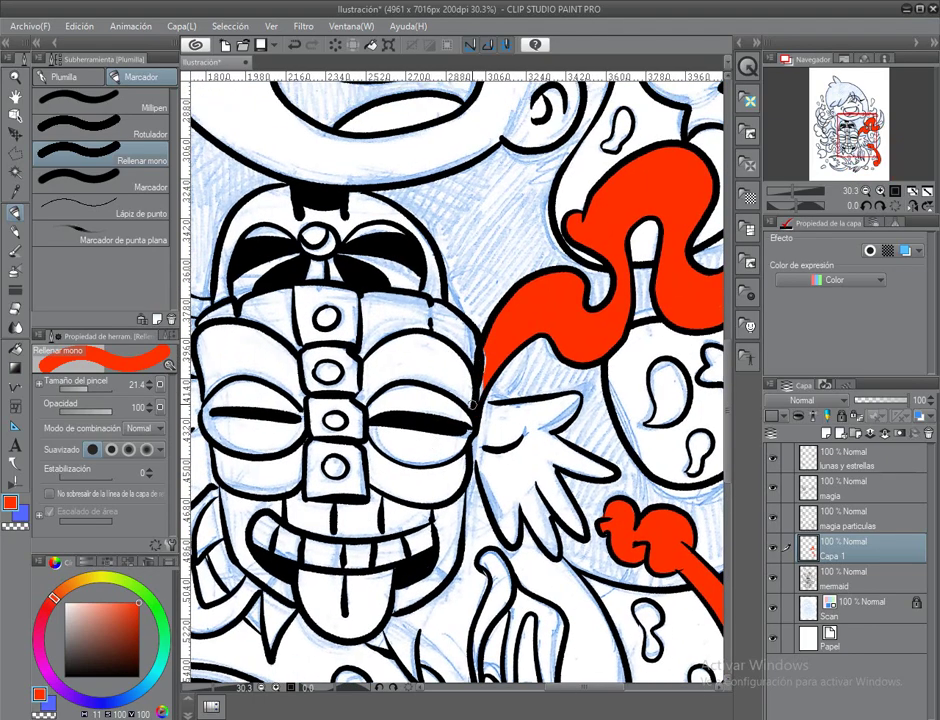
Fill the narrow tip of the red tentacle beside the tiki's eye, using Multiply blending while painting and returning the layer to Normal.
scroll(469, 405, up, 4)
click(802, 400)
click(798, 36)
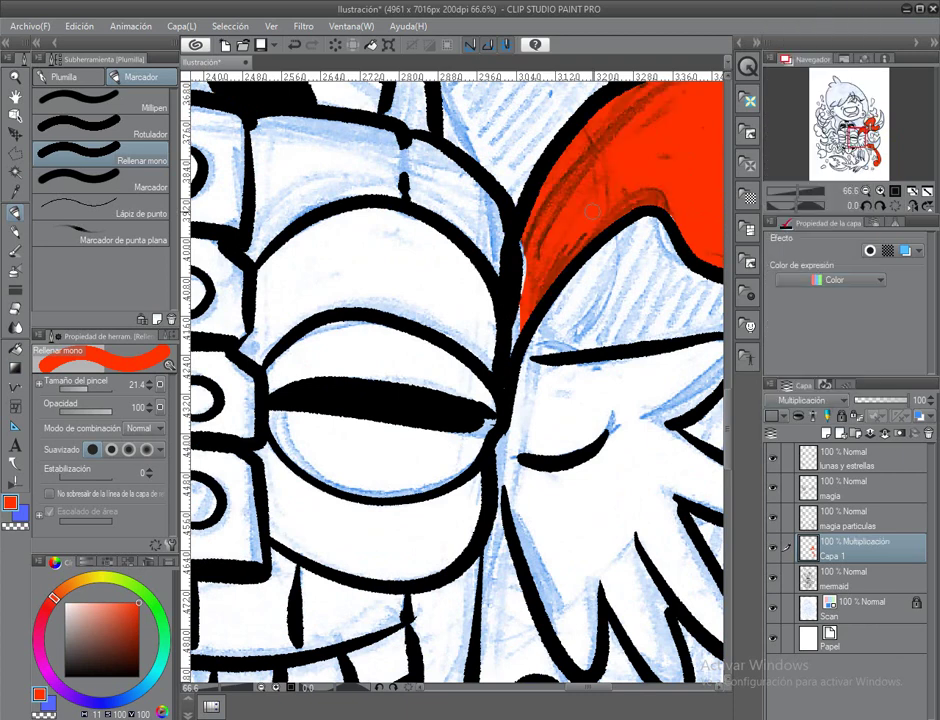
drag(593, 211, 586, 213)
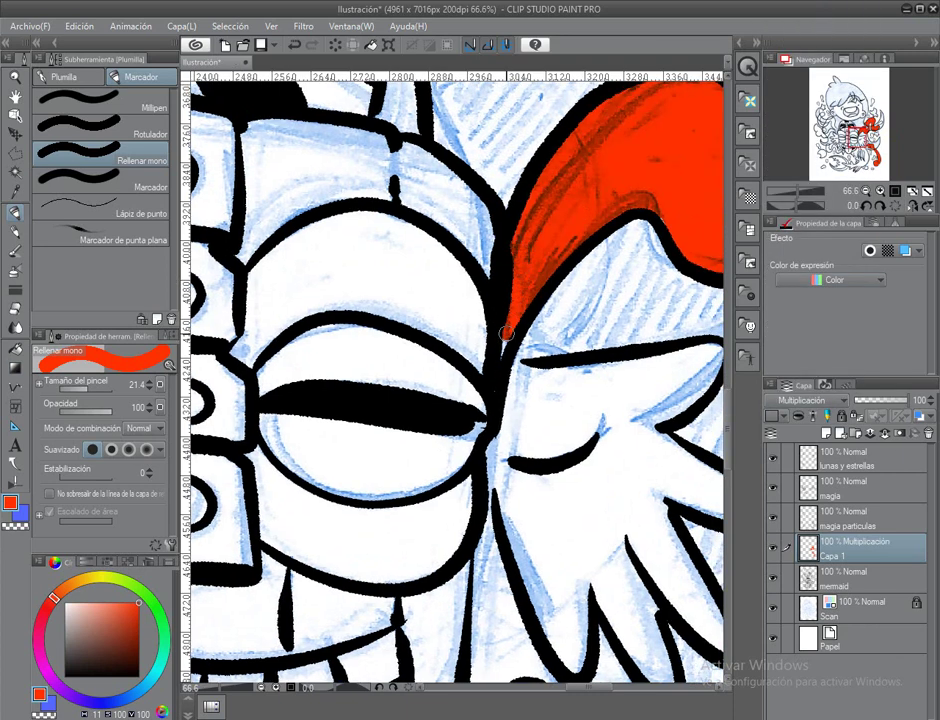
click(802, 400)
click(798, 11)
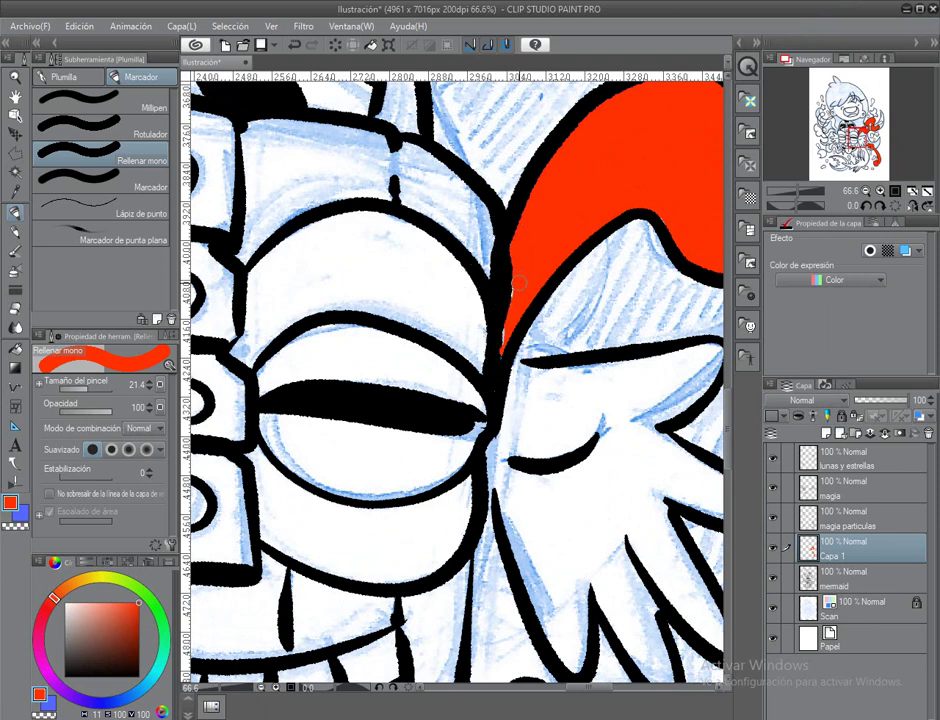
mouse_move(491, 320)
mouse_down()
mouse_move(476, 344)
mouse_move(392, 327)
mouse_move(409, 420)
mouse_move(400, 460)
mouse_up()
Fill the wavy tentacle left of the tiki's mouth with red at brush size 24.5.
click(15, 97)
key(ctrl+0)
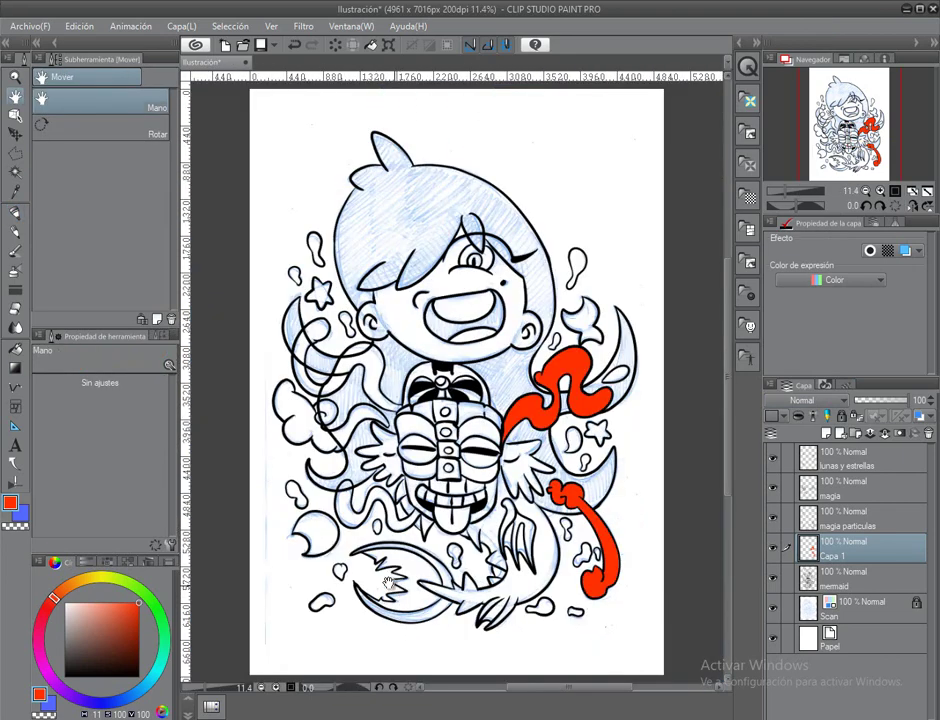
scroll(368, 594, up, 3)
key(p)
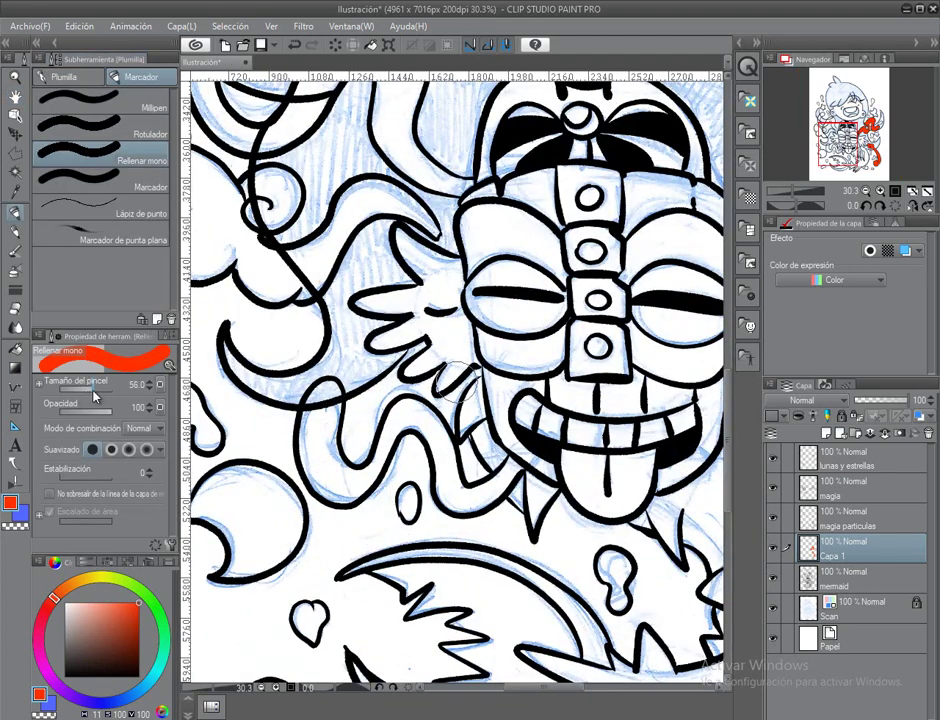
scroll(390, 329, up, 2)
drag(398, 266, 385, 340)
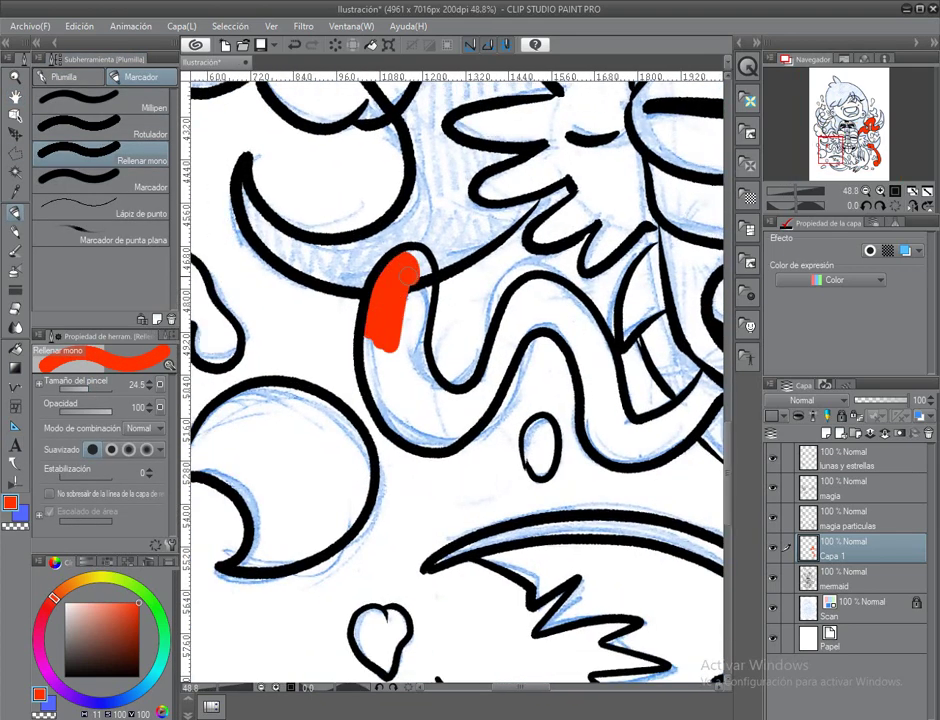
mouse_move(409, 276)
mouse_down()
mouse_move(392, 385)
mouse_move(372, 350)
mouse_move(435, 425)
mouse_move(444, 379)
mouse_move(488, 438)
mouse_move(482, 365)
mouse_move(510, 330)
mouse_move(516, 335)
mouse_move(421, 271)
mouse_up()
drag(421, 271, 503, 435)
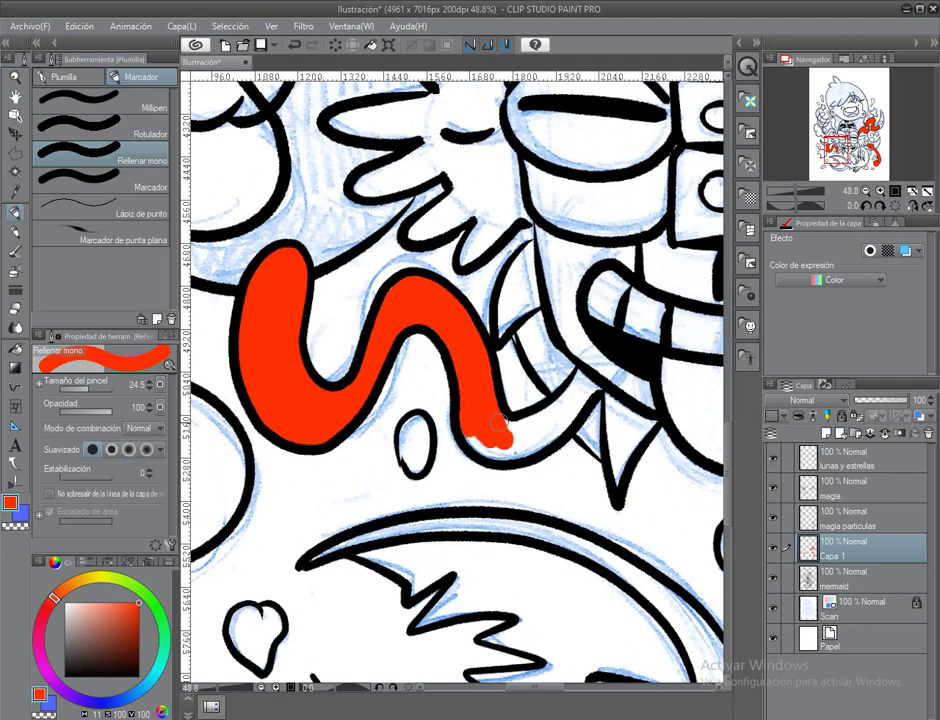
Fill the remaining end of that tentacle up to the tiki's jaw with red.
drag(589, 373, 438, 486)
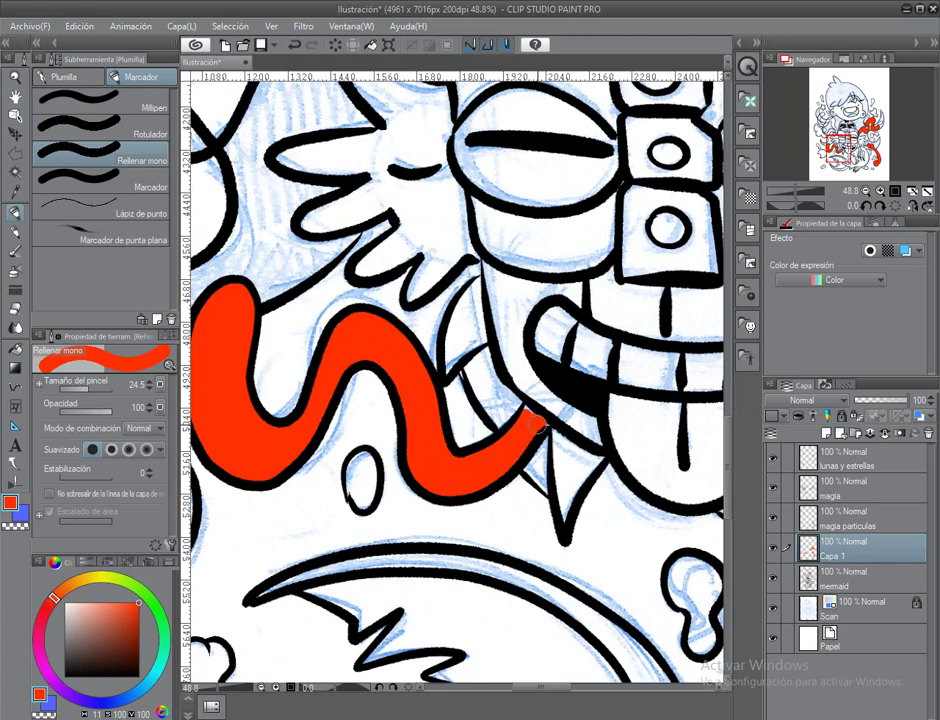
drag(537, 425, 503, 447)
scroll(471, 397, up, 5)
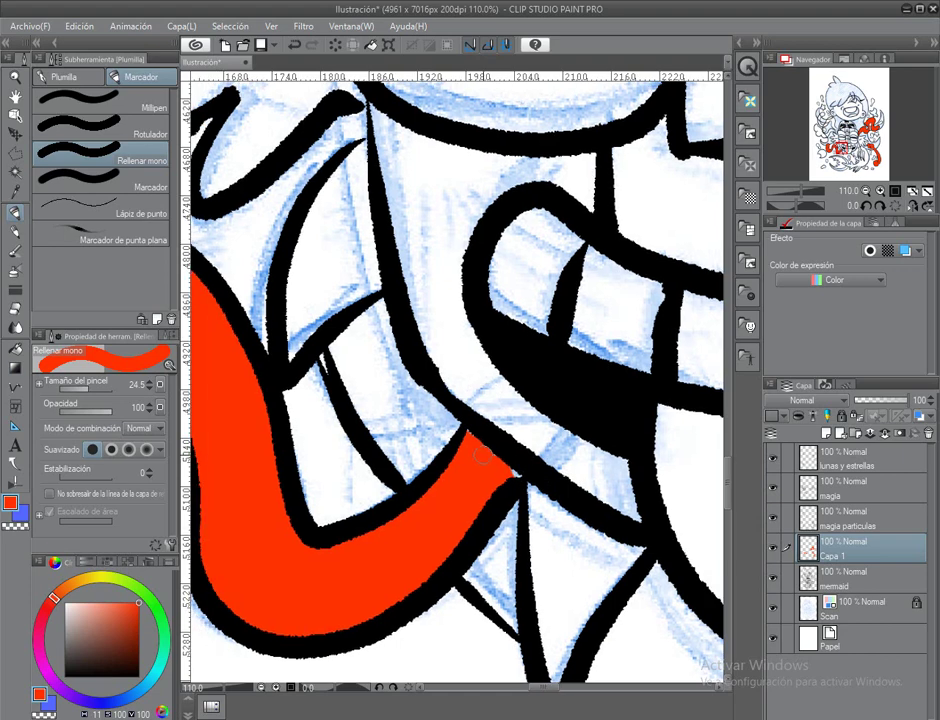
double_click(16, 97)
scroll(394, 350, up, 8)
click(15, 213)
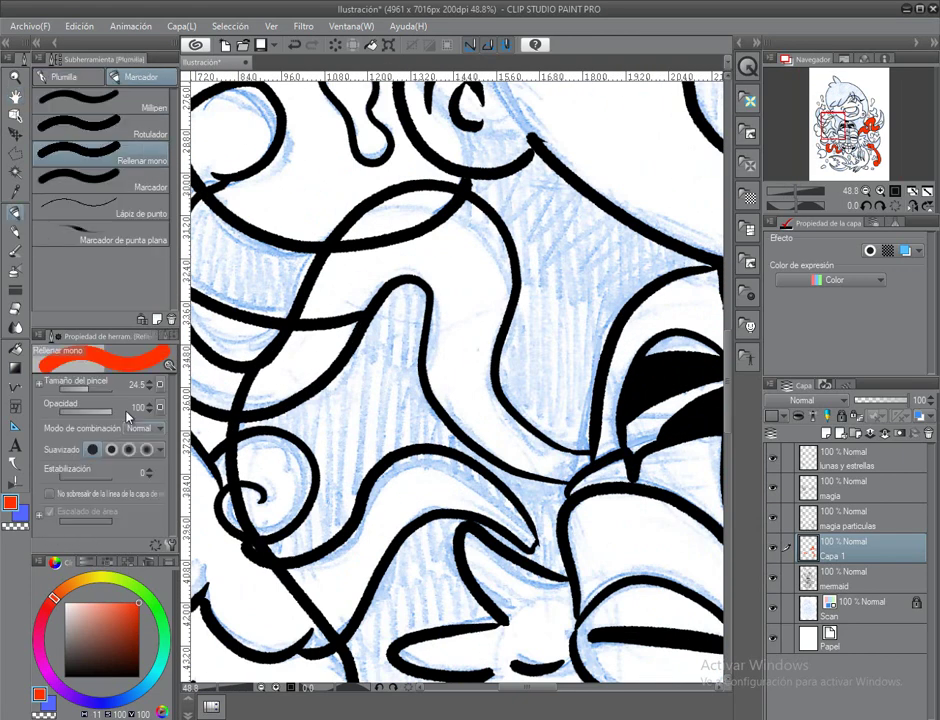
Fill the rounded tip and upper length of the tentacle beside the crescent moon, left of the face, with red.
drag(420, 310, 478, 362)
mouse_move(430, 250)
mouse_down()
mouse_move(390, 330)
mouse_move(470, 230)
mouse_move(345, 372)
mouse_move(387, 360)
mouse_move(360, 465)
mouse_up()
drag(360, 400, 280, 520)
drag(450, 340, 422, 303)
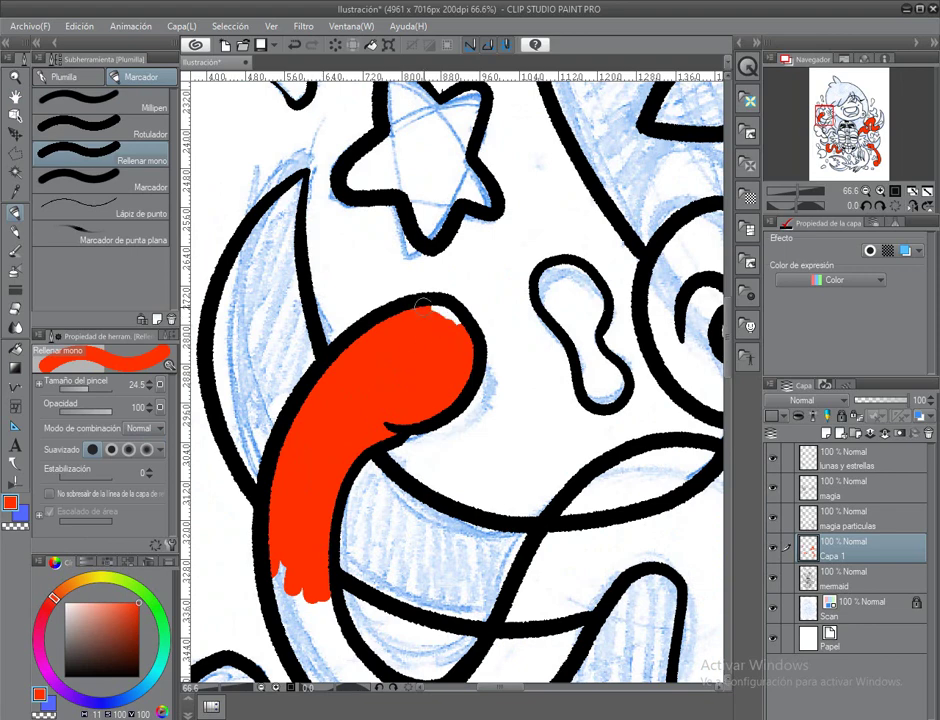
Fill that tentacle's lower bend and the start of its rising section with red.
drag(430, 420, 525, 70)
mouse_move(355, 315)
mouse_down()
mouse_move(390, 410)
mouse_move(455, 455)
mouse_move(430, 510)
mouse_up()
mouse_move(425, 460)
mouse_down()
mouse_move(443, 498)
mouse_move(313, 498)
mouse_up()
drag(520, 370, 366, 521)
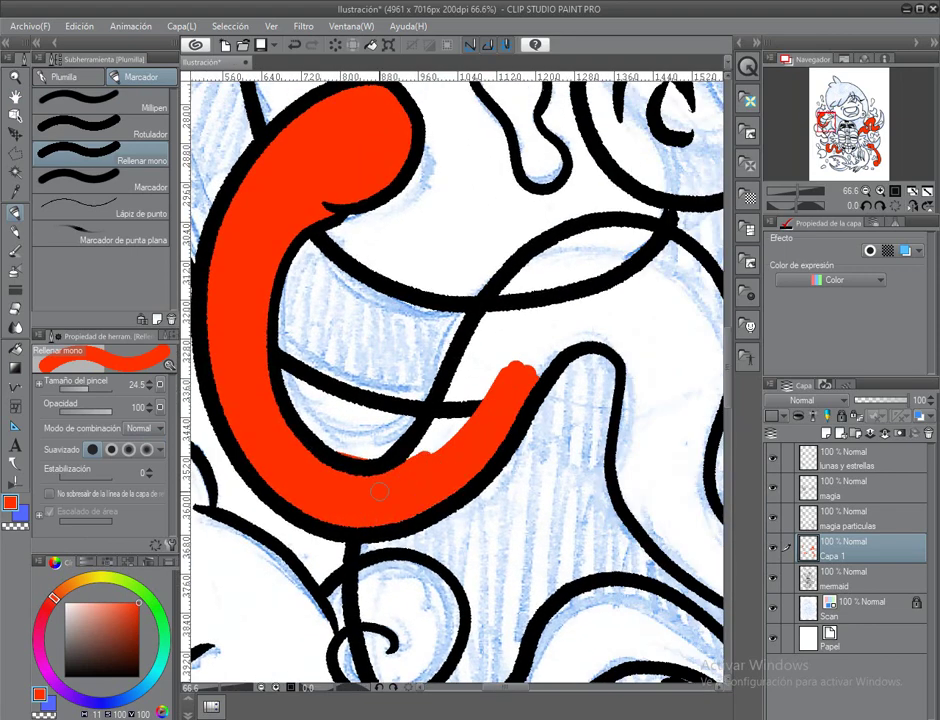
mouse_move(500, 395)
mouse_down()
mouse_move(518, 368)
mouse_move(540, 265)
mouse_up()
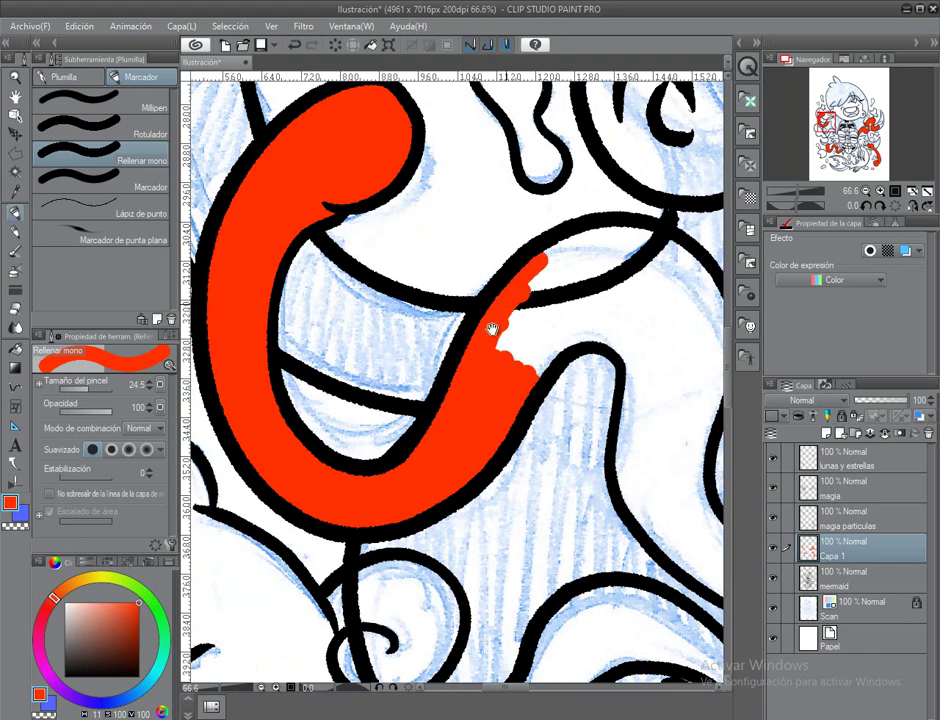
Fill the tentacle's hump and its narrowing end down to the tiki's head with red, covering the gaps along the outline.
drag(495, 329, 397, 424)
drag(440, 470, 500, 370)
mouse_move(495, 440)
mouse_down()
mouse_move(501, 411)
mouse_move(450, 440)
mouse_up()
drag(470, 415, 515, 360)
drag(510, 500, 470, 410)
drag(500, 350, 540, 450)
drag(535, 400, 490, 565)
mouse_move(510, 520)
mouse_down()
mouse_move(445, 405)
mouse_move(425, 420)
mouse_move(450, 410)
mouse_up()
mouse_move(497, 543)
mouse_down()
mouse_move(355, 265)
mouse_move(345, 340)
mouse_move(370, 372)
mouse_move(415, 398)
mouse_move(505, 415)
mouse_move(393, 393)
mouse_up()
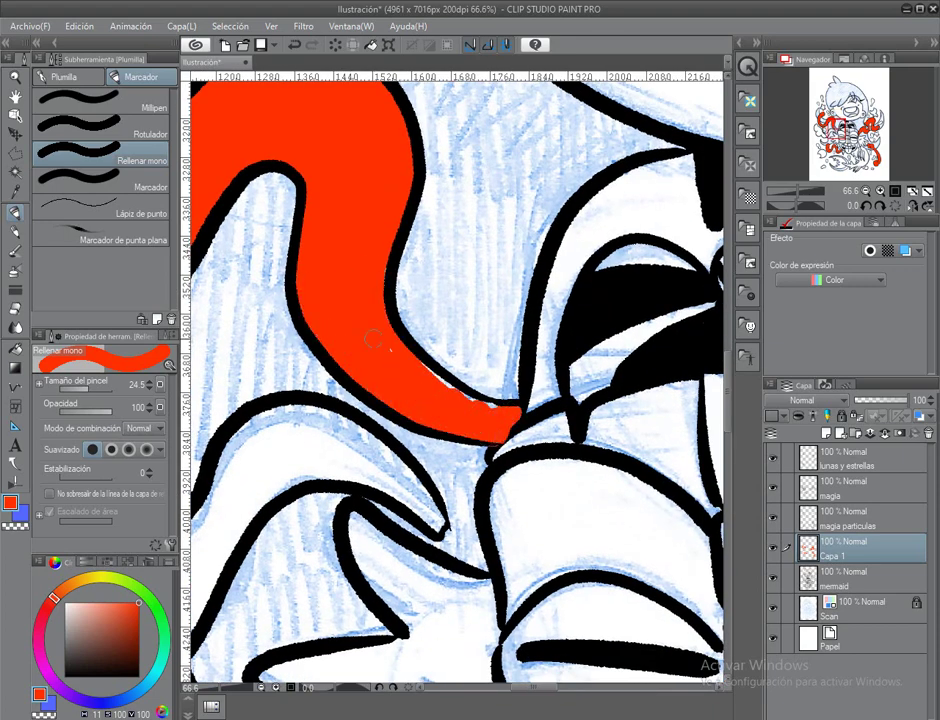
scroll(454, 415, up, 2)
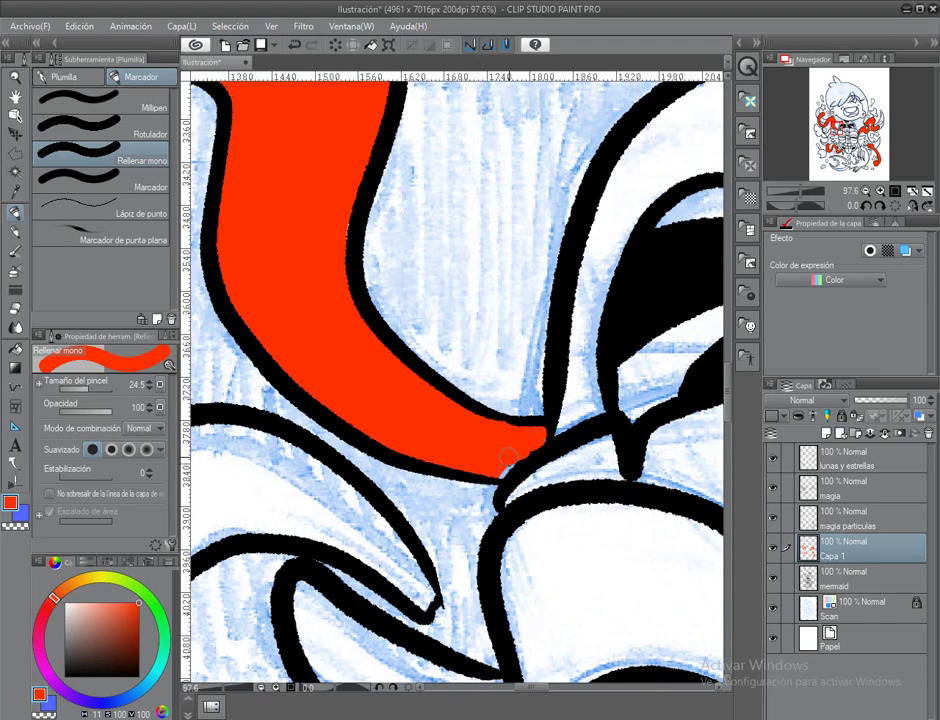
scroll(478, 457, up, 1)
Fill the lower wavy tentacle, from its pointed tip near the tiki to the cloud on the left, with red.
scroll(525, 329, down, 5)
mouse_move(640, 392)
mouse_down()
mouse_move(648, 415)
mouse_move(622, 362)
mouse_up()
scroll(495, 405, right, 2)
scroll(525, 410, down, 2)
drag(530, 395, 540, 450)
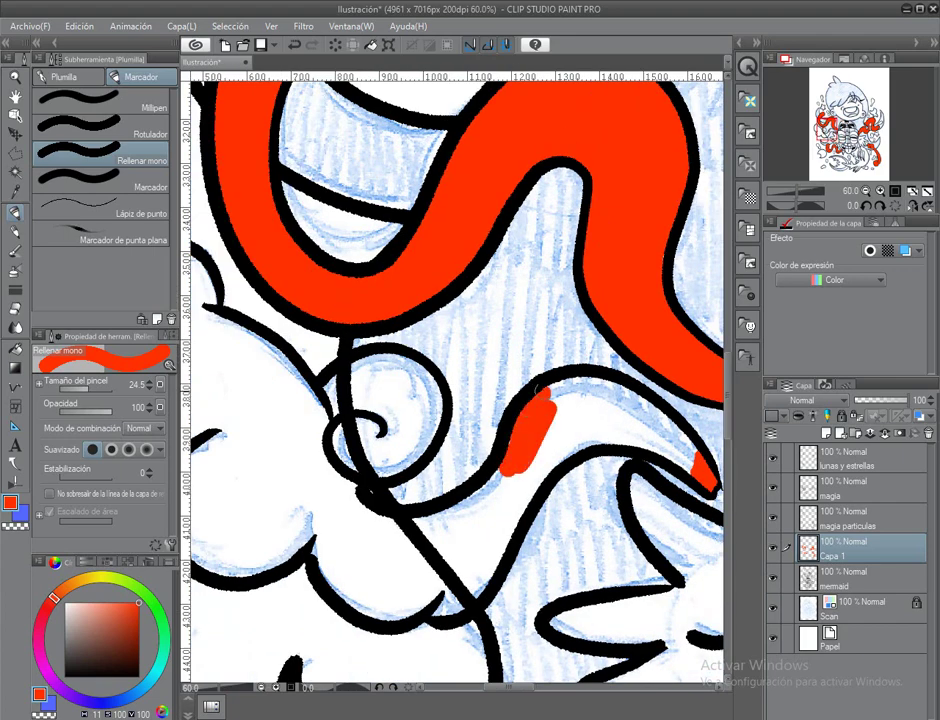
mouse_move(600, 395)
mouse_down()
mouse_move(505, 510)
mouse_move(425, 530)
mouse_up()
mouse_move(480, 515)
mouse_down()
mouse_move(425, 575)
mouse_move(385, 545)
mouse_move(390, 605)
mouse_move(265, 642)
mouse_up()
mouse_move(495, 450)
mouse_down()
mouse_move(585, 520)
mouse_move(518, 435)
mouse_up()
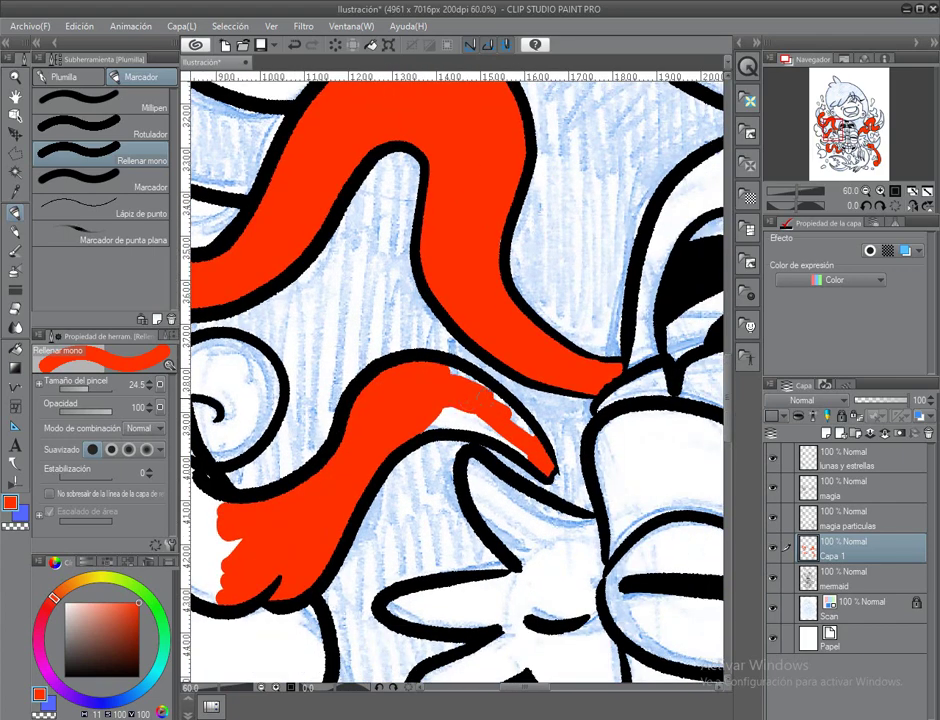
drag(485, 396, 444, 419)
Fill the lower lobes of the cloud attached to that tentacle with red.
mouse_move(329, 370)
mouse_down()
mouse_move(283, 272)
mouse_move(310, 420)
mouse_up()
drag(300, 330, 320, 400)
drag(330, 350, 380, 390)
mouse_move(469, 456)
mouse_down()
mouse_move(541, 373)
mouse_move(525, 420)
mouse_move(485, 442)
mouse_up()
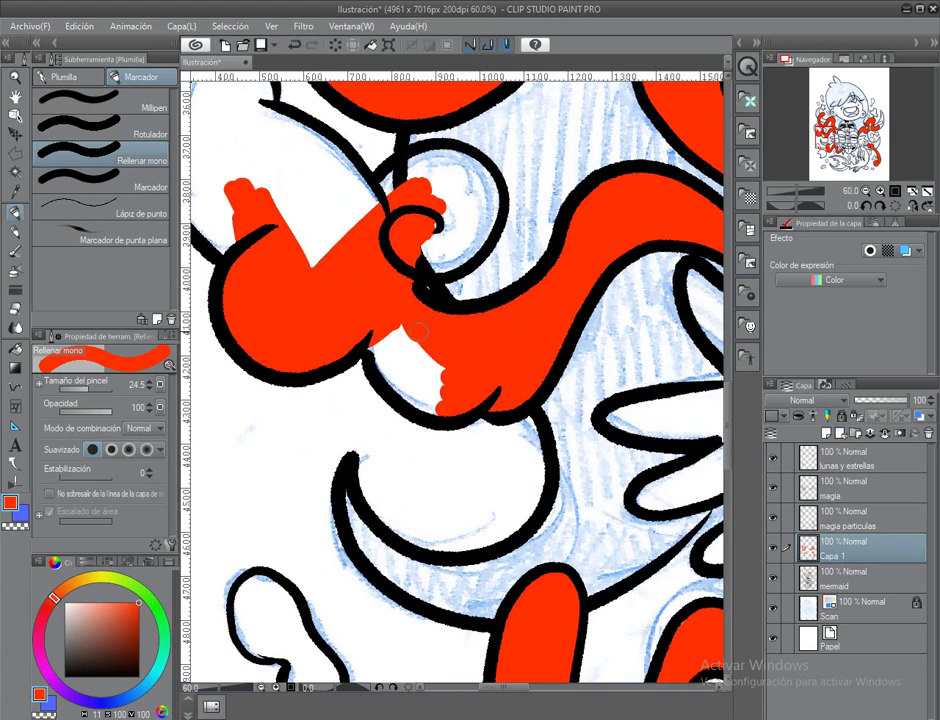
Fill the cloud's spiral curl, remaining gaps and tall upper lobe with red.
scroll(485, 442, down, 3)
scroll(485, 442, right, 3)
drag(300, 265, 322, 292)
scroll(320, 290, up, 4)
mouse_move(445, 345)
mouse_down()
mouse_move(424, 352)
mouse_move(445, 395)
mouse_move(468, 392)
mouse_up()
scroll(468, 392, left, 3)
drag(420, 232, 368, 332)
scroll(367, 332, right, 2)
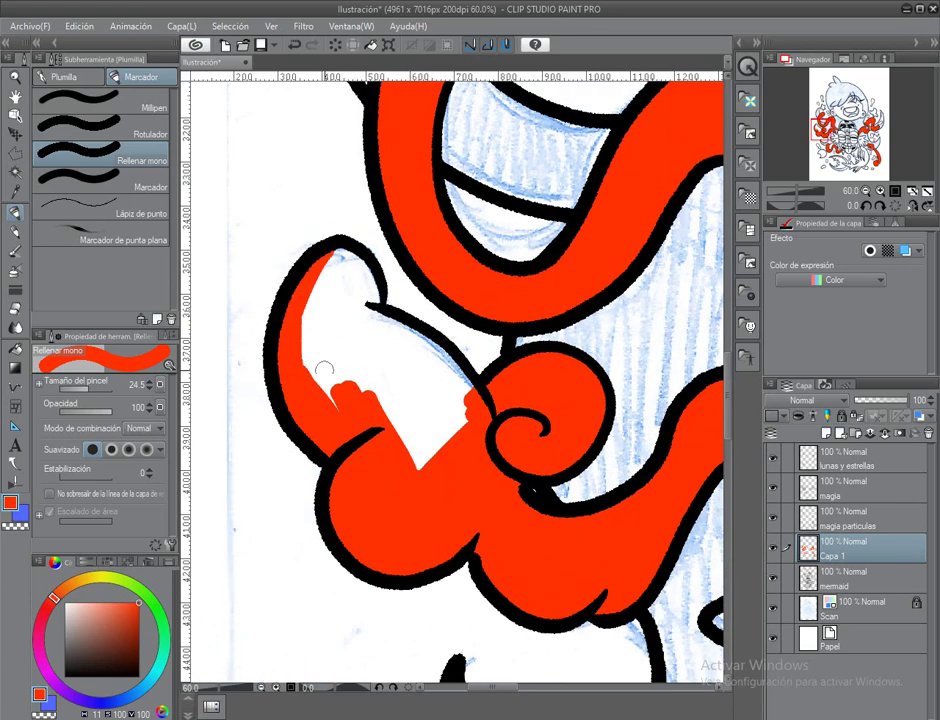
mouse_move(403, 481)
mouse_down()
mouse_move(445, 415)
mouse_move(390, 350)
mouse_move(365, 295)
mouse_move(345, 395)
mouse_move(340, 300)
mouse_move(400, 305)
mouse_up()
Fill the peanut-shaped drop below the left cloud with red.
scroll(489, 216, down, 10)
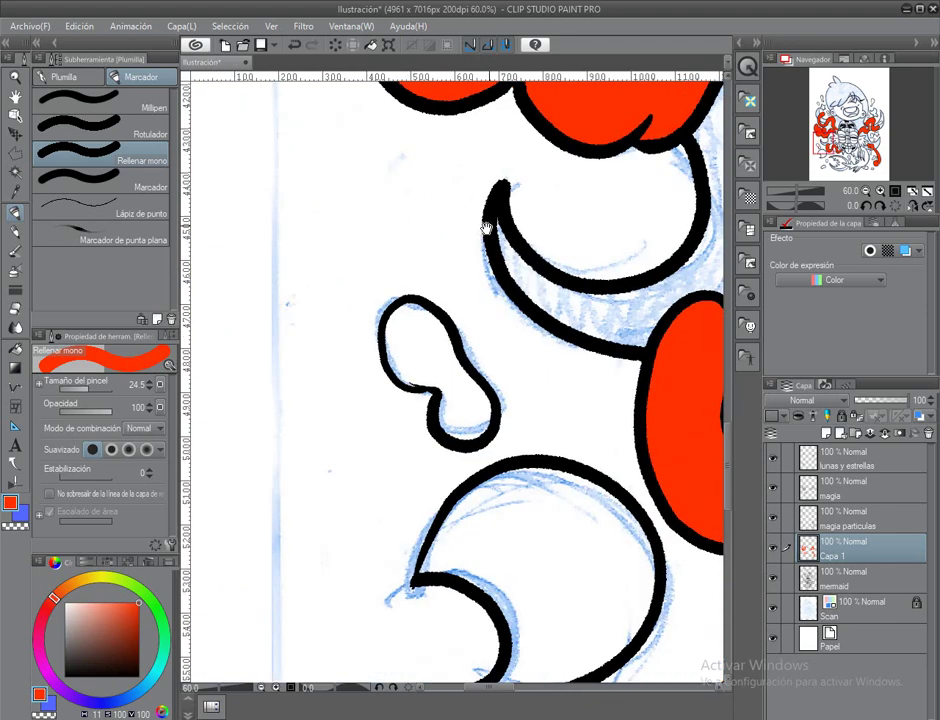
click(362, 362)
mouse_move(362, 362)
mouse_down()
mouse_move(395, 370)
mouse_move(430, 400)
mouse_move(415, 415)
mouse_move(326, 220)
mouse_up()
Fill the large notched ball, the small heart and the bean-shaped drop at the lower left with red, using brush size 37.
mouse_move(330, 405)
mouse_down()
mouse_move(345, 345)
mouse_move(420, 430)
mouse_up()
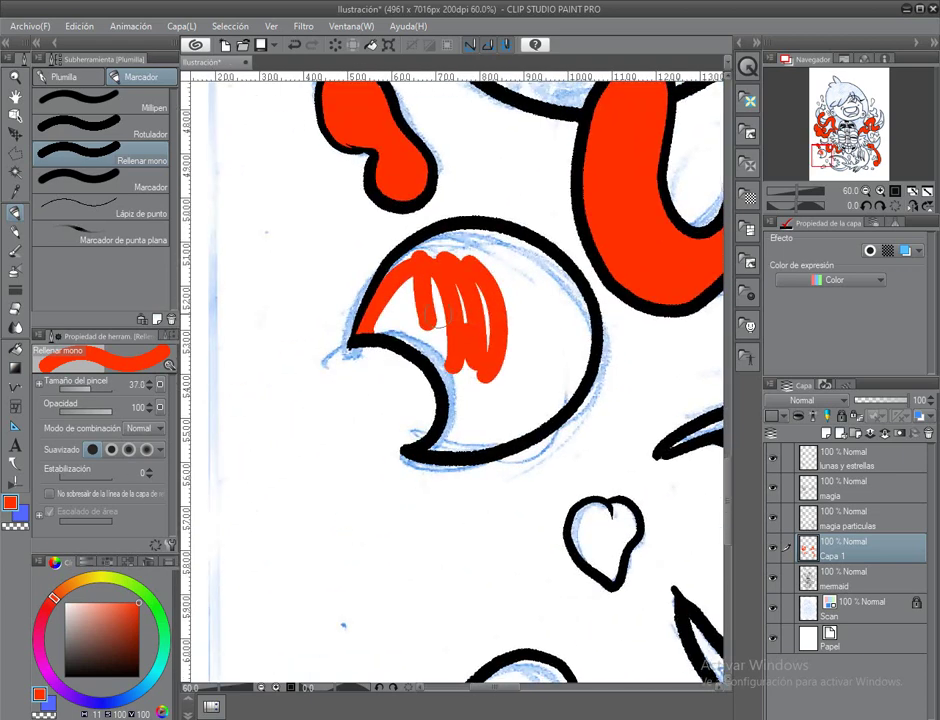
mouse_move(440, 318)
mouse_down()
mouse_move(490, 330)
mouse_move(540, 360)
mouse_move(560, 330)
mouse_move(574, 359)
mouse_move(490, 410)
mouse_move(490, 420)
mouse_move(577, 457)
mouse_move(308, 203)
mouse_move(419, 334)
mouse_up()
drag(405, 381, 563, 313)
mouse_move(440, 420)
mouse_down()
mouse_move(490, 400)
mouse_move(500, 440)
mouse_up()
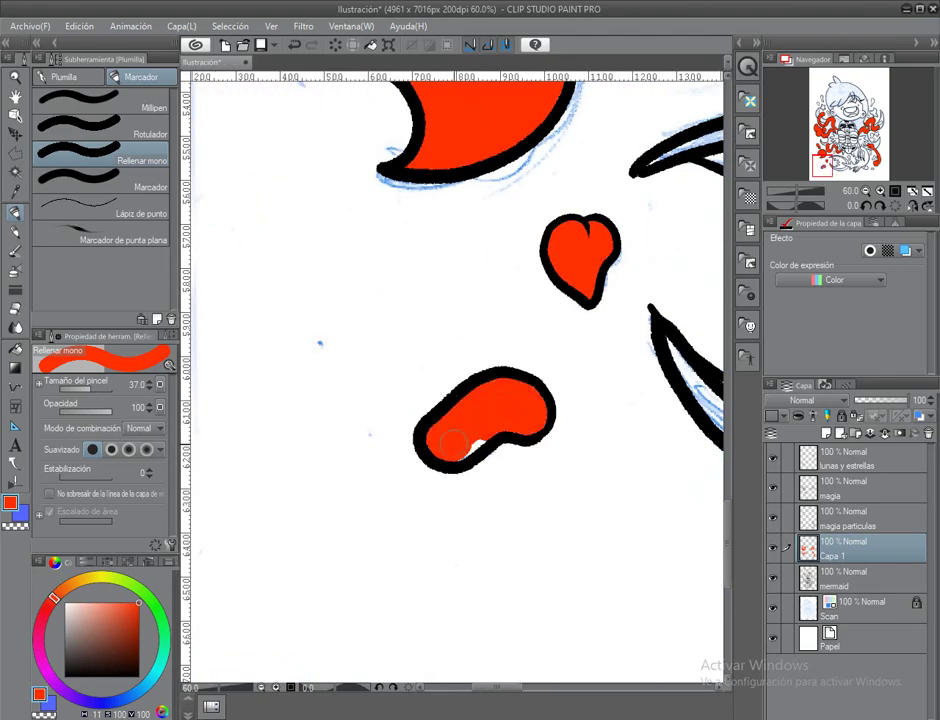
drag(560, 200, 210, 500)
Fill the star and the small drops to the left of the character's face with red.
drag(430, 330, 357, 280)
mouse_move(350, 300)
mouse_down()
mouse_move(357, 262)
mouse_move(380, 680)
mouse_up()
drag(250, 80, 535, 680)
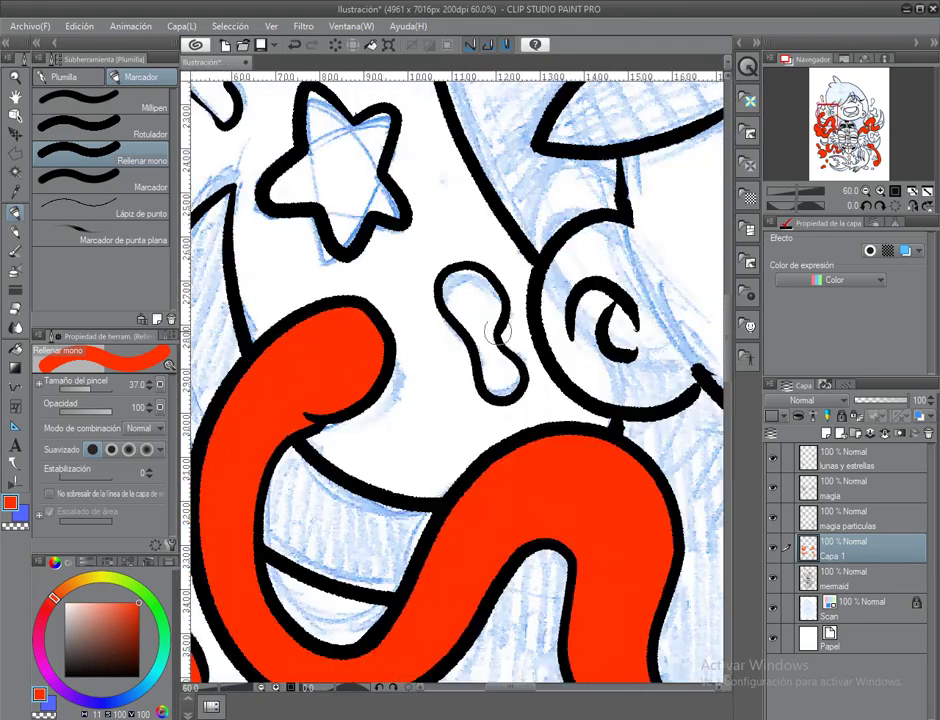
mouse_move(465, 280)
mouse_down()
mouse_move(489, 357)
mouse_move(604, 525)
mouse_up()
mouse_move(445, 280)
mouse_down()
mouse_move(440, 385)
mouse_move(478, 378)
mouse_move(500, 300)
mouse_up()
drag(396, 305, 500, 345)
mouse_move(420, 270)
mouse_down()
mouse_move(430, 300)
mouse_move(384, 415)
mouse_move(264, 443)
mouse_up()
drag(375, 205, 405, 330)
Fill the long drop to the right of the hair and the forked tail-like shape below it with red.
drag(640, 320, 220, 330)
mouse_move(620, 400)
mouse_down()
mouse_move(445, 403)
mouse_move(475, 230)
mouse_move(500, 260)
mouse_move(475, 345)
mouse_up()
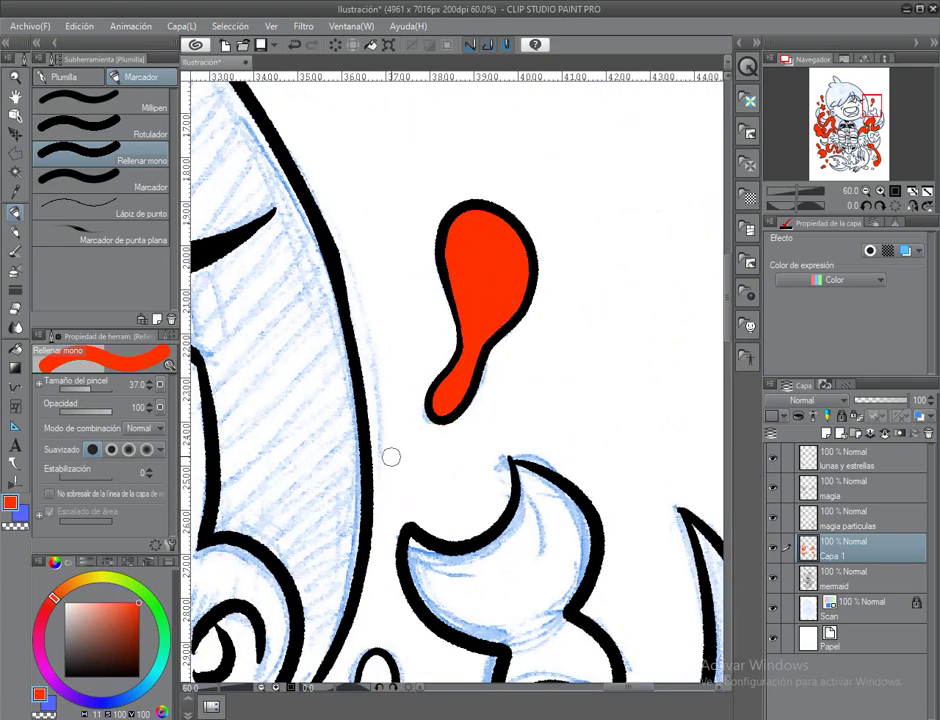
drag(423, 398, 308, 133)
mouse_move(405, 310)
mouse_down()
mouse_move(400, 260)
mouse_move(440, 345)
mouse_up()
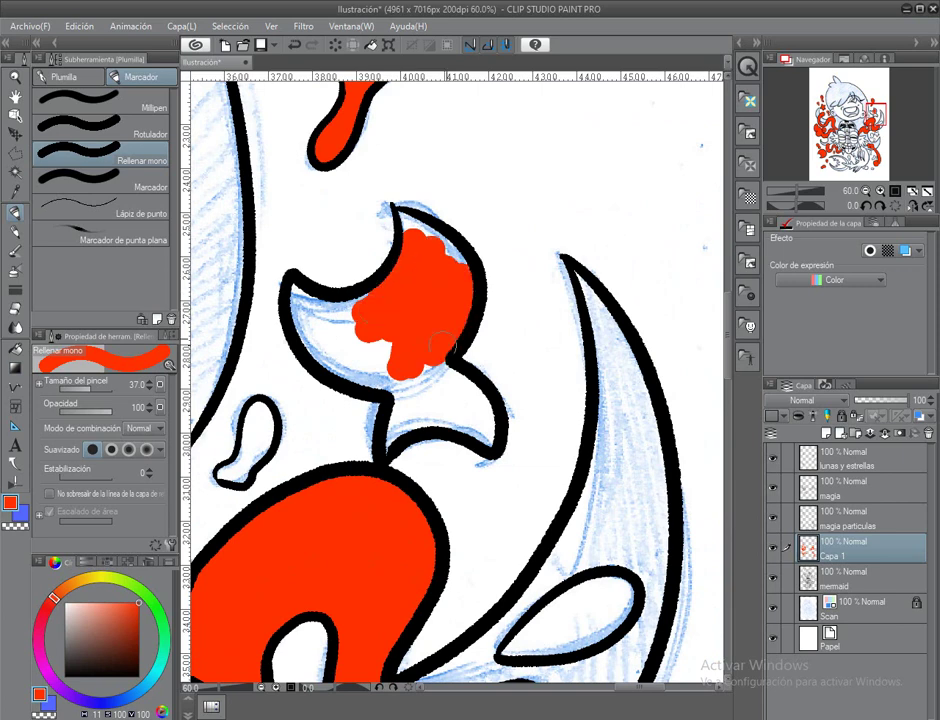
drag(321, 345, 366, 395)
drag(398, 250, 338, 170)
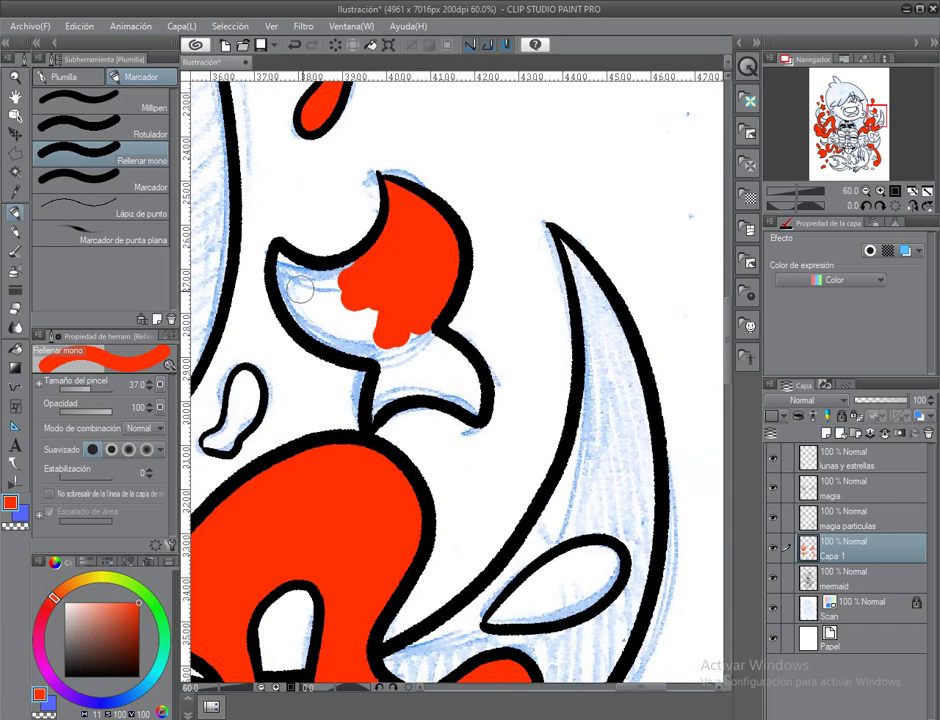
mouse_move(360, 300)
mouse_down()
mouse_move(380, 330)
mouse_move(372, 318)
mouse_move(474, 410)
mouse_move(405, 360)
mouse_up()
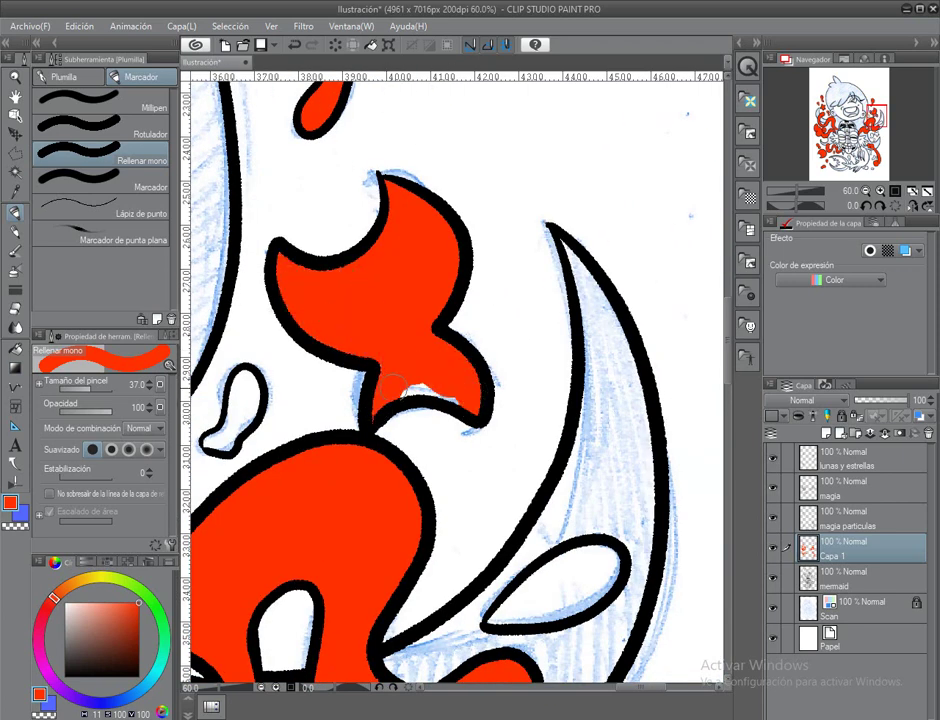
Reduce the brush size to 21.4 and fill the small drop and leaf shape near the right tentacle with red.
drag(300, 395, 426, 310)
key(bracketleft)
key(bracketleft)
drag(390, 275, 374, 310)
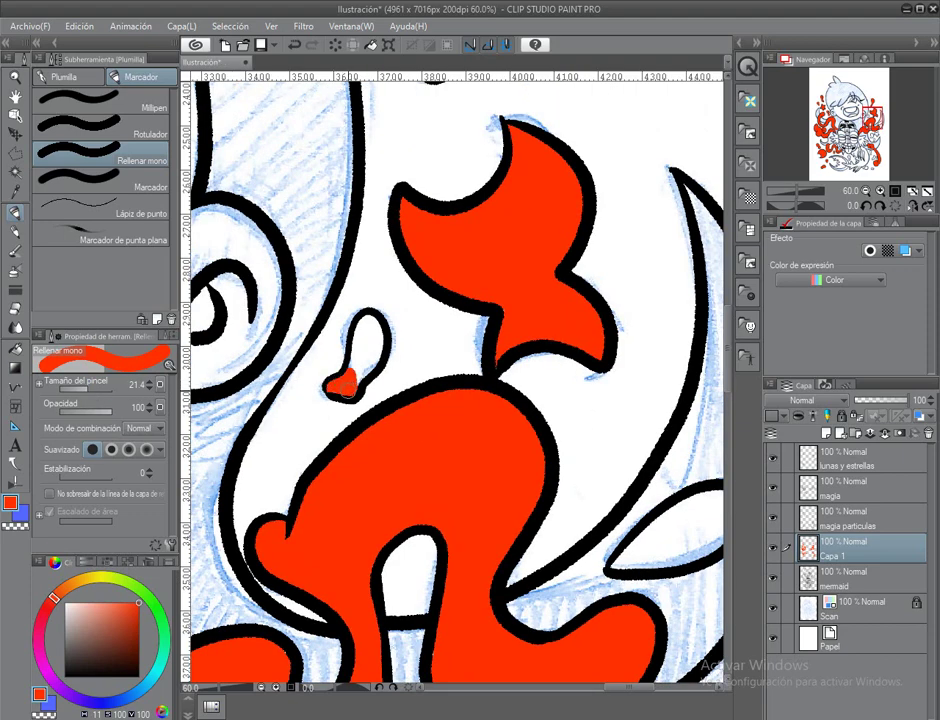
drag(345, 383, 365, 330)
mouse_move(722, 519)
mouse_down()
mouse_move(487, 384)
mouse_move(440, 402)
mouse_move(429, 425)
mouse_move(505, 380)
mouse_move(573, 56)
mouse_up()
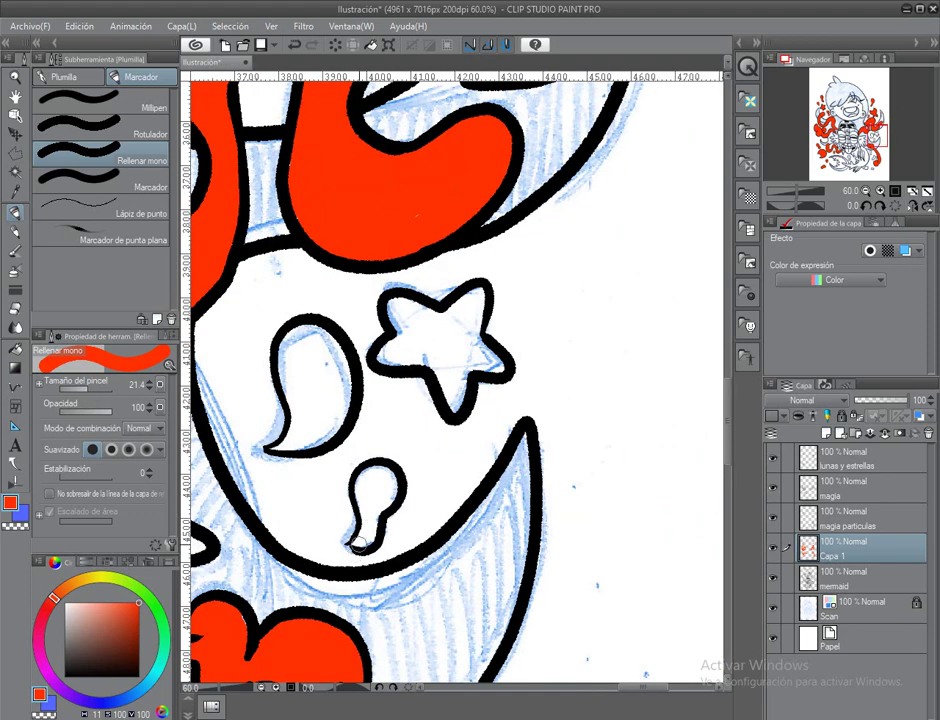
Fill the two comma-shaped drops inside the right-hand crescent with red.
drag(372, 500, 360, 540)
drag(385, 480, 372, 505)
mouse_move(320, 405)
mouse_down()
mouse_move(300, 336)
mouse_move(288, 410)
mouse_up()
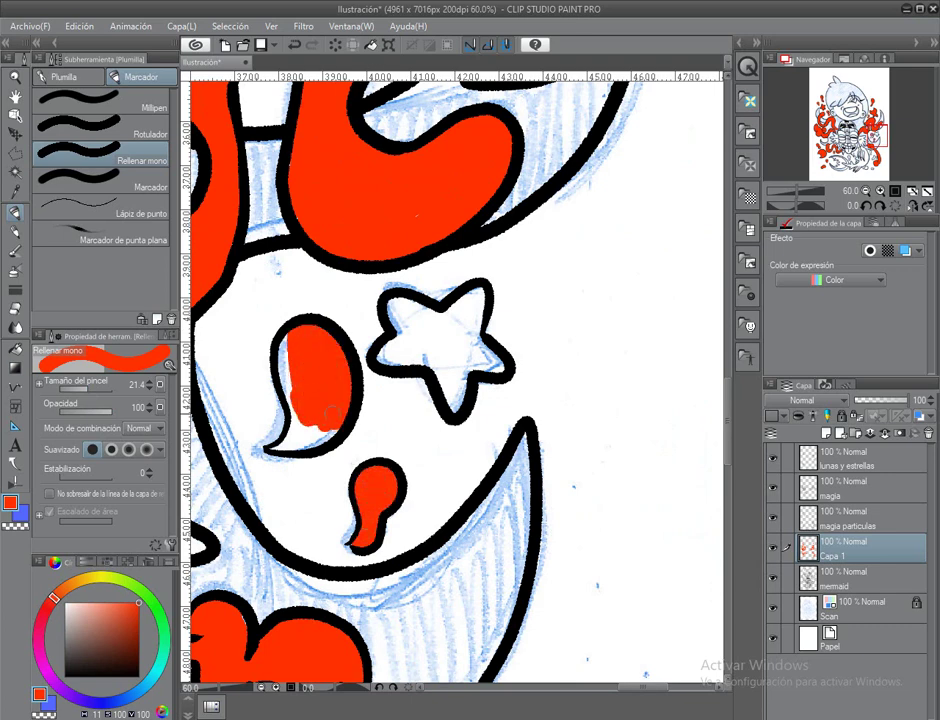
mouse_move(292, 345)
mouse_down()
mouse_move(290, 425)
mouse_move(287, 333)
mouse_move(370, 332)
mouse_move(324, 312)
mouse_up()
drag(369, 349, 304, 439)
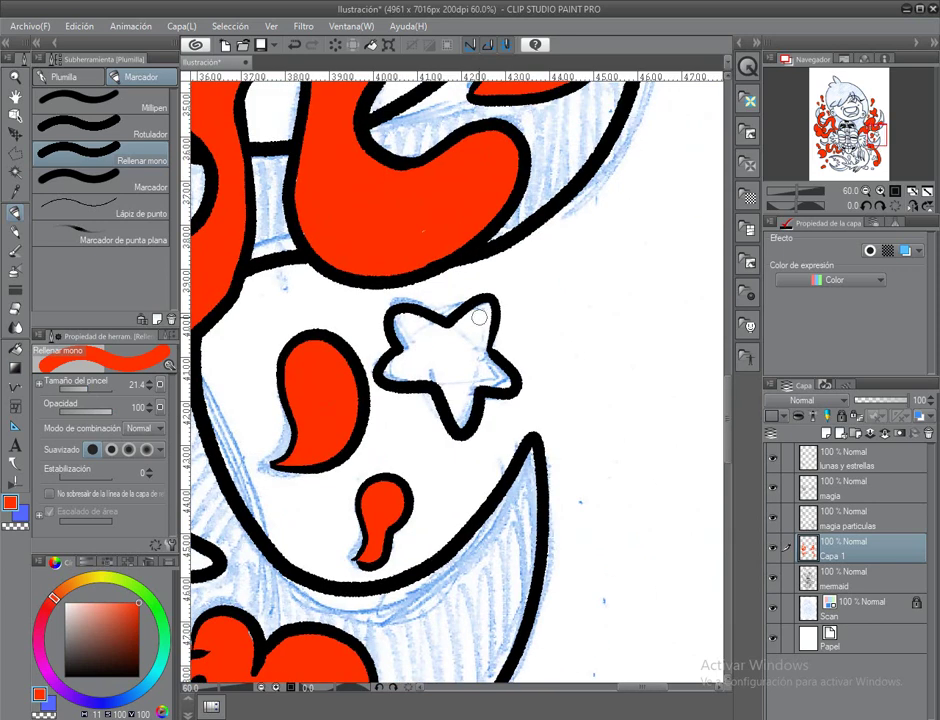
Fill the star above the right-hand crescent's tip with red.
drag(440, 338, 463, 390)
mouse_move(486, 310)
mouse_down()
mouse_move(466, 392)
mouse_move(402, 344)
mouse_move(392, 388)
mouse_up()
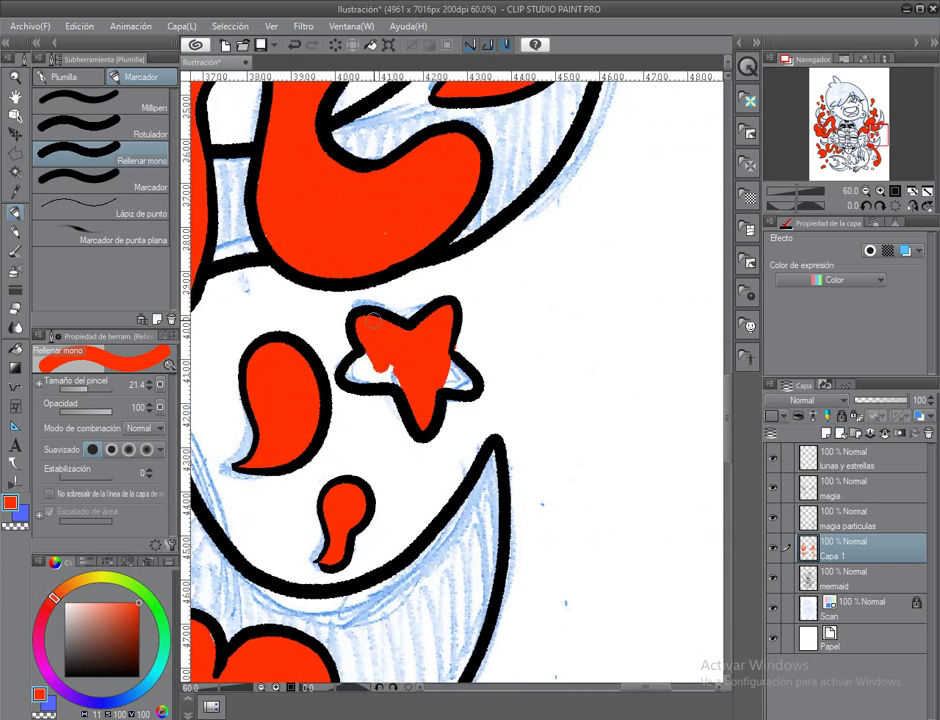
drag(362, 345, 382, 372)
drag(443, 358, 363, 322)
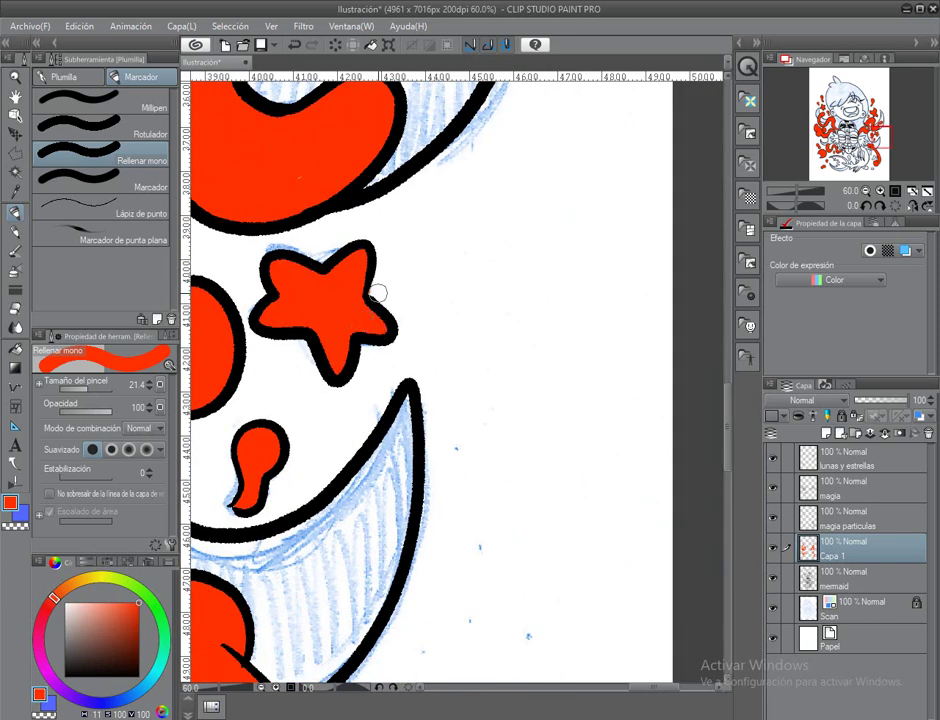
Fill the small drops beside the long right tentacle and the bean-shaped drop beneath it with red.
drag(450, 690, 615, 80)
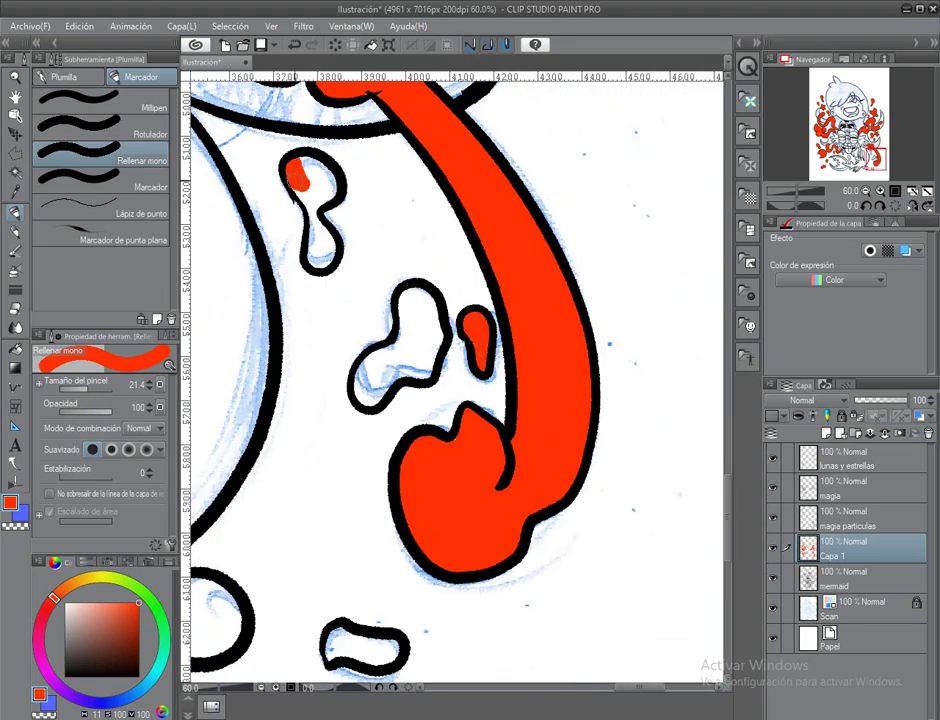
mouse_move(298, 175)
mouse_down()
mouse_move(322, 232)
mouse_move(316, 245)
mouse_up()
mouse_move(400, 307)
mouse_down()
mouse_move(352, 212)
mouse_move(348, 238)
mouse_up()
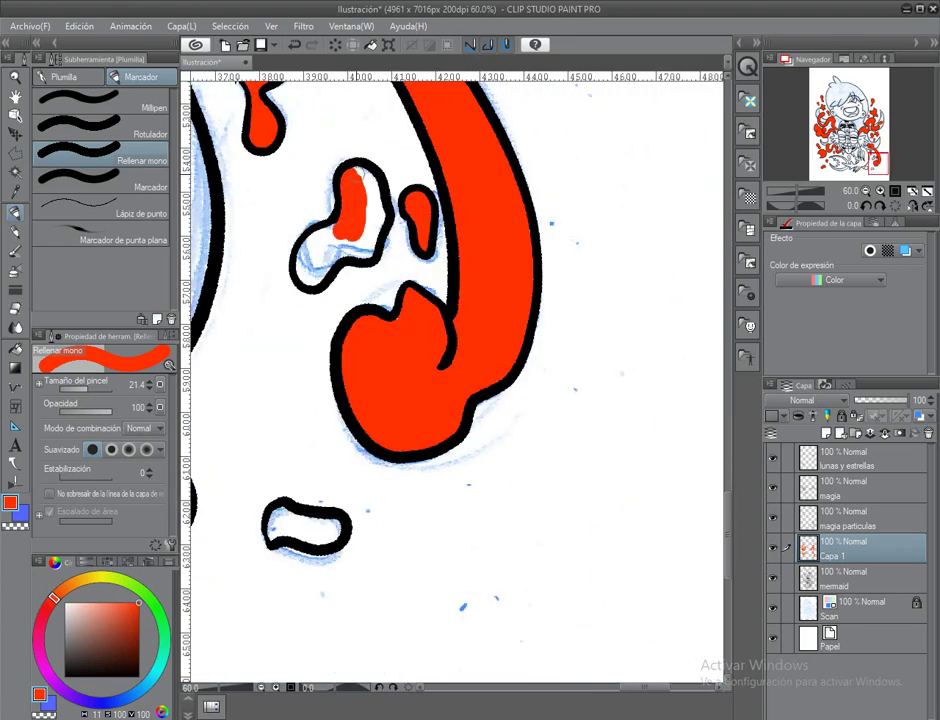
mouse_move(350, 180)
mouse_down()
mouse_move(366, 250)
mouse_move(315, 263)
mouse_move(407, 308)
mouse_move(417, 97)
mouse_up()
drag(410, 358, 445, 362)
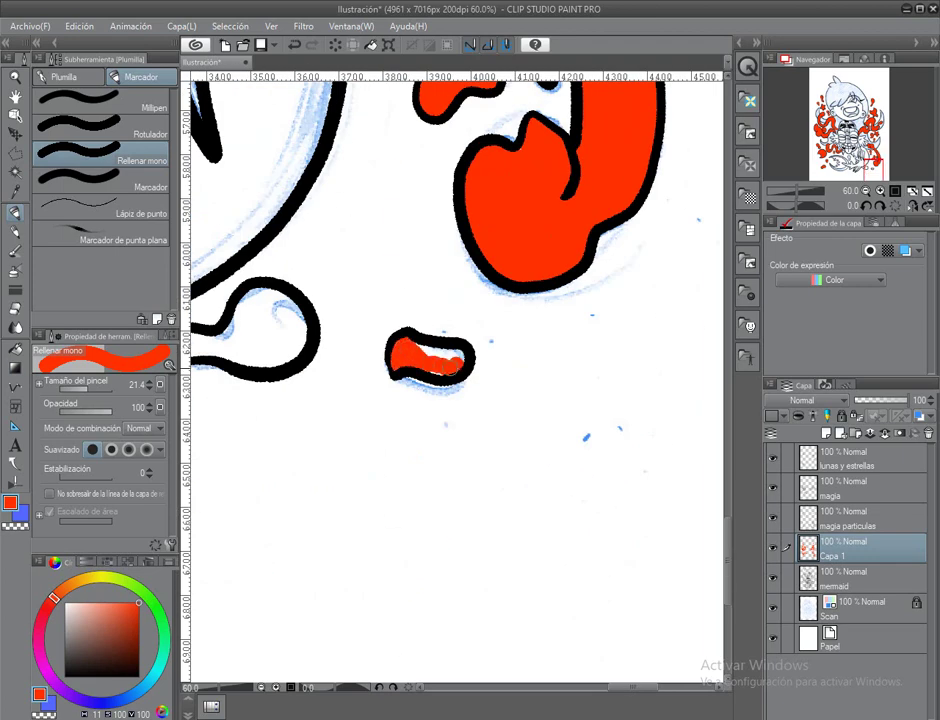
Fill the bulb-ended drop beside the mermaid's tail fin and the remaining small drops with red.
drag(373, 320, 610, 300)
drag(410, 318, 422, 315)
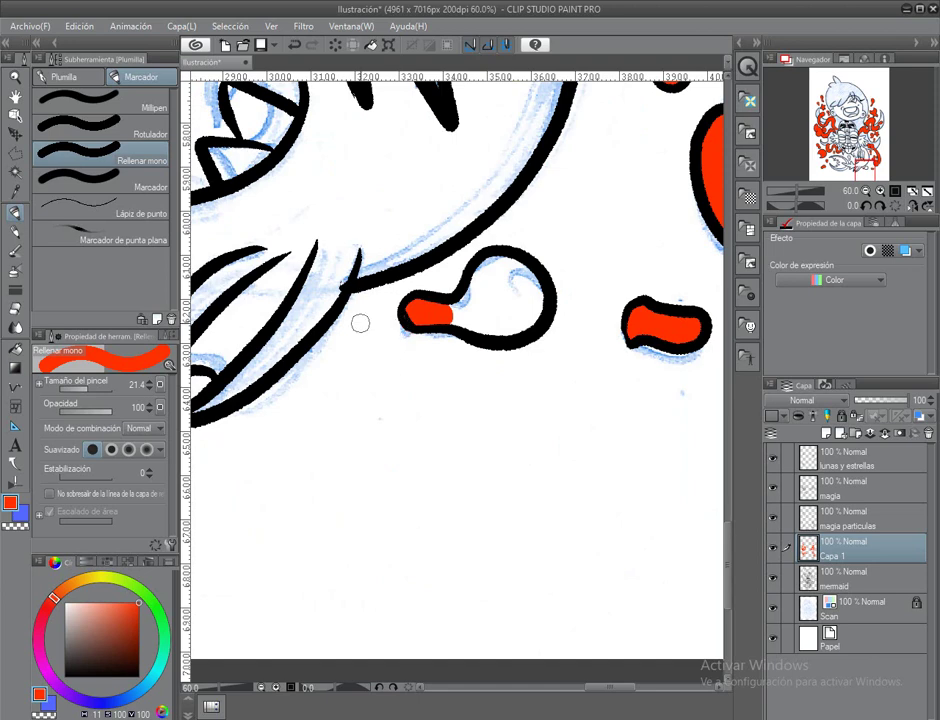
drag(360, 323, 402, 383)
mouse_move(515, 365)
mouse_down()
mouse_move(555, 345)
mouse_move(533, 380)
mouse_move(598, 360)
mouse_move(577, 333)
mouse_move(606, 352)
mouse_move(607, 400)
mouse_up()
Add two new layers between the mermaid and Scan layers, and save the illustration.
key(h)
key(ctrl+0)
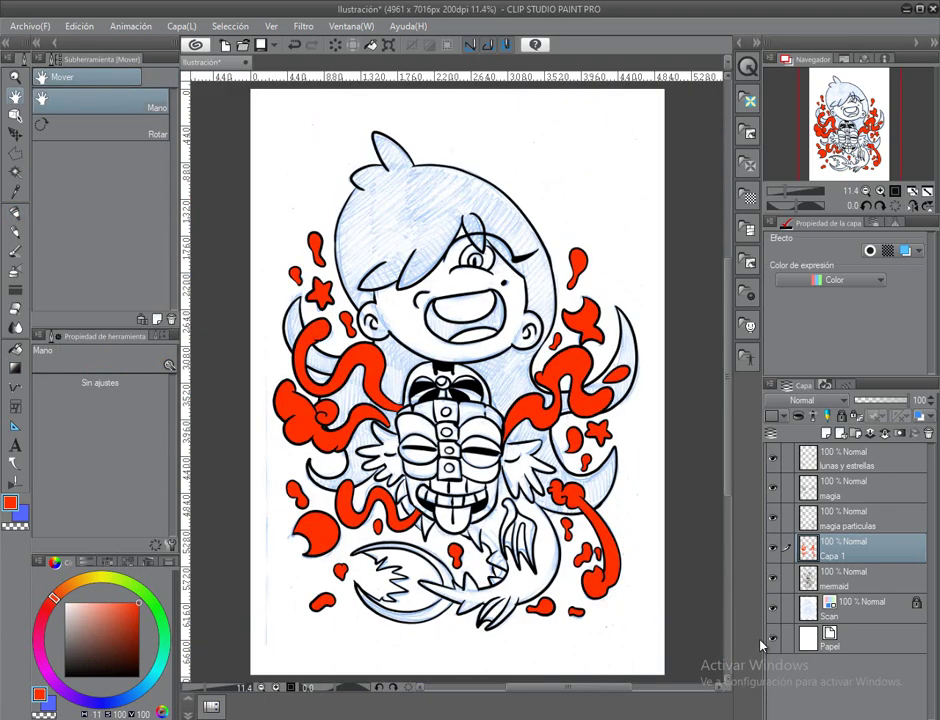
key(alt+bracketleft)
key(alt+bracketleft)
key(ctrl+shift+n)
key(ctrl+shift+n)
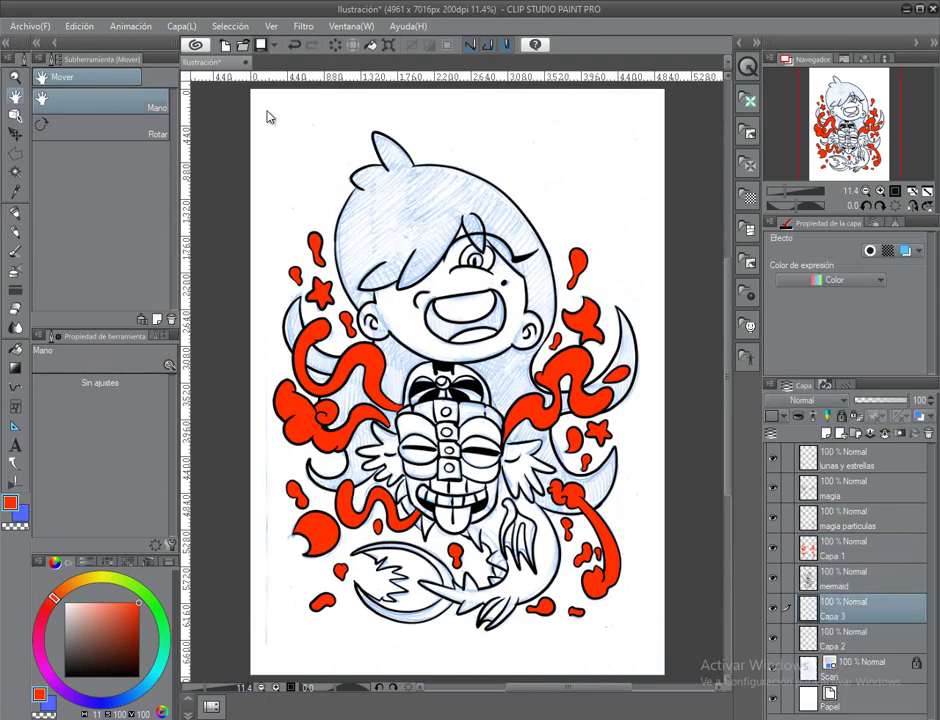
key(ctrl+s)
Try inking extra black strands inside the fringe with the G real pen at size 40.
key(p)
scroll(404, 271, up, 4)
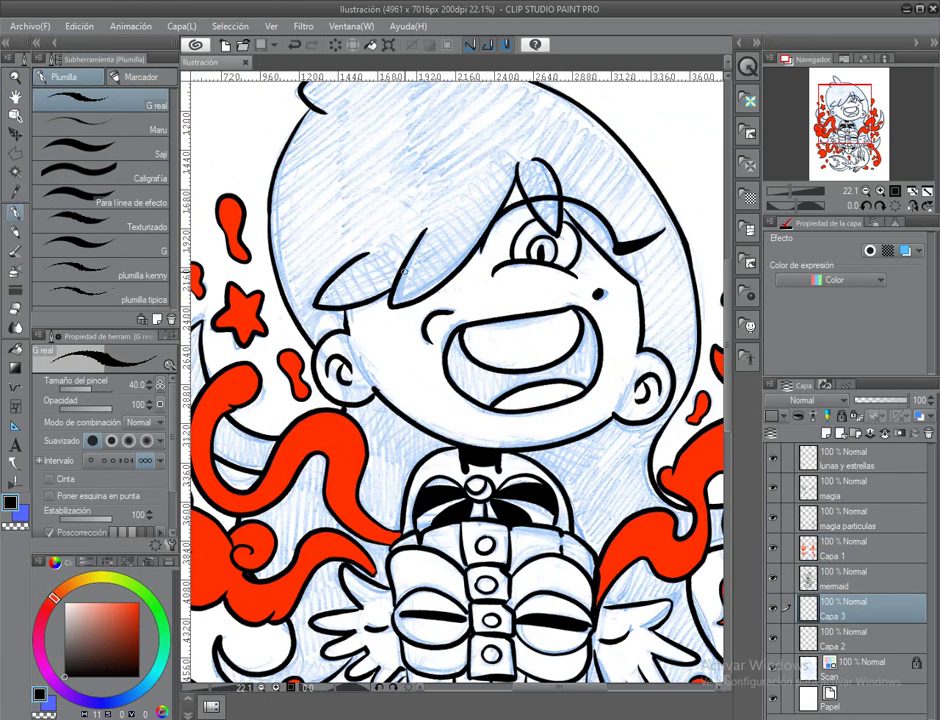
drag(404, 270, 444, 330)
drag(528, 222, 449, 338)
drag(484, 250, 444, 335)
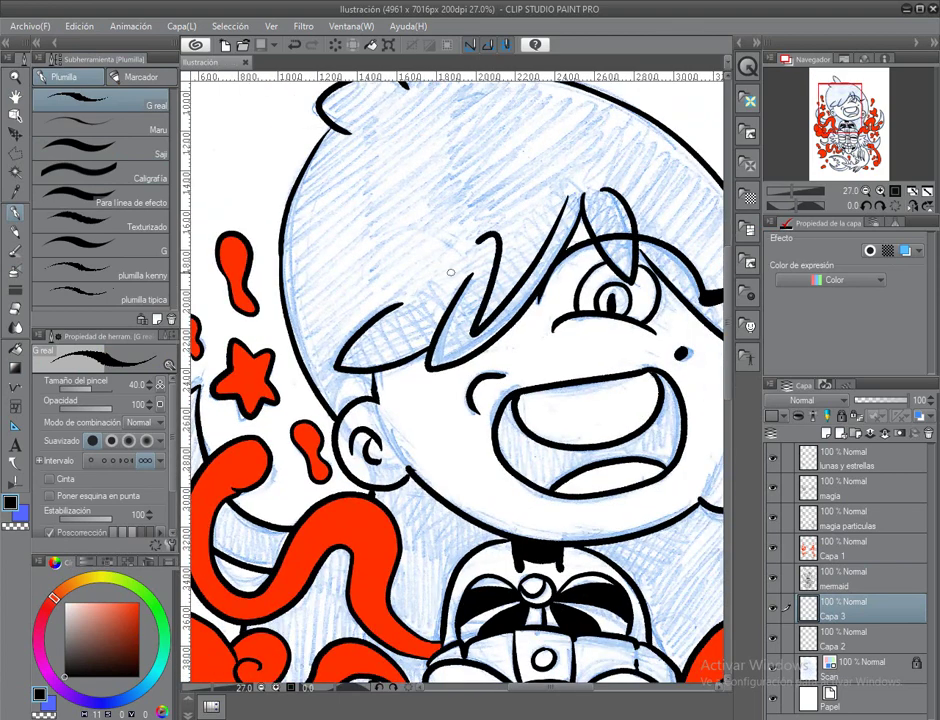
mouse_move(414, 273)
mouse_down()
mouse_move(429, 323)
mouse_move(478, 354)
mouse_up()
key(ctrl+z)
key(ctrl+z)
key(ctrl+z)
Ink the inner hair strands framing the face in black on Capa 3 with the G real pen.
drag(530, 245, 450, 355)
mouse_move(490, 265)
mouse_down()
mouse_move(445, 350)
mouse_move(320, 382)
mouse_move(259, 368)
mouse_up()
drag(436, 203, 540, 337)
Hide the Capa 1 colour layer and paint the hair edge beside the left cloud black on Capa 3 with the Rellenar mono marker at size 21.4.
drag(348, 491, 480, 140)
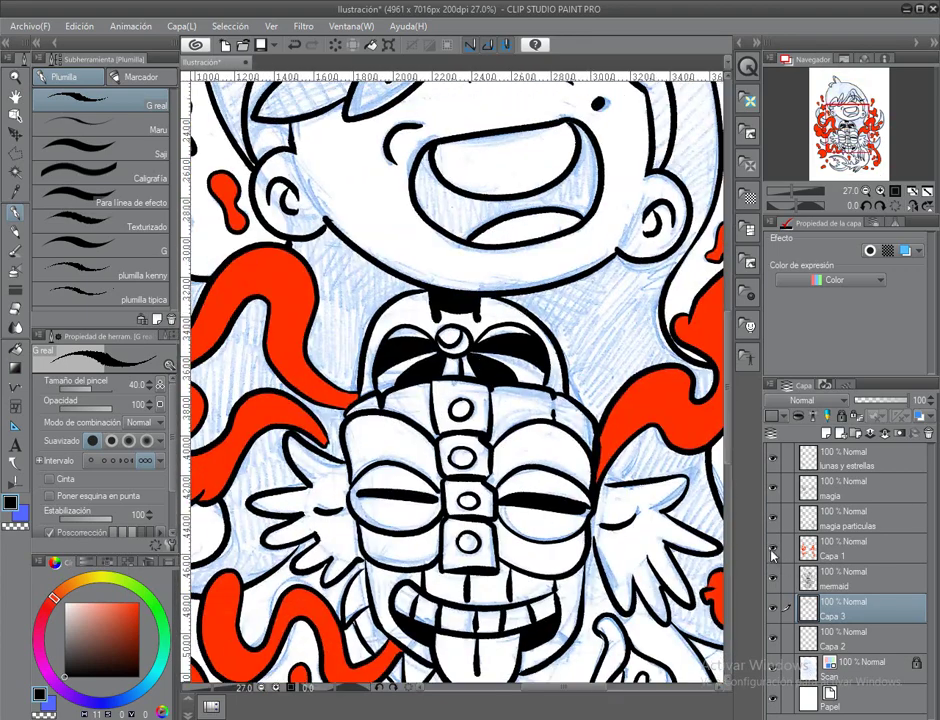
click(772, 551)
click(140, 77)
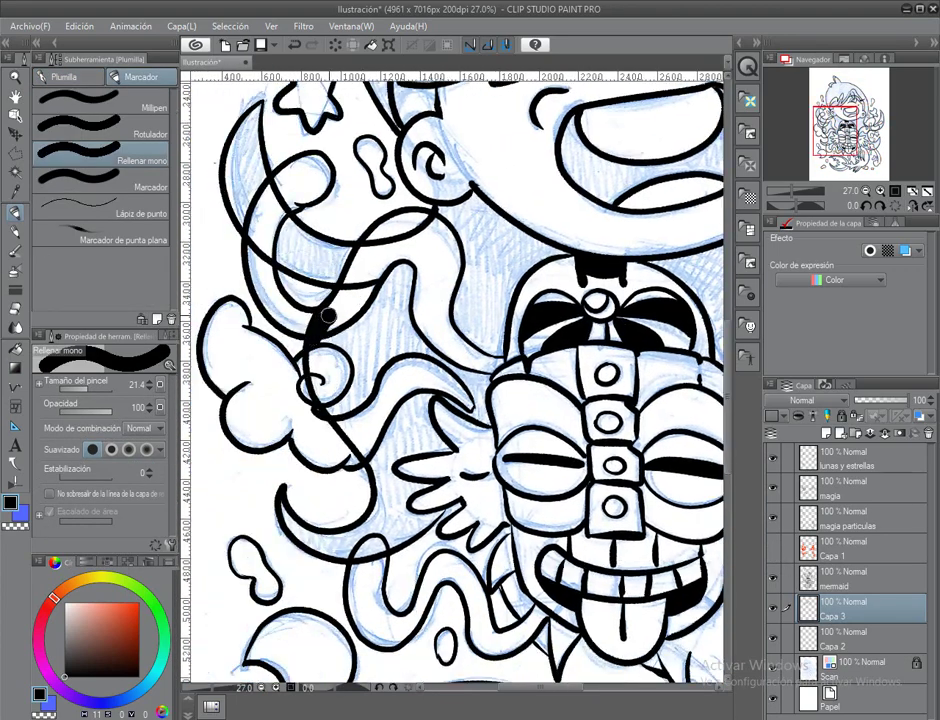
mouse_move(327, 314)
mouse_down()
mouse_move(318, 372)
mouse_move(356, 427)
mouse_up()
drag(362, 335, 390, 368)
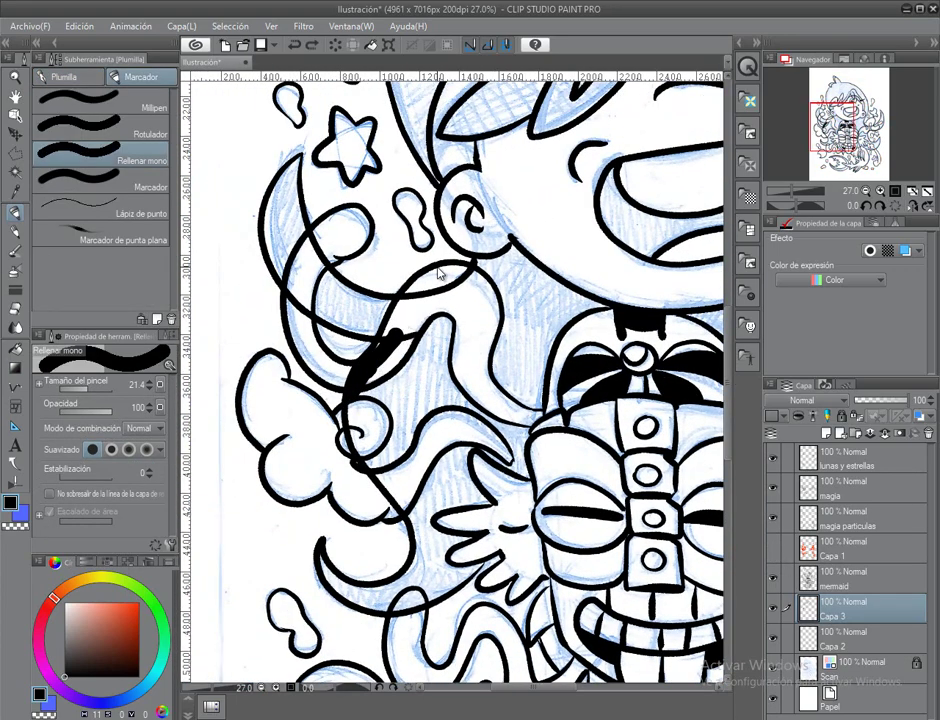
Block in the left hair's upper crescent in black below the ear, painting straight across the overlapping tentacle lines.
drag(438, 273, 468, 263)
drag(470, 302, 512, 255)
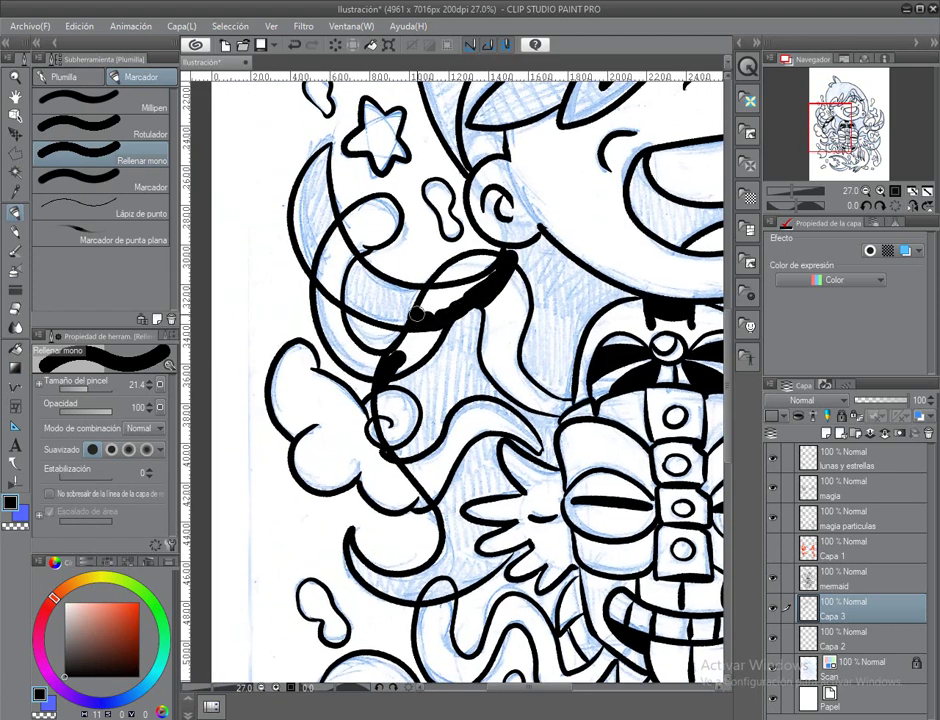
mouse_move(416, 314)
mouse_down()
mouse_move(477, 284)
mouse_move(491, 292)
mouse_move(511, 255)
mouse_move(560, 258)
mouse_up()
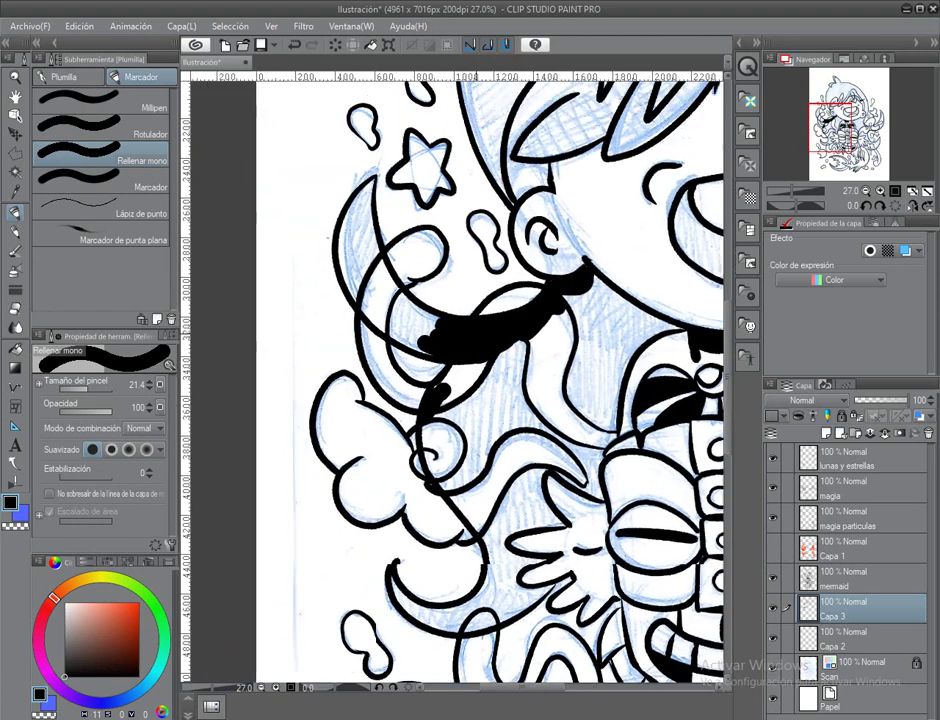
mouse_move(285, 195)
mouse_down()
mouse_move(305, 230)
mouse_move(292, 245)
mouse_up()
mouse_move(444, 577)
mouse_down()
mouse_move(404, 387)
mouse_move(387, 460)
mouse_up()
drag(420, 318, 482, 130)
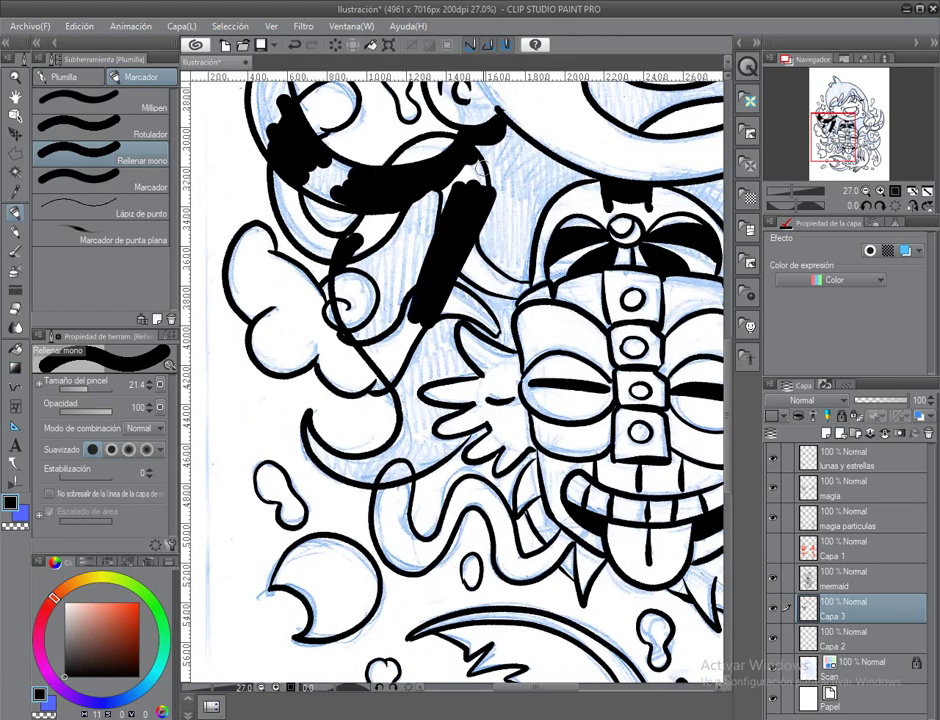
Fill the body of the left hair lock and its lower curl with solid black.
drag(310, 180, 360, 112)
mouse_move(467, 193)
mouse_down()
mouse_move(487, 140)
mouse_move(400, 232)
mouse_up()
drag(470, 120, 395, 290)
mouse_move(420, 250)
mouse_down()
mouse_move(382, 302)
mouse_move(365, 273)
mouse_move(380, 195)
mouse_move(402, 176)
mouse_move(370, 270)
mouse_move(429, 370)
mouse_move(432, 442)
mouse_up()
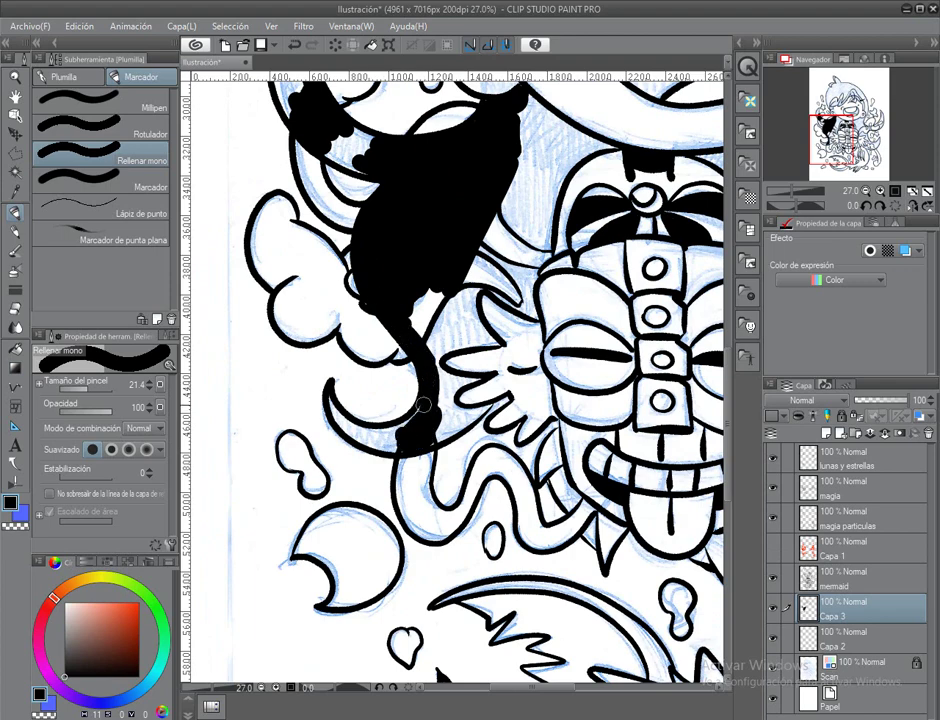
drag(340, 434, 400, 434)
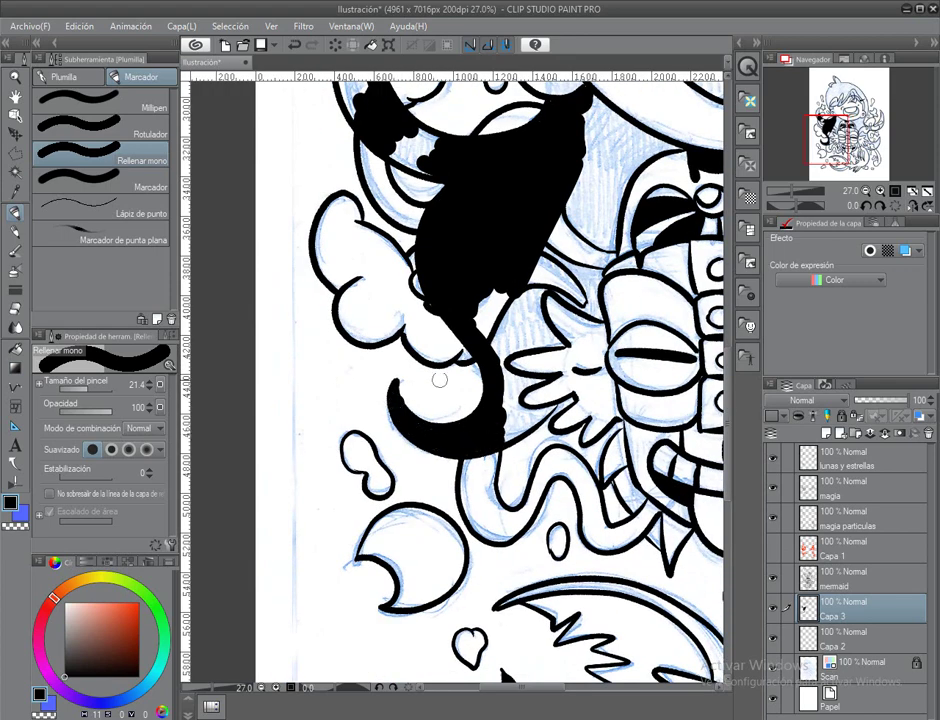
Finish the left hair's upper curl tip and the strip between its lower curl and the hand in black, adjusting the marker between sizes 10.7 and 18.6.
scroll(388, 385, up, 5)
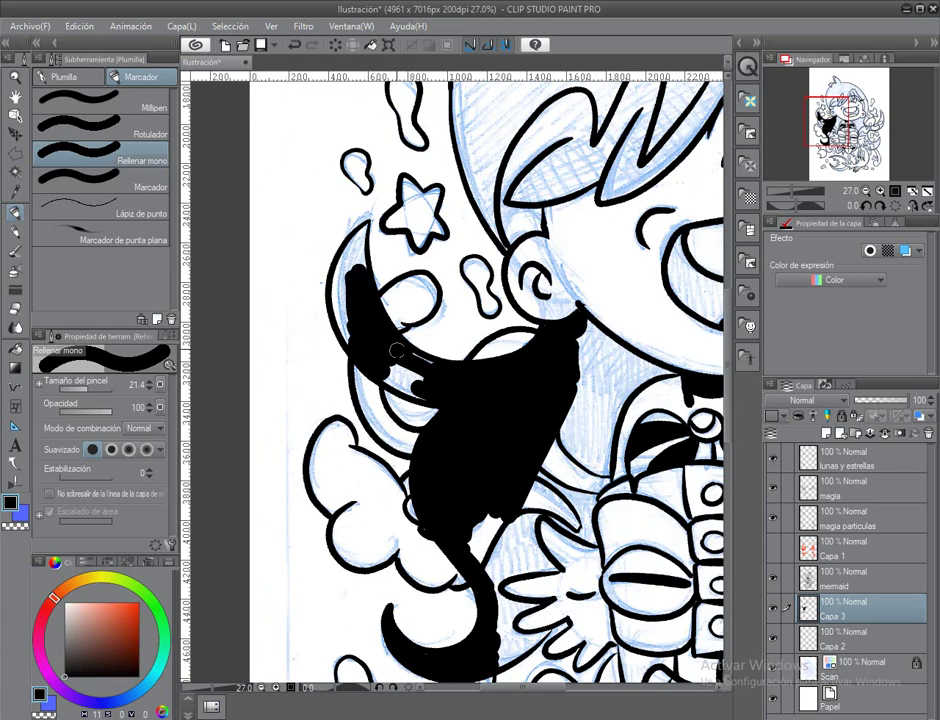
scroll(432, 396, up, 2)
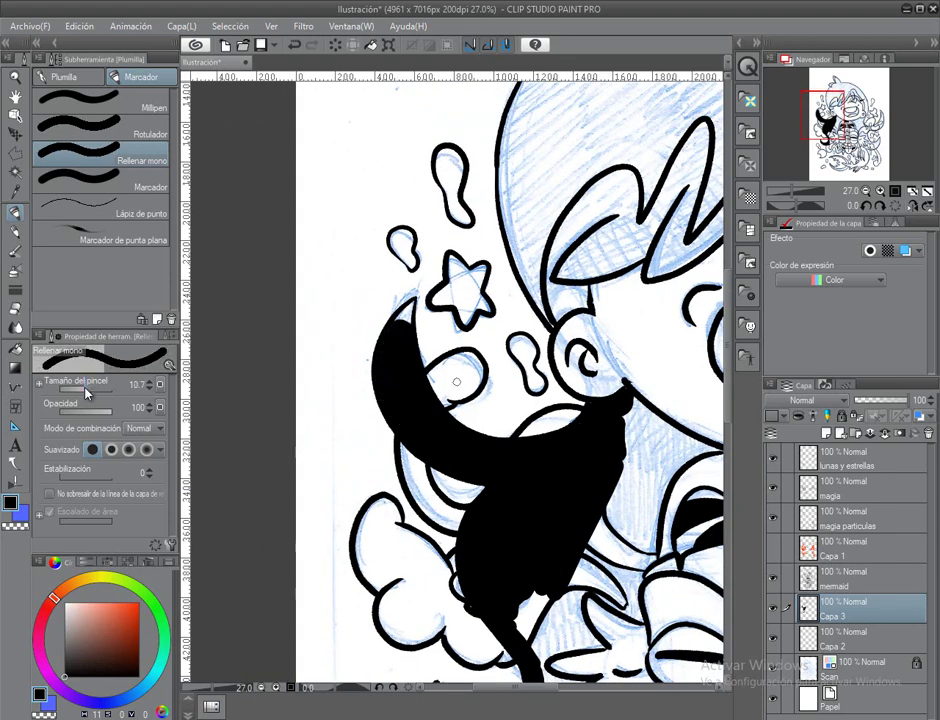
drag(403, 330, 373, 387)
scroll(375, 377, down, 6)
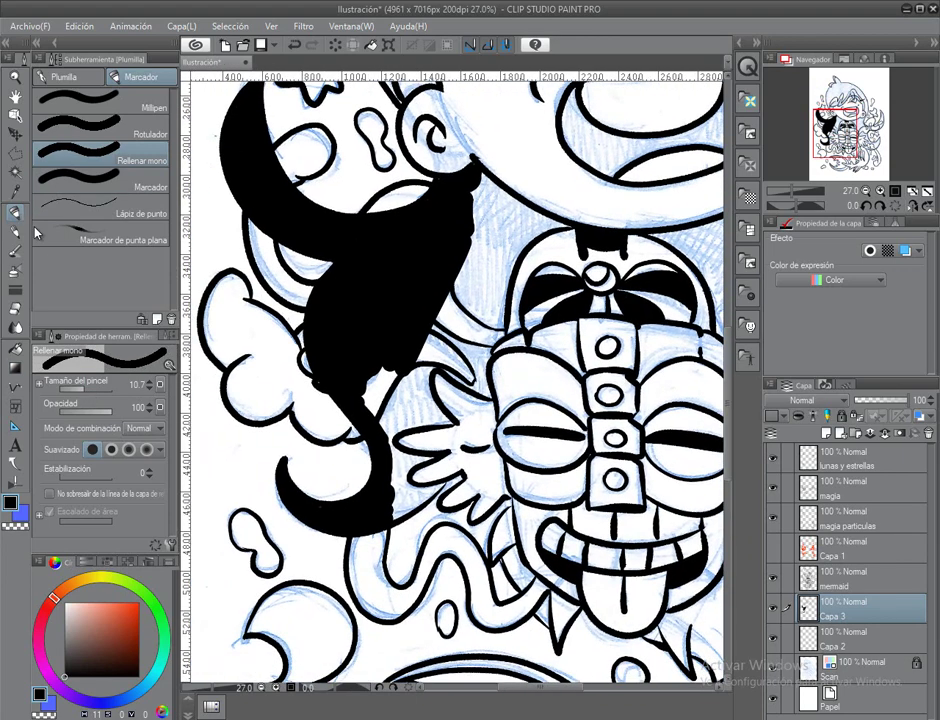
click(88, 393)
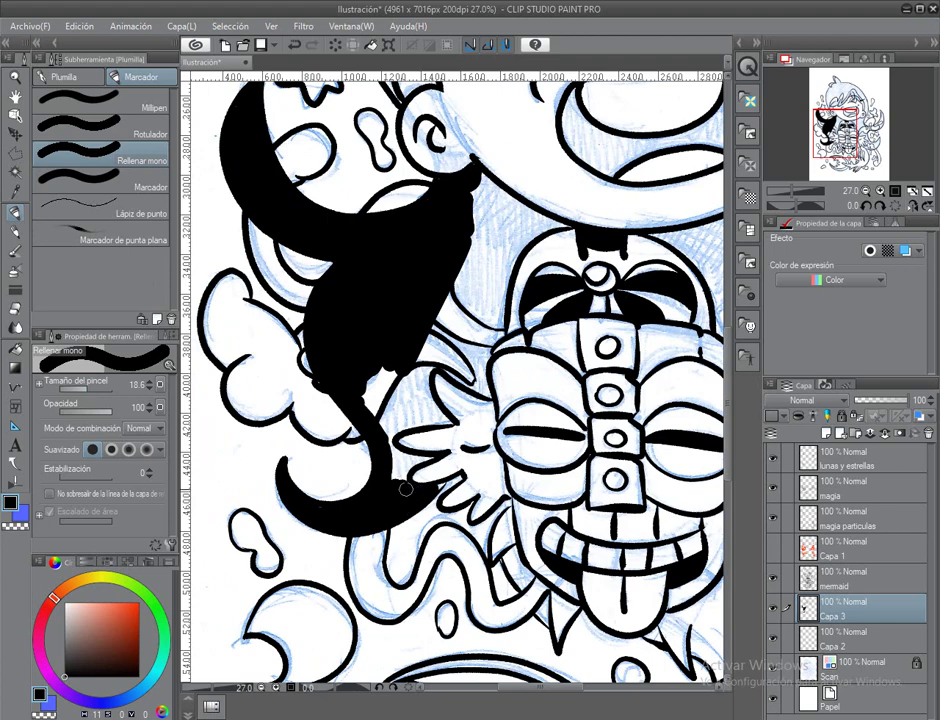
click(78, 385)
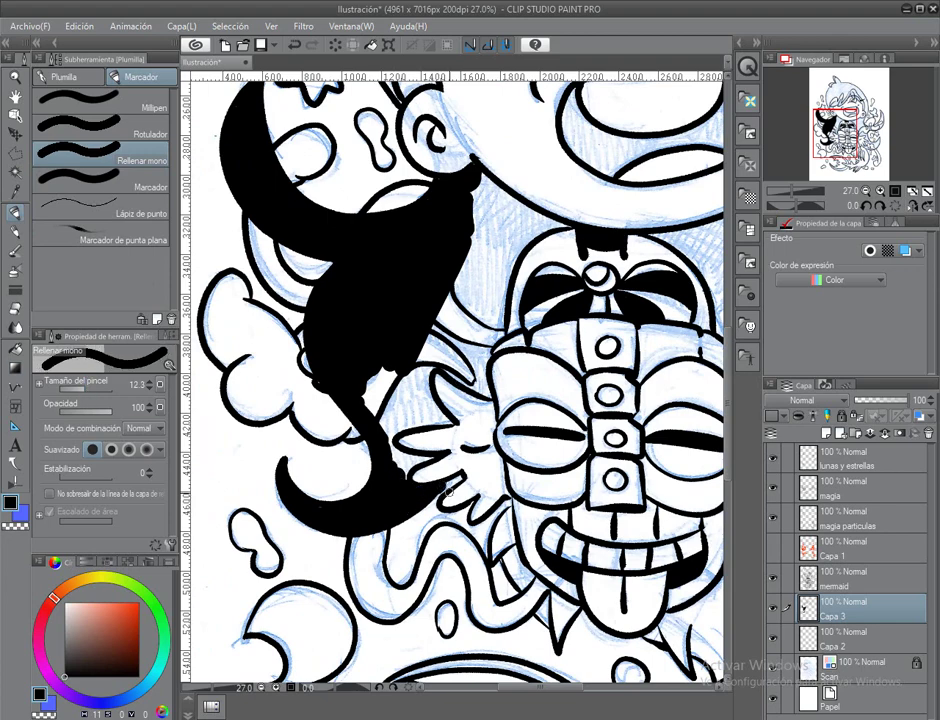
Fill the right hair's lower crescent curl and the stem above it with black at marker size 14.1.
scroll(388, 605, right, 6)
mouse_move(452, 312)
mouse_down()
mouse_move(449, 380)
mouse_move(447, 362)
mouse_move(483, 438)
mouse_up()
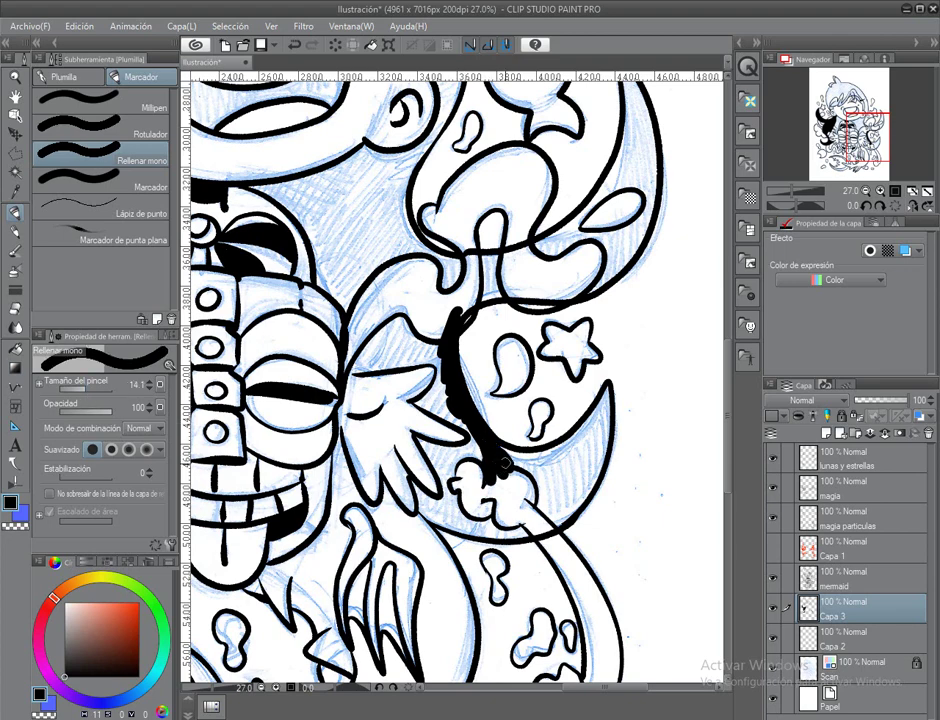
mouse_move(576, 506)
mouse_down()
mouse_move(604, 418)
mouse_move(533, 458)
mouse_up()
mouse_move(440, 310)
mouse_down()
mouse_move(380, 382)
mouse_move(448, 360)
mouse_move(420, 352)
mouse_move(414, 390)
mouse_up()
scroll(420, 380, up, 3)
scroll(420, 380, right, 2)
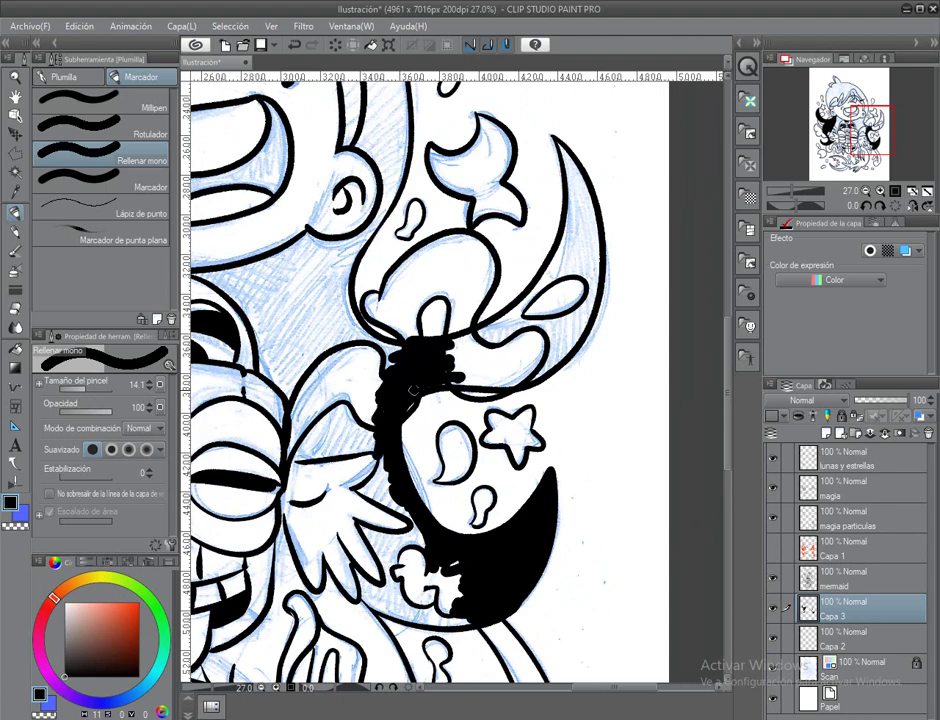
Fill the right hair's upper crescent curl with black up to its tip, covering the drops inside it.
scroll(460, 400, up, 3)
scroll(460, 400, right, 2)
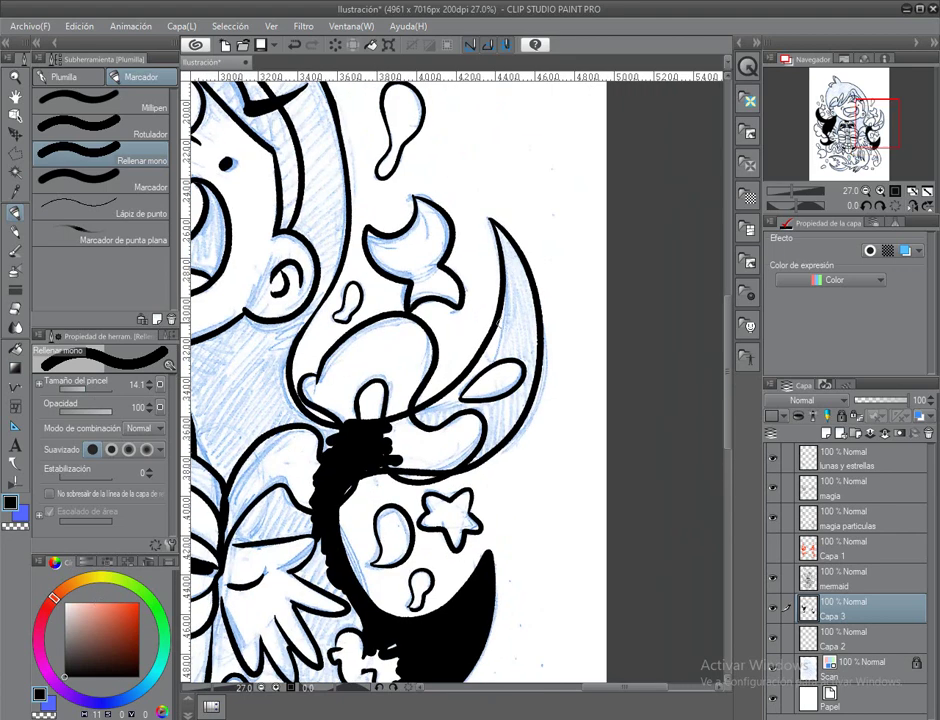
mouse_move(512, 392)
mouse_down()
mouse_move(483, 443)
mouse_move(508, 426)
mouse_move(533, 353)
mouse_move(498, 337)
mouse_move(510, 308)
mouse_up()
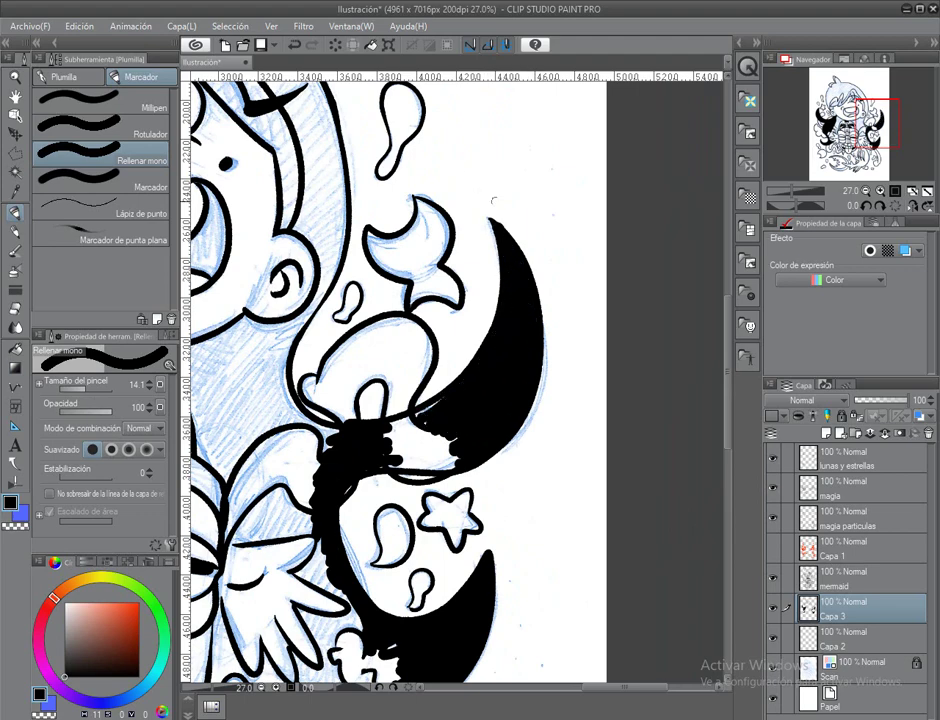
scroll(425, 237, left, 3)
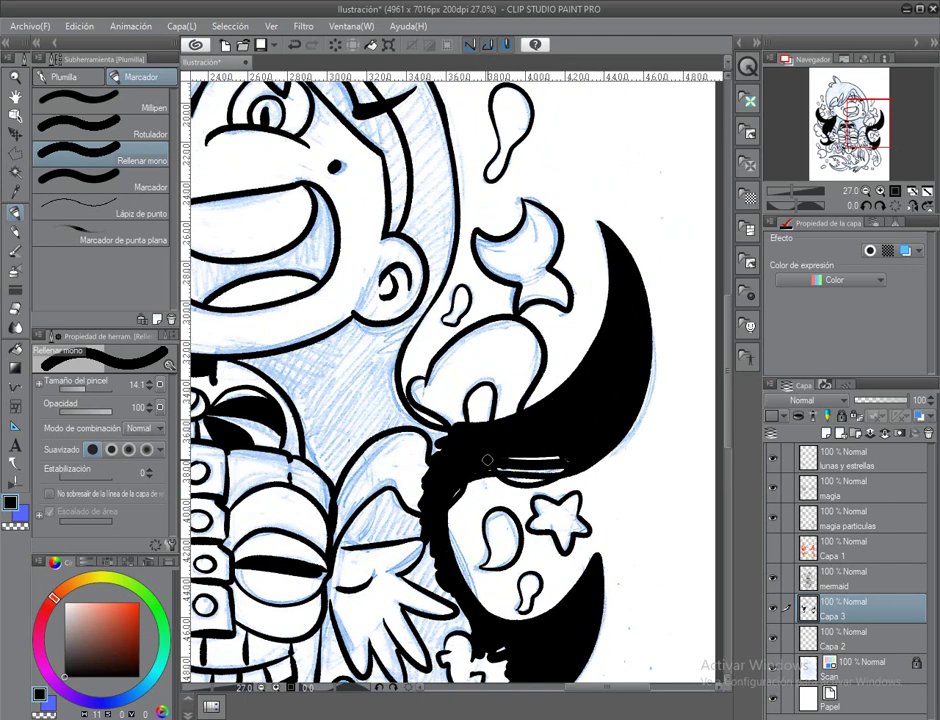
Blacken the rest of the right hair's lower curl over the small cloud and the gaps between the right hand's fingers.
scroll(504, 440, down, 5)
scroll(504, 440, up, 2)
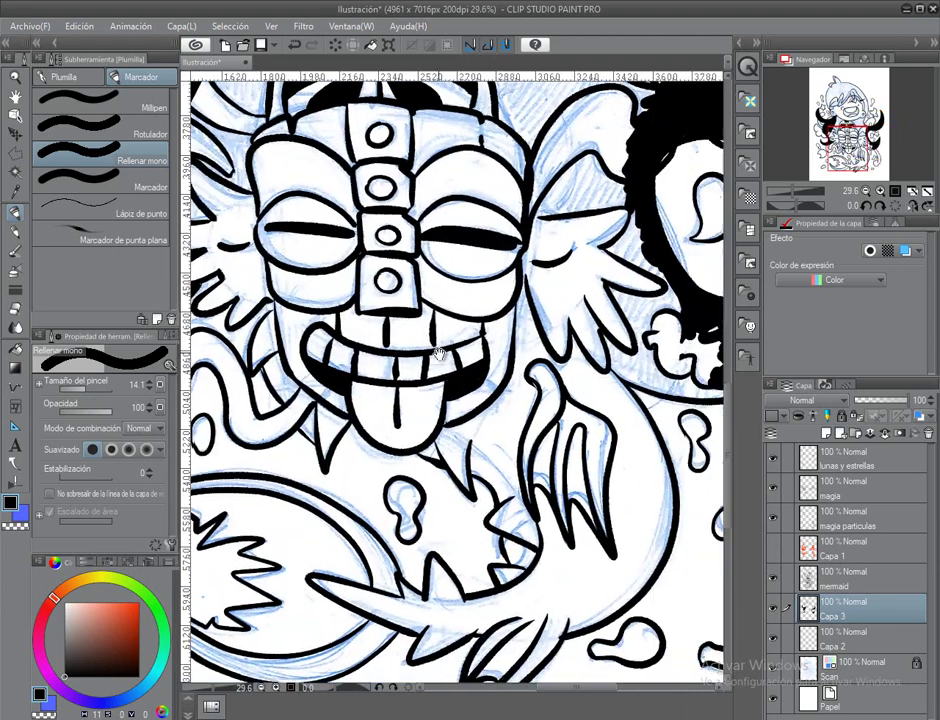
scroll(504, 440, right, 3)
mouse_move(351, 303)
mouse_down()
mouse_move(438, 324)
mouse_move(442, 355)
mouse_up()
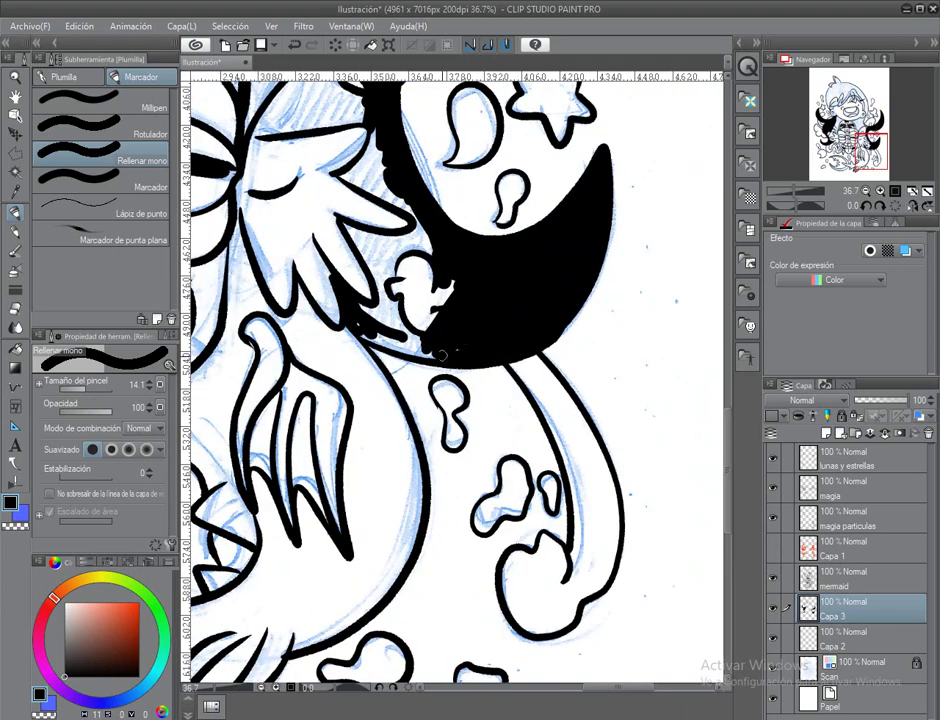
mouse_move(368, 335)
mouse_down()
mouse_move(459, 285)
mouse_move(431, 241)
mouse_move(352, 300)
mouse_up()
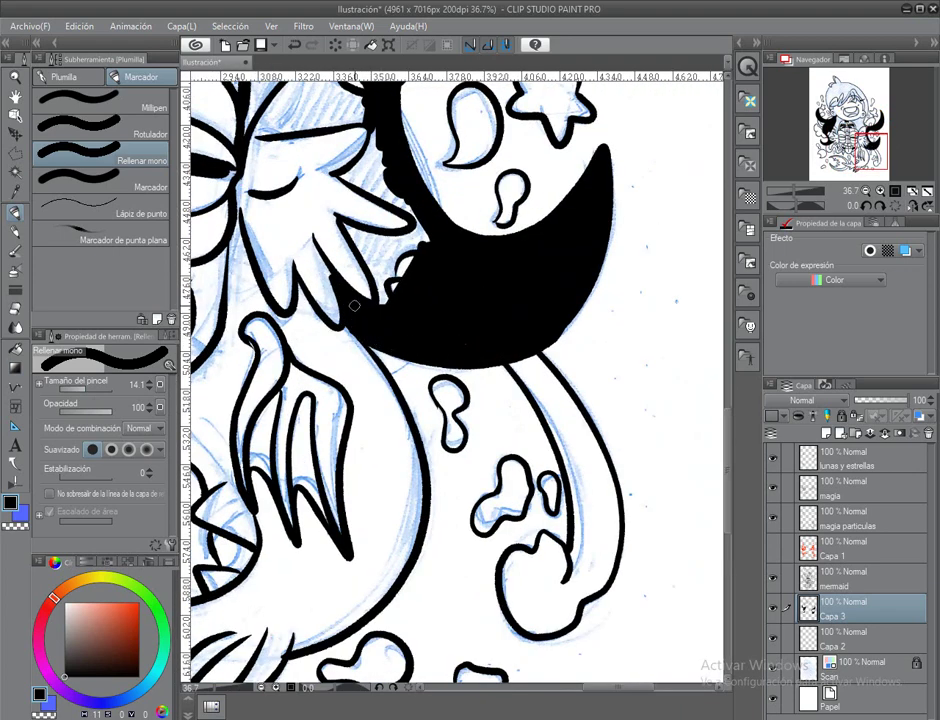
scroll(342, 286, up, 2)
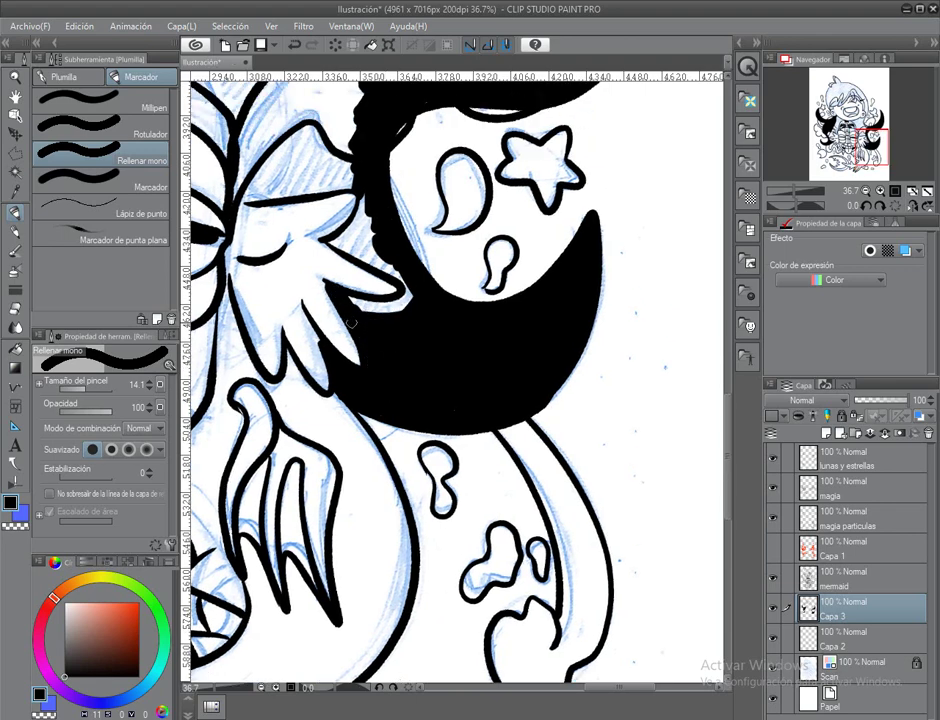
drag(411, 303, 381, 343)
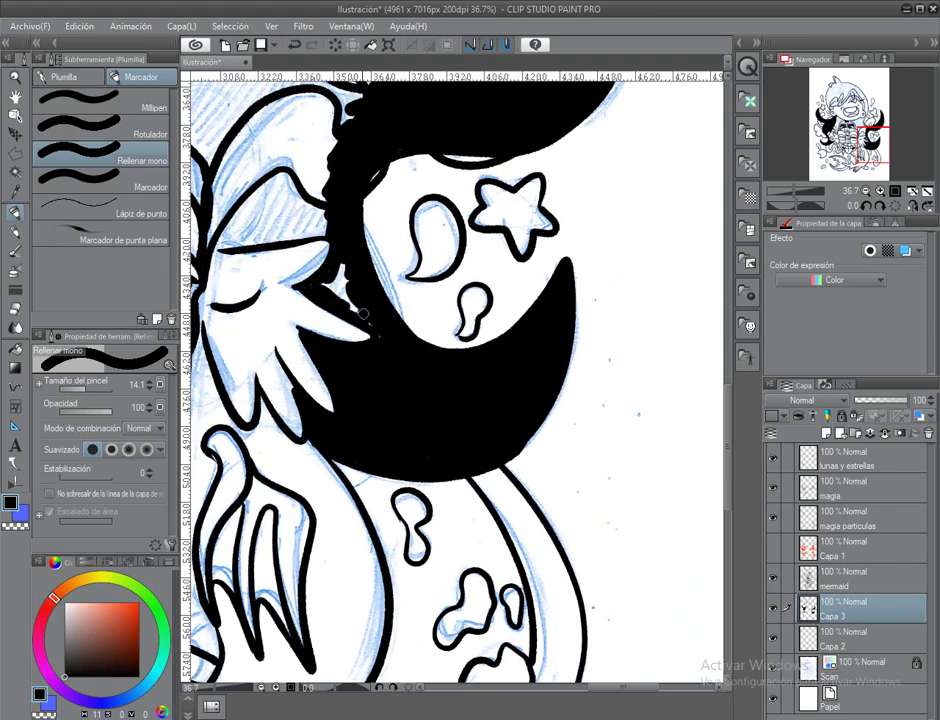
Paint the right hair's edge below the ear black and fill the area above the right hand, raising the marker size to 18.6.
scroll(330, 287, up, 10)
scroll(331, 329, left, 4)
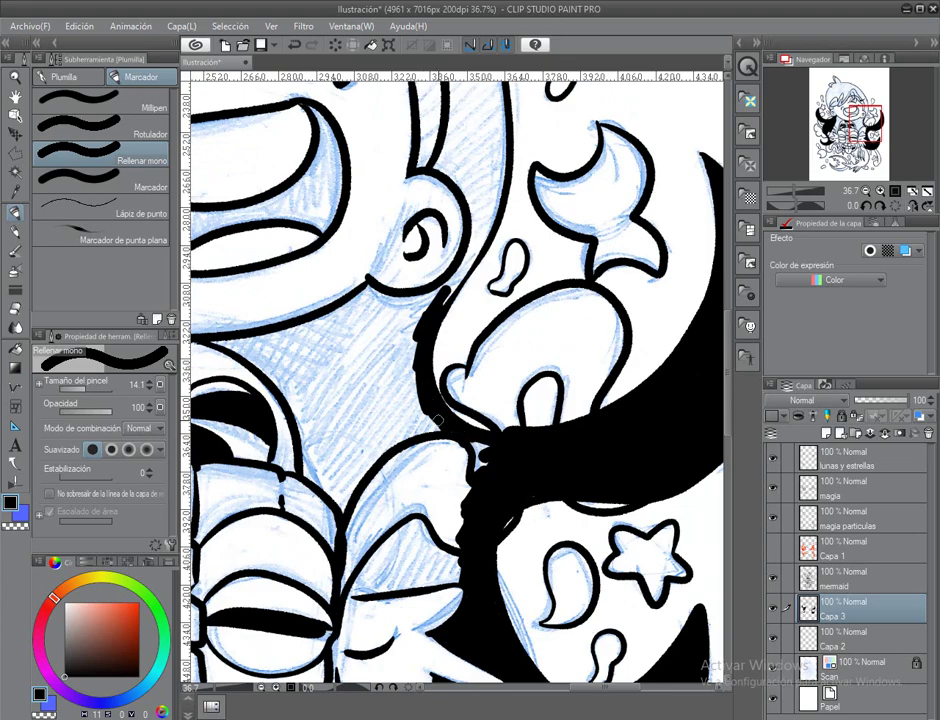
scroll(468, 500, up, 4)
mouse_move(476, 345)
mouse_down()
mouse_move(490, 255)
mouse_move(445, 385)
mouse_move(546, 404)
mouse_up()
scroll(480, 320, down, 7)
scroll(480, 320, left, 3)
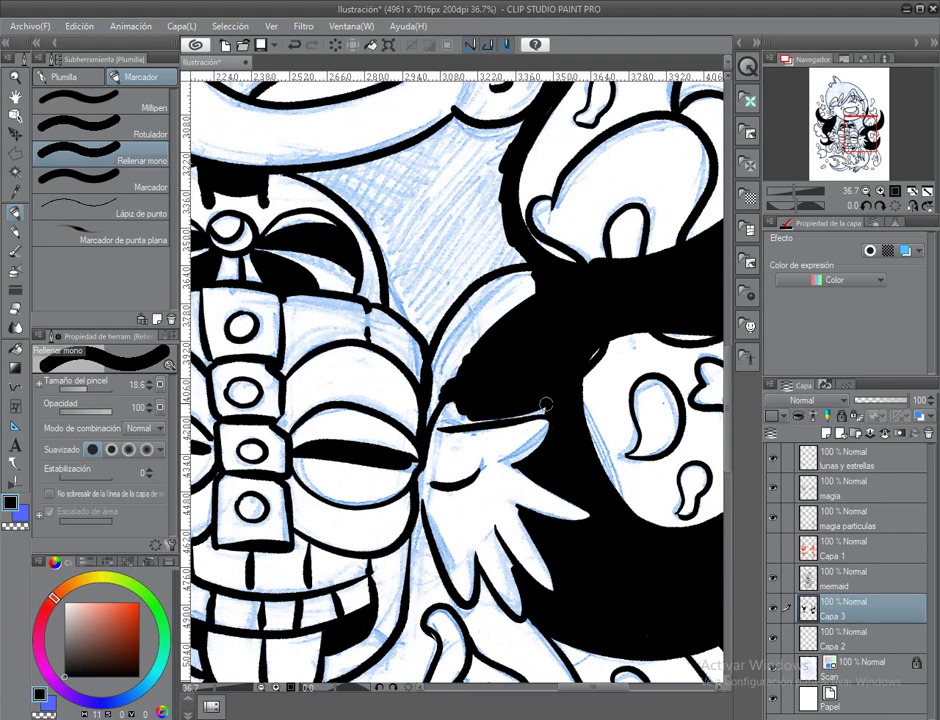
Fill the right hair behind the shoulder with black, from the hand up past the ear and into the gap between chin and collar.
mouse_move(432, 400)
mouse_down()
mouse_move(434, 366)
mouse_move(486, 406)
mouse_move(452, 296)
mouse_move(409, 244)
mouse_move(448, 313)
mouse_move(473, 296)
mouse_move(462, 230)
mouse_move(510, 270)
mouse_move(493, 372)
mouse_move(489, 291)
mouse_move(526, 303)
mouse_move(545, 225)
mouse_up()
scroll(460, 330, down, 2)
scroll(460, 330, right, 2)
mouse_move(500, 300)
mouse_down()
mouse_move(497, 399)
mouse_move(505, 407)
mouse_up()
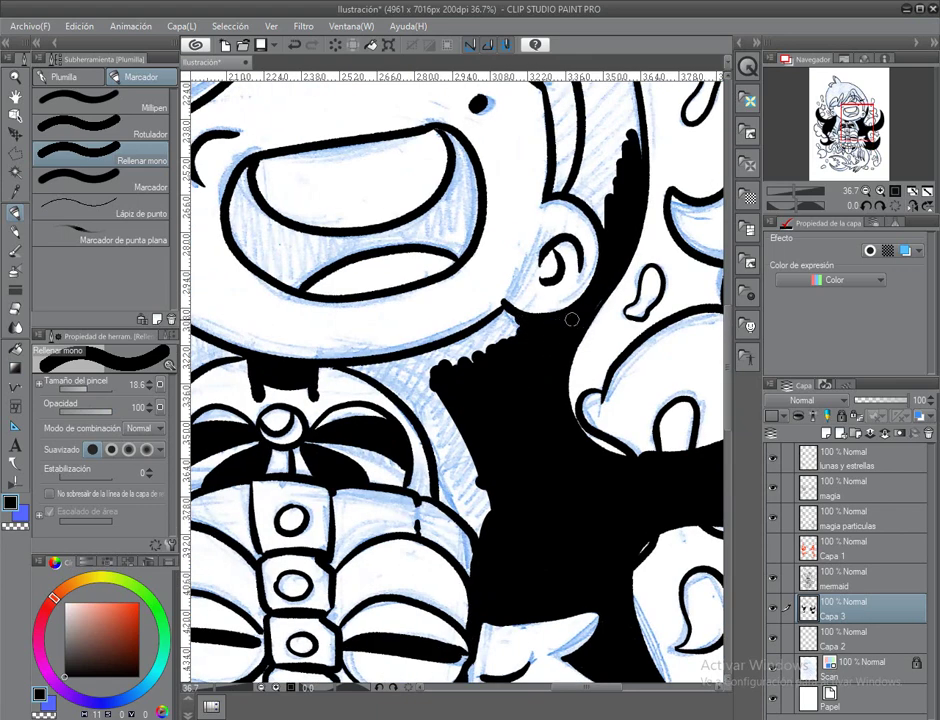
drag(504, 319, 479, 254)
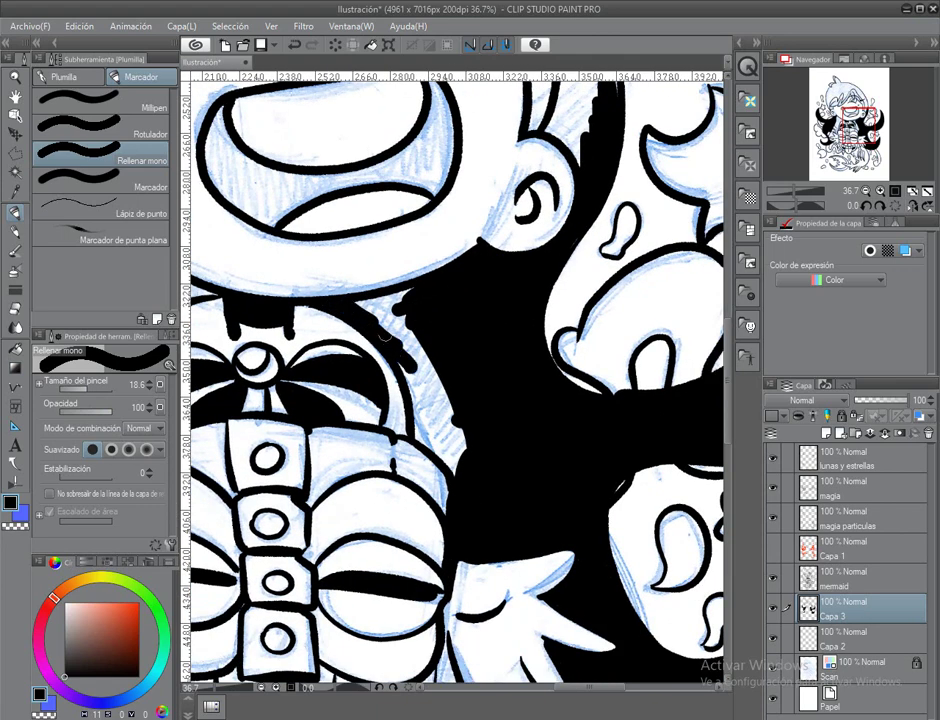
drag(413, 352, 427, 403)
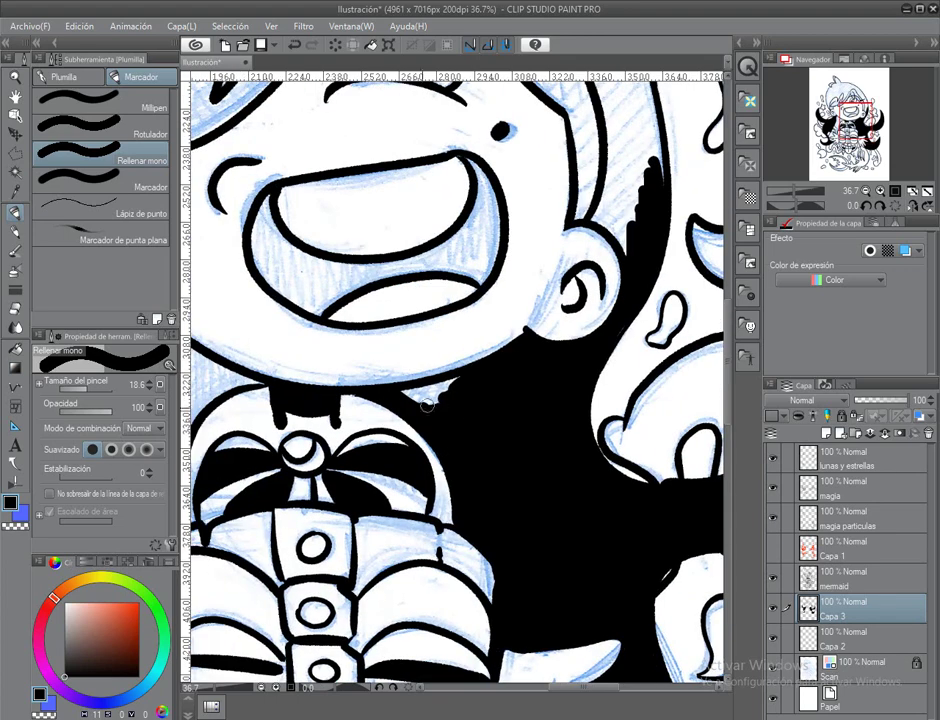
drag(410, 358, 840, 111)
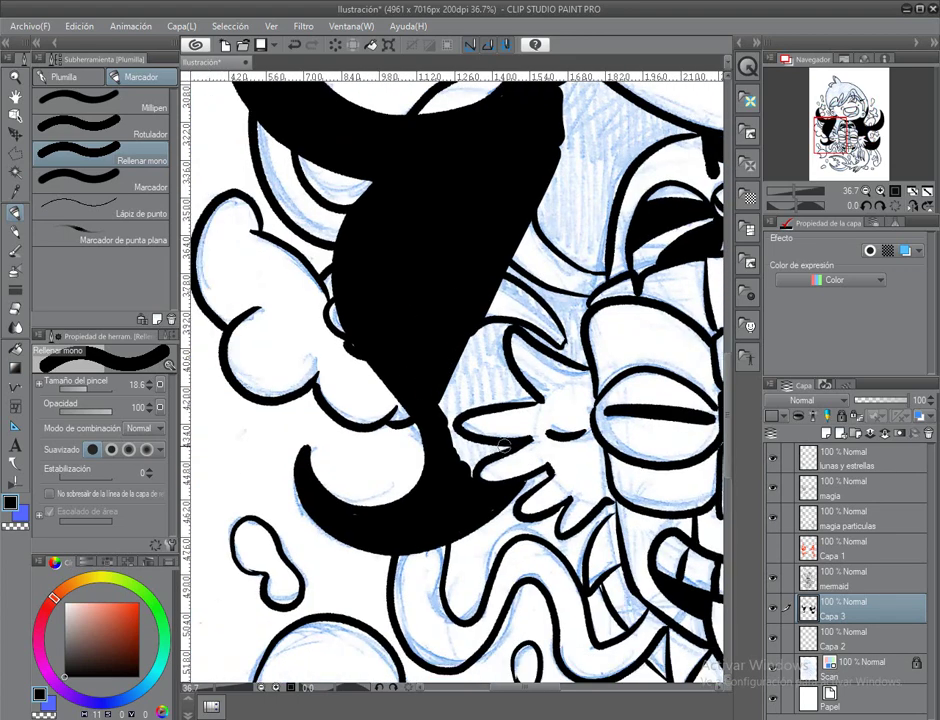
Fill the left hair around the left hand's fingers and over the tentacles towards the torso with black.
mouse_move(453, 448)
mouse_down()
mouse_move(437, 412)
mouse_move(472, 330)
mouse_move(448, 384)
mouse_move(488, 341)
mouse_move(488, 325)
mouse_move(487, 352)
mouse_move(485, 329)
mouse_move(508, 387)
mouse_move(528, 396)
mouse_move(465, 398)
mouse_up()
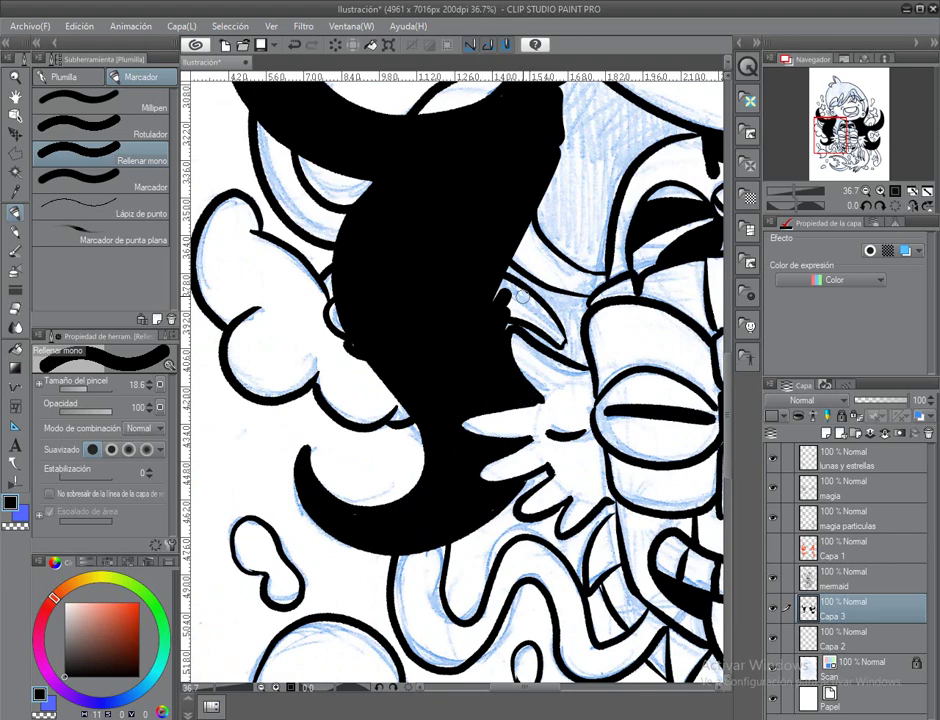
drag(522, 297, 400, 342)
mouse_move(440, 160)
mouse_down()
mouse_move(475, 317)
mouse_move(451, 203)
mouse_up()
drag(417, 255, 357, 162)
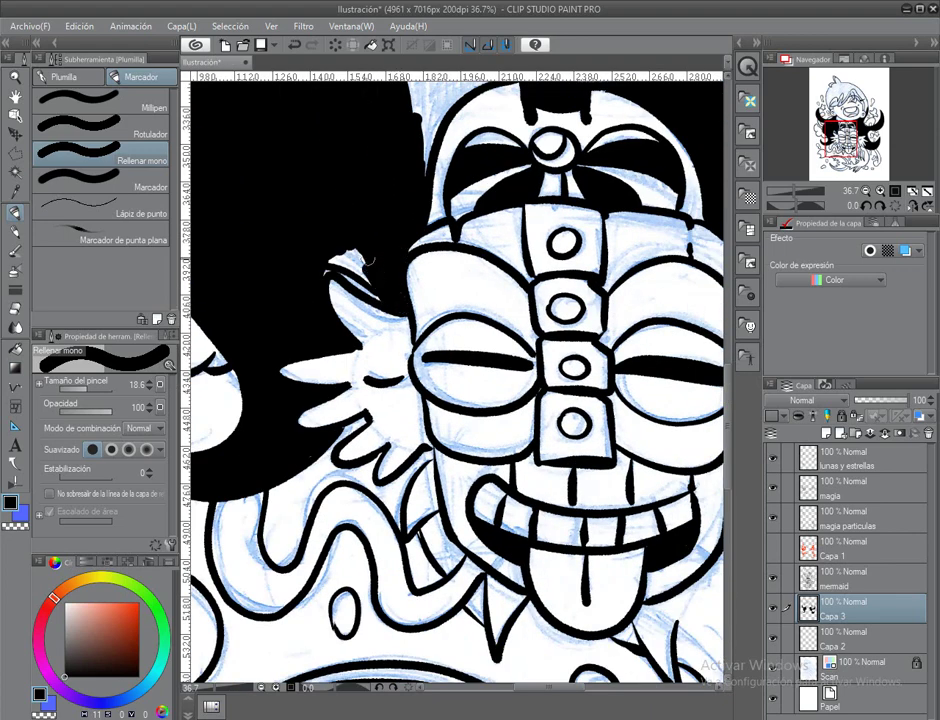
Cover the remaining tentacle tip above the left hand and fill the left hair up to the collar and jawline in black.
mouse_move(368, 262)
mouse_down()
mouse_move(323, 269)
mouse_move(337, 414)
mouse_up()
mouse_move(420, 215)
mouse_down()
mouse_move(439, 320)
mouse_move(422, 203)
mouse_up()
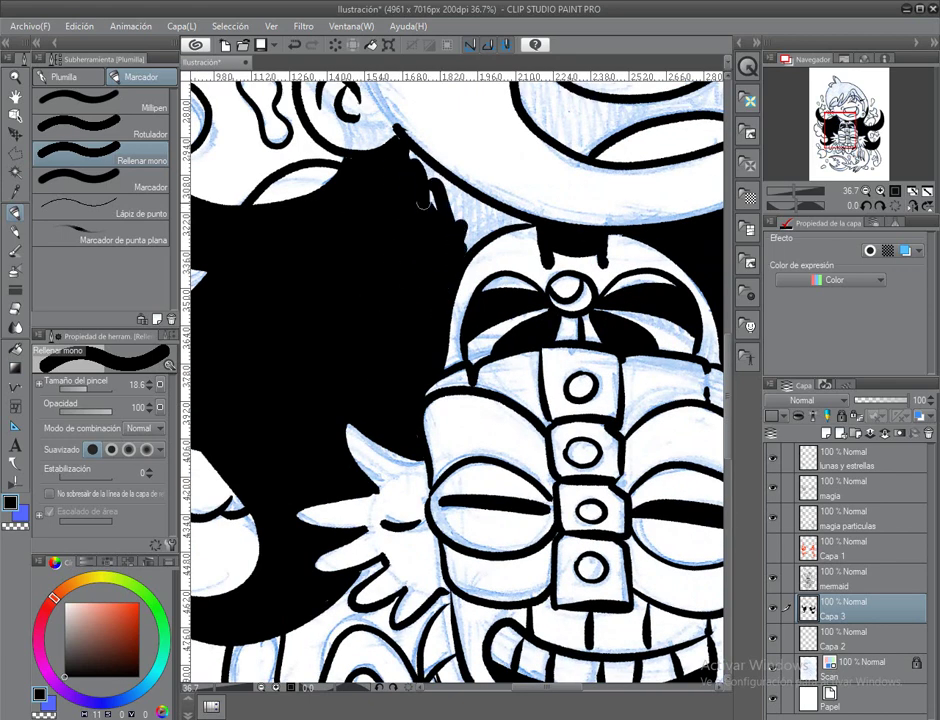
drag(300, 118, 350, 180)
mouse_move(480, 218)
mouse_down()
mouse_move(396, 535)
mouse_move(128, 602)
mouse_up()
Fill the right side of the hair beside the face with black and start blacking in the pointed fringe strand above the eye.
mouse_move(540, 372)
mouse_down()
mouse_move(535, 225)
mouse_move(470, 150)
mouse_move(549, 545)
mouse_up()
mouse_move(430, 200)
mouse_down()
mouse_move(470, 280)
mouse_move(420, 195)
mouse_move(428, 187)
mouse_move(470, 250)
mouse_move(440, 200)
mouse_up()
drag(400, 350, 653, 365)
mouse_move(545, 205)
mouse_down()
mouse_move(432, 436)
mouse_move(490, 280)
mouse_move(540, 225)
mouse_move(503, 293)
mouse_up()
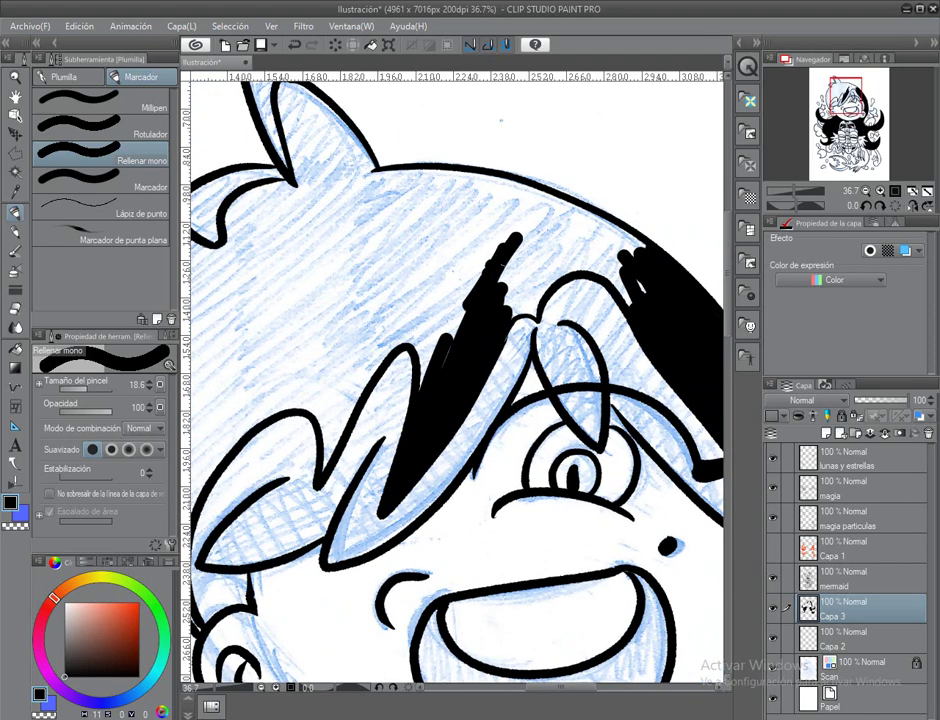
Extend the black from the fringe strand over the forehead to join the filled hair on the right side.
mouse_move(515, 240)
mouse_down()
mouse_move(533, 310)
mouse_move(400, 195)
mouse_move(457, 248)
mouse_move(357, 220)
mouse_up()
drag(390, 195, 519, 259)
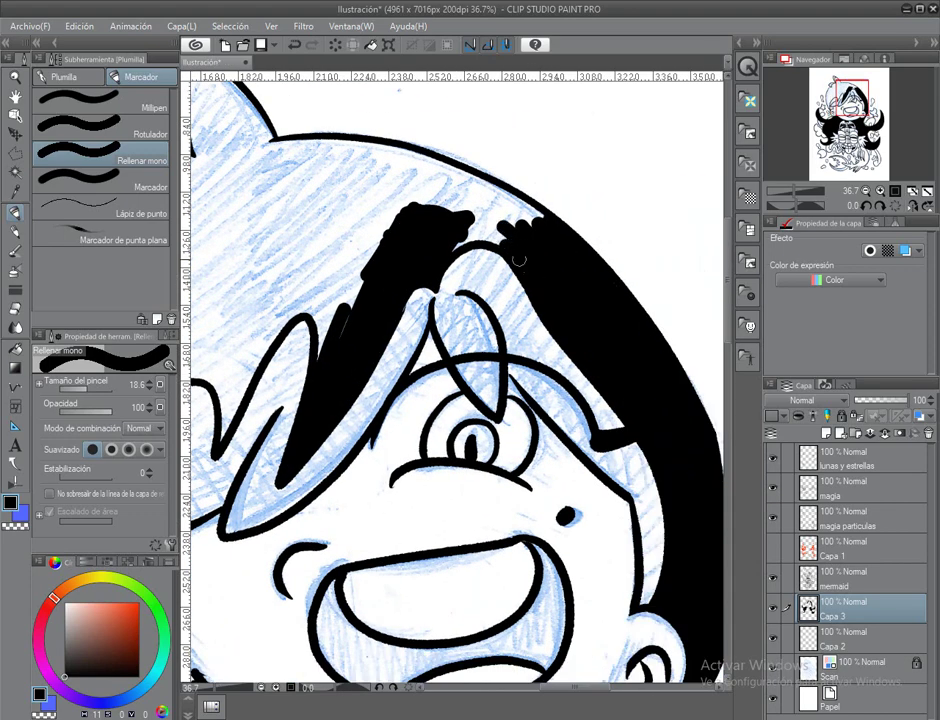
drag(487, 222, 446, 178)
drag(377, 348, 437, 358)
mouse_move(522, 240)
mouse_down()
mouse_move(531, 216)
mouse_move(420, 329)
mouse_move(384, 319)
mouse_move(380, 290)
mouse_up()
mouse_move(392, 245)
mouse_down()
mouse_move(492, 318)
mouse_move(410, 335)
mouse_move(470, 330)
mouse_move(515, 218)
mouse_up()
Fill the crown of the hair above the fringe with black, from the right side up to the hair tuft.
mouse_move(430, 300)
mouse_down()
mouse_move(514, 255)
mouse_move(432, 395)
mouse_move(333, 337)
mouse_up()
mouse_move(400, 245)
mouse_down()
mouse_move(350, 180)
mouse_move(296, 212)
mouse_move(300, 185)
mouse_move(345, 155)
mouse_up()
mouse_move(339, 220)
mouse_down()
mouse_move(430, 290)
mouse_move(457, 344)
mouse_up()
mouse_move(445, 280)
mouse_down()
mouse_move(370, 345)
mouse_move(300, 460)
mouse_up()
drag(340, 305, 255, 470)
drag(300, 350, 269, 459)
mouse_move(318, 330)
mouse_down()
mouse_move(296, 291)
mouse_move(300, 340)
mouse_move(275, 320)
mouse_move(396, 431)
mouse_up()
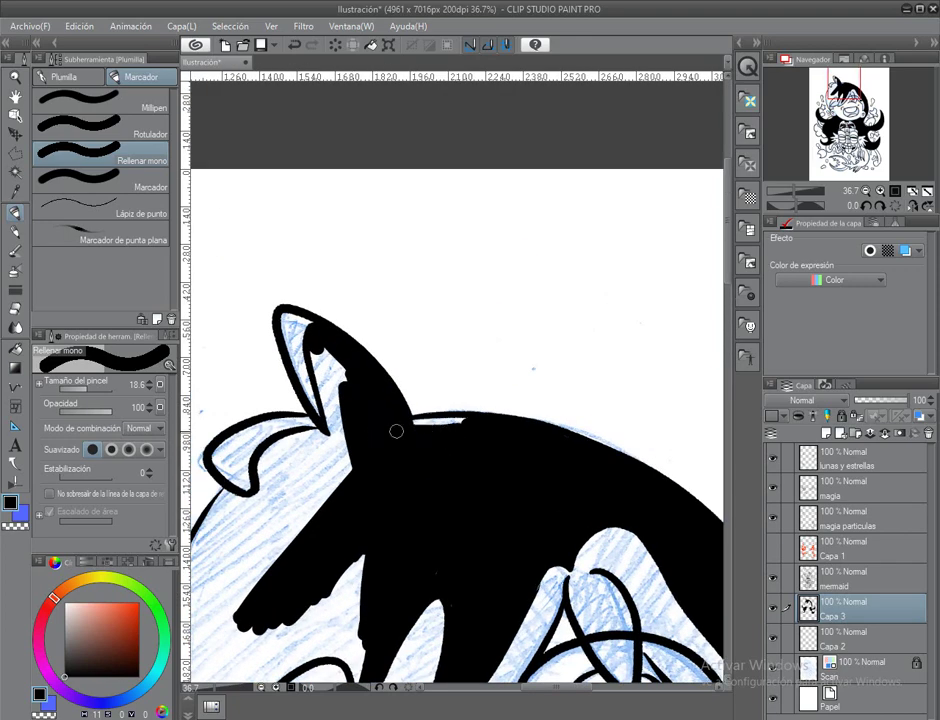
Finish the black of the hair tuft and fill the upper left side of the head inside its outline.
drag(319, 376, 349, 331)
mouse_move(377, 383)
mouse_down()
mouse_move(476, 374)
mouse_move(537, 337)
mouse_up()
mouse_move(455, 375)
mouse_down()
mouse_move(478, 415)
mouse_move(451, 361)
mouse_up()
mouse_move(394, 566)
mouse_down()
mouse_move(439, 406)
mouse_move(425, 420)
mouse_move(415, 350)
mouse_move(443, 322)
mouse_move(462, 238)
mouse_move(440, 267)
mouse_up()
scroll(468, 218, down, 2)
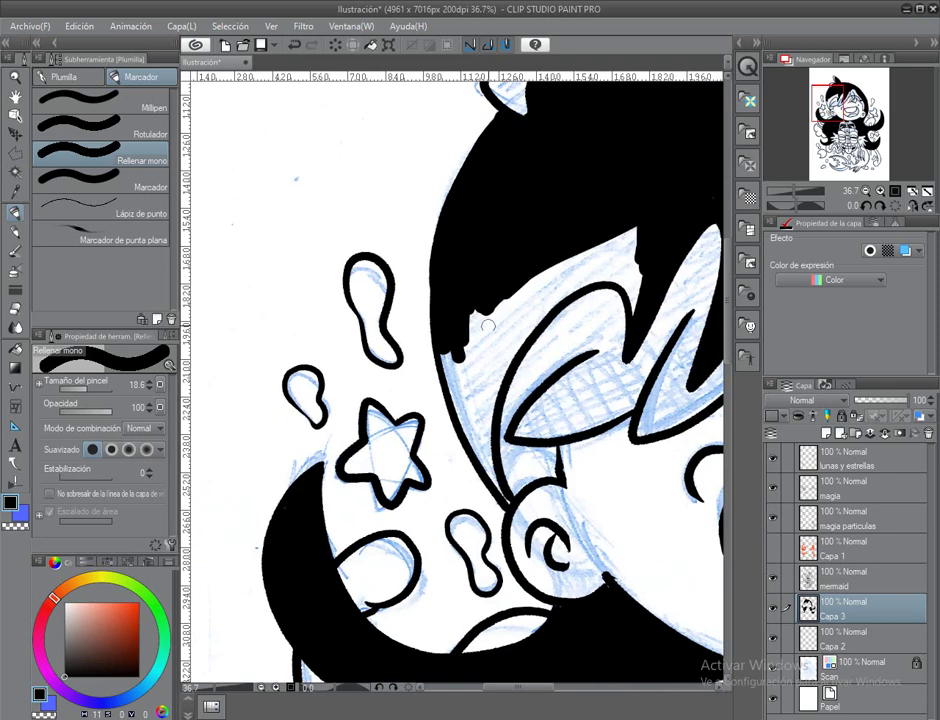
Fill the remaining left hair with black down to the ear and along the top of the left fringe strands.
scroll(446, 352, down, 2)
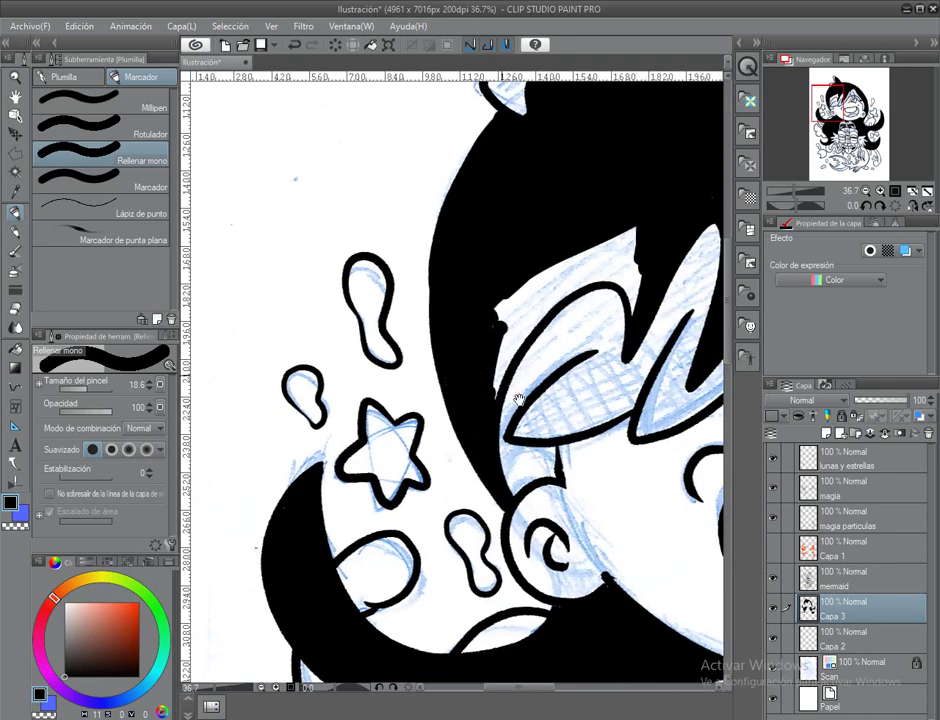
scroll(470, 462, up, 3)
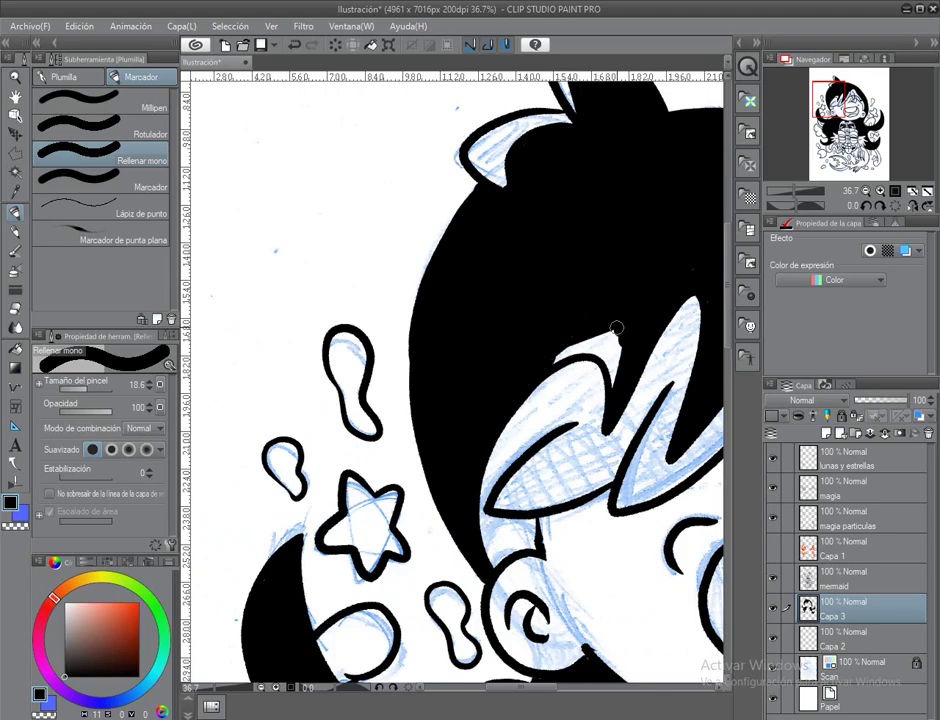
drag(617, 340, 391, 395)
Show the hidden Capa 1 layer and recolour its red decorative shapes to white.
double_click(15, 97)
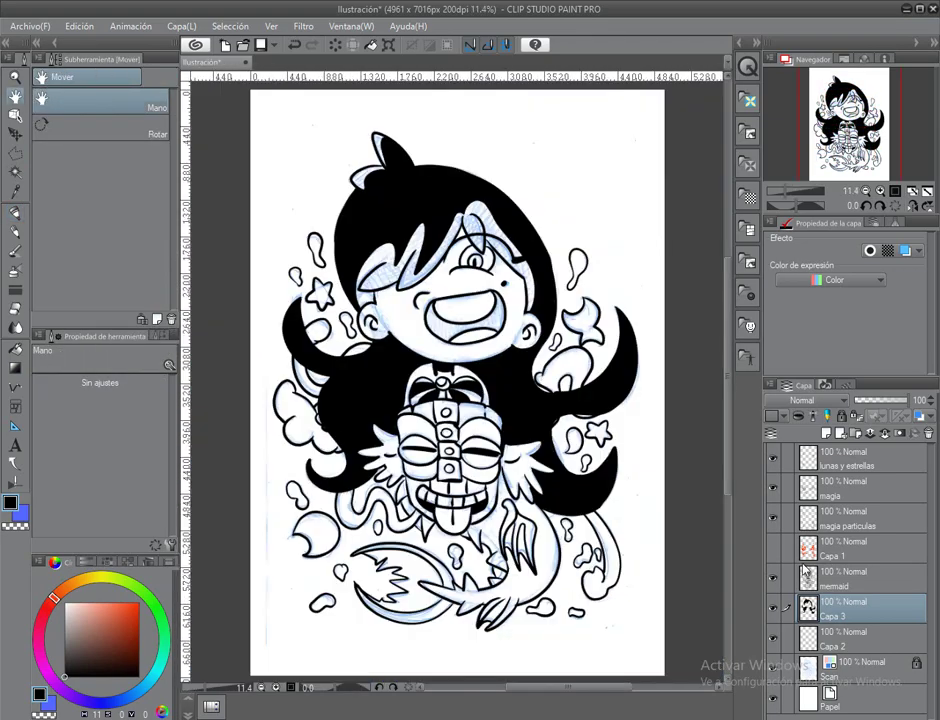
click(772, 547)
click(860, 548)
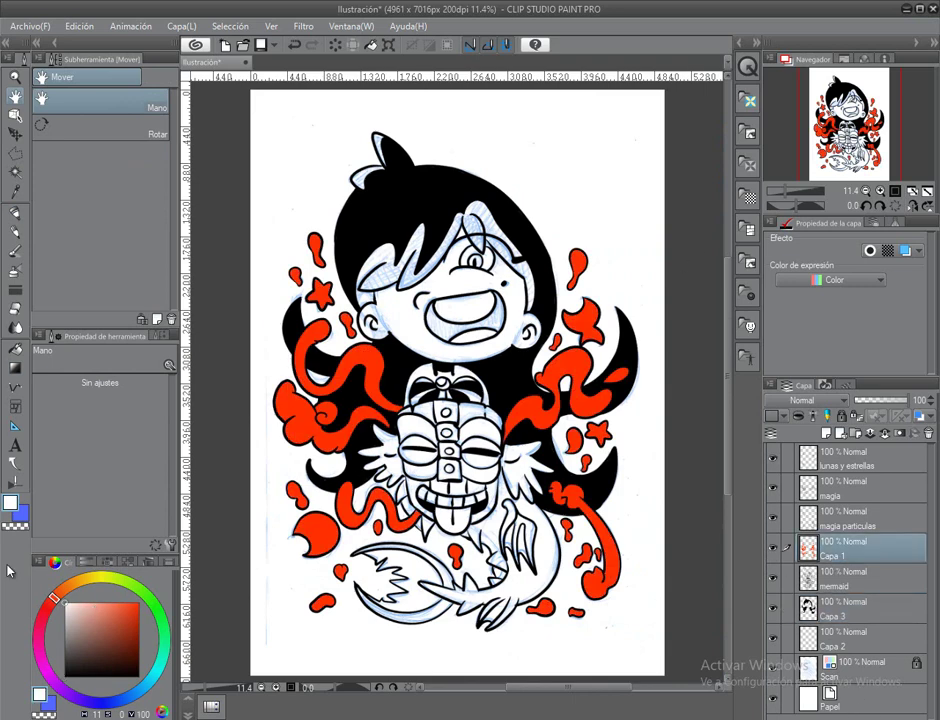
click(79, 26)
click(110, 187)
Rename the Capa 1 layer as magia base.
double_click(835, 553)
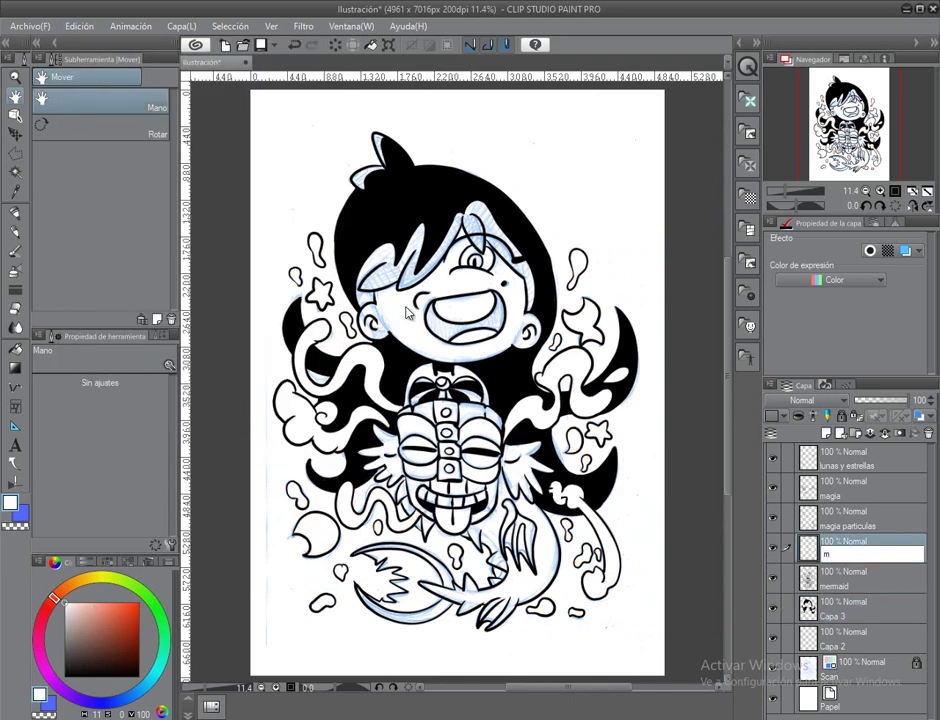
text(magia base)
key(Return)
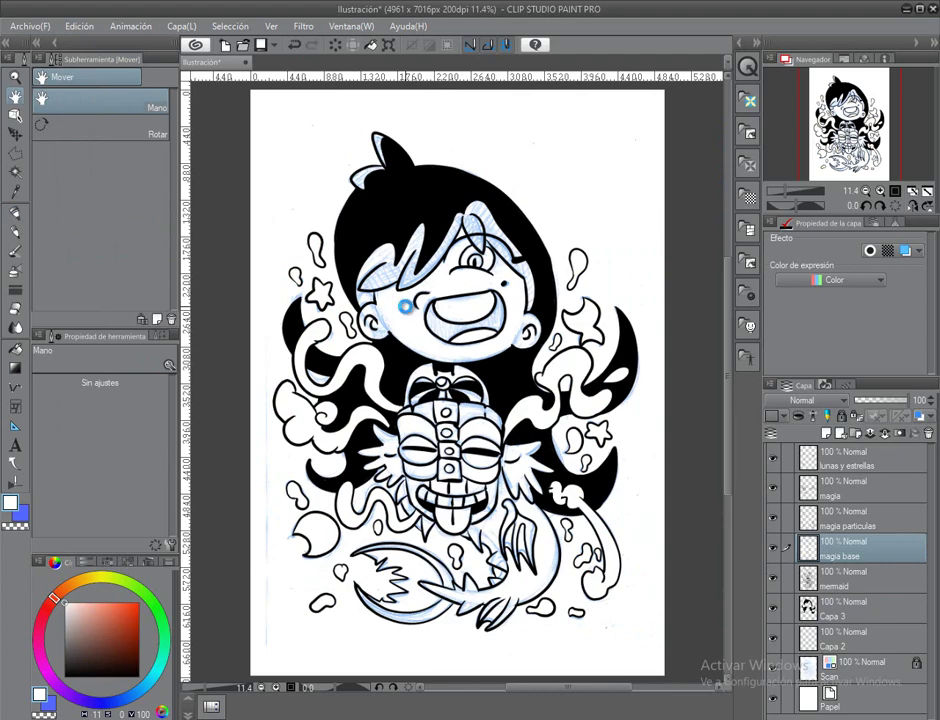
On Capa 2, block in the mermaid's torso and collar with the red Rellenar mono marker, enlarging the brush to 37.
click(855, 638)
key(p)
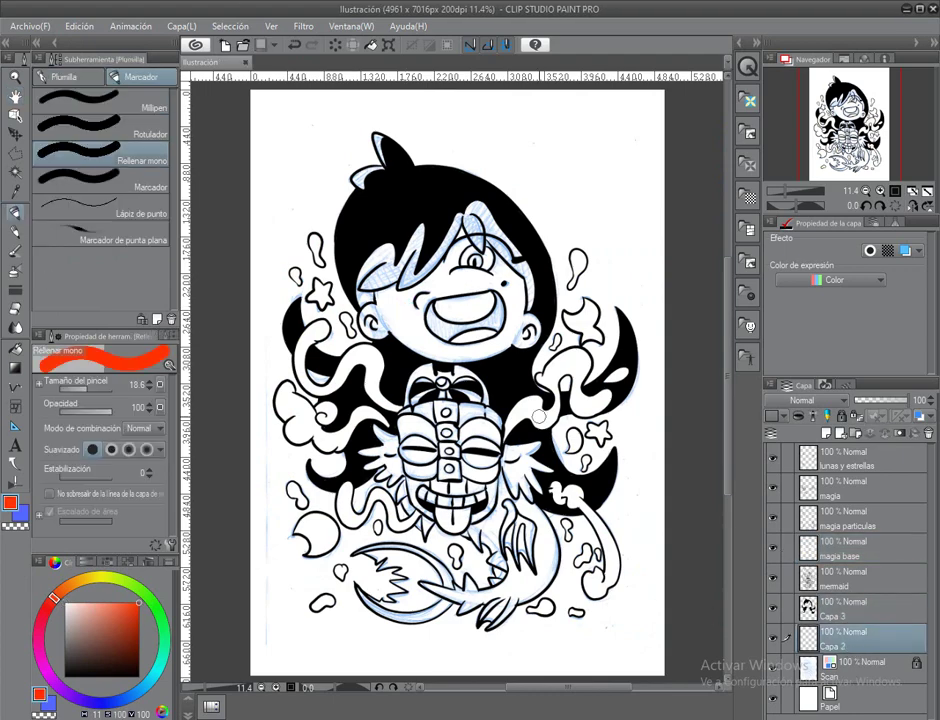
scroll(538, 415, up, 5)
drag(505, 350, 450, 540)
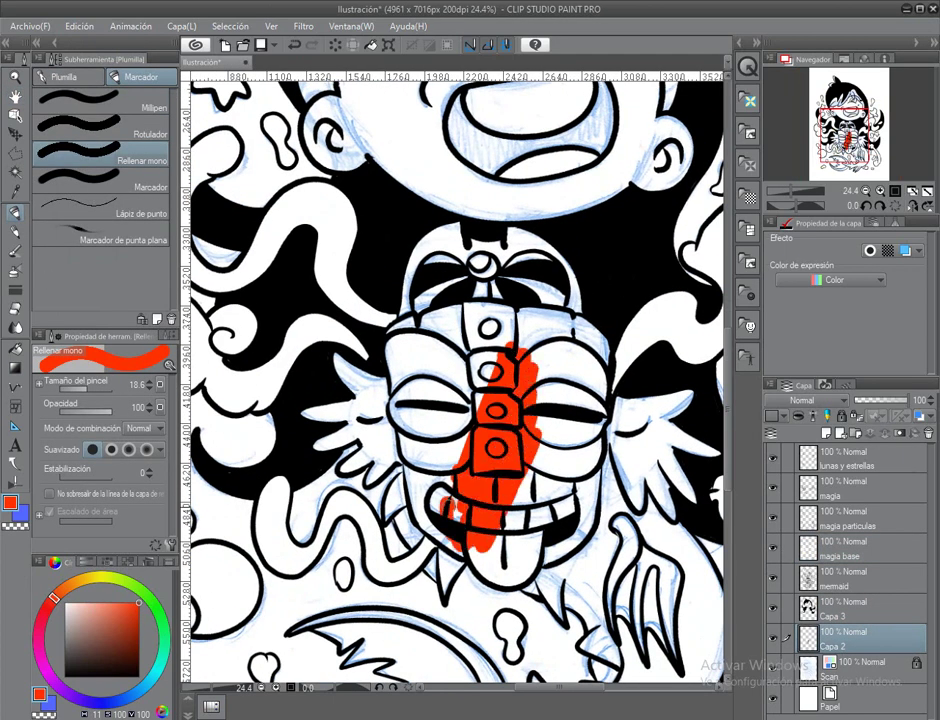
drag(488, 210, 495, 345)
drag(525, 215, 540, 340)
drag(570, 240, 497, 527)
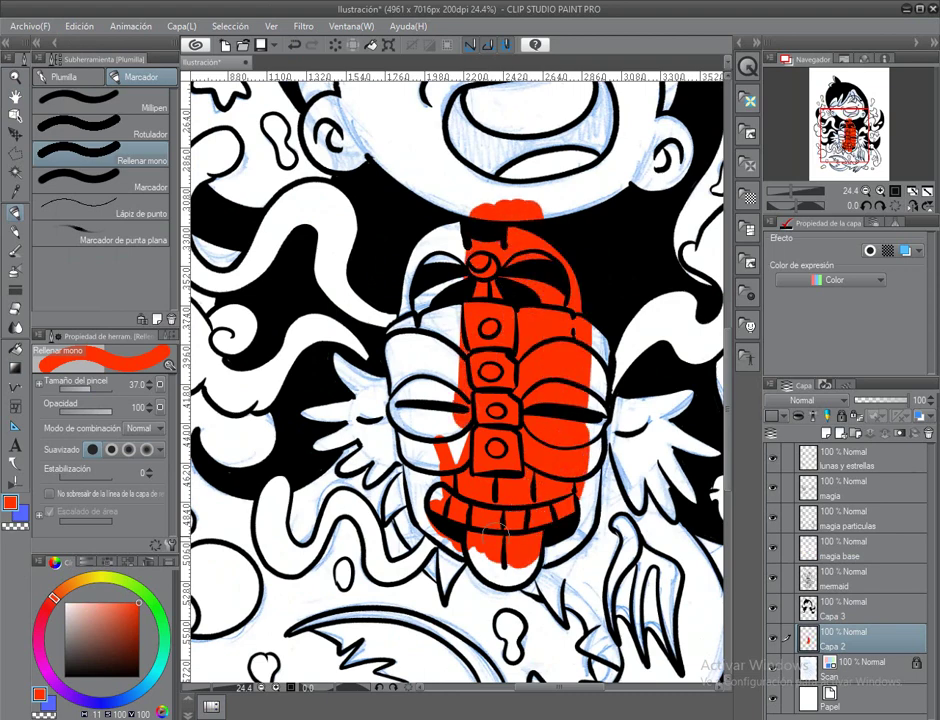
Fill the face with red from the chin to the forehead, including the mouth, the eye and the right ear.
mouse_move(436, 516)
mouse_down()
mouse_move(420, 300)
mouse_move(430, 215)
mouse_move(400, 330)
mouse_move(344, 366)
mouse_move(350, 472)
mouse_up()
drag(465, 310, 460, 150)
drag(420, 300, 415, 110)
drag(420, 200, 440, 420)
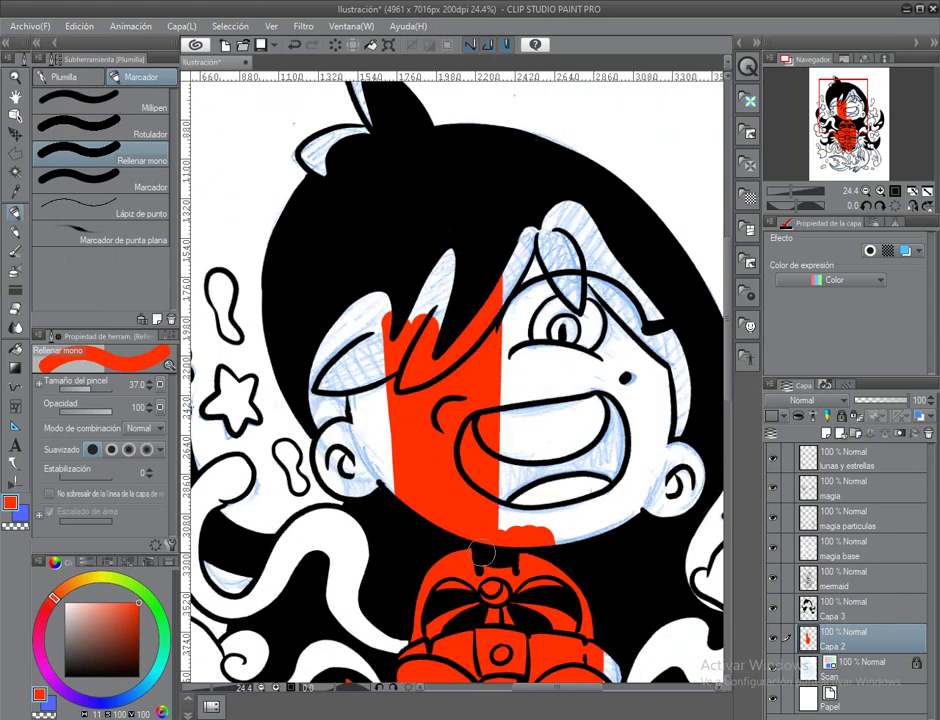
mouse_move(510, 230)
mouse_down()
mouse_move(556, 518)
mouse_move(483, 511)
mouse_up()
mouse_move(400, 410)
mouse_down()
mouse_move(440, 240)
mouse_move(350, 175)
mouse_up()
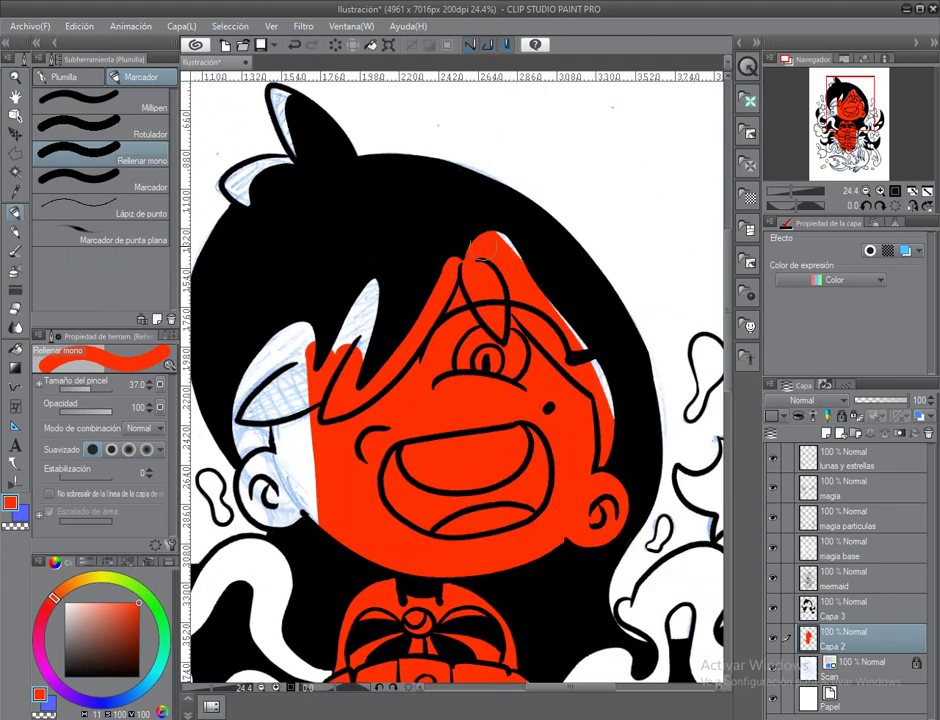
Fill the fringe highlights, left side of the face and hair tuft highlights with red, reducing the brush to 21.4.
drag(405, 225, 445, 300)
mouse_move(406, 241)
mouse_down()
mouse_move(494, 188)
mouse_move(350, 340)
mouse_move(358, 378)
mouse_move(347, 486)
mouse_up()
drag(100, 391, 88, 391)
drag(450, 300, 440, 396)
mouse_move(322, 320)
mouse_down()
mouse_move(333, 327)
mouse_move(326, 394)
mouse_up()
drag(342, 328, 350, 337)
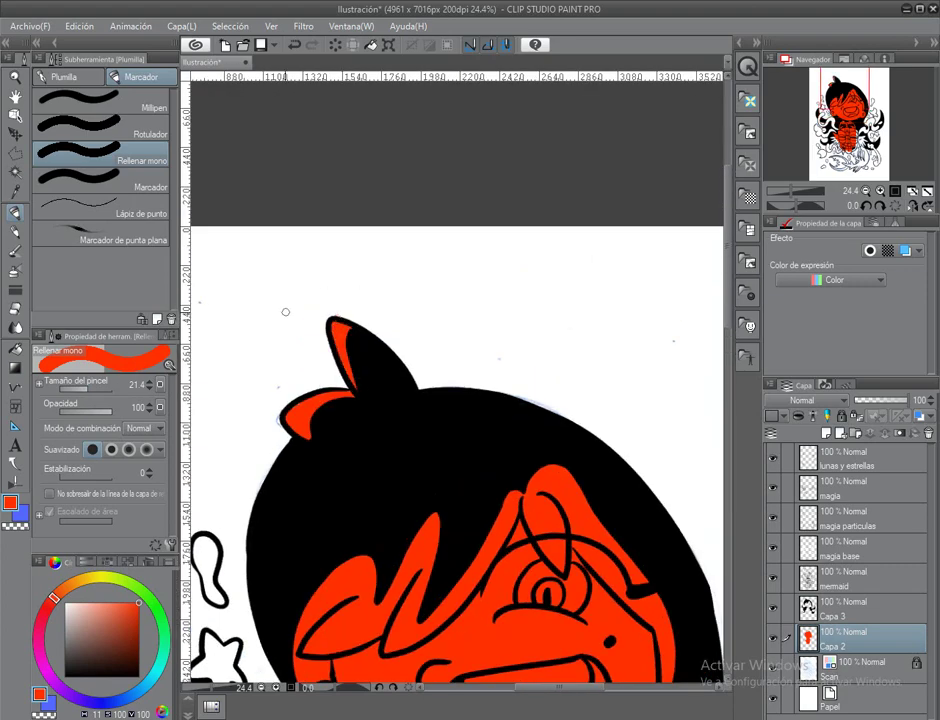
Fill the torso's outer edges, the tongue, the spiky fin on the right and the upper tail with red.
drag(285, 312, 460, 80)
mouse_move(378, 240)
mouse_down()
mouse_move(385, 300)
mouse_move(350, 390)
mouse_up()
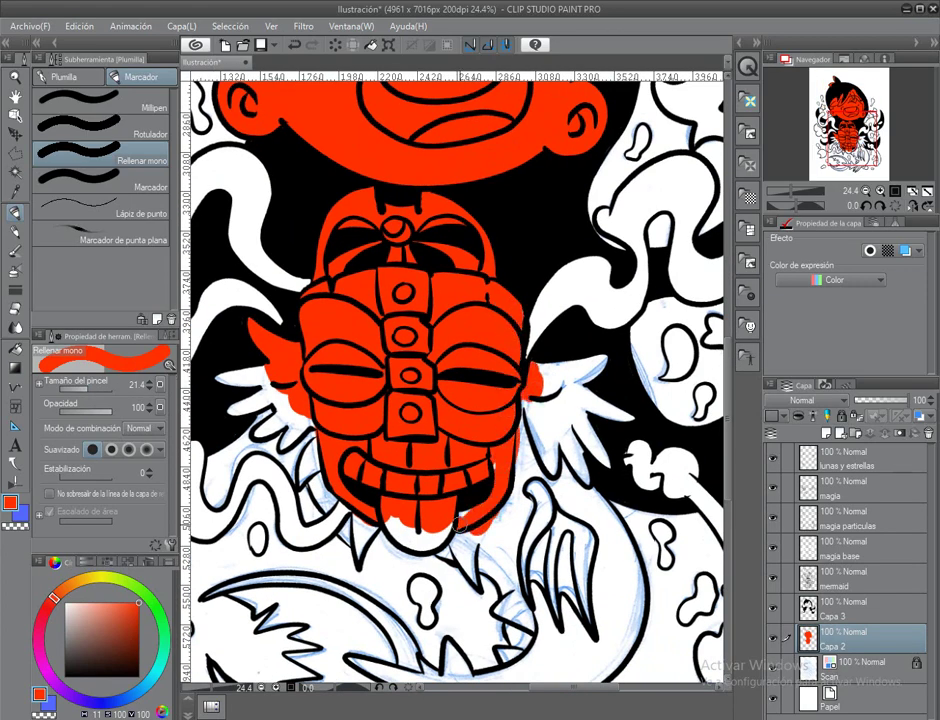
drag(458, 523, 353, 473)
mouse_move(455, 490)
mouse_down()
mouse_move(430, 320)
mouse_move(450, 325)
mouse_move(500, 380)
mouse_move(455, 560)
mouse_move(470, 470)
mouse_up()
drag(470, 470, 432, 380)
mouse_move(385, 345)
mouse_down()
mouse_move(360, 390)
mouse_move(385, 380)
mouse_up()
drag(372, 318, 370, 345)
drag(430, 400, 503, 400)
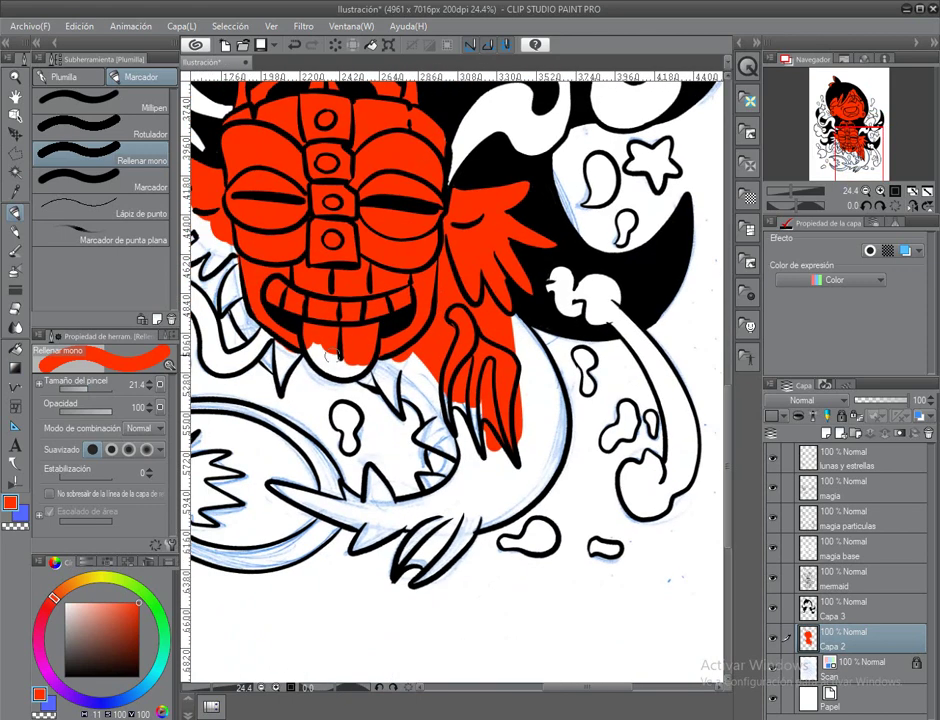
drag(252, 270, 187, 222)
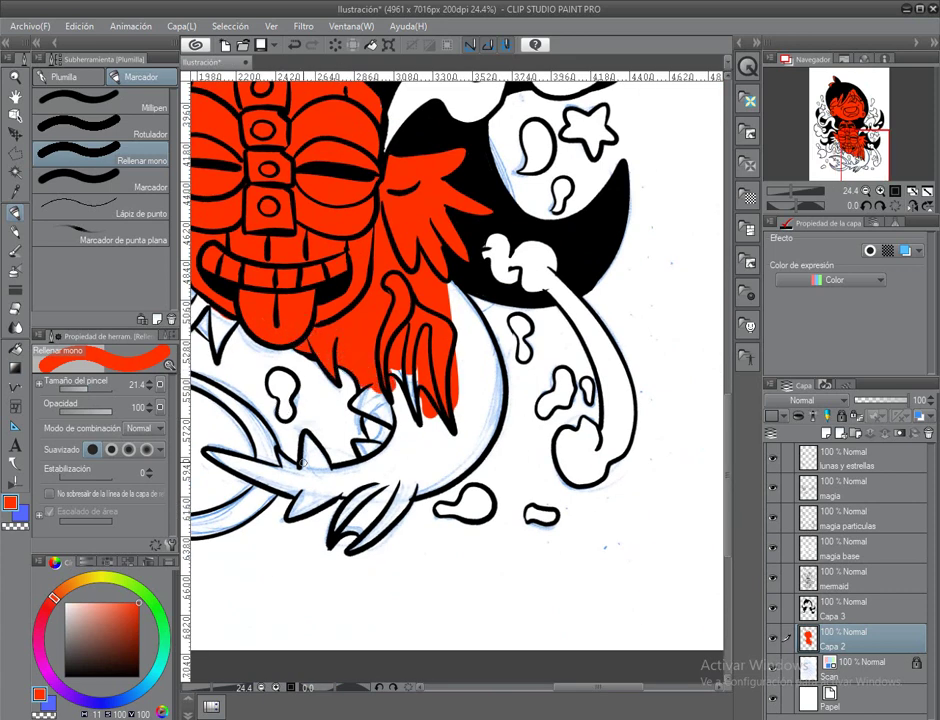
Fill the curved lower tail with red, including its back spikes and small fins, up to the pointed end.
drag(301, 462, 318, 412)
drag(432, 390, 412, 440)
mouse_move(470, 310)
mouse_down()
mouse_move(430, 420)
mouse_move(455, 370)
mouse_up()
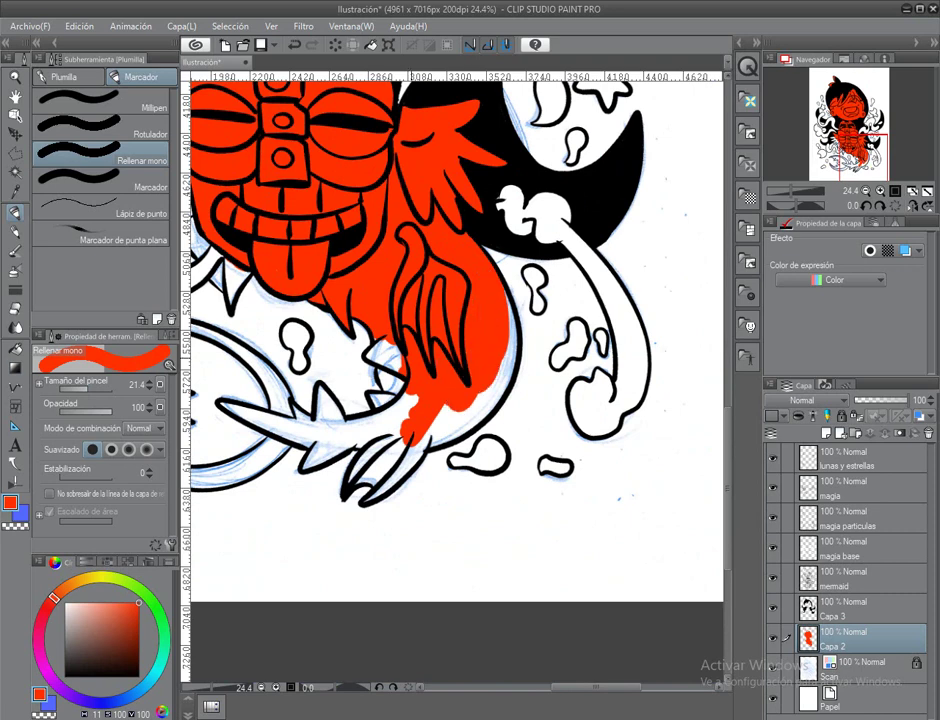
mouse_move(385, 357)
mouse_down()
mouse_move(375, 440)
mouse_move(362, 432)
mouse_move(400, 427)
mouse_up()
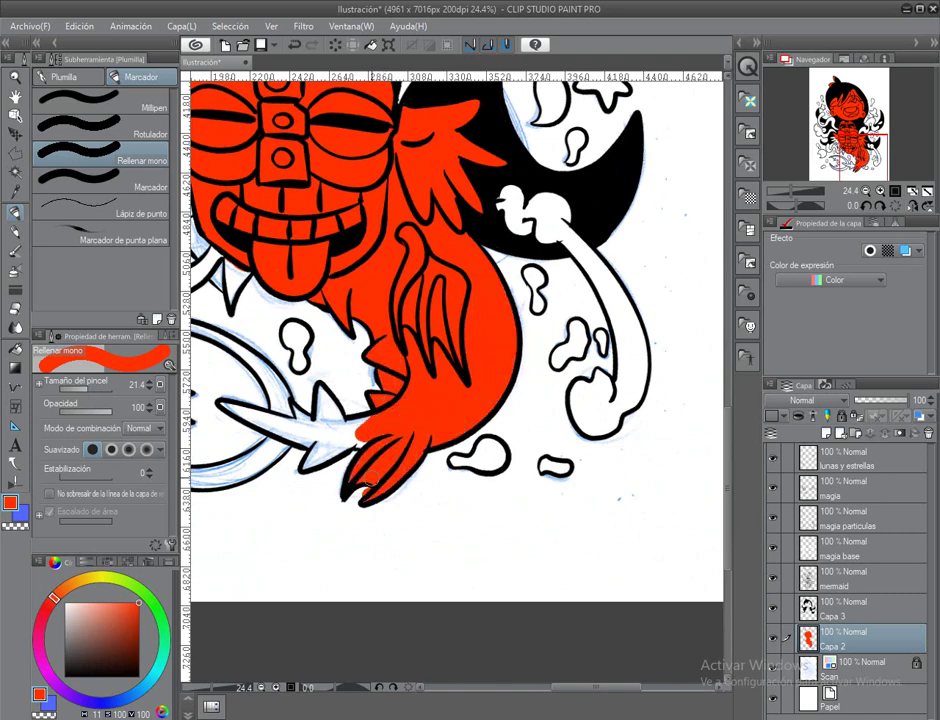
mouse_move(344, 487)
mouse_down()
mouse_move(400, 420)
mouse_move(360, 430)
mouse_move(326, 345)
mouse_move(330, 308)
mouse_up()
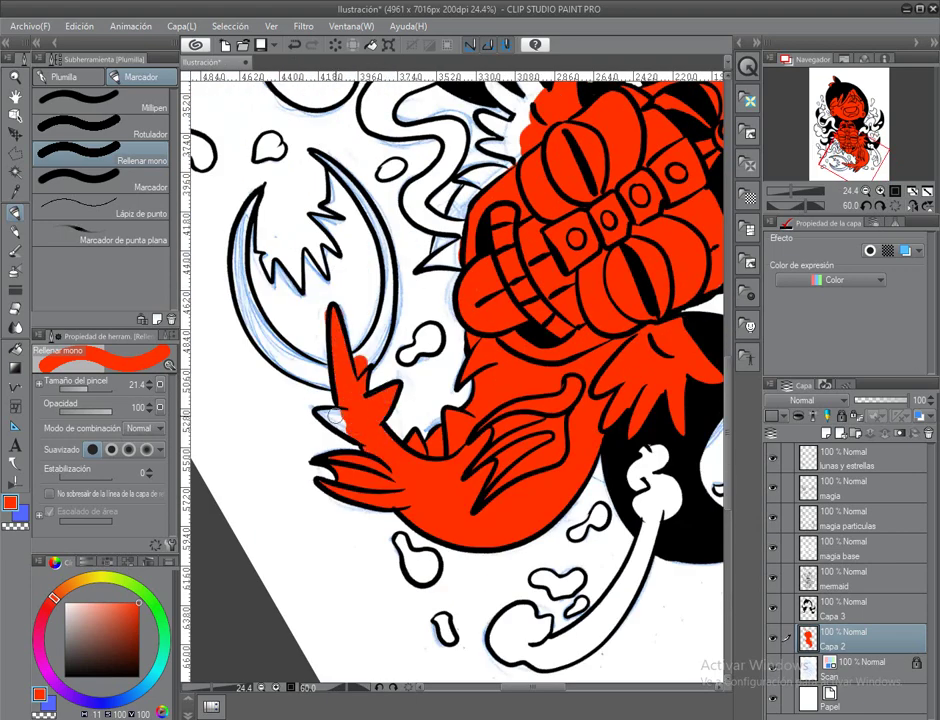
Fill the pointed spike beside the tongue and the spiky side fin above it with red.
drag(240, 306, 286, 422)
drag(233, 225, 213, 360)
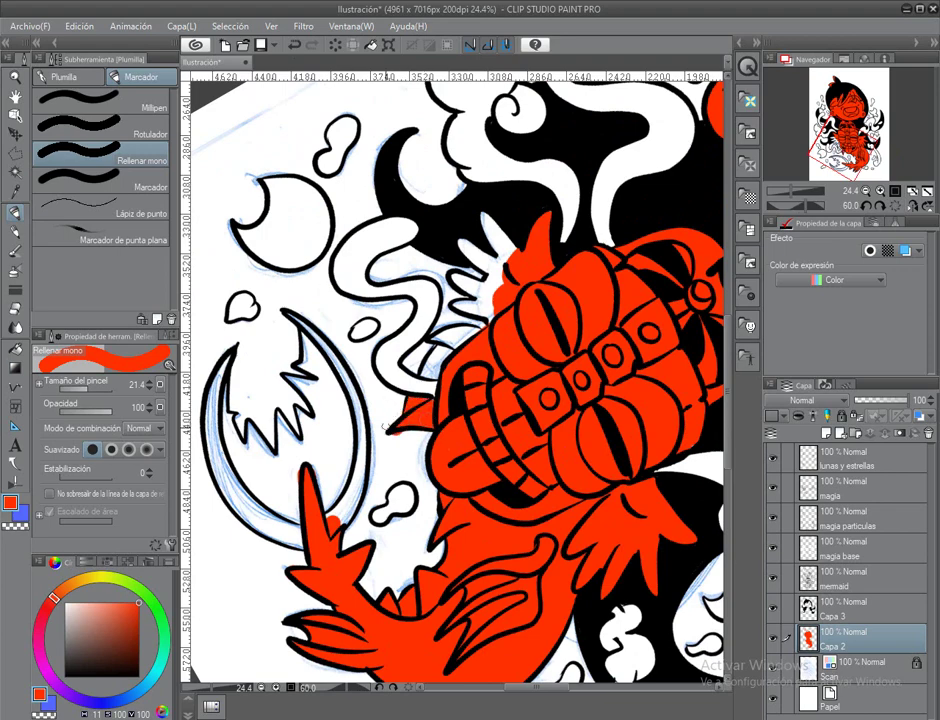
scroll(389, 418, up, 1)
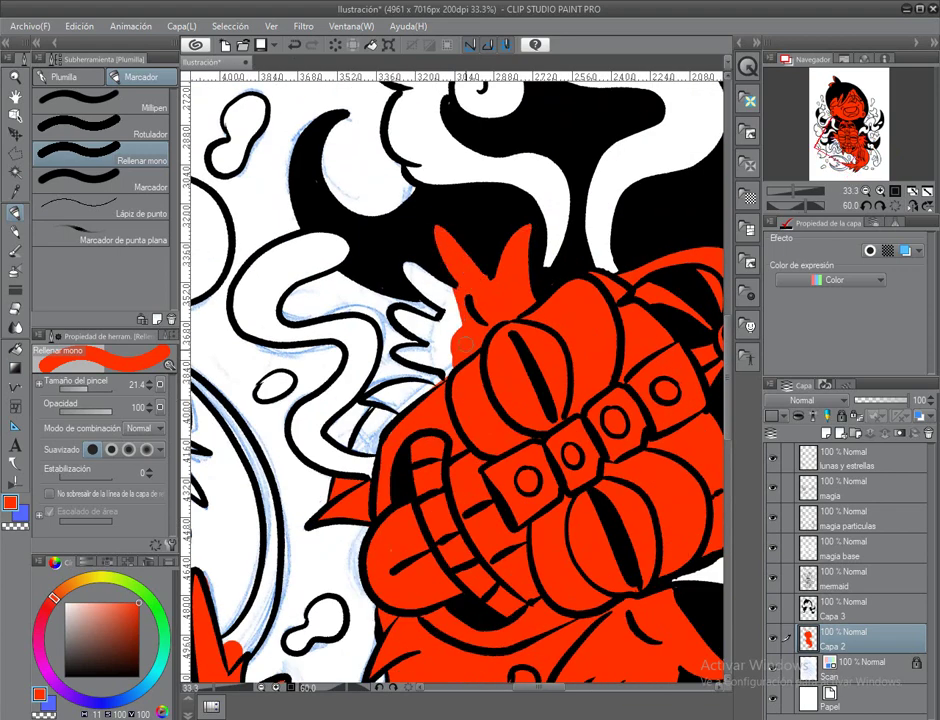
drag(466, 344, 400, 272)
drag(404, 337, 402, 318)
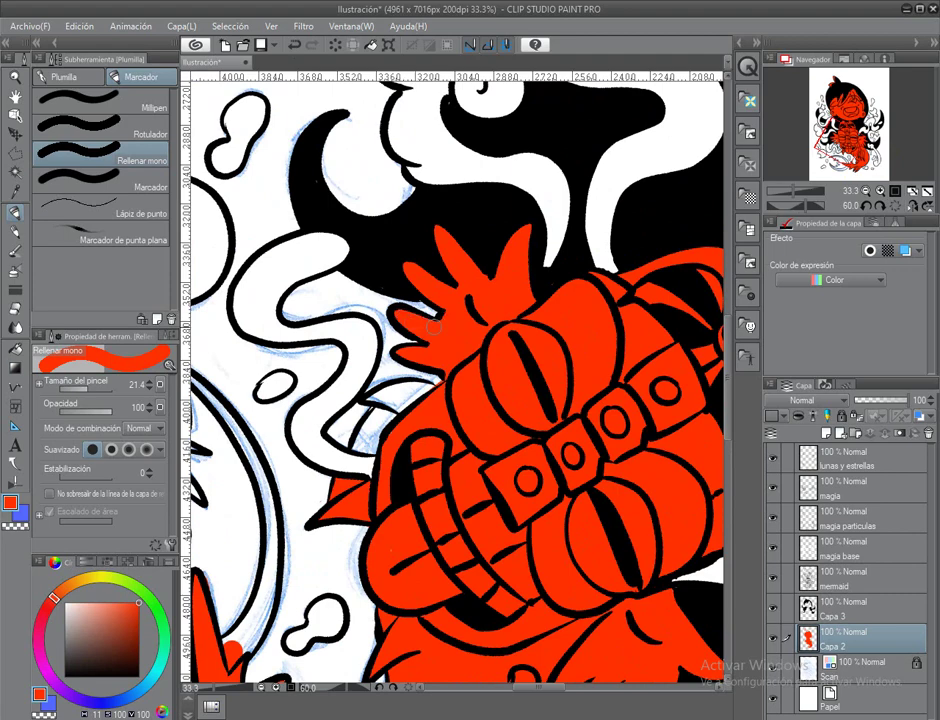
Fill the tail fluke's lobe nearest the torso with red up to its tip and jagged inner edge.
mouse_move(226, 456)
mouse_down()
mouse_move(430, 296)
mouse_move(425, 455)
mouse_move(410, 440)
mouse_move(466, 335)
mouse_move(418, 228)
mouse_move(468, 340)
mouse_move(446, 426)
mouse_up()
drag(420, 360, 392, 325)
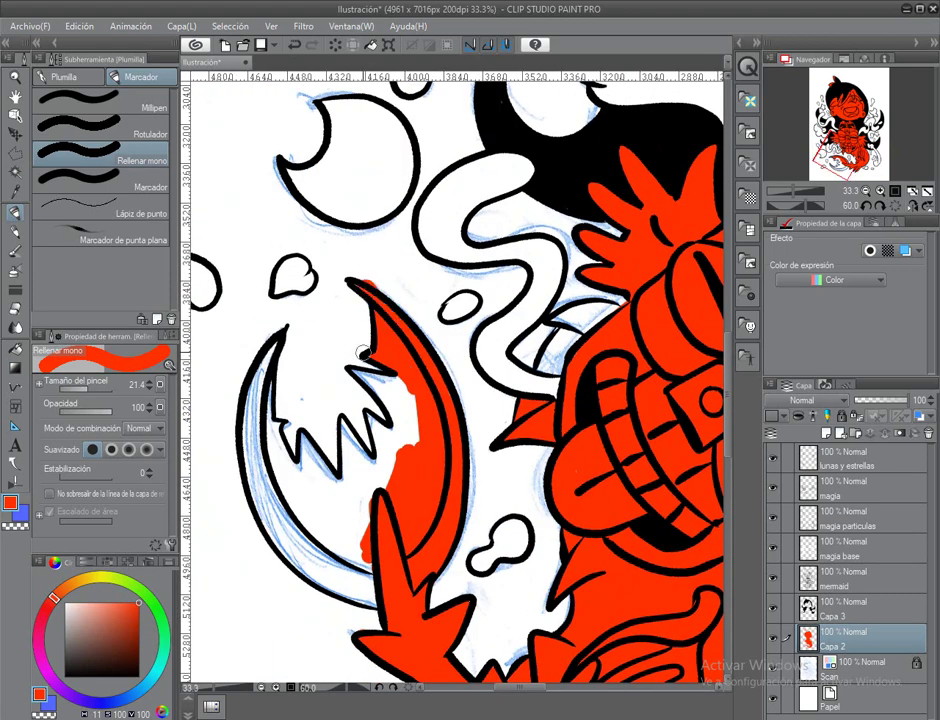
drag(329, 321, 359, 331)
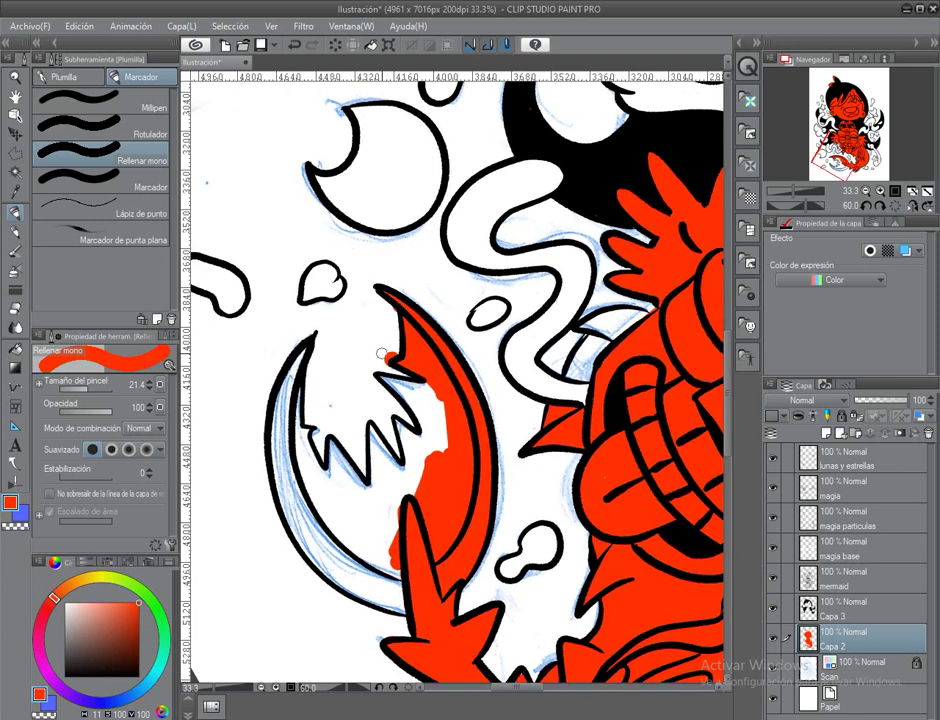
drag(378, 424, 348, 401)
Fill the tail fluke's other lobe and centre with red up to the jagged inner edge.
mouse_move(300, 420)
mouse_down()
mouse_move(320, 445)
mouse_move(390, 462)
mouse_up()
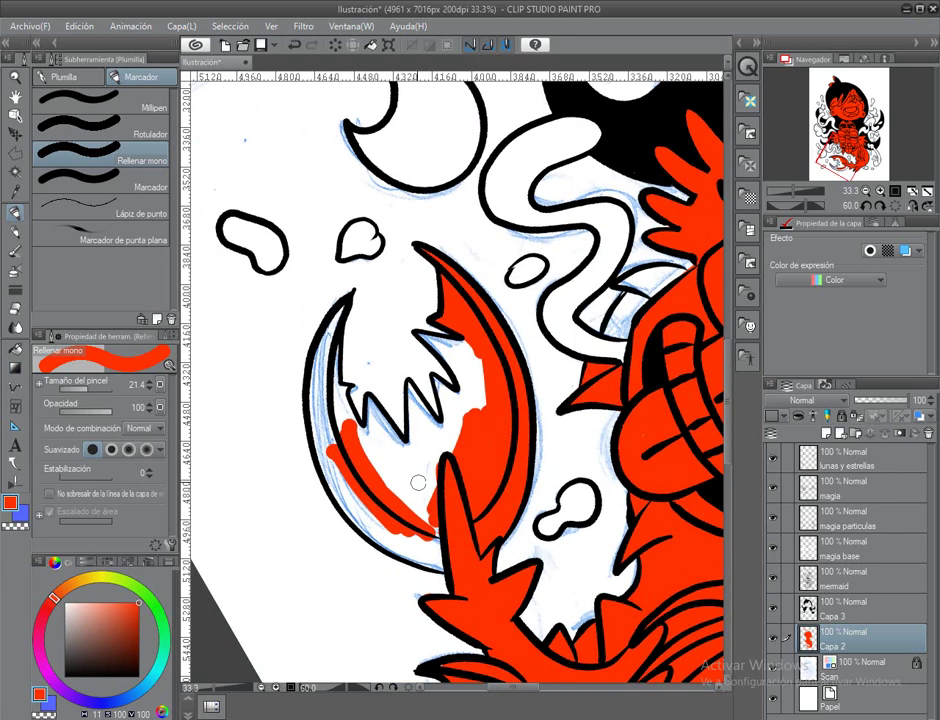
mouse_move(340, 430)
mouse_down()
mouse_move(400, 500)
mouse_move(415, 487)
mouse_up()
drag(330, 320, 390, 282)
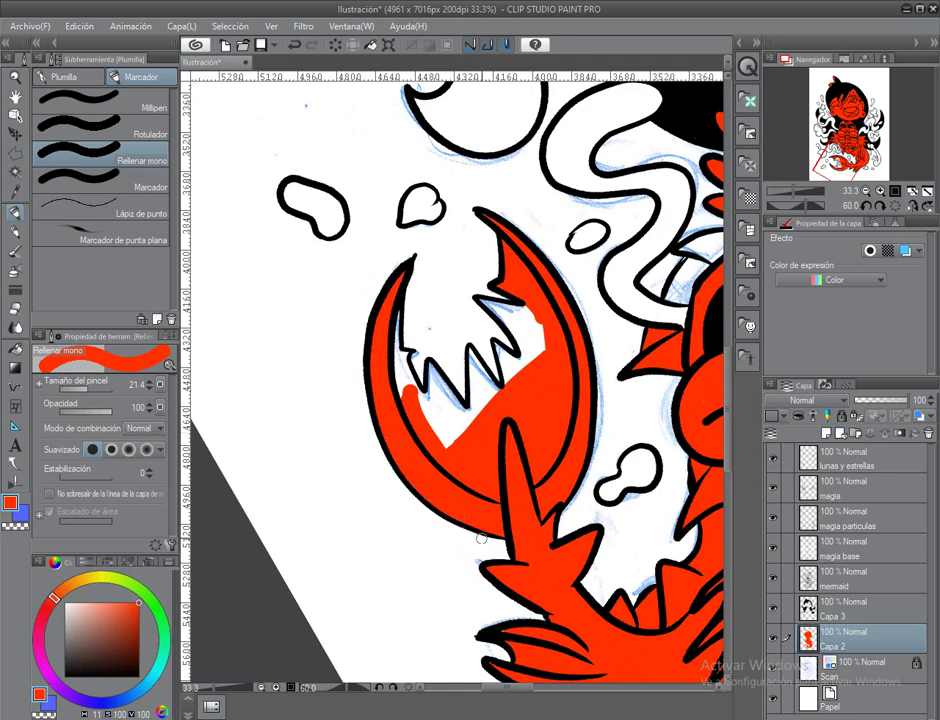
drag(427, 543, 377, 503)
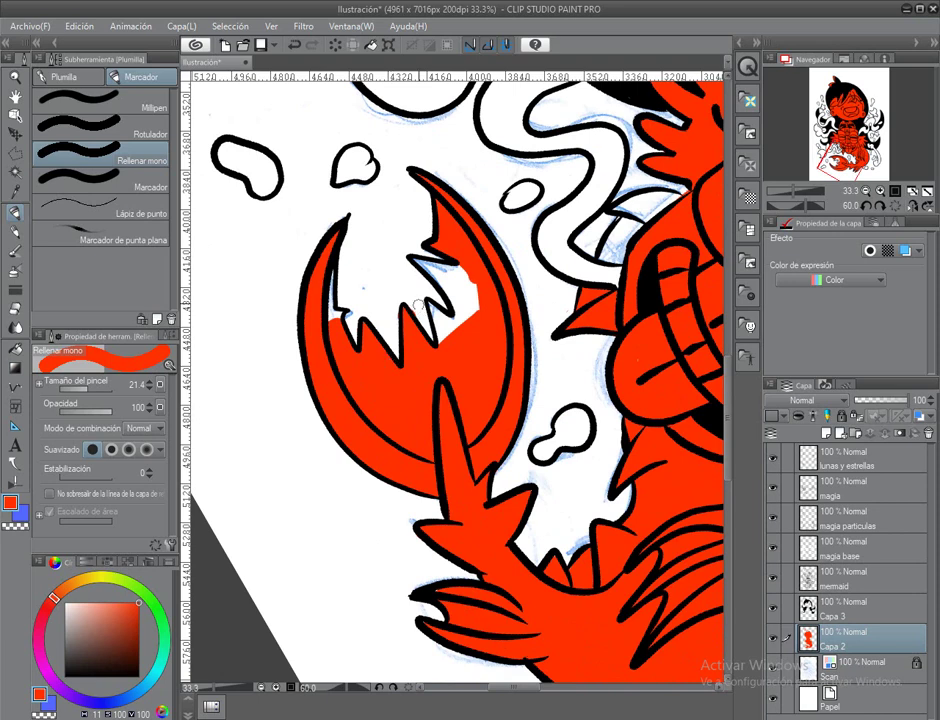
drag(380, 367, 393, 343)
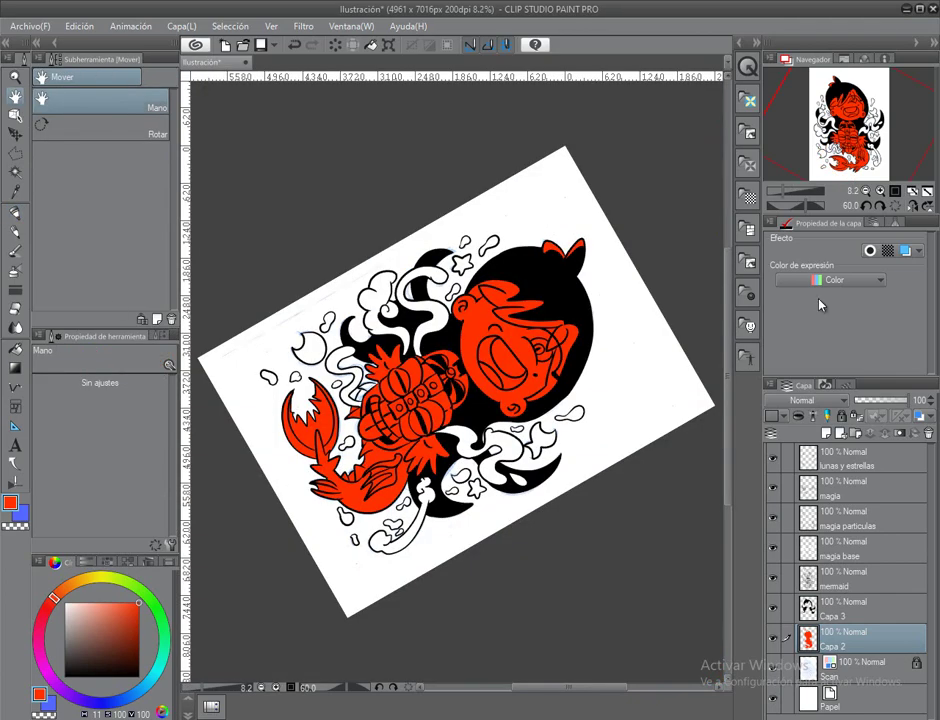
Reset the canvas rotation and fill the remaining plates between the torso and the wavy tentacle with red.
click(895, 207)
scroll(428, 460, up, 5)
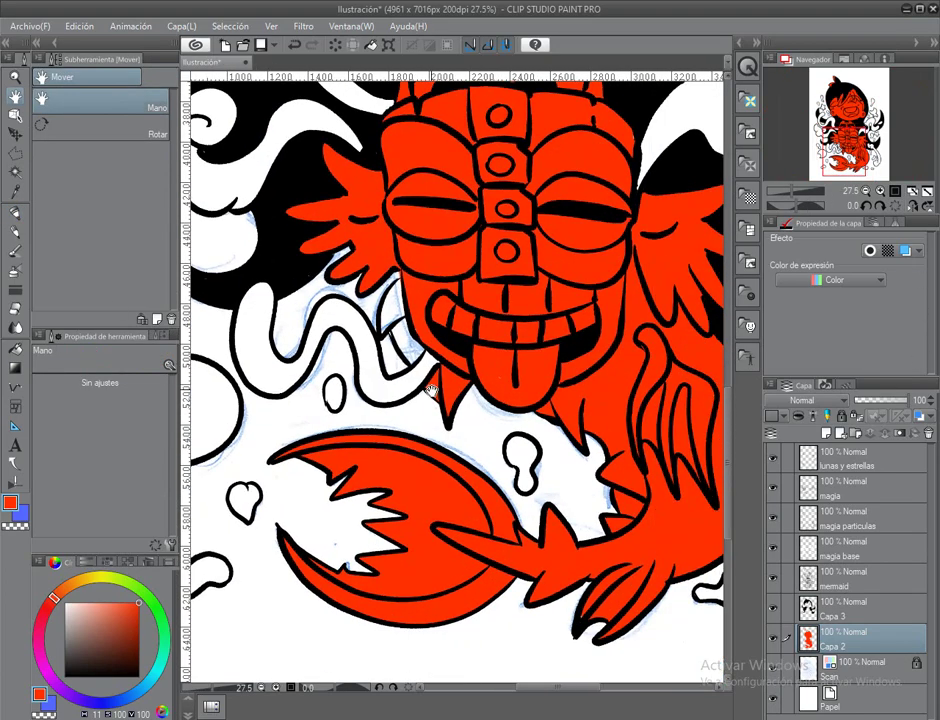
click(14, 213)
mouse_move(360, 240)
mouse_down()
mouse_move(413, 262)
mouse_move(422, 298)
mouse_move(408, 252)
mouse_move(350, 175)
mouse_up()
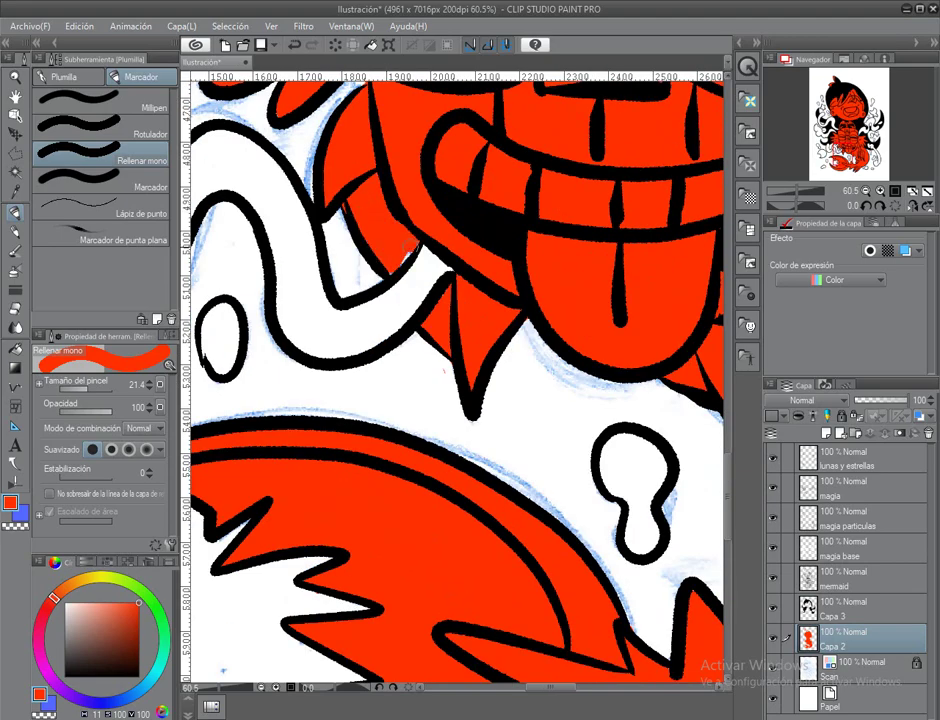
drag(330, 120, 300, 640)
Recolour the mermaid's red base on Capa 2 to white.
key(h)
key(ctrl+0)
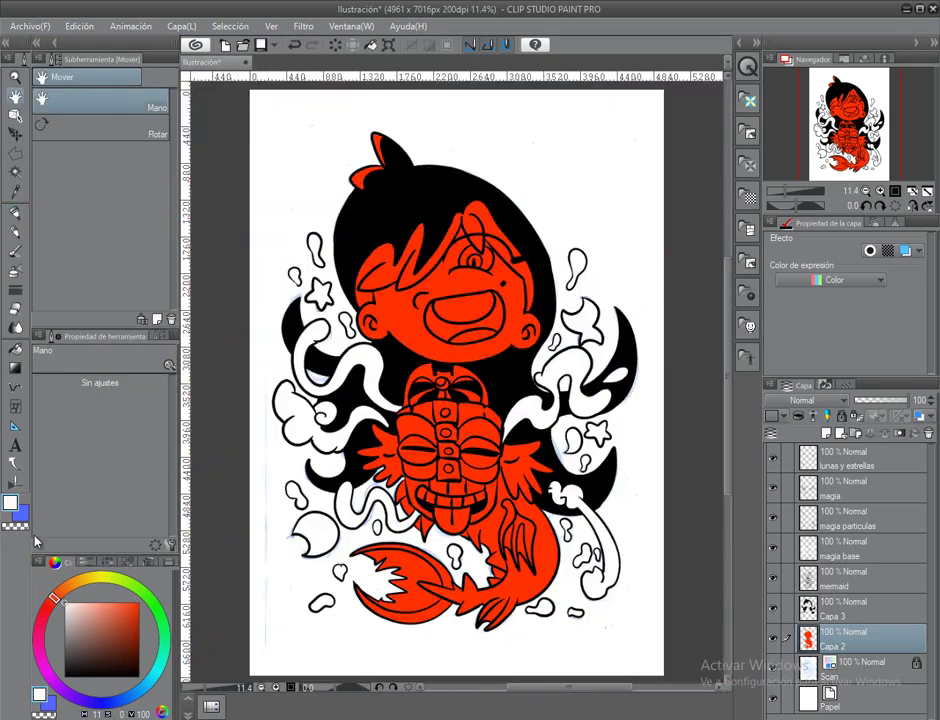
click(79, 26)
click(140, 340)
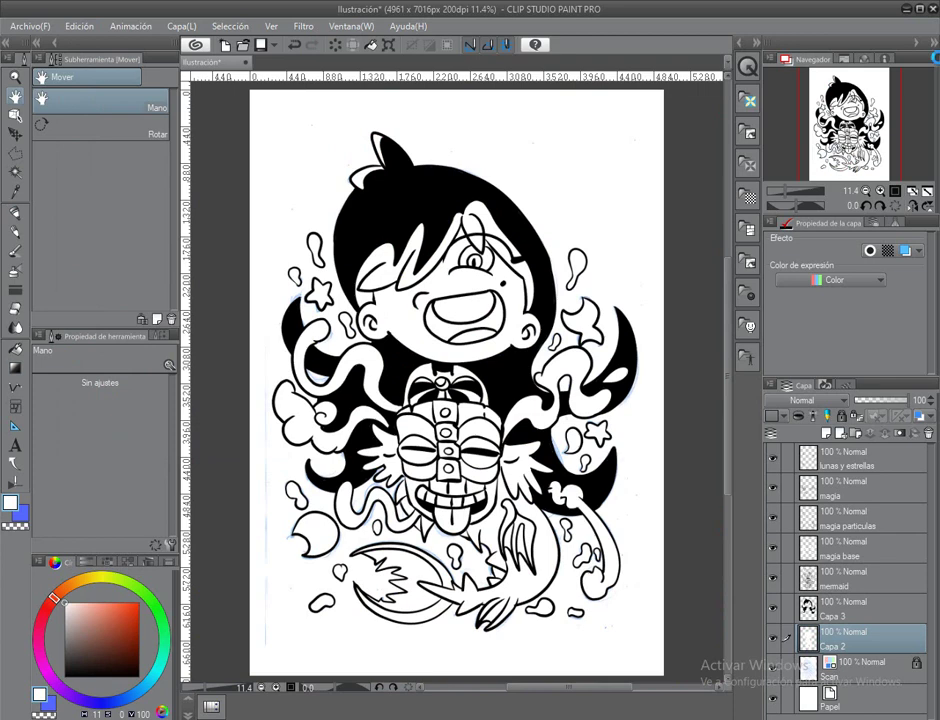
Rename the Capa 2 layer as base and hide the Scan and Papel layers.
double_click(832, 646)
text(base)
key(Return)
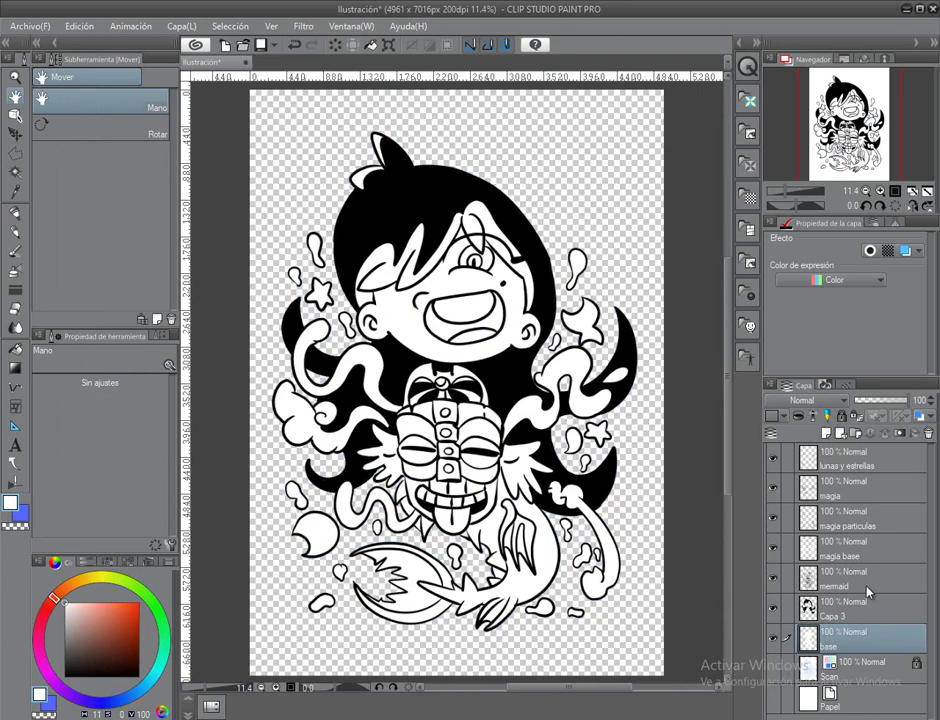
Add two new layers above magia base and clip them to it.
click(826, 433)
click(826, 433)
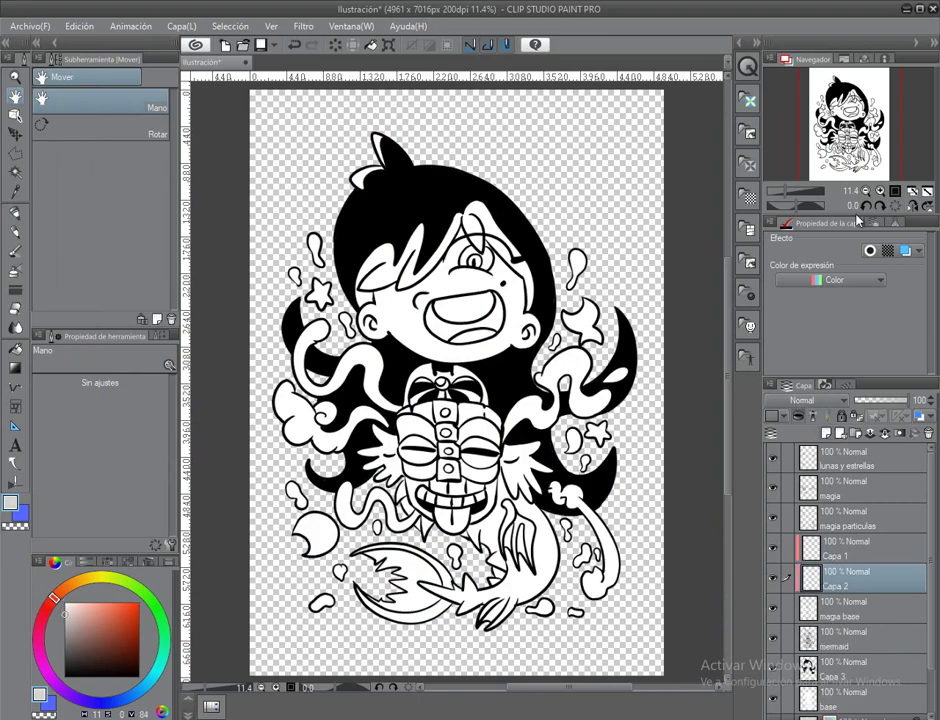
Apply a halftone tone effect to Capa 2, set it to 9.4 lines, and test it with strokes on the cloud.
click(887, 250)
scroll(445, 440, up, 3)
key(p)
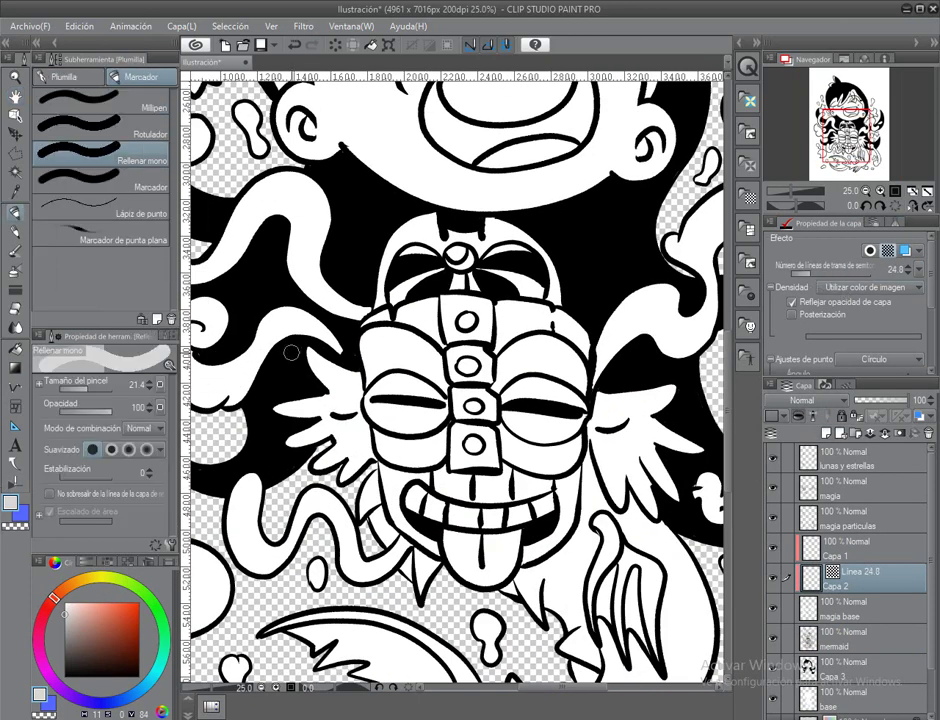
drag(290, 352, 385, 365)
drag(268, 318, 226, 400)
drag(806, 272, 795, 272)
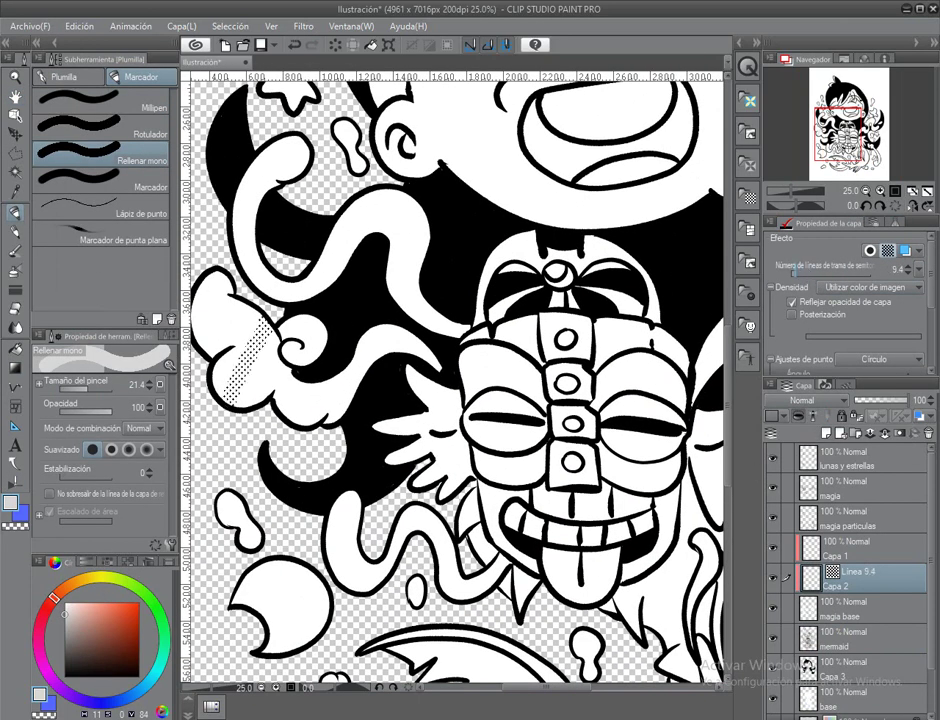
Shade the cloud, the curling tentacles beside it and the nearby magic drops with grey halftone on Capa 2.
drag(300, 330, 373, 415)
mouse_move(290, 400)
mouse_down()
mouse_move(447, 450)
mouse_move(345, 325)
mouse_move(352, 280)
mouse_move(330, 215)
mouse_move(238, 262)
mouse_up()
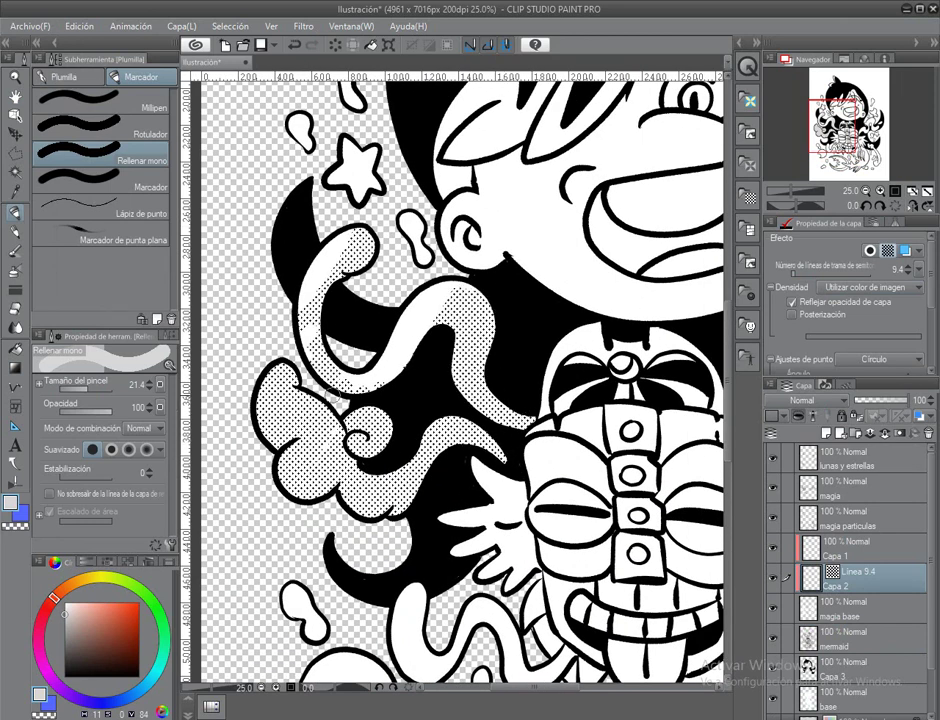
drag(410, 228, 420, 245)
mouse_move(308, 160)
mouse_down()
mouse_move(280, 220)
mouse_move(325, 350)
mouse_up()
drag(397, 176, 10, 66)
Shade the magic drops and tentacles on the opposite side of the mermaid and the drops around the tail with halftone.
drag(490, 180, 500, 220)
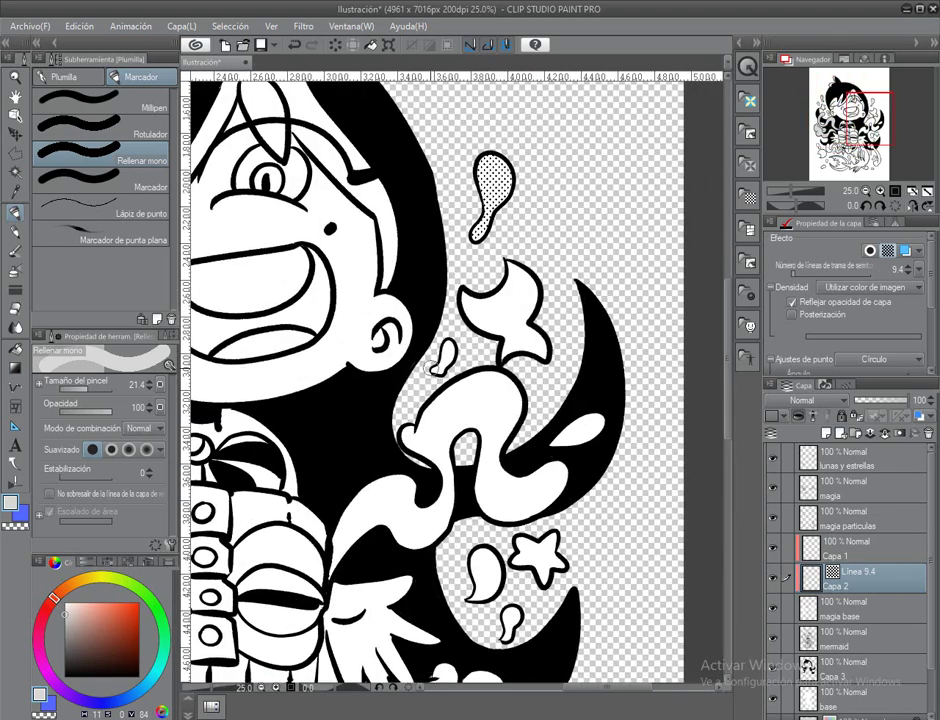
drag(440, 345, 448, 365)
mouse_move(540, 440)
mouse_down()
mouse_move(600, 470)
mouse_move(447, 392)
mouse_up()
mouse_move(365, 558)
mouse_down()
mouse_move(430, 473)
mouse_move(332, 223)
mouse_up()
mouse_move(420, 340)
mouse_down()
mouse_move(520, 530)
mouse_move(407, 617)
mouse_move(642, 477)
mouse_up()
drag(213, 313, 493, 347)
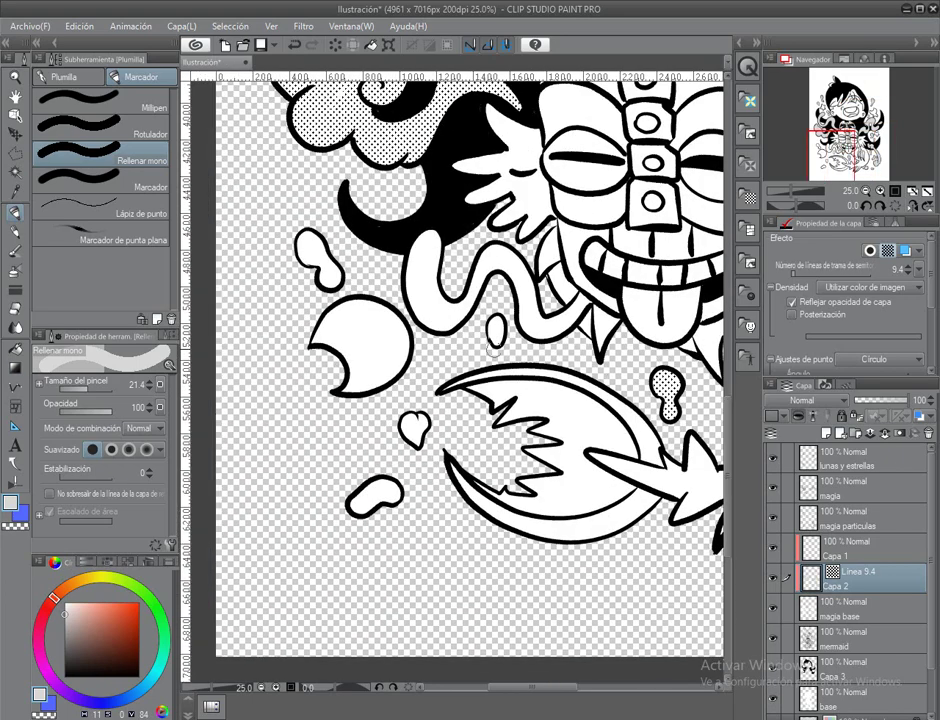
drag(393, 433, 375, 495)
mouse_move(300, 250)
mouse_down()
mouse_move(320, 690)
mouse_move(365, 375)
mouse_up()
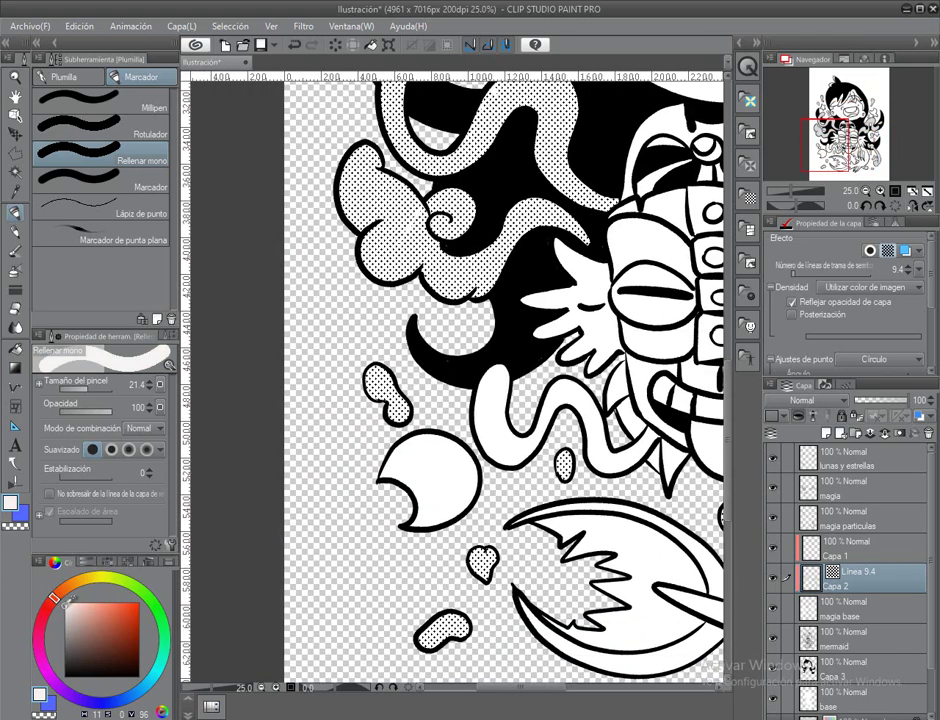
Fill the moon and stars with a lighter halftone and the wavy tentacle above the tail fin with a darker one.
drag(440, 460, 391, 525)
drag(370, 90, 290, 390)
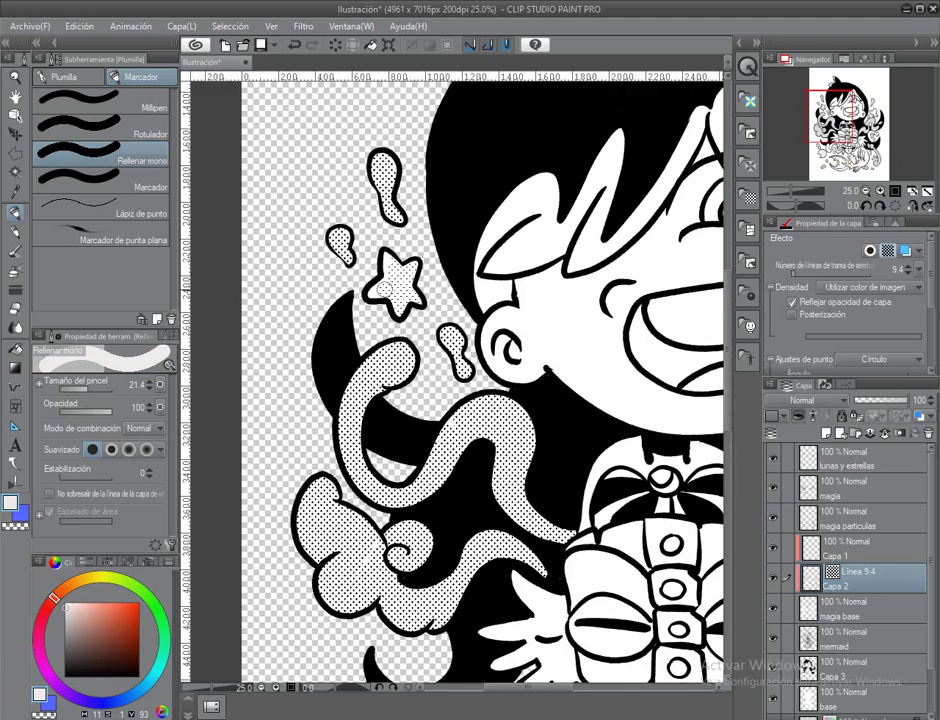
drag(592, 380, 322, 322)
drag(330, 640, 330, 240)
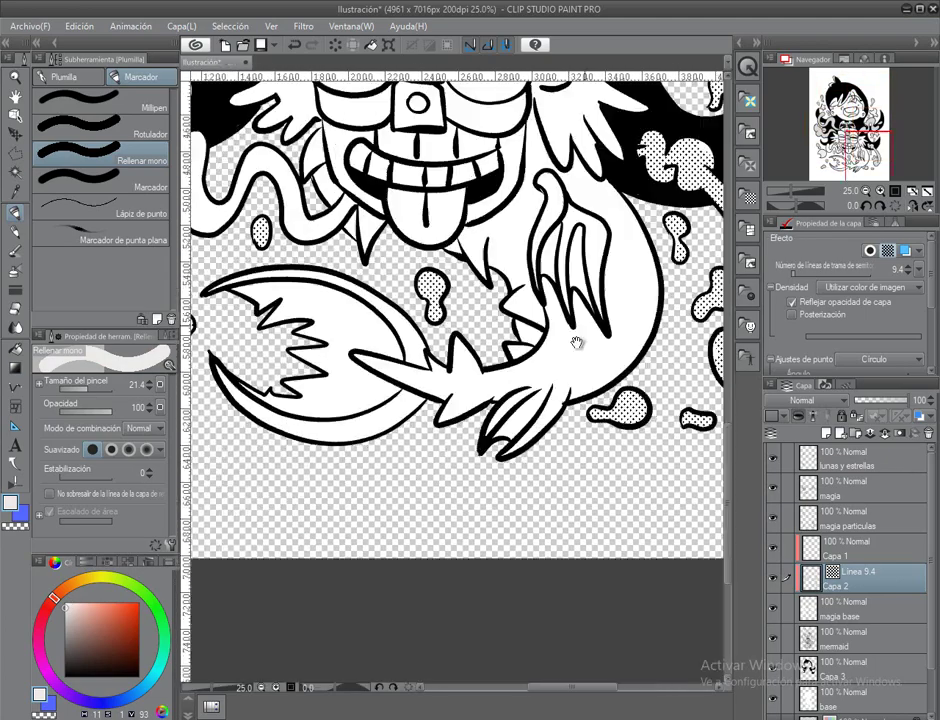
drag(380, 200, 574, 397)
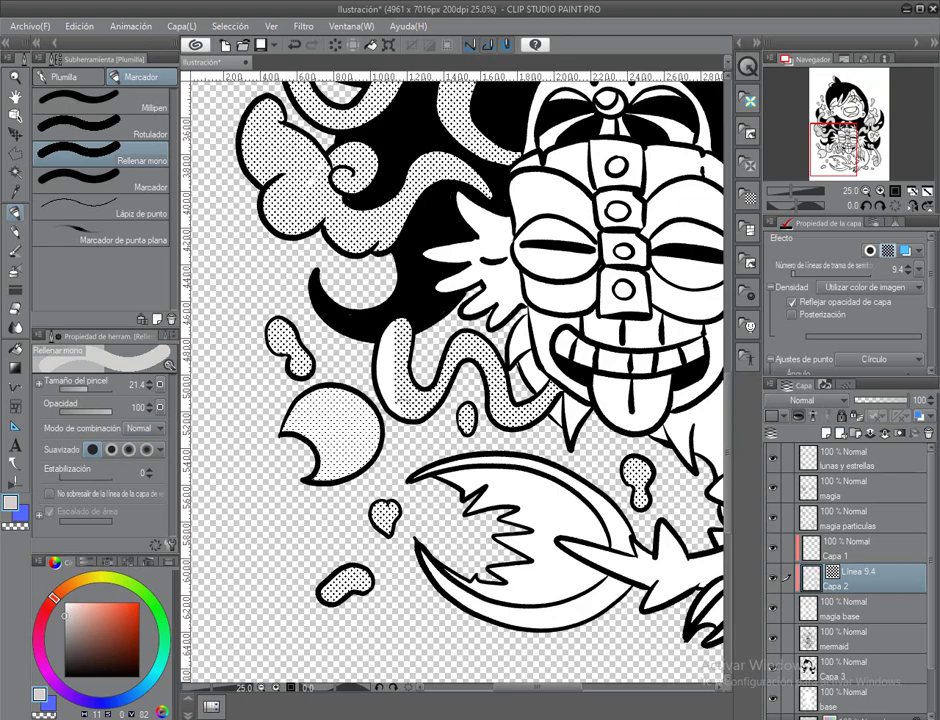
drag(285, 270, 250, 120)
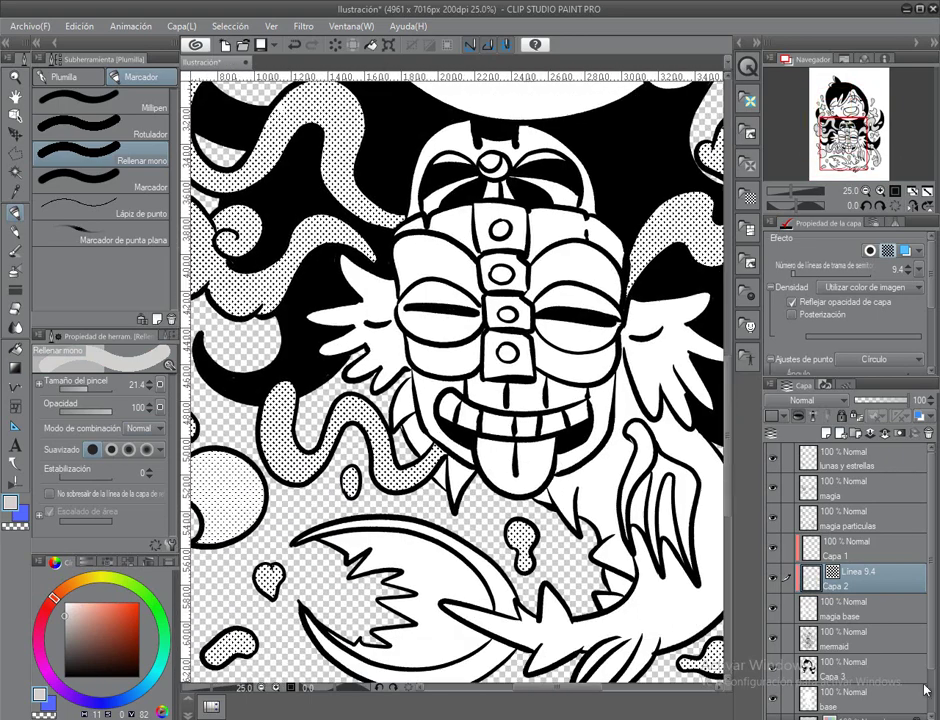
Add a new layer above Capa 4 and give it a halftone tone effect with 13.8 lines.
scroll(900, 668, down, 1)
click(900, 668)
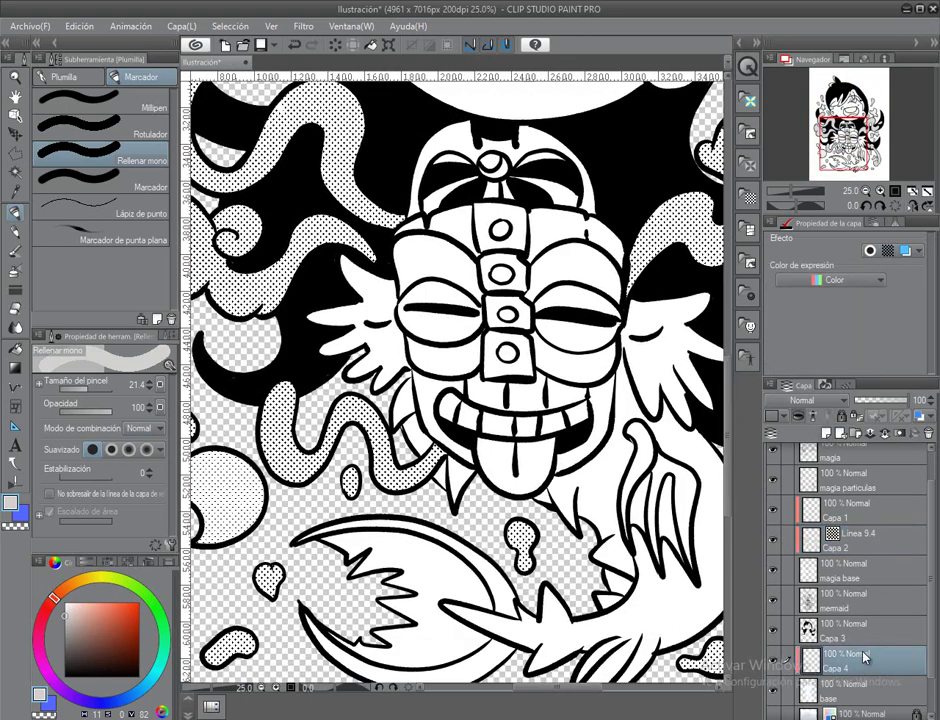
click(887, 250)
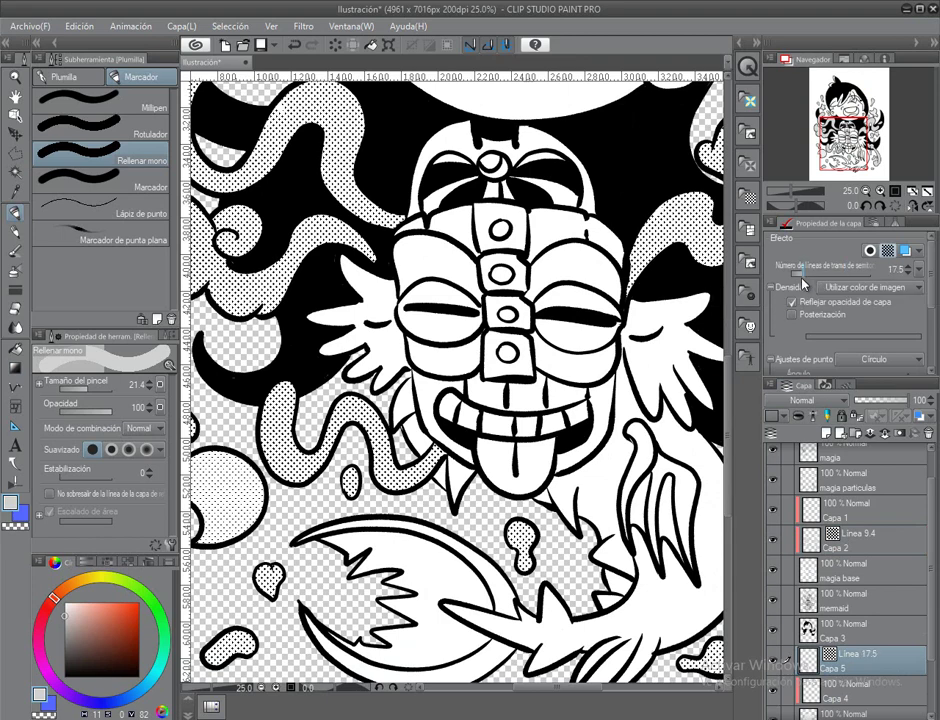
drag(465, 275, 330, 125)
Shade the lower part of the mermaid's tail with halftone on Capa 5 and clip the layer to the base.
mouse_move(514, 447)
mouse_down()
mouse_move(470, 440)
mouse_move(450, 470)
mouse_move(390, 468)
mouse_move(375, 434)
mouse_up()
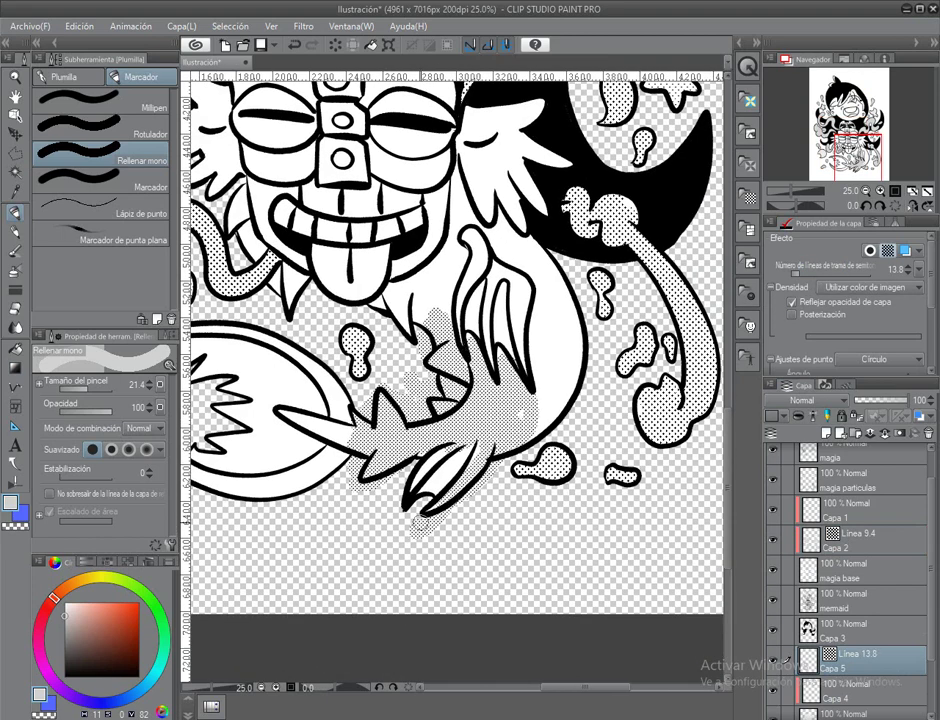
scroll(880, 587, down, 2)
key(ctrl+alt+g)
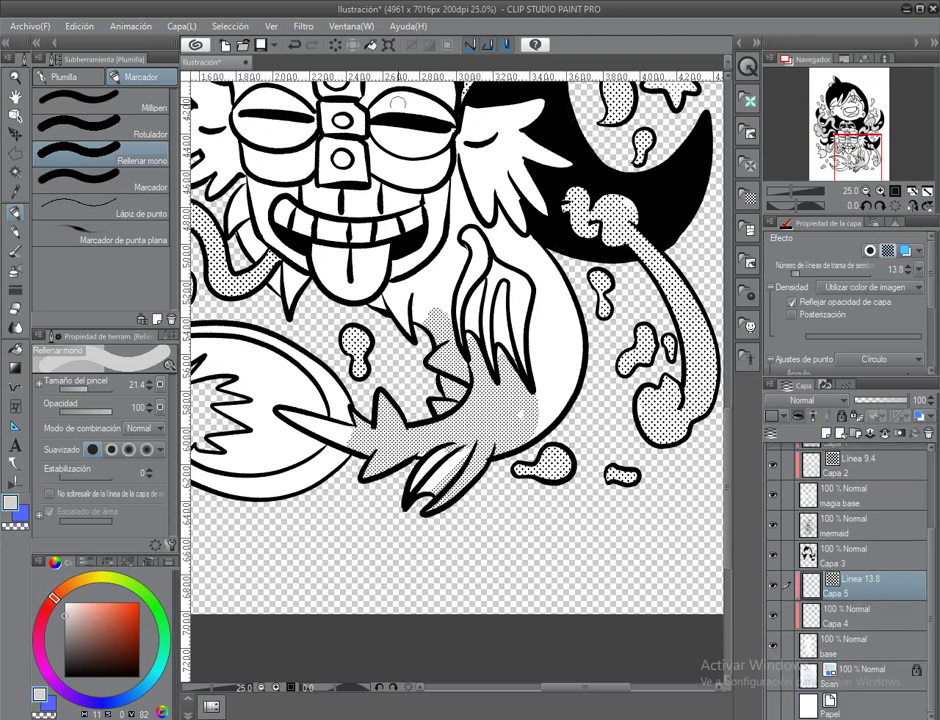
Shade the outer bands of the large tail fin and its central spike with the grey halftone.
drag(185, 390, 375, 400)
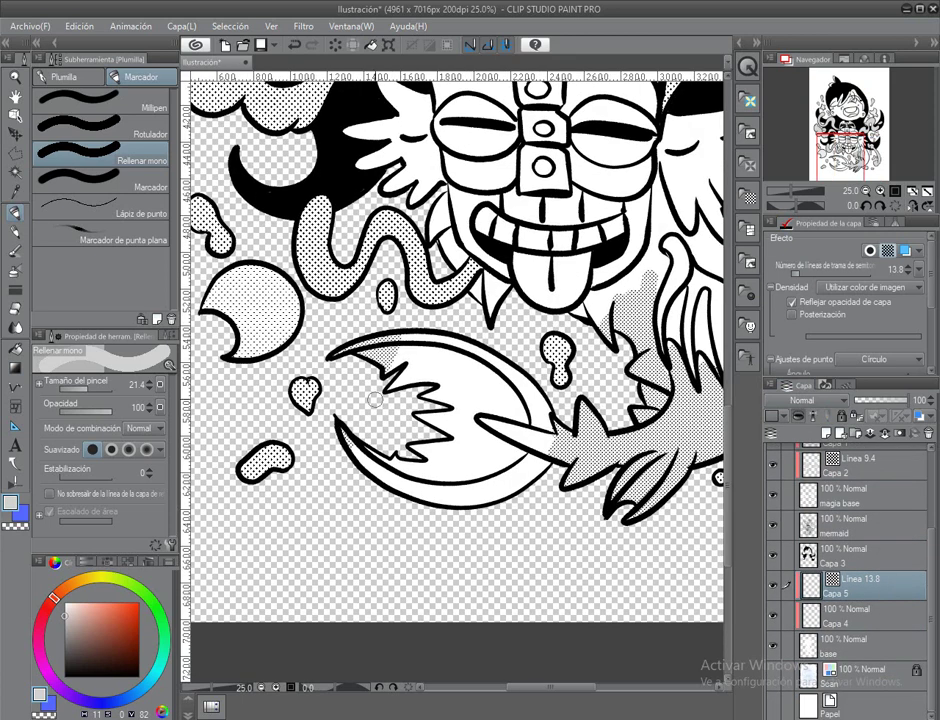
mouse_move(452, 185)
mouse_down()
mouse_move(439, 126)
mouse_move(444, 135)
mouse_up()
mouse_move(351, 187)
mouse_down()
mouse_move(333, 265)
mouse_move(295, 270)
mouse_move(267, 253)
mouse_up()
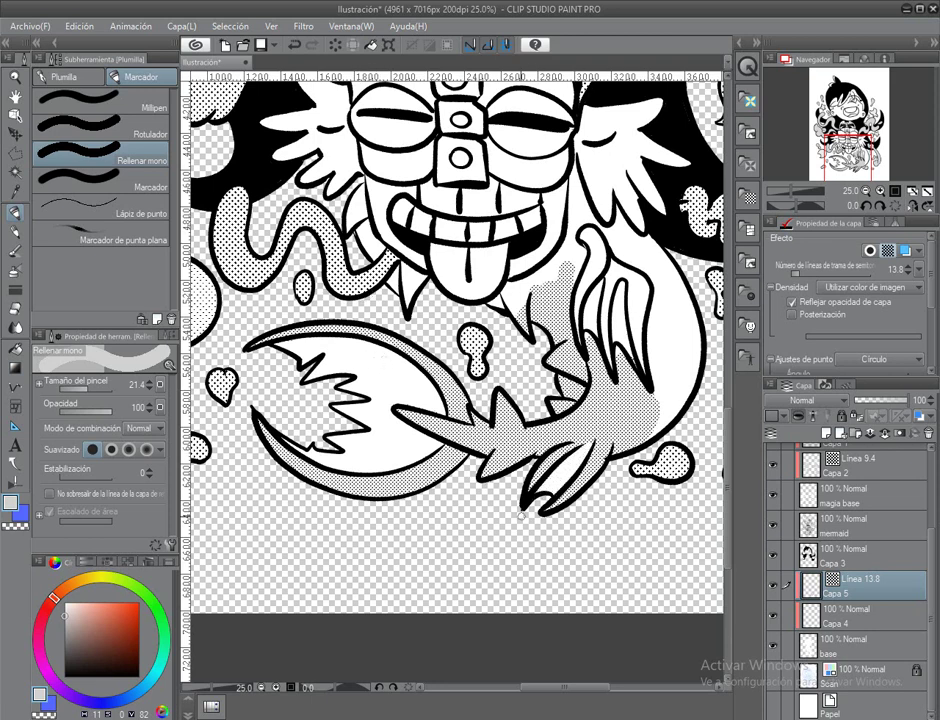
Extend the grey halftone over the rest of the tail, up the mermaid's side beside the mask.
mouse_move(520, 515)
mouse_down()
mouse_move(435, 528)
mouse_move(454, 549)
mouse_up()
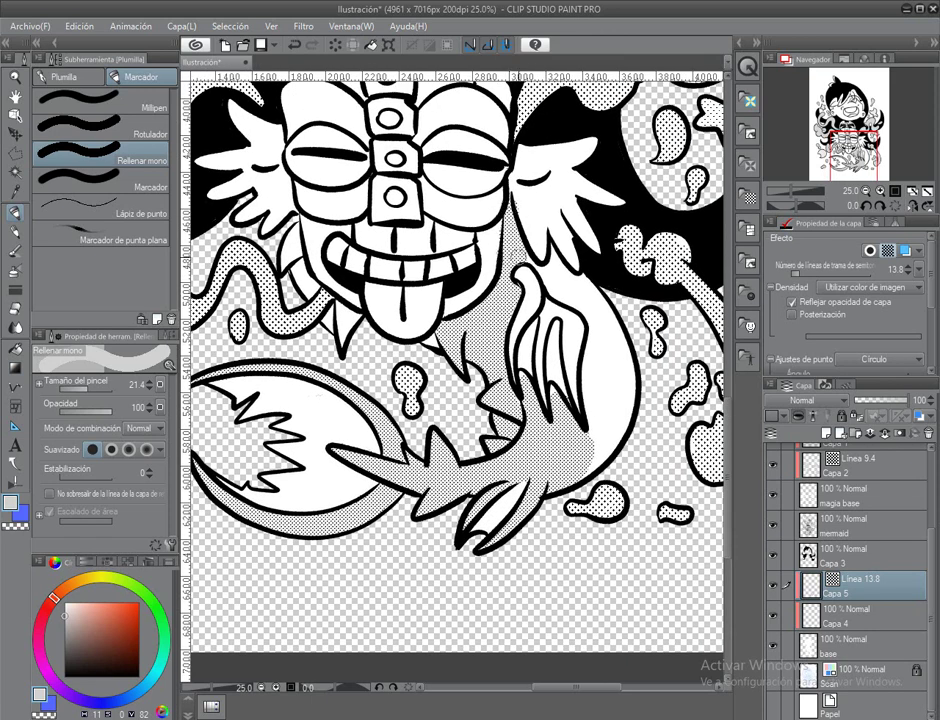
drag(465, 288, 445, 423)
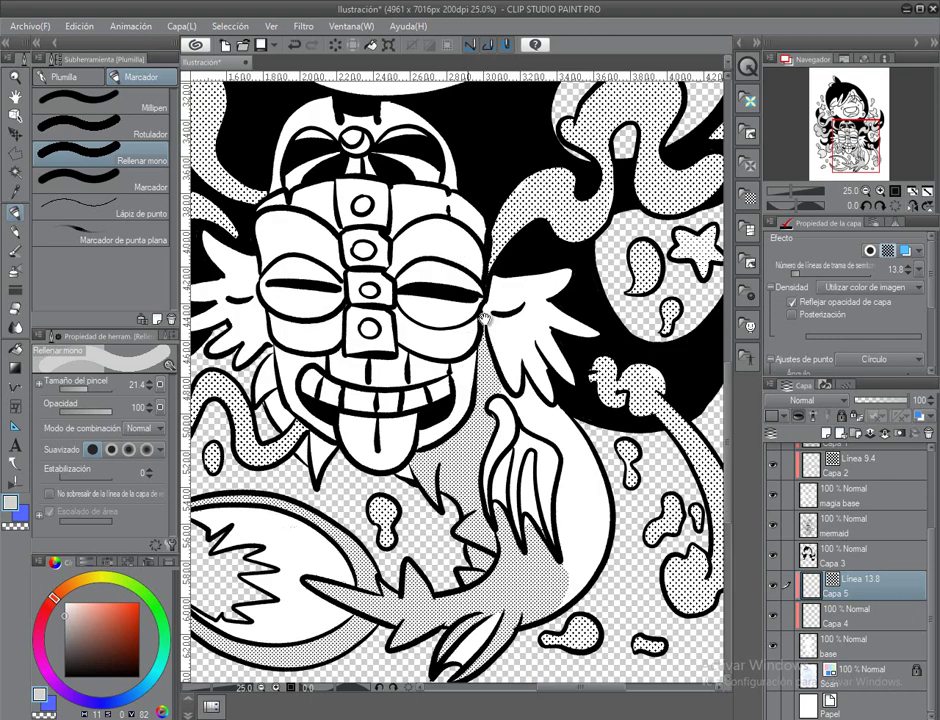
drag(484, 318, 427, 278)
mouse_move(475, 371)
mouse_down()
mouse_move(500, 430)
mouse_move(506, 495)
mouse_move(488, 396)
mouse_up()
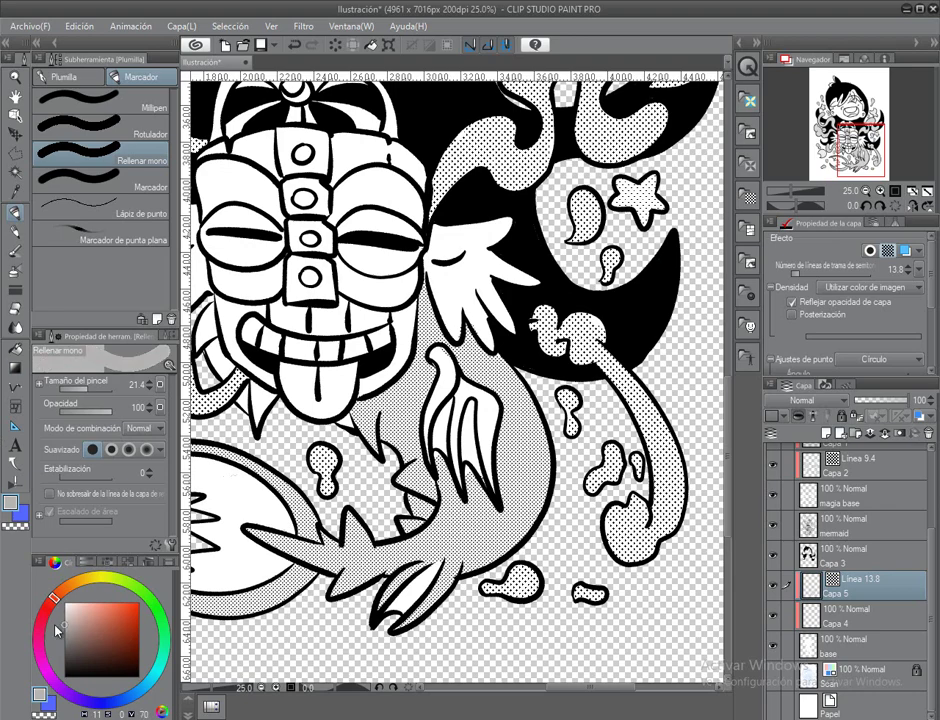
Shade the spine and ribs of the hip fin with a darker grey halftone, leaving the membranes between them white.
scroll(448, 428, up, 2)
drag(438, 285, 420, 390)
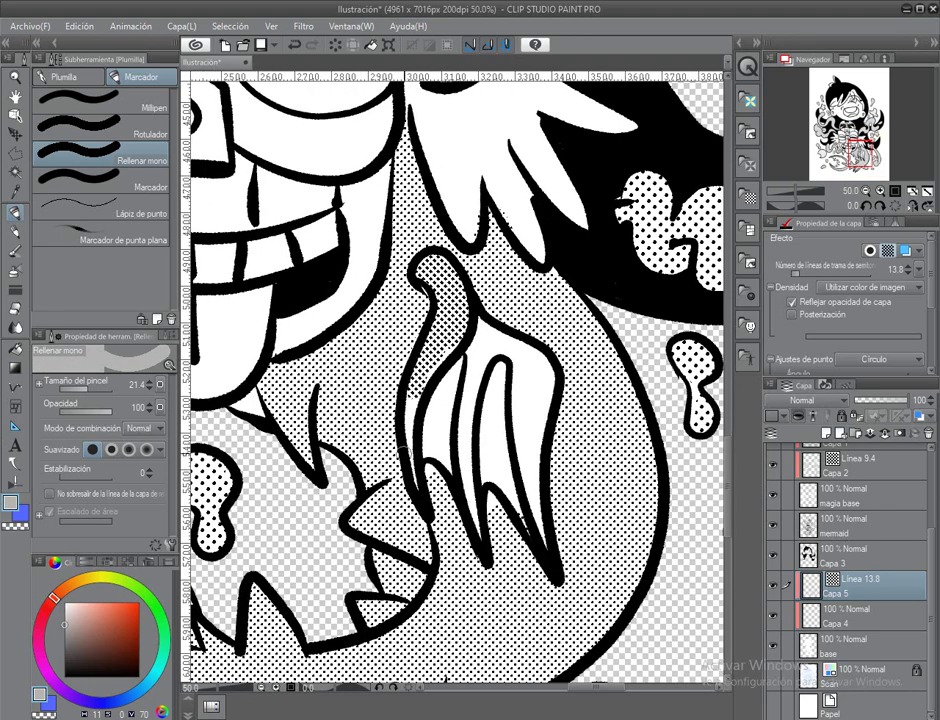
mouse_move(472, 325)
mouse_down()
mouse_move(471, 417)
mouse_move(464, 505)
mouse_up()
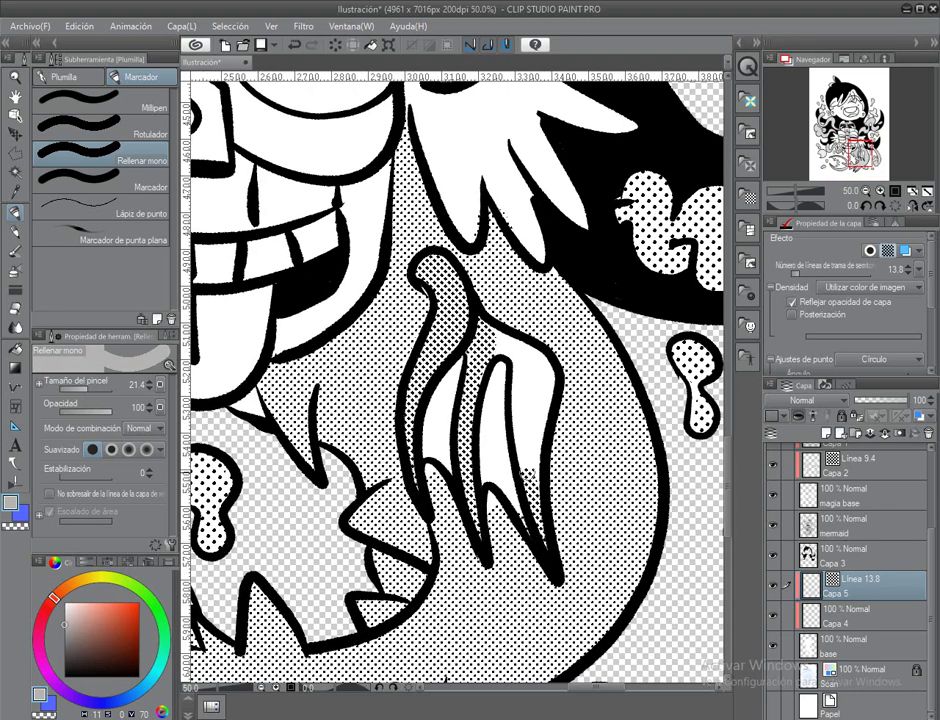
drag(531, 469, 536, 384)
drag(507, 428, 808, 444)
Shade the spikes and small fin pieces below and beside the mask using lighter grey halftones.
drag(230, 250, 146, 168)
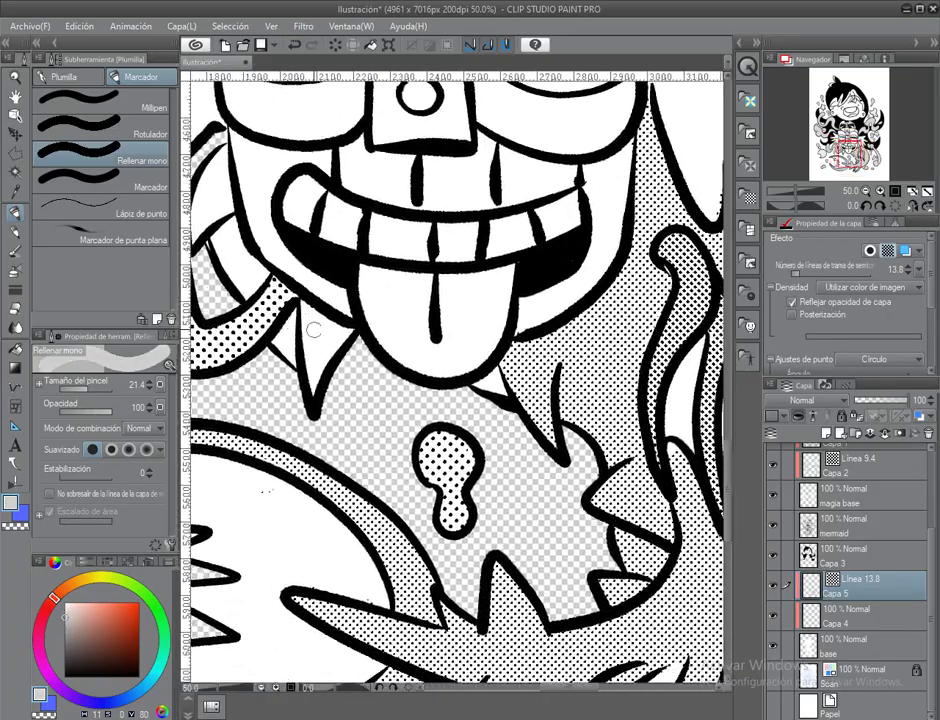
drag(230, 250, 364, 452)
drag(632, 540, 457, 396)
drag(325, 290, 440, 340)
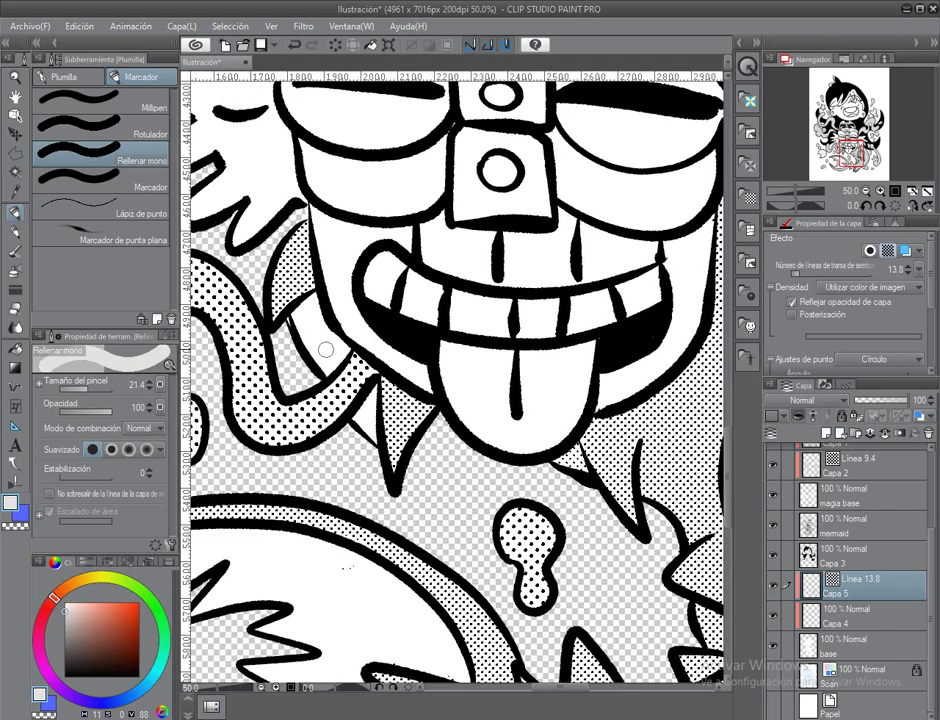
Fill the membranes of the small lower fin and the inside of the large tail fin with light grey halftone.
drag(362, 455, 22, 220)
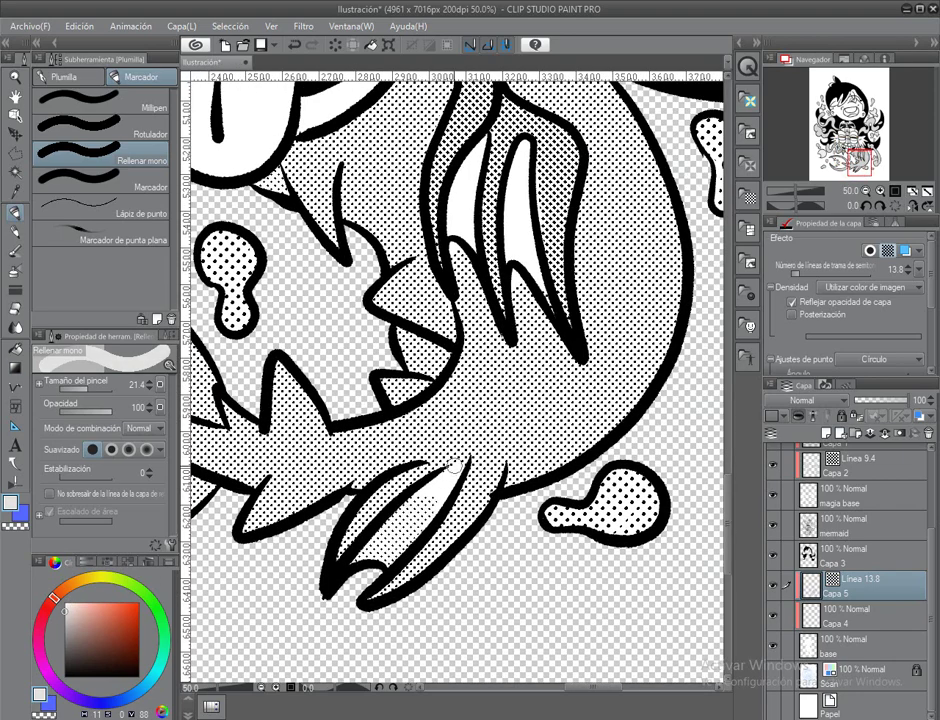
mouse_move(455, 465)
mouse_down()
mouse_move(755, 415)
mouse_move(827, 435)
mouse_up()
mouse_move(380, 300)
mouse_down()
mouse_move(300, 265)
mouse_move(233, 255)
mouse_move(300, 340)
mouse_move(385, 322)
mouse_move(310, 230)
mouse_move(499, 329)
mouse_move(360, 240)
mouse_move(355, 262)
mouse_up()
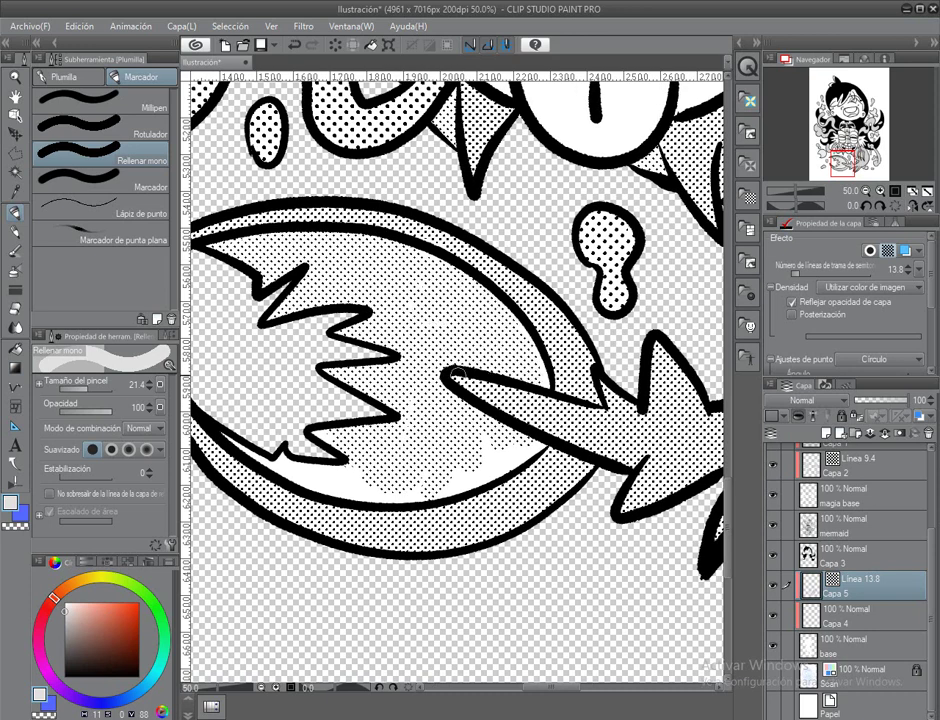
drag(457, 373, 512, 425)
Shade the iris of the open eye and the inside of the mouth around the tongue with light halftone.
scroll(335, 500, up, 15)
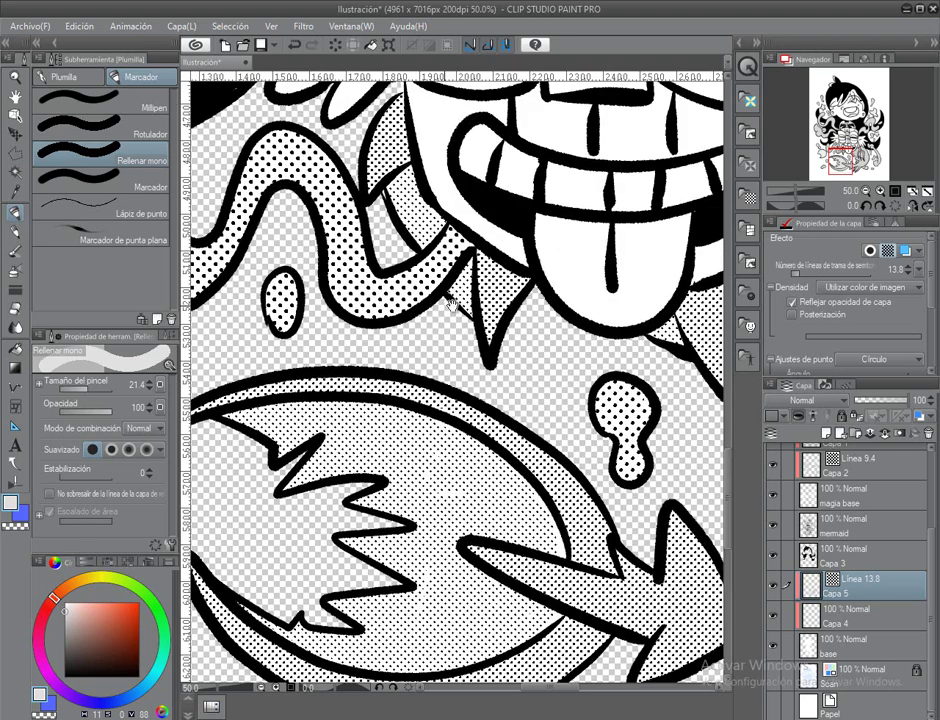
scroll(508, 319, down, 6)
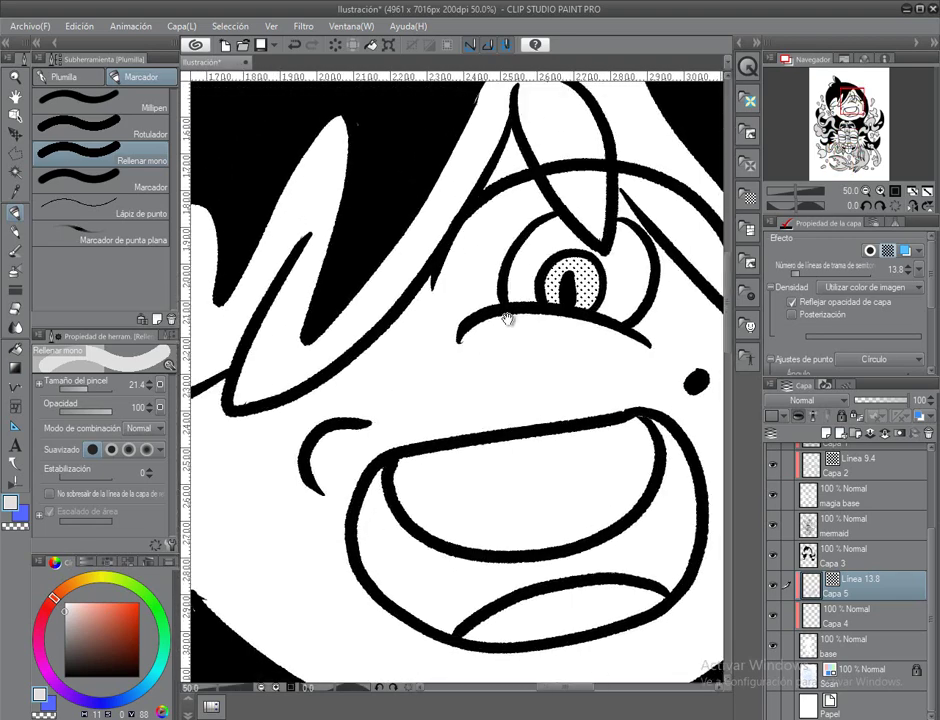
mouse_move(300, 250)
mouse_down()
mouse_move(390, 345)
mouse_move(305, 255)
mouse_move(590, 290)
mouse_move(605, 230)
mouse_move(426, 320)
mouse_up()
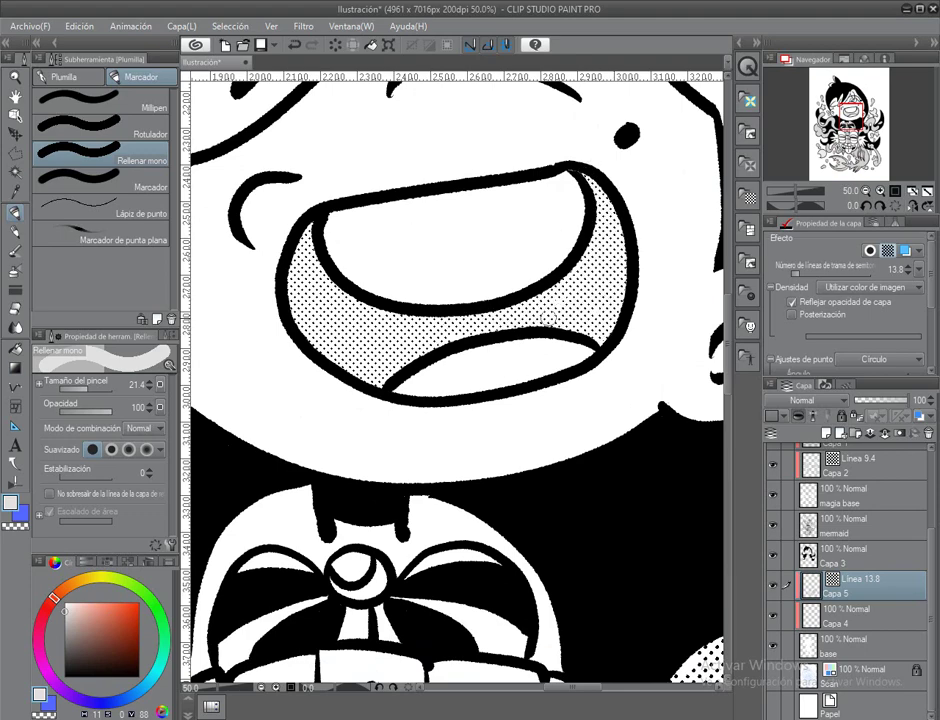
scroll(455, 208, down, 3)
scroll(455, 208, up, 1)
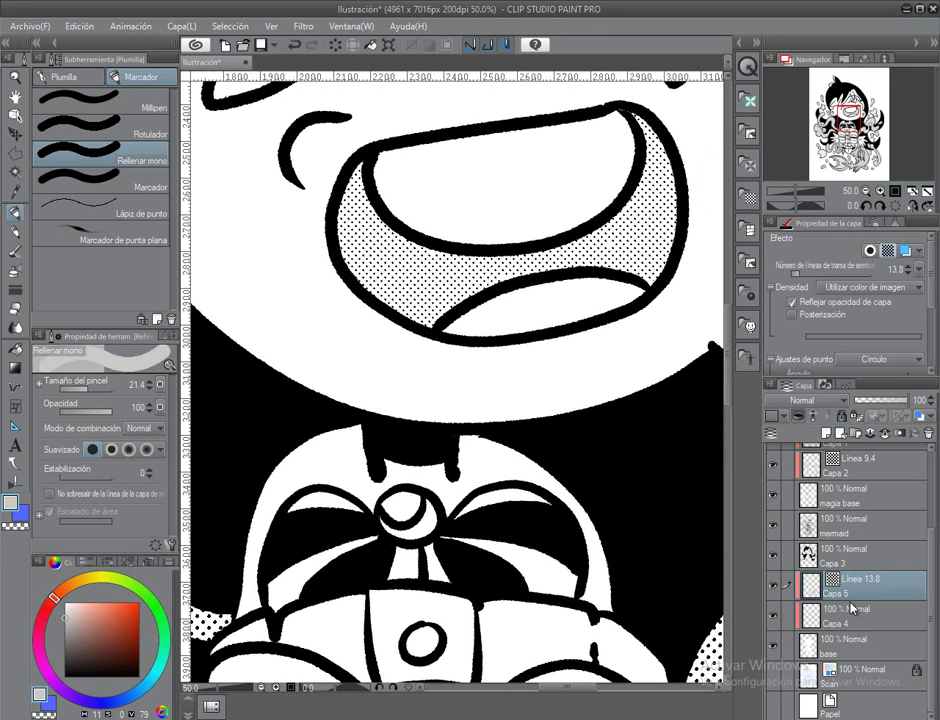
Add a layer above Capa 4 with a 12.3-line halftone using image brightness for density, and shade the tongue in the girl's mouth.
click(851, 608)
key(ctrl+shift+n)
click(884, 252)
click(870, 287)
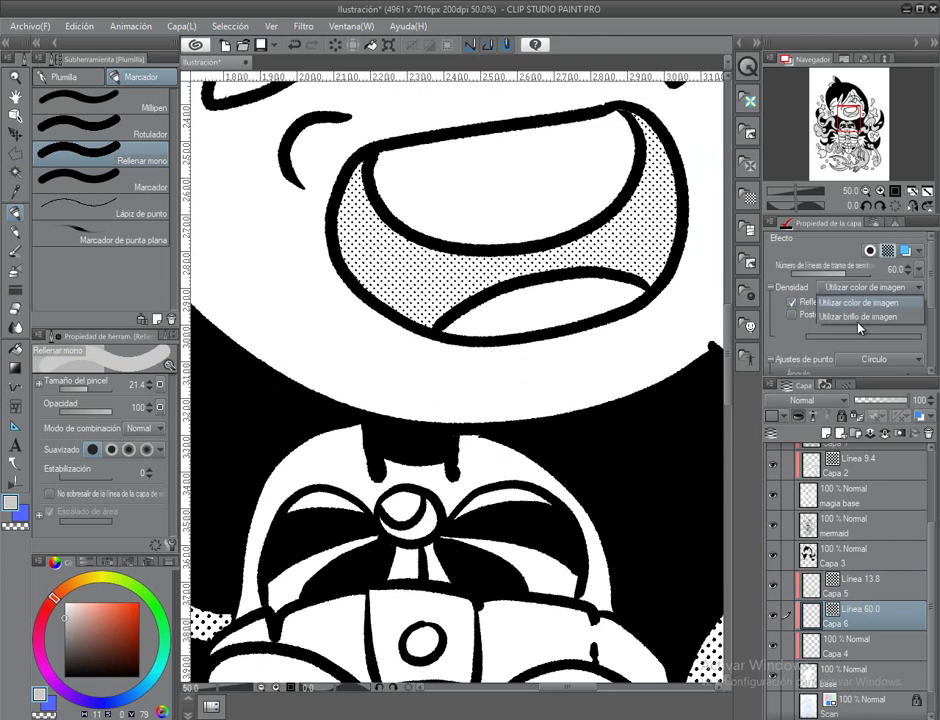
click(850, 315)
drag(455, 322, 607, 304)
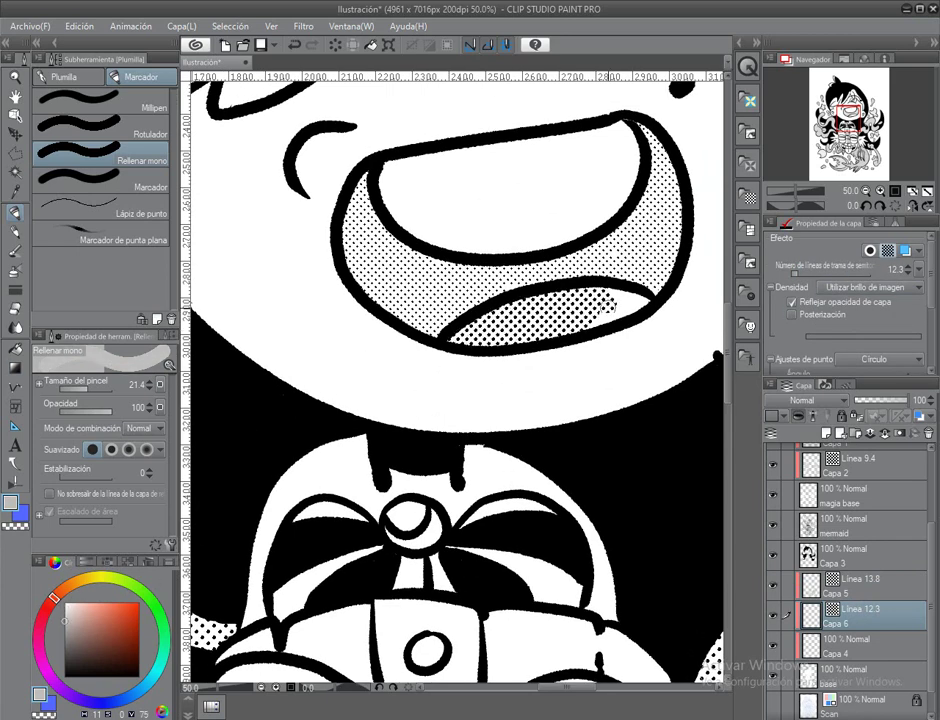
Shade the four stacked plates down the centre of the mask with halftone, leaving their round centres white.
scroll(432, 330, down, 8)
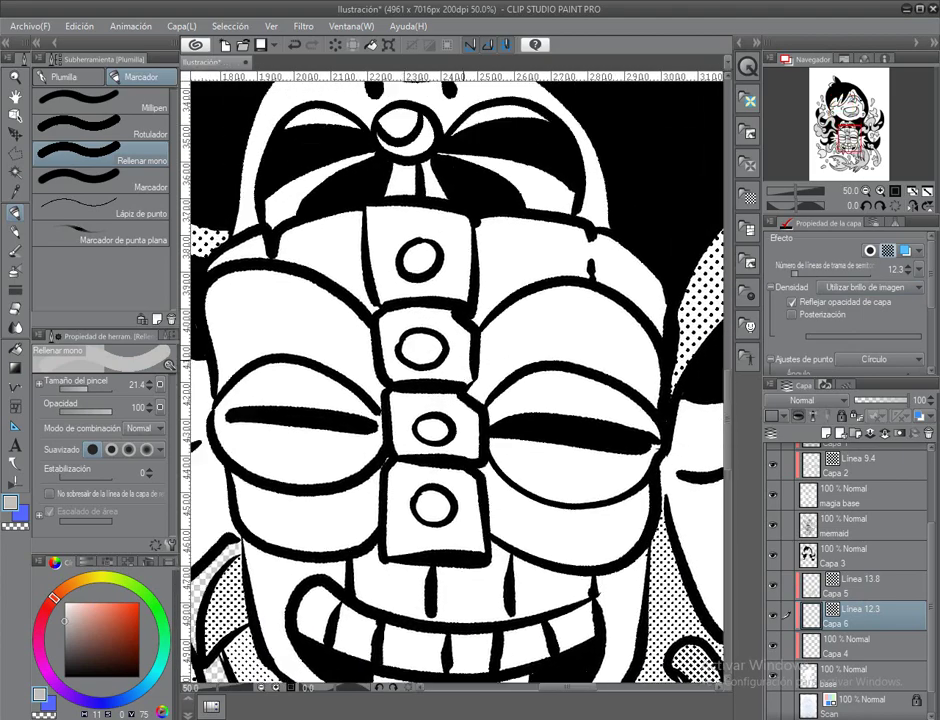
mouse_move(488, 322)
mouse_down()
mouse_move(455, 380)
mouse_move(455, 300)
mouse_move(430, 245)
mouse_move(436, 283)
mouse_move(402, 350)
mouse_up()
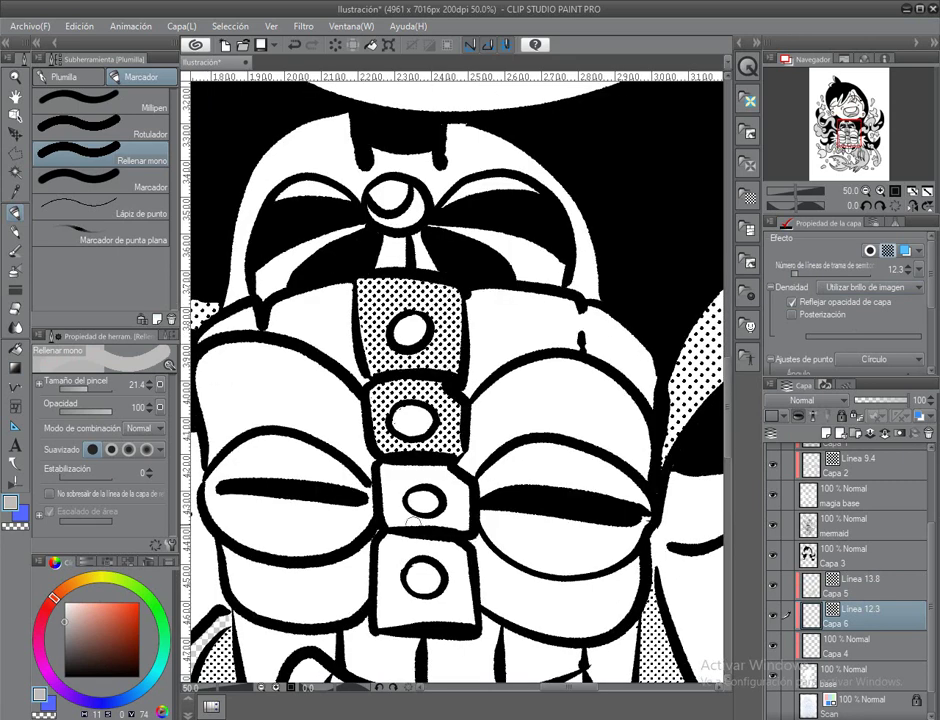
mouse_move(410, 520)
mouse_down()
mouse_move(420, 492)
mouse_move(440, 482)
mouse_move(475, 370)
mouse_up()
mouse_move(470, 420)
mouse_down()
mouse_move(455, 487)
mouse_move(506, 458)
mouse_up()
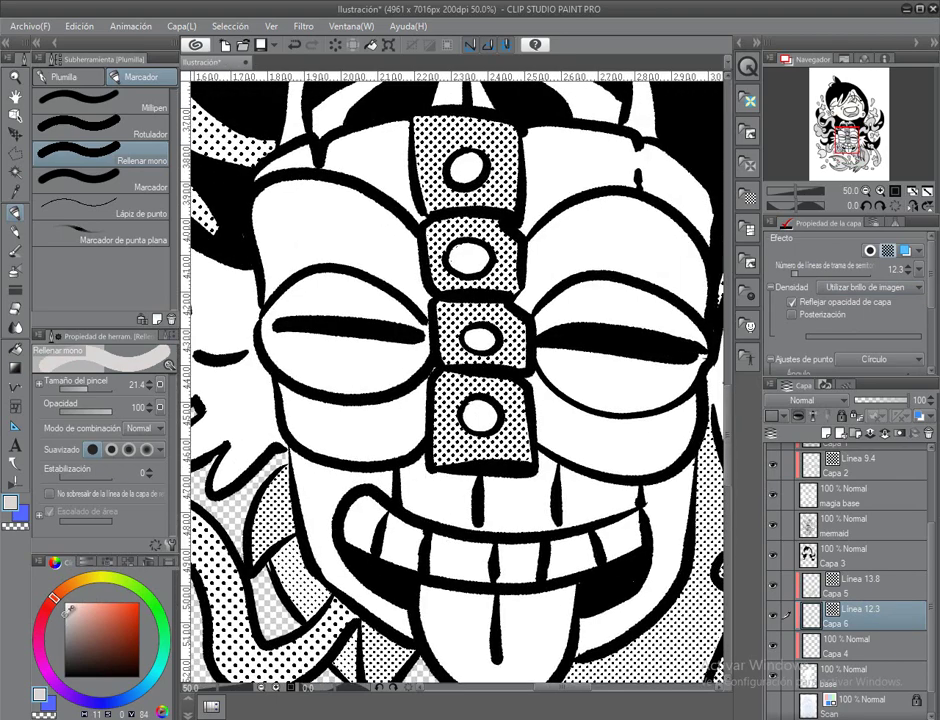
Fill the large rounded lobes above and below both mask eyes with halftone, leaving the eyes white.
drag(470, 300, 432, 300)
mouse_move(515, 290)
mouse_down()
mouse_move(540, 230)
mouse_move(640, 260)
mouse_move(562, 238)
mouse_up()
drag(378, 287, 357, 287)
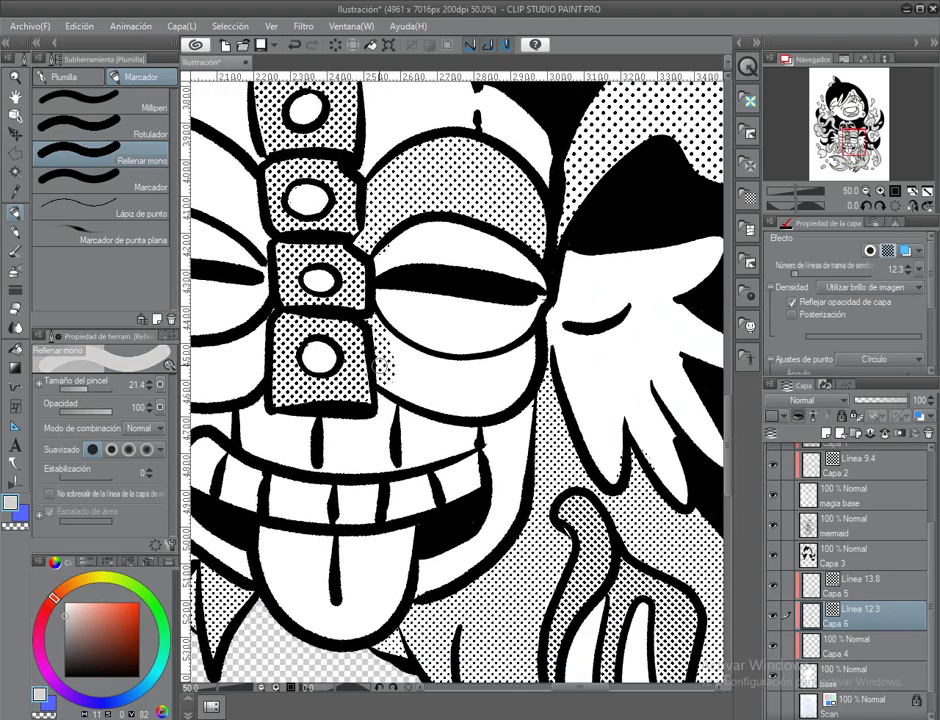
mouse_move(480, 420)
mouse_down()
mouse_move(560, 440)
mouse_move(493, 463)
mouse_move(613, 423)
mouse_move(673, 470)
mouse_up()
mouse_move(400, 430)
mouse_down()
mouse_move(500, 470)
mouse_move(382, 445)
mouse_move(313, 497)
mouse_up()
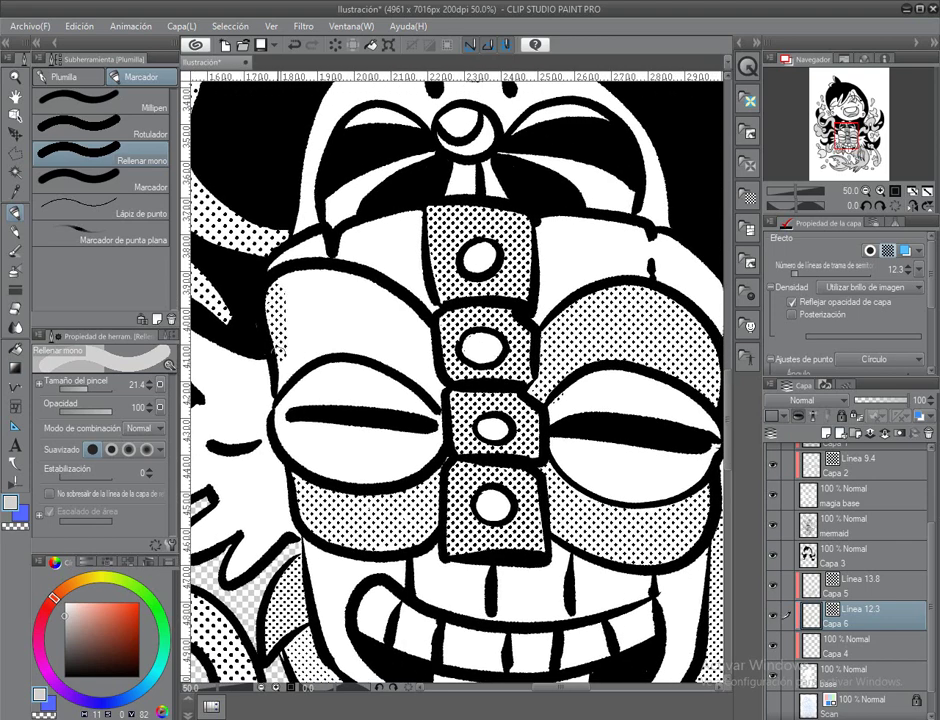
drag(350, 271, 278, 262)
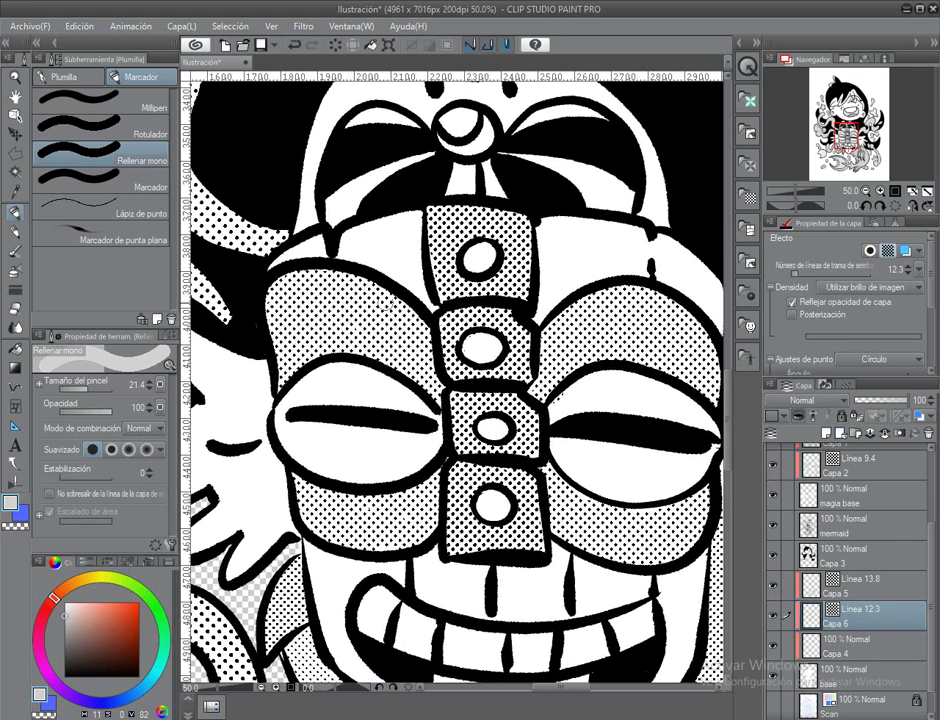
Shade the mask's row of teeth with halftone and its forehead with a lighter grey tone.
scroll(470, 400, down, 4)
mouse_move(385, 425)
mouse_down()
mouse_move(540, 450)
mouse_move(630, 450)
mouse_up()
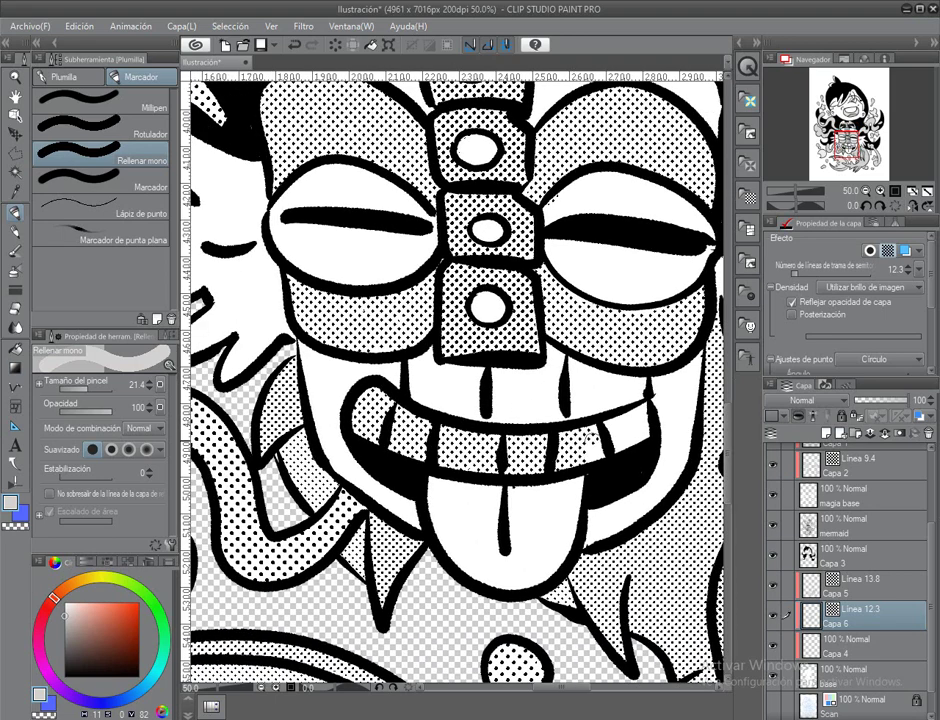
drag(270, 71, 205, 313)
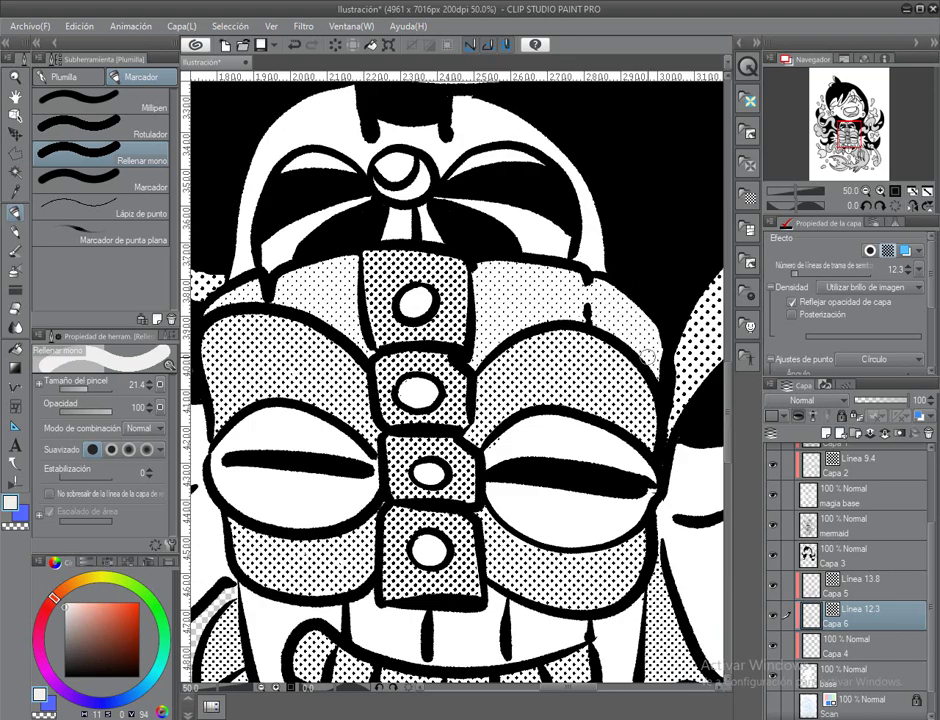
Shade the mask's lower face around the mouth with the light halftone and fill its hanging tongue with a slightly darker tone.
drag(610, 625, 620, 383)
drag(258, 360, 287, 312)
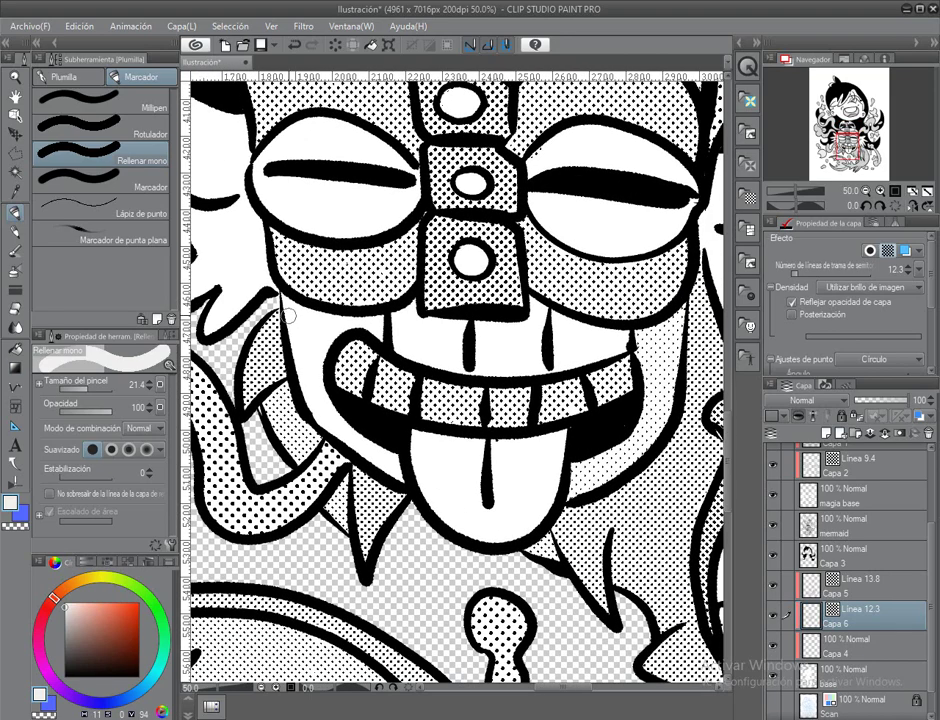
drag(234, 291, 209, 396)
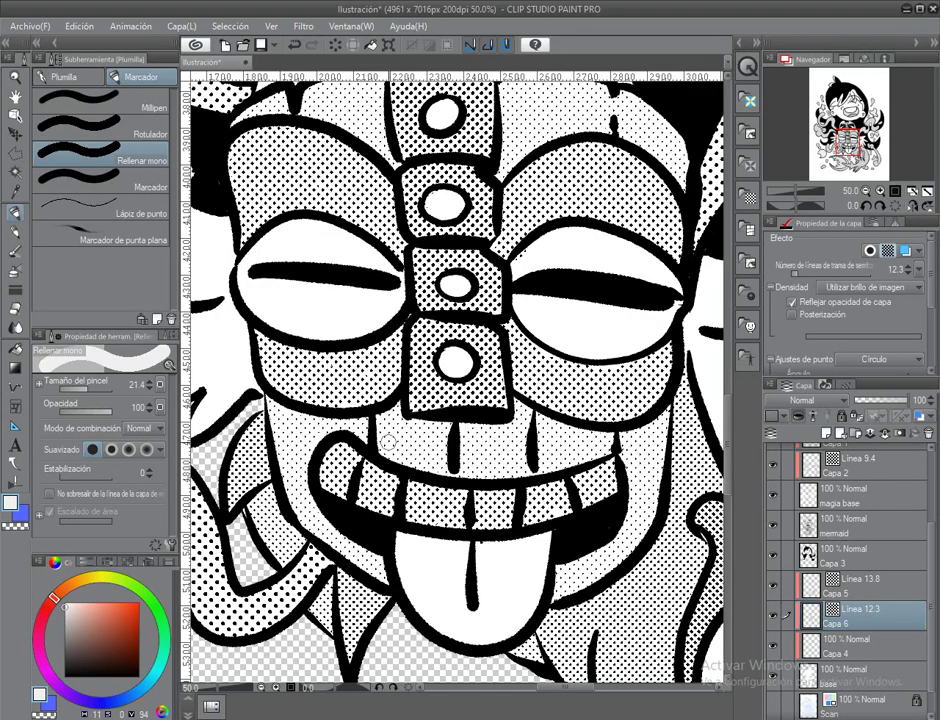
mouse_move(388, 440)
mouse_down()
mouse_move(330, 410)
mouse_move(305, 435)
mouse_move(352, 457)
mouse_move(385, 410)
mouse_up()
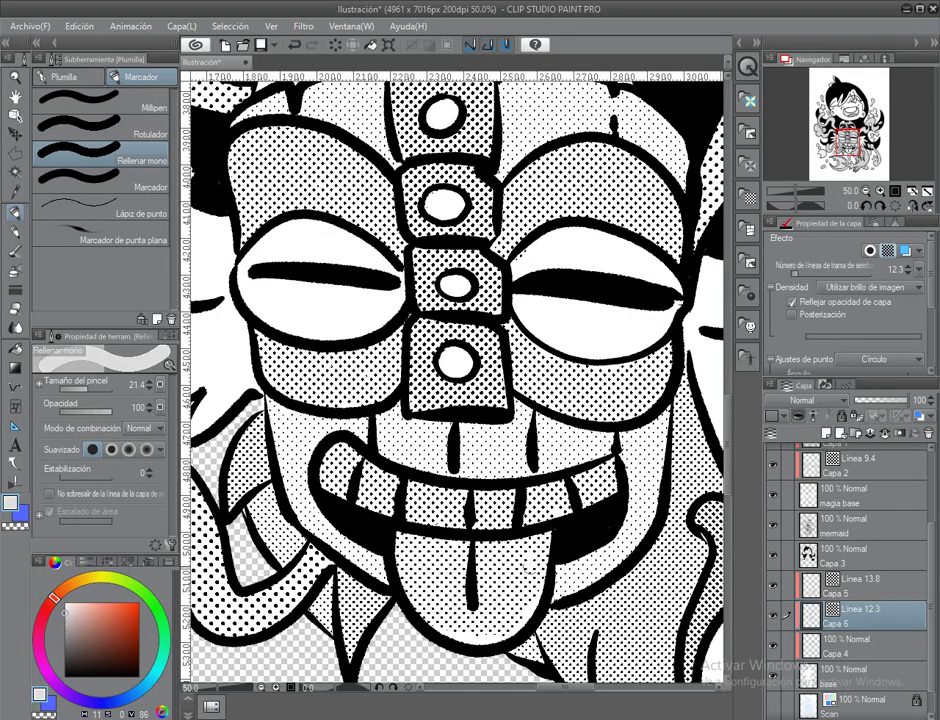
drag(237, 345, 286, 548)
key(h)
key(ctrl+0)
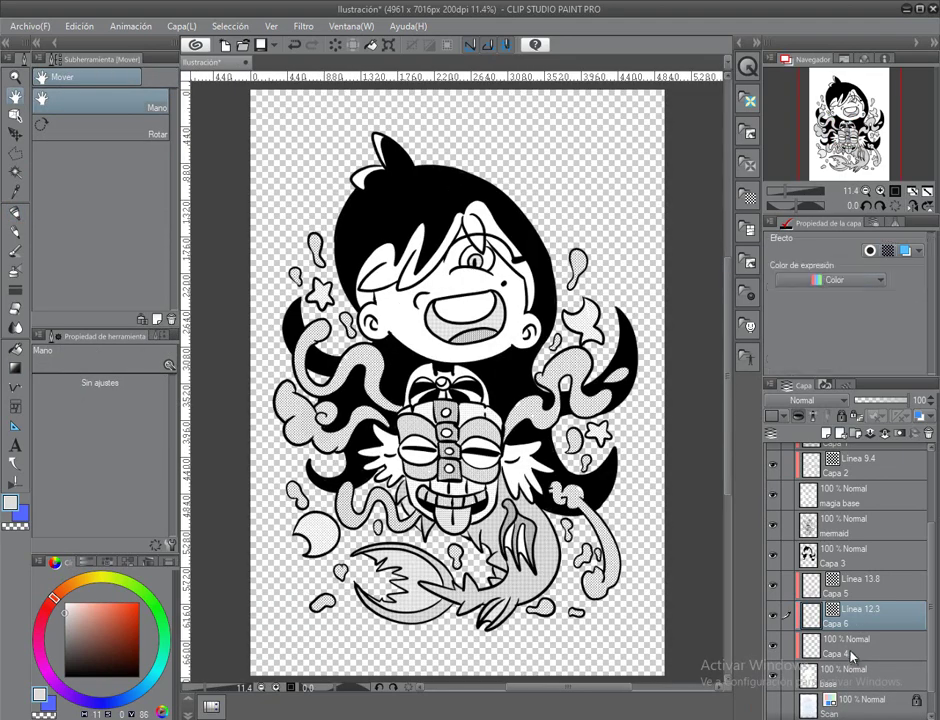
Make Capa 4 the active layer and set up the plumilla kenny pen in black at size 40.
click(851, 648)
key(p)
scroll(409, 415, up, 4)
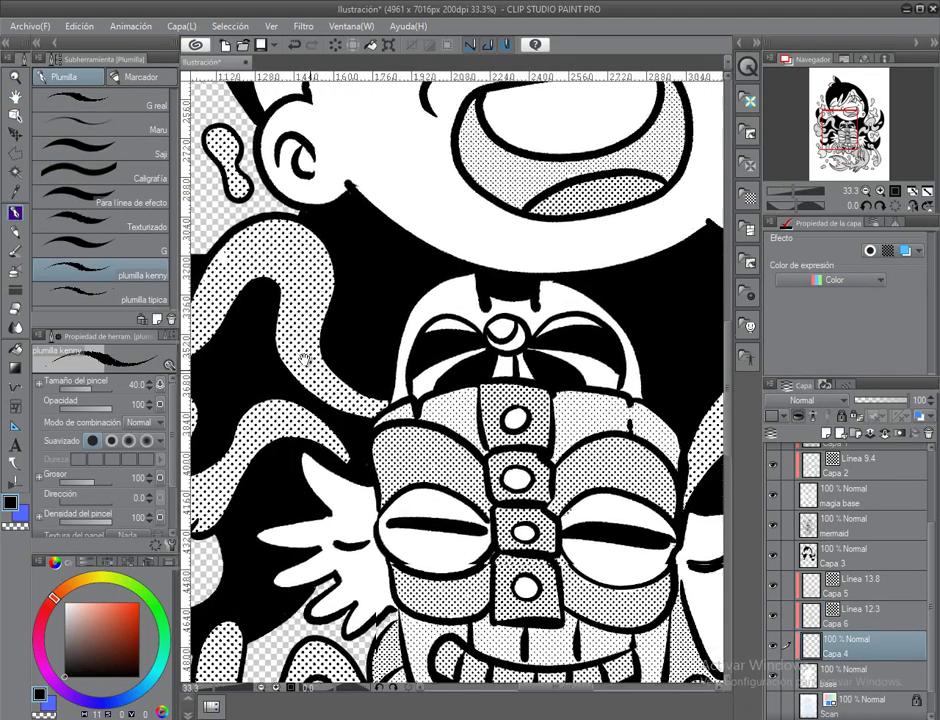
Try hatching the girl's shoulders and the white jagged shapes on both sides of the mask with closely spaced diagonal strokes.
drag(304, 360, 375, 317)
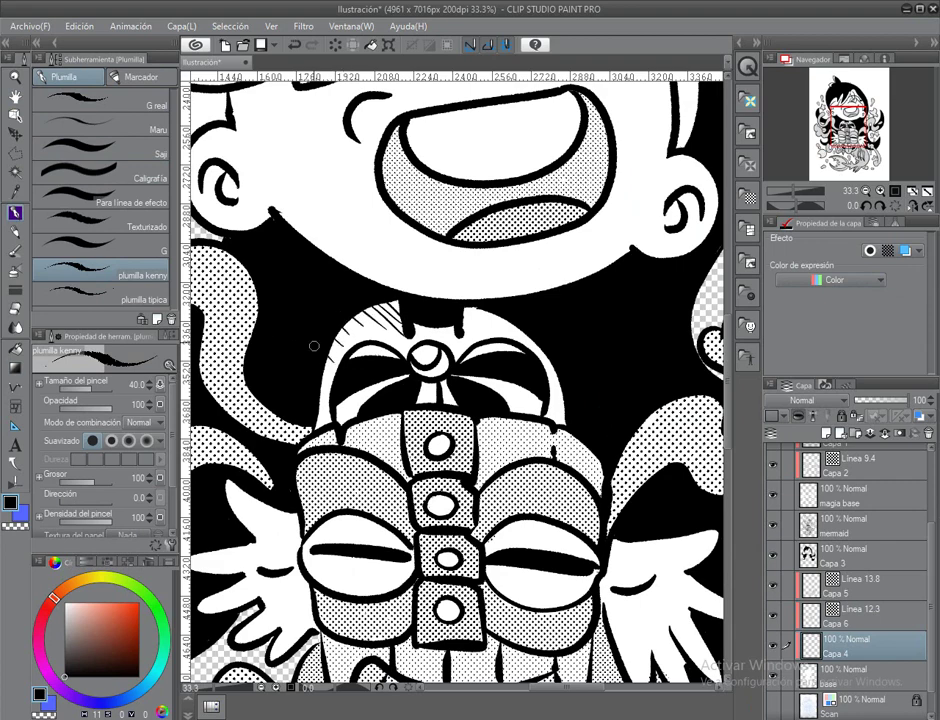
drag(313, 345, 378, 328)
drag(449, 354, 644, 209)
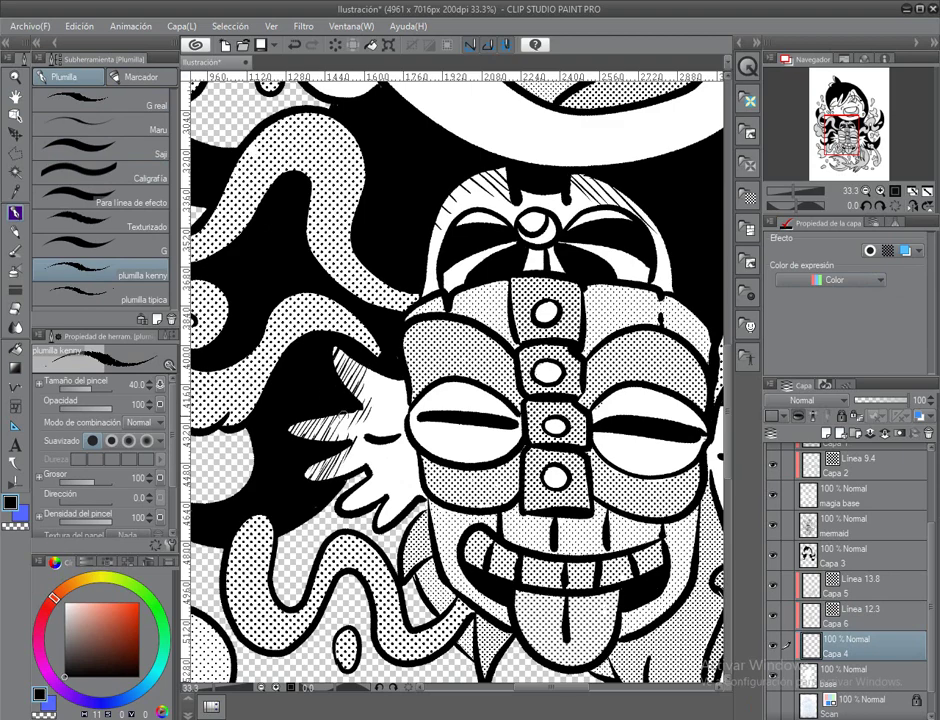
drag(248, 326, 261, 276)
drag(347, 360, 114, 430)
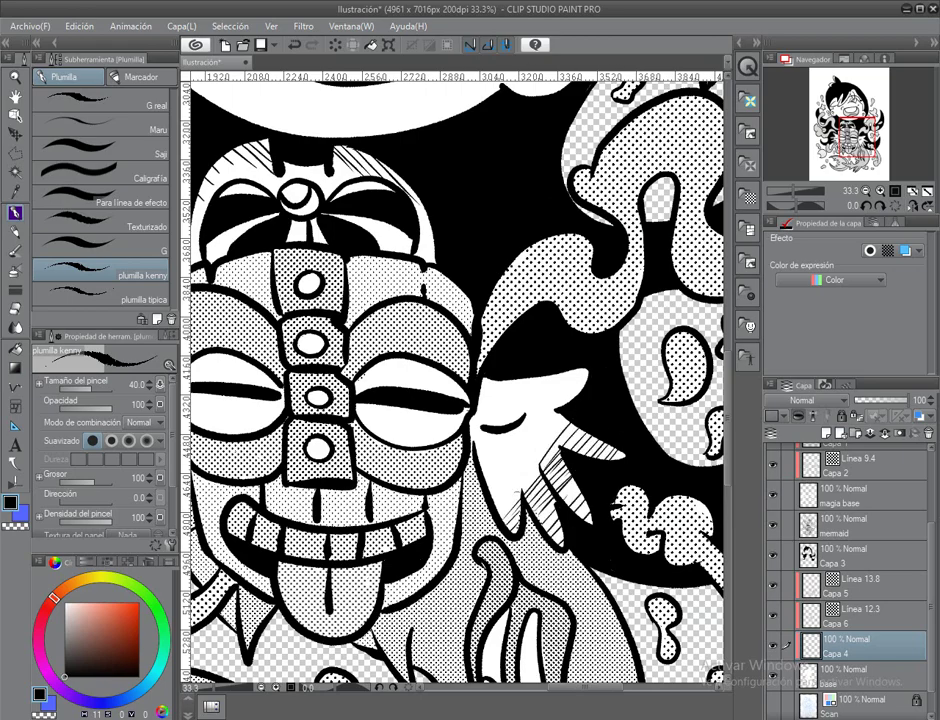
mouse_move(528, 462)
mouse_down()
mouse_move(617, 339)
mouse_move(635, 352)
mouse_up()
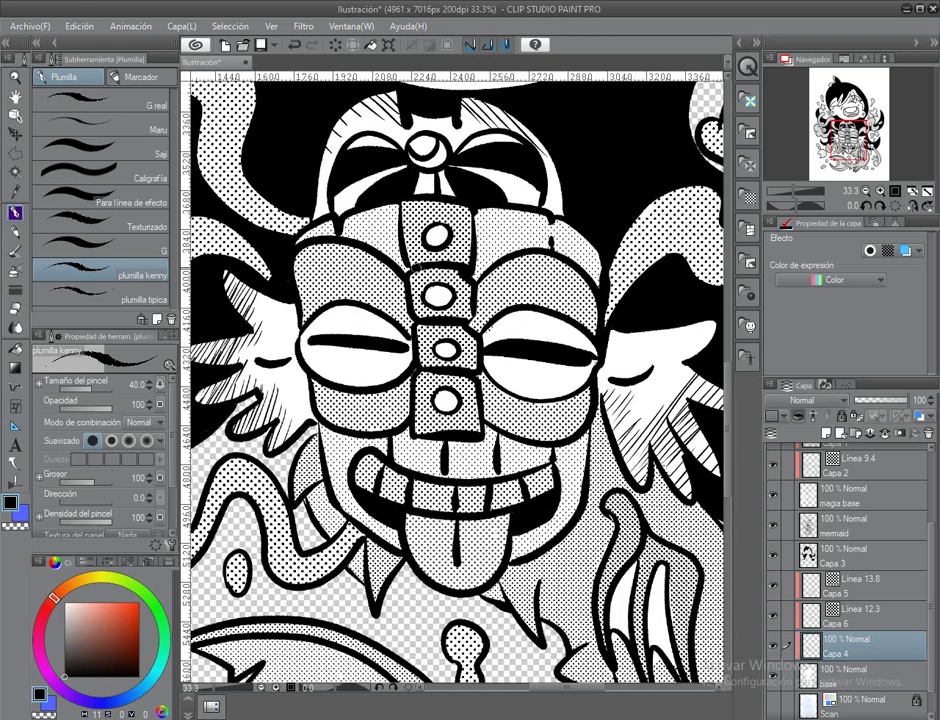
Hatch the girl's face with thin pen strokes at both temples, under the open eye, across the upper teeth and on the ear.
drag(330, 180, 330, 400)
drag(311, 151, 407, 462)
drag(698, 387, 545, 337)
mouse_move(215, 300)
mouse_down()
mouse_move(329, 308)
mouse_move(355, 368)
mouse_up()
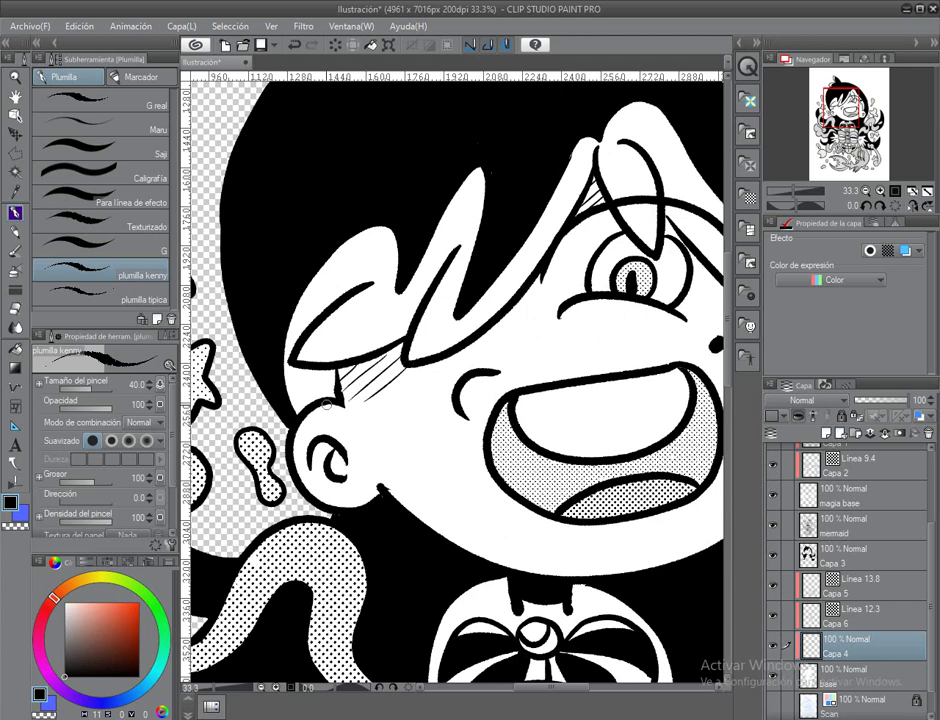
drag(638, 335, 528, 340)
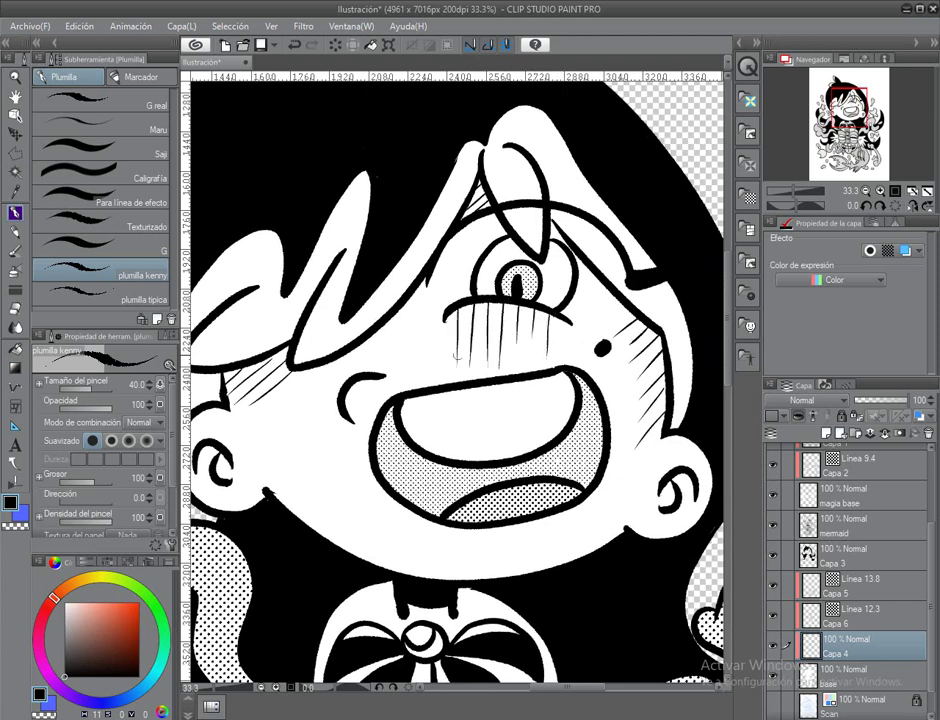
drag(432, 419, 432, 392)
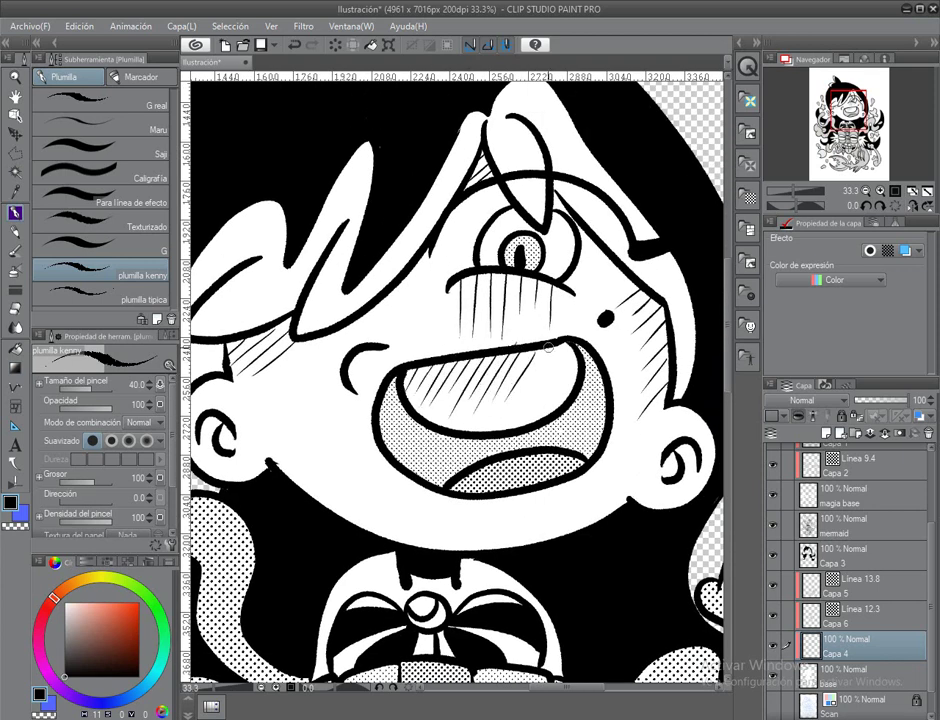
drag(474, 432, 644, 332)
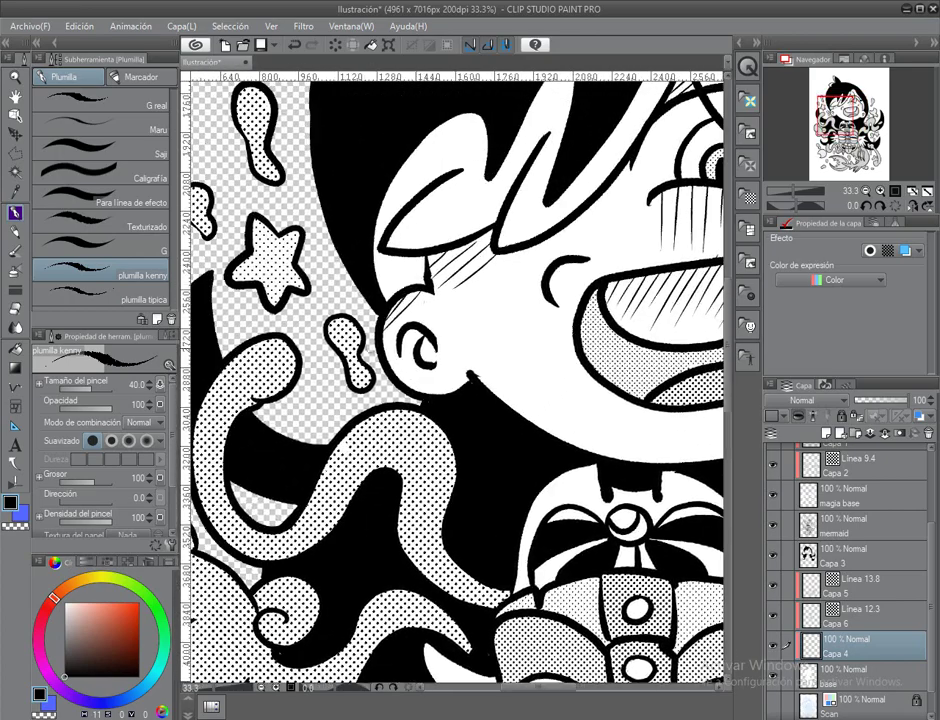
Hatch the girl's shoulders and the white jagged shapes on both sides of the mask with widely spaced diagonal lines.
drag(571, 461, 536, 161)
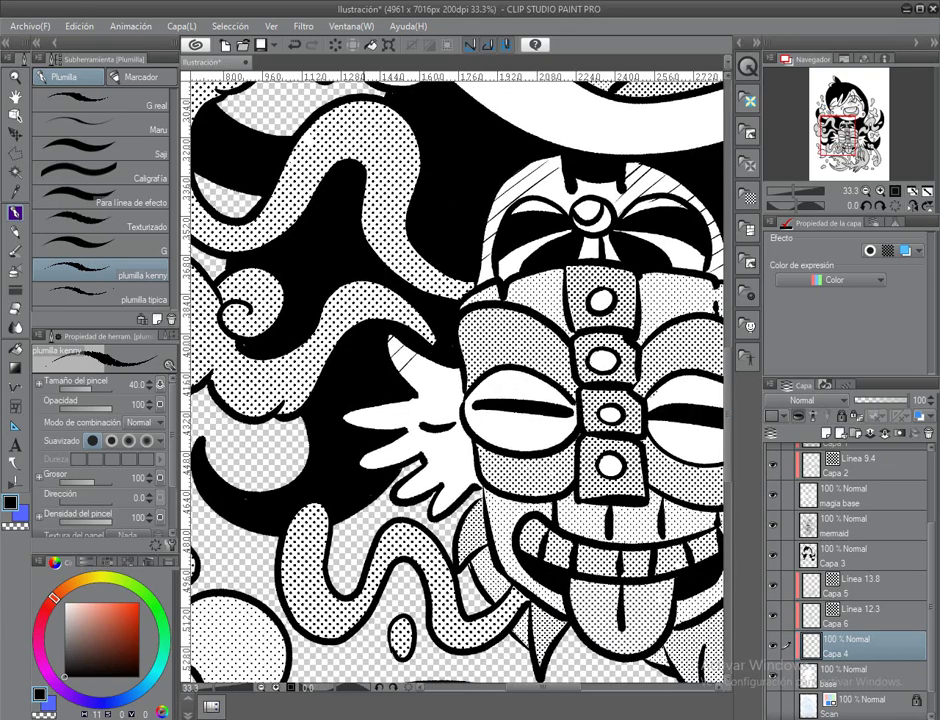
drag(645, 320, 400, 295)
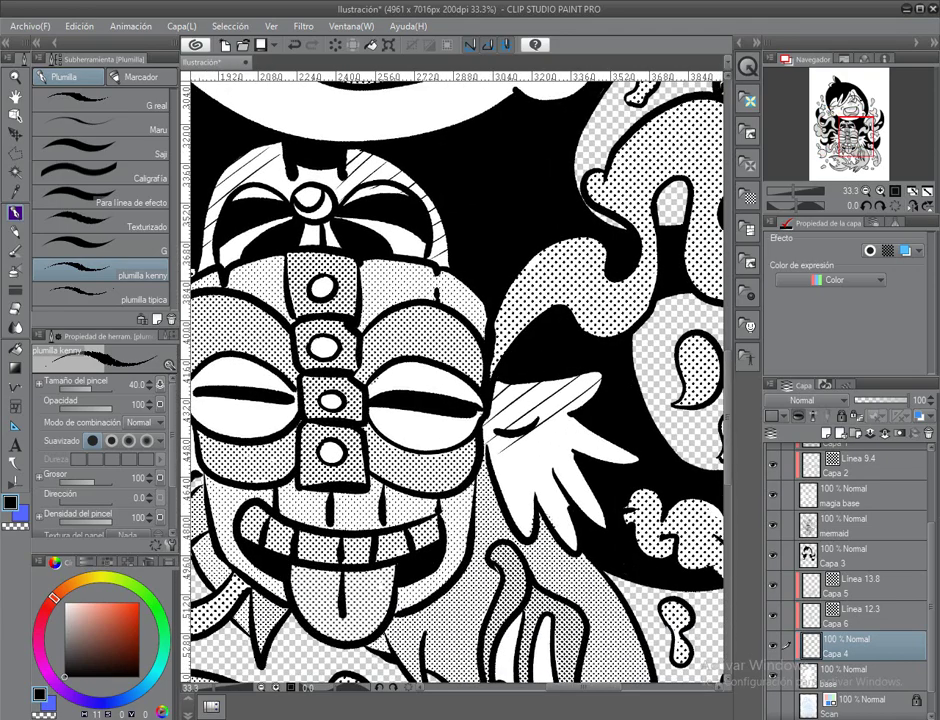
drag(437, 418, 552, 348)
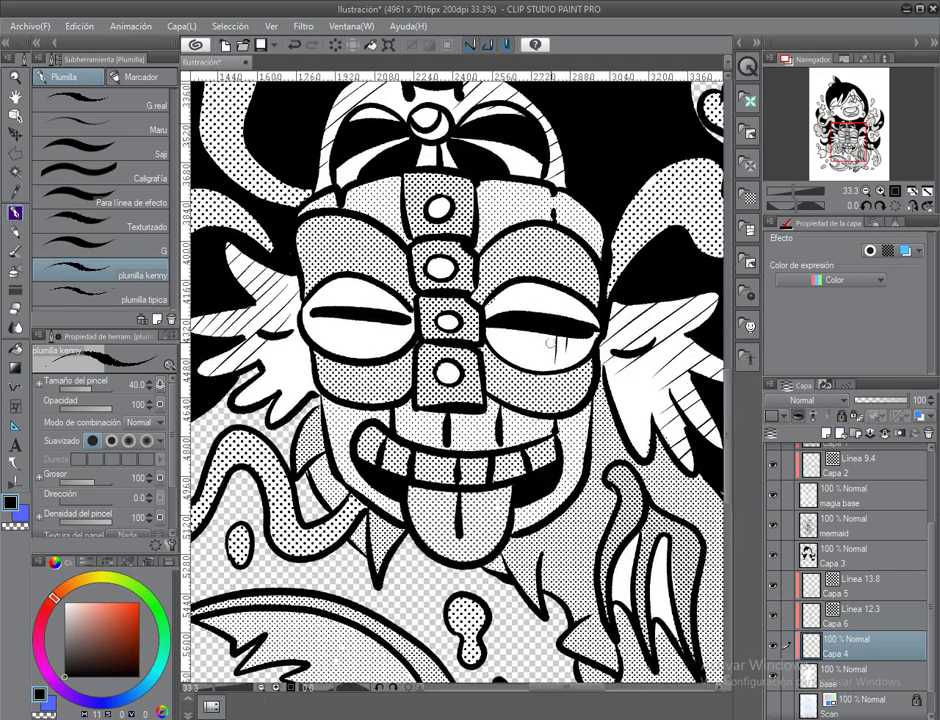
Hatch both halves of the mask's right eye and the lower half of its left eye with short vertical strokes.
drag(528, 285, 518, 310)
drag(499, 306, 500, 341)
drag(518, 306, 519, 330)
mouse_move(476, 318)
mouse_down()
mouse_move(478, 335)
mouse_move(593, 308)
mouse_up()
drag(414, 306, 415, 343)
drag(427, 316, 428, 359)
mouse_move(443, 318)
mouse_down()
mouse_move(444, 350)
mouse_move(457, 332)
mouse_up()
drag(341, 231, 331, 256)
drag(352, 232, 345, 252)
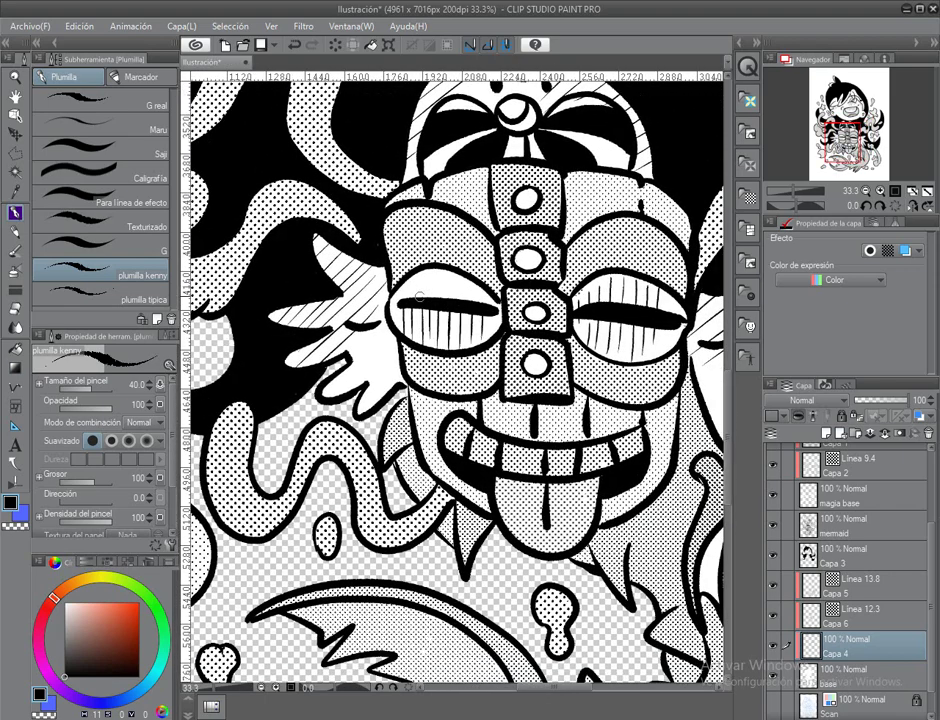
Hatch the upper half of the mask's left eye above the black slit with short vertical strokes.
drag(325, 201, 306, 218)
mouse_move(337, 210)
mouse_down()
mouse_move(331, 227)
mouse_move(349, 222)
mouse_up()
mouse_move(300, 224)
mouse_down()
mouse_move(294, 231)
mouse_move(304, 218)
mouse_up()
Add a new layer above Capa 4 and cross-hatch the white jagged shape on the left side of the mask.
mouse_move(404, 305)
mouse_down()
mouse_move(345, 432)
mouse_move(292, 612)
mouse_move(334, 433)
mouse_move(393, 432)
mouse_up()
click(880, 206)
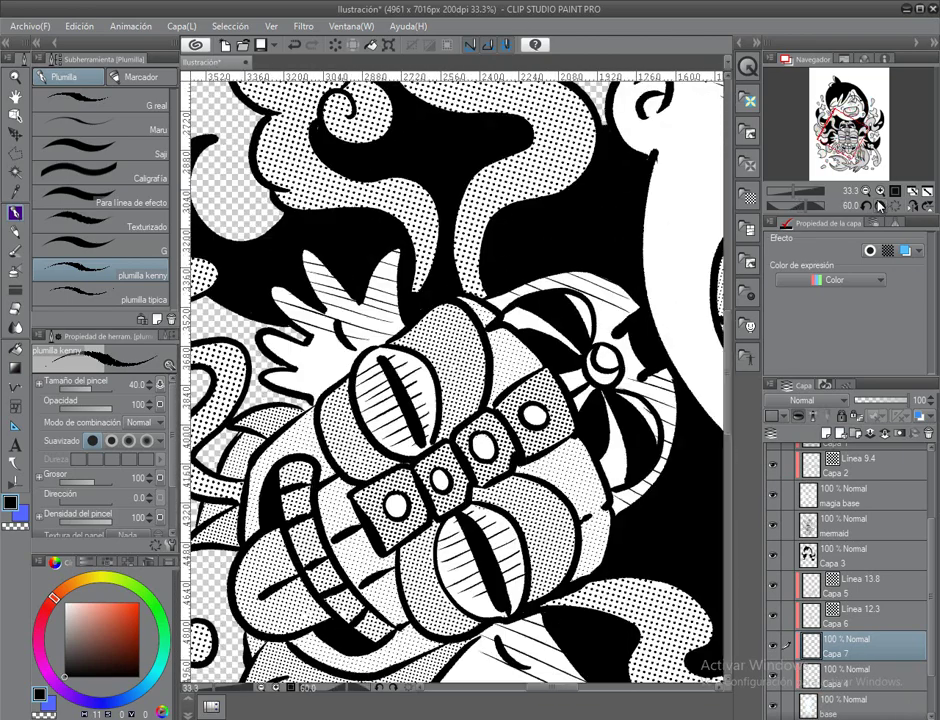
click(880, 206)
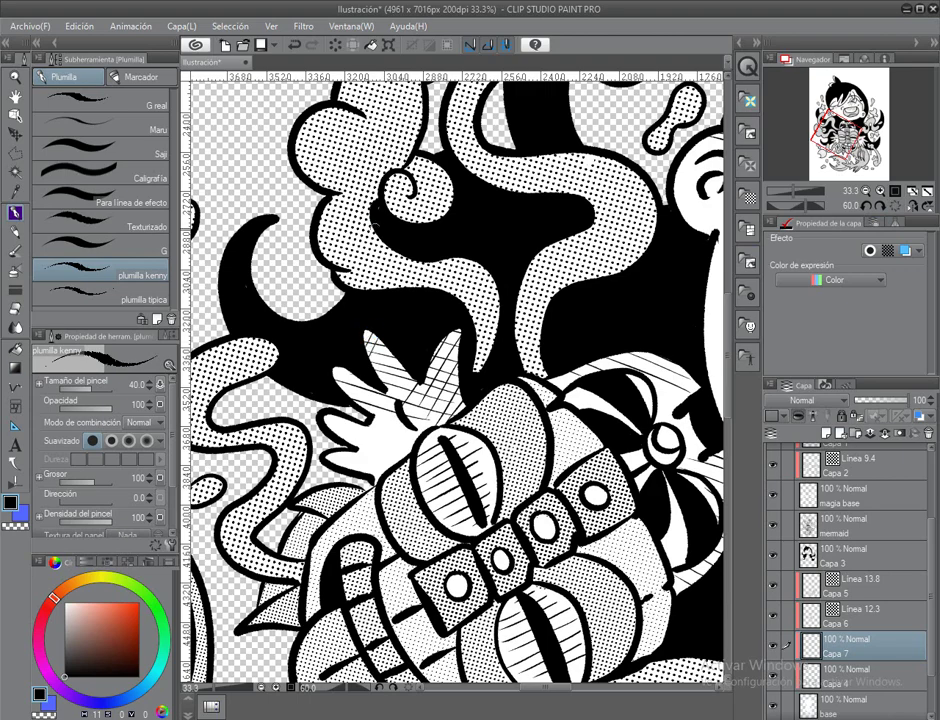
key(ctrl+s)
drag(410, 325, 260, 70)
Cross-hatch the girl's shoulders around the bow with strokes that cross the existing diagonal lines.
drag(300, 400, 185, 660)
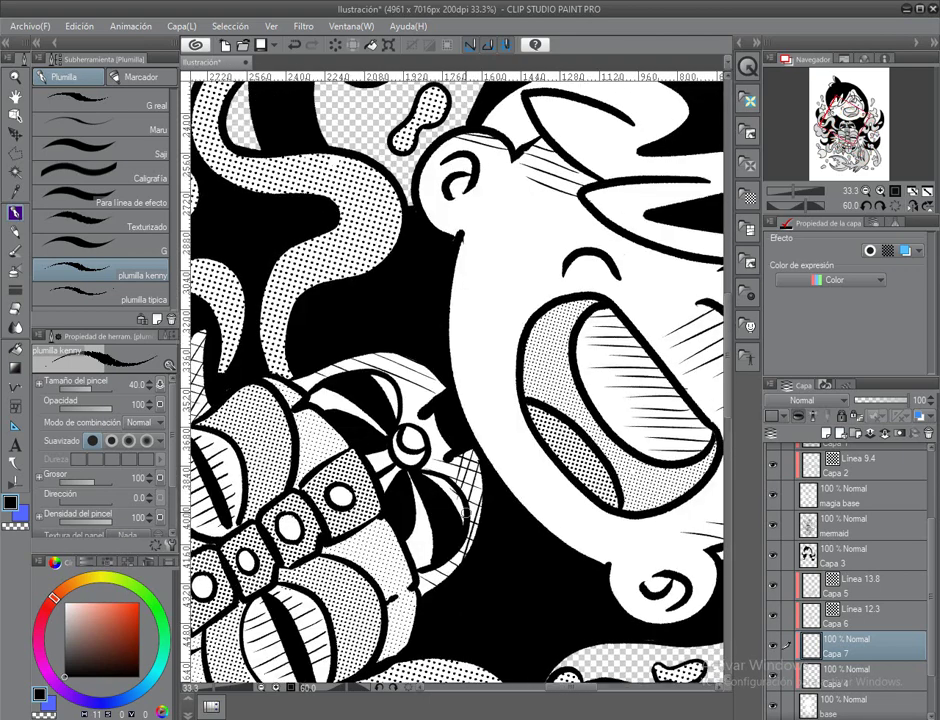
drag(315, 425, 365, 510)
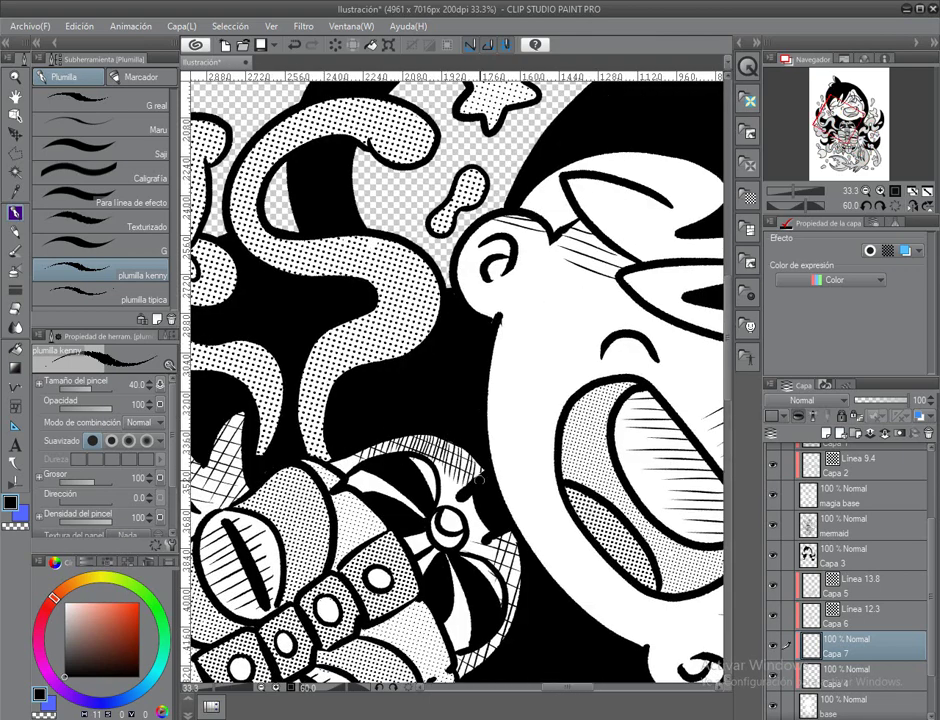
drag(340, 455, 350, 255)
Cross-hatch the girl's upper teeth, both temples and the top of the ear over the existing hatching.
drag(700, 215, 325, 355)
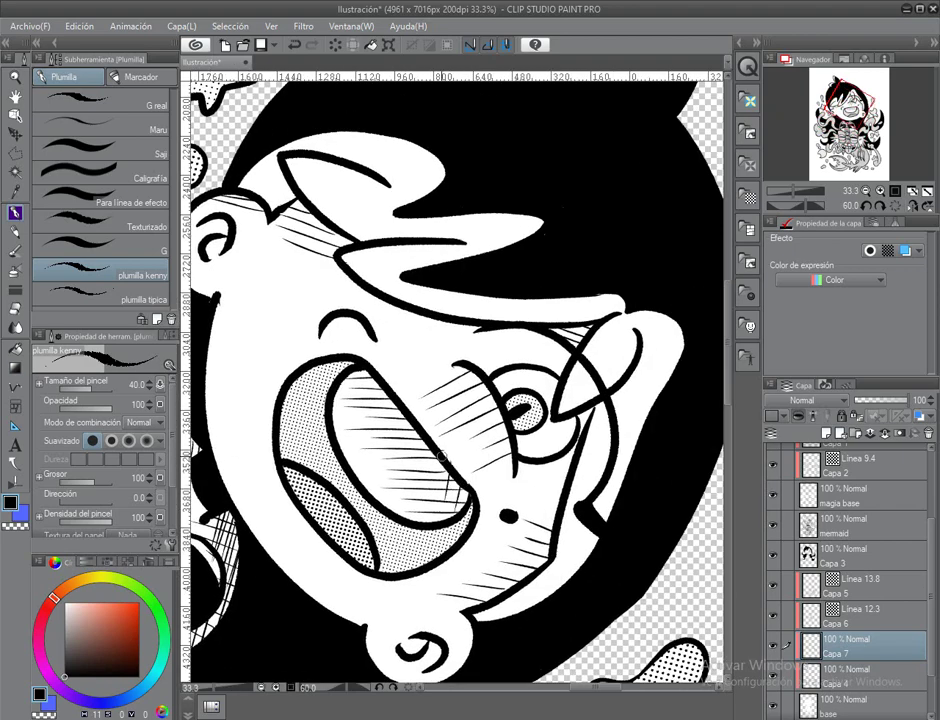
drag(258, 285, 306, 247)
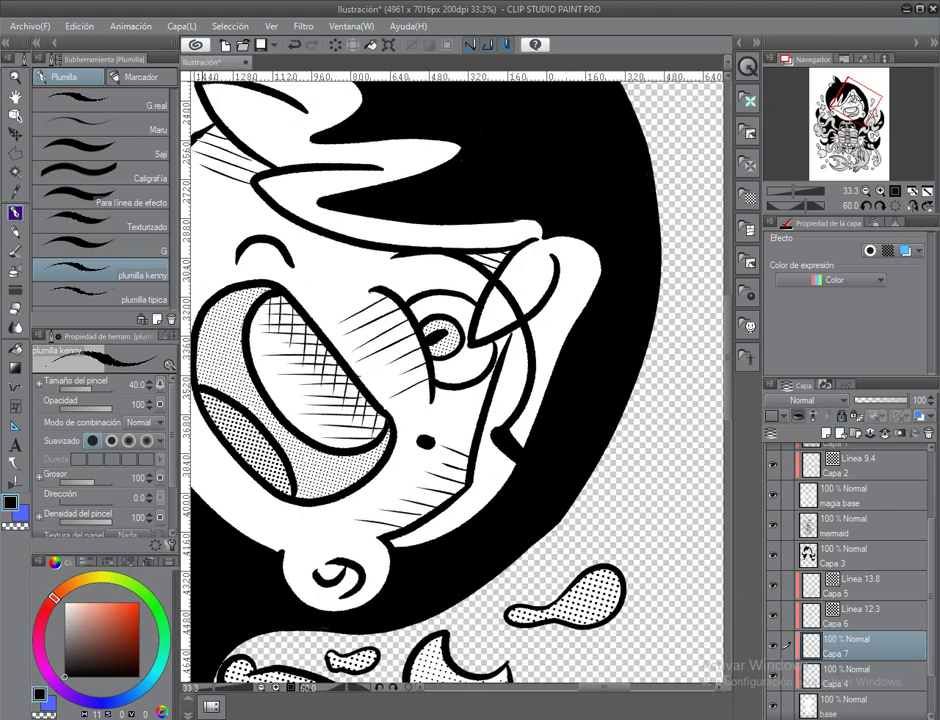
drag(272, 290, 274, 265)
drag(340, 373, 495, 645)
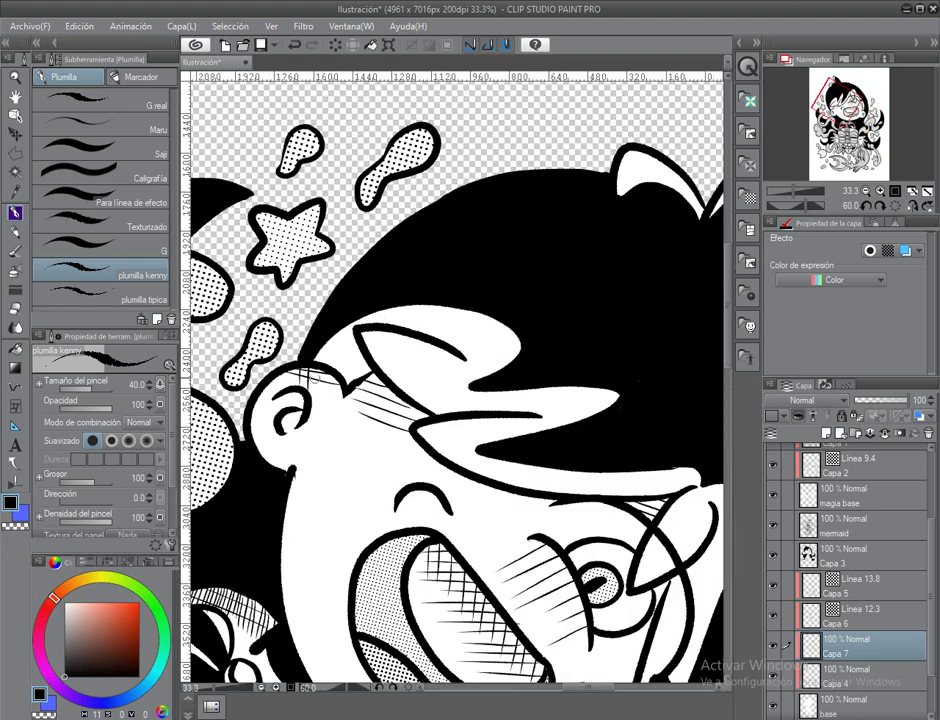
drag(270, 300, 220, 175)
key(ctrl+0)
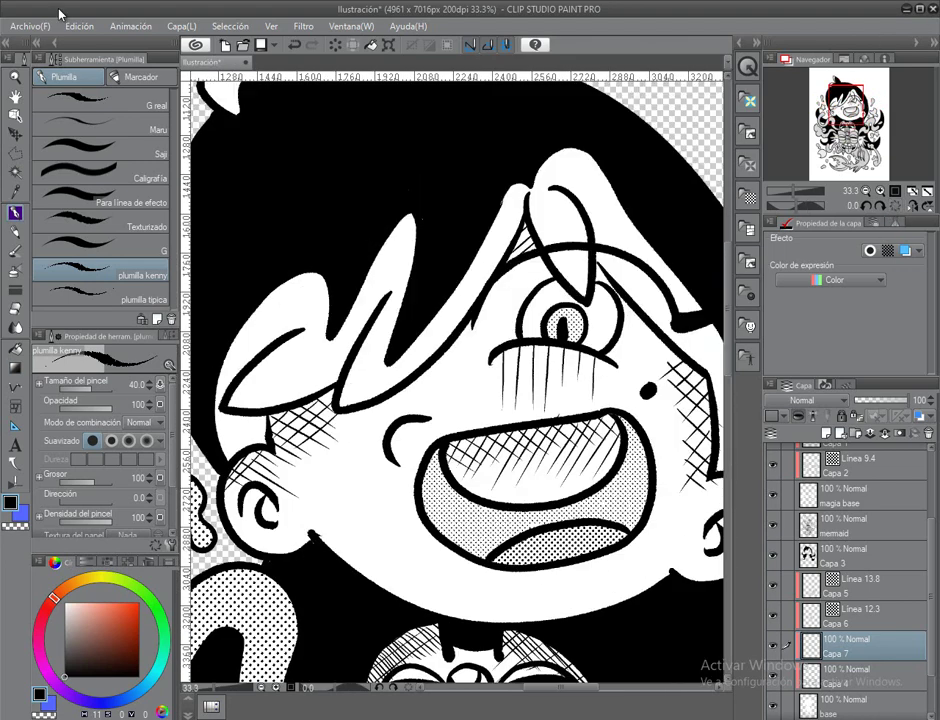
key(h)
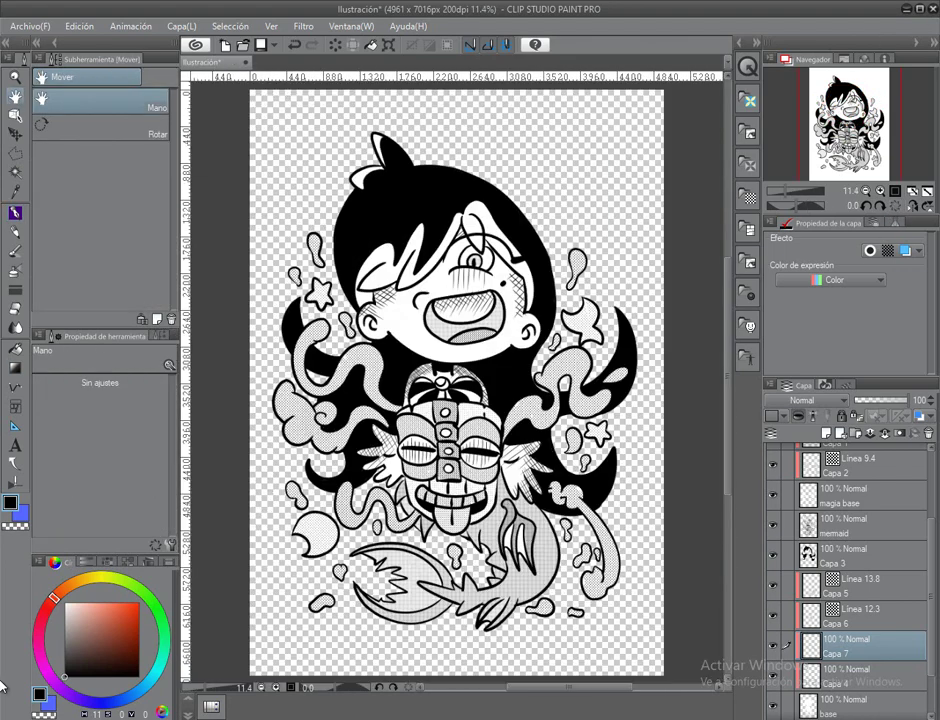